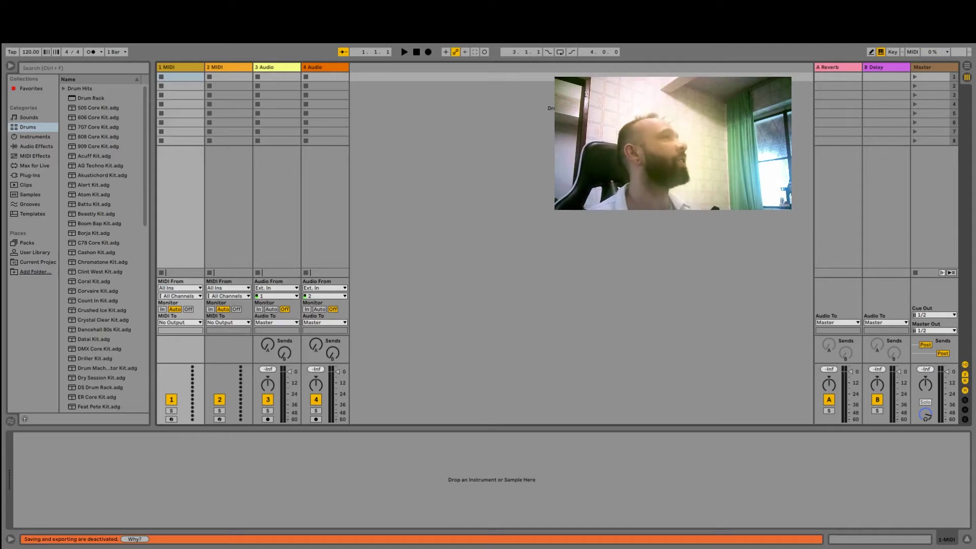
- Load the Pixinguinha Carinhoso FLAC file into the fourth clip slot of the 3 Audio track
{"action": "left_click", "coordinate": [926, 194]}
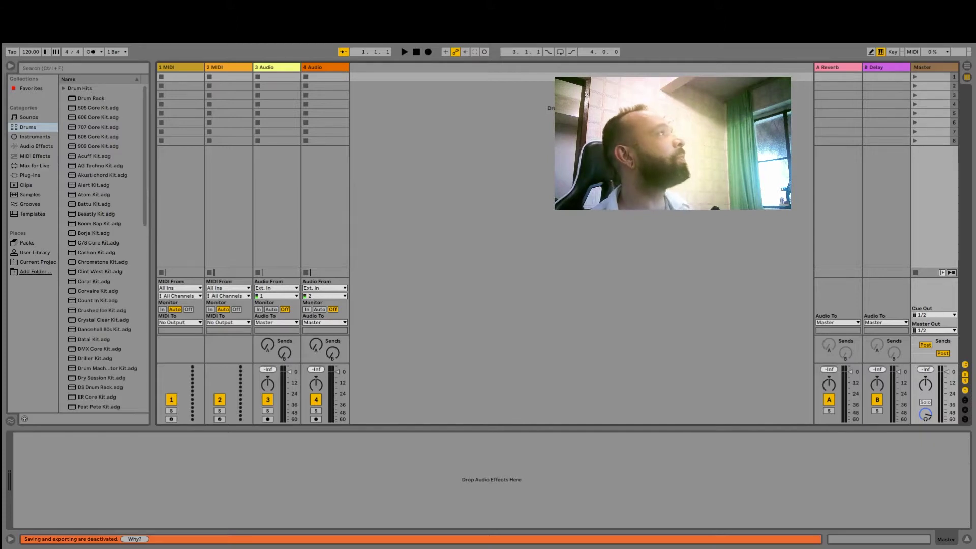
{"action": "left_click_drag", "start_coordinate": [359, 148], "coordinate": [260, 105]}
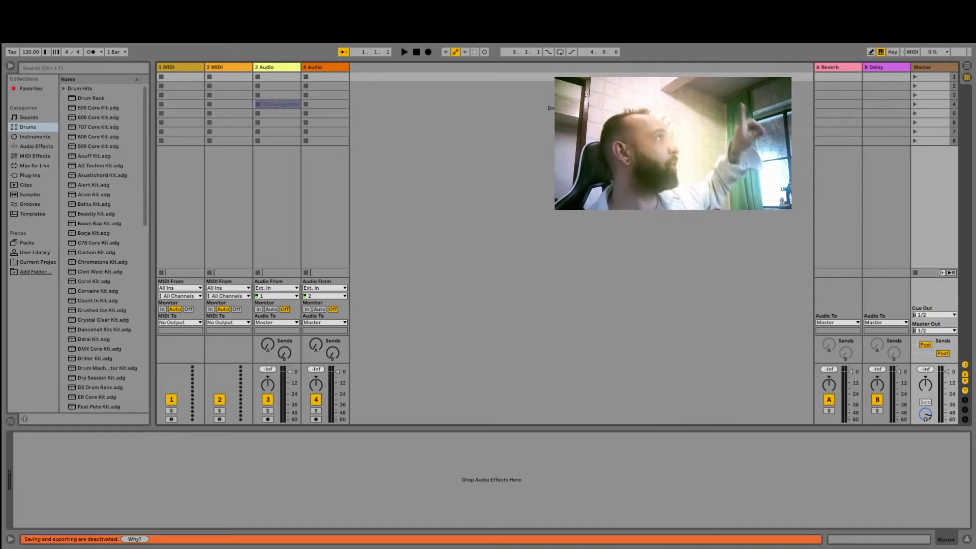
{"action": "left_click_drag", "start_coordinate": [277, 104], "coordinate": [277, 105]}
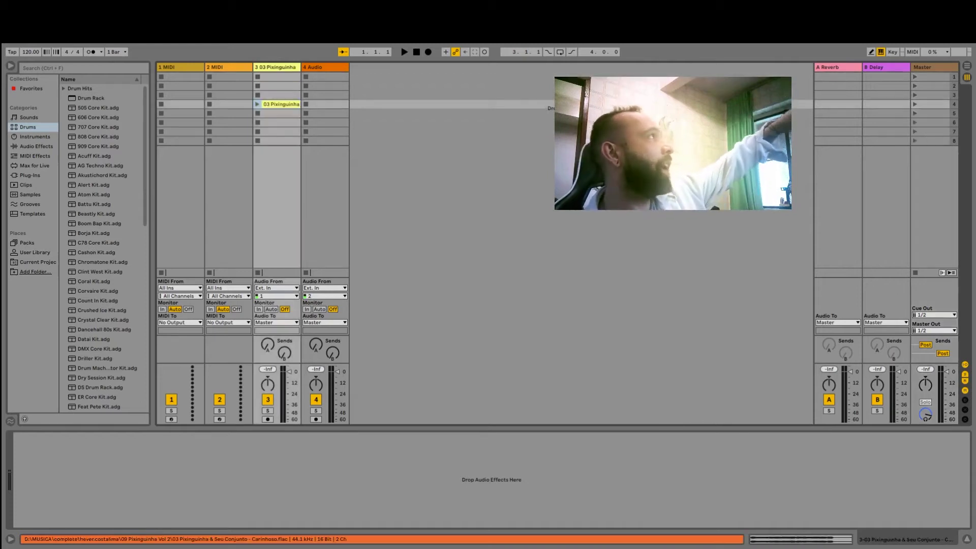
- Switch to Streamlabs Desktop and accept the display capture settings with the Automático method, Monitor 2 and cursor capture enabled
{"action": "key", "text": "ctrl+s"}
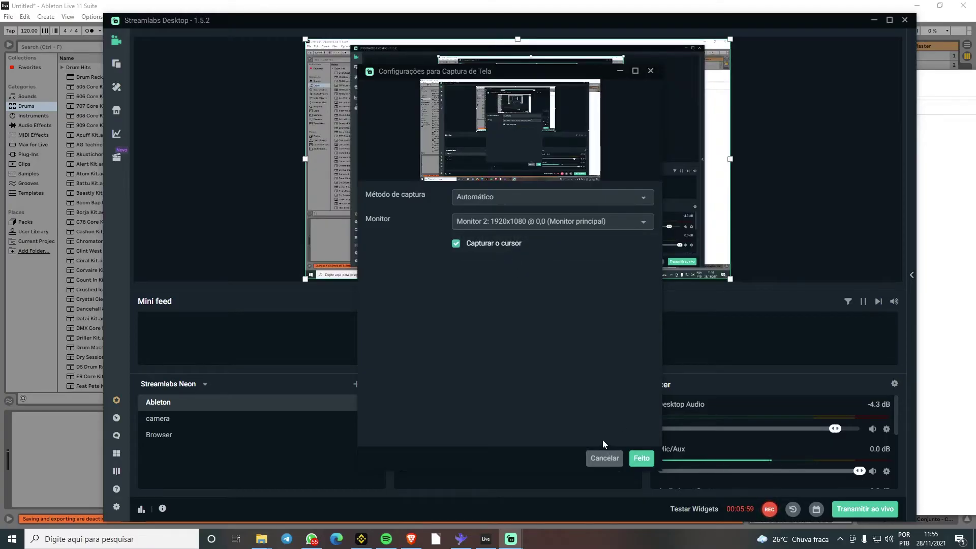
{"action": "left_click", "coordinate": [642, 458]}
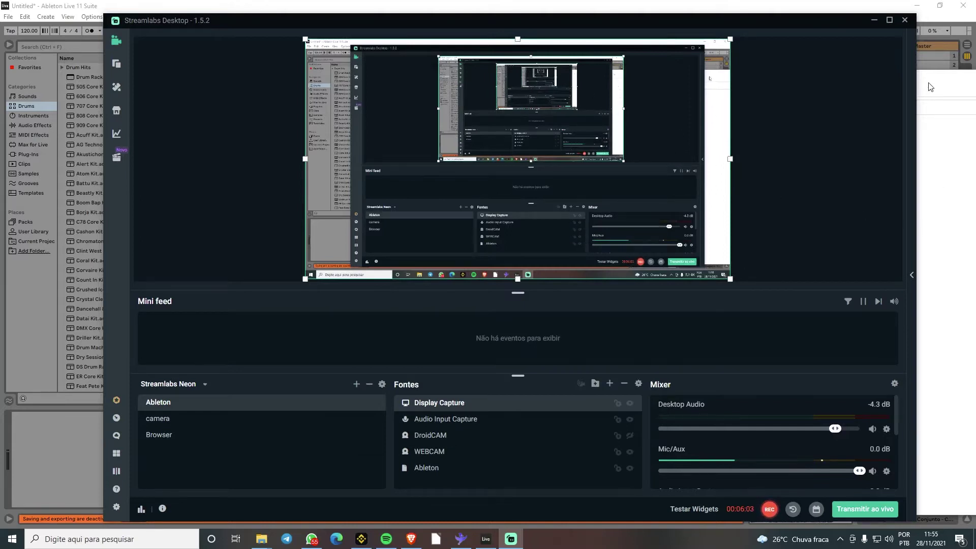
- Load the Carinhoso FLAC file from the 09 Pixinguinha Vol 2 folder into the seventh clip slot of Ableton Live's third track
{"action": "key", "text": "alt+Tab"}
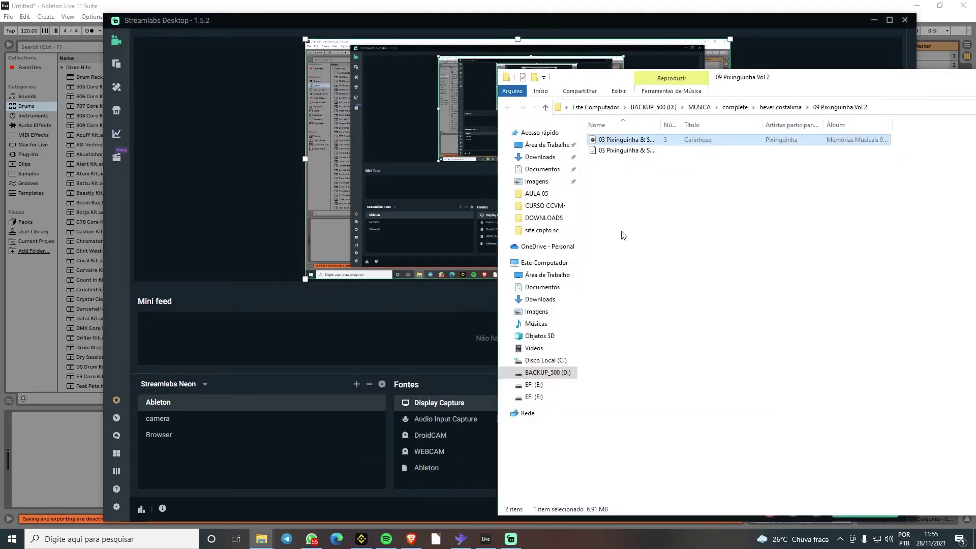
{"action": "left_click", "coordinate": [55, 440]}
{"action": "mouse_move", "coordinate": [261, 539]}
{"action": "left_click", "coordinate": [320, 474]}
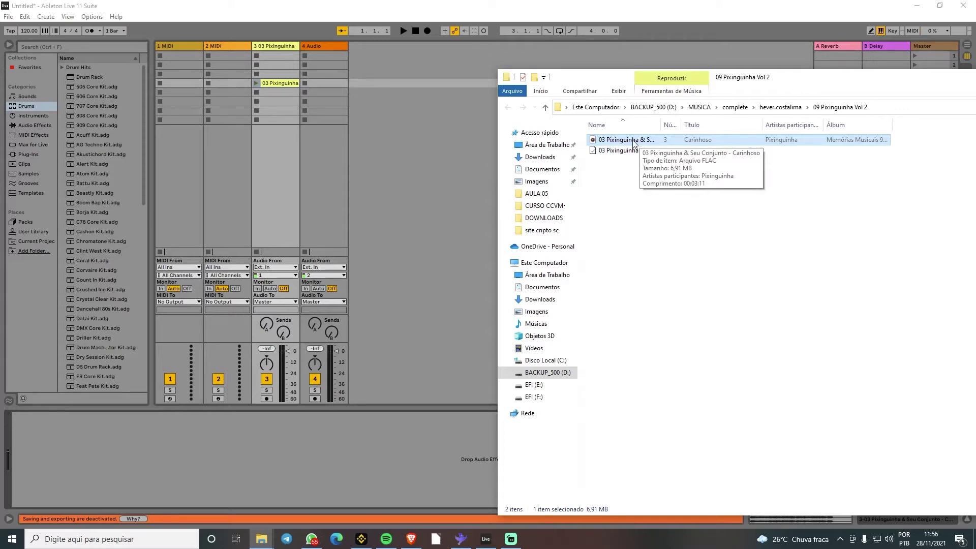
{"action": "left_click_drag", "start_coordinate": [635, 142], "coordinate": [290, 108]}
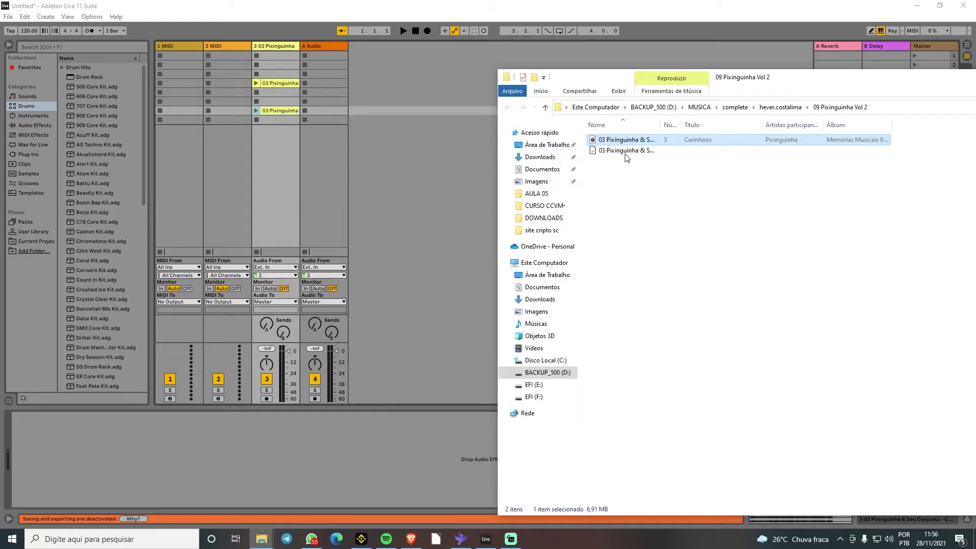
- Delete both Pixinguinha clips from the third track and the song's companion analysis file from the 09 Pixinguinha Vol 2 folder
{"action": "left_click_drag", "start_coordinate": [276, 66], "coordinate": [279, 112]}
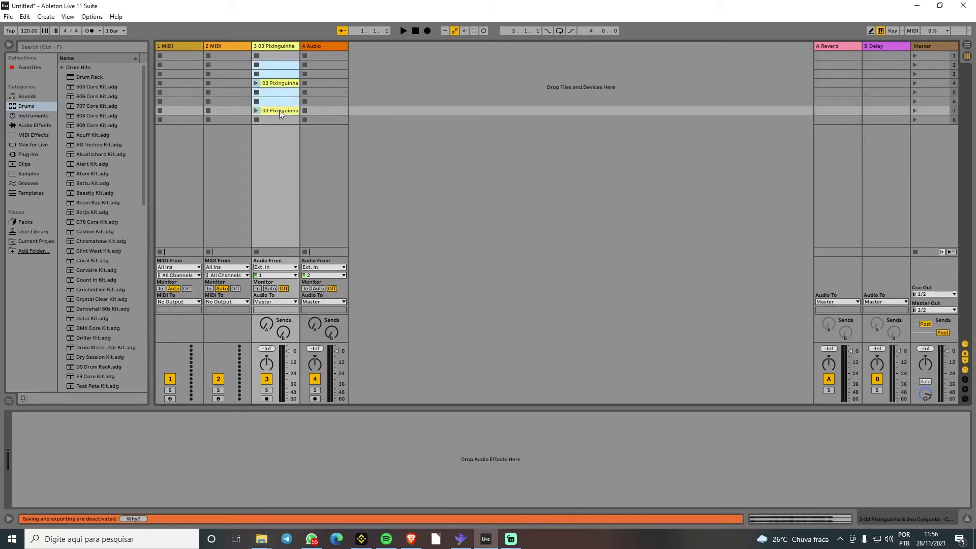
{"action": "key", "text": "Delete"}
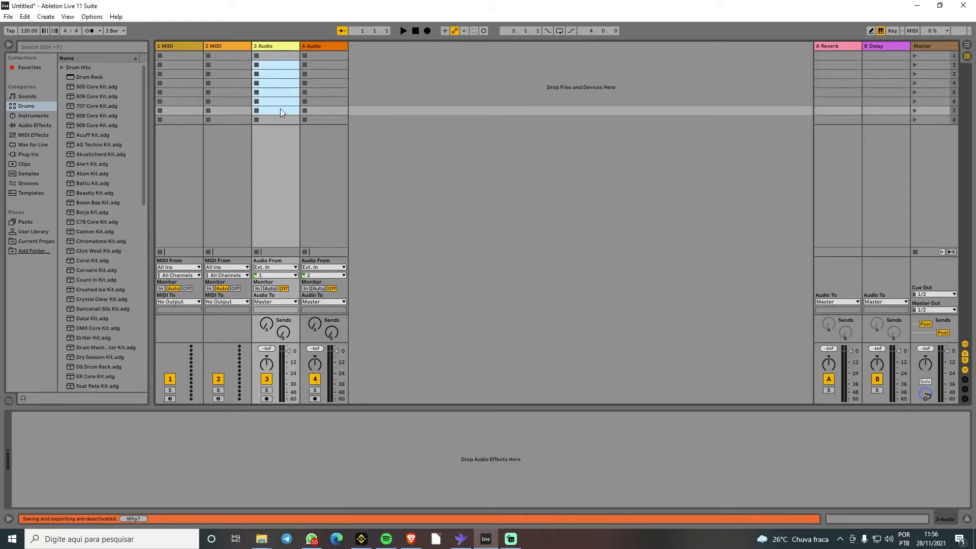
{"action": "key", "text": "alt+Tab"}
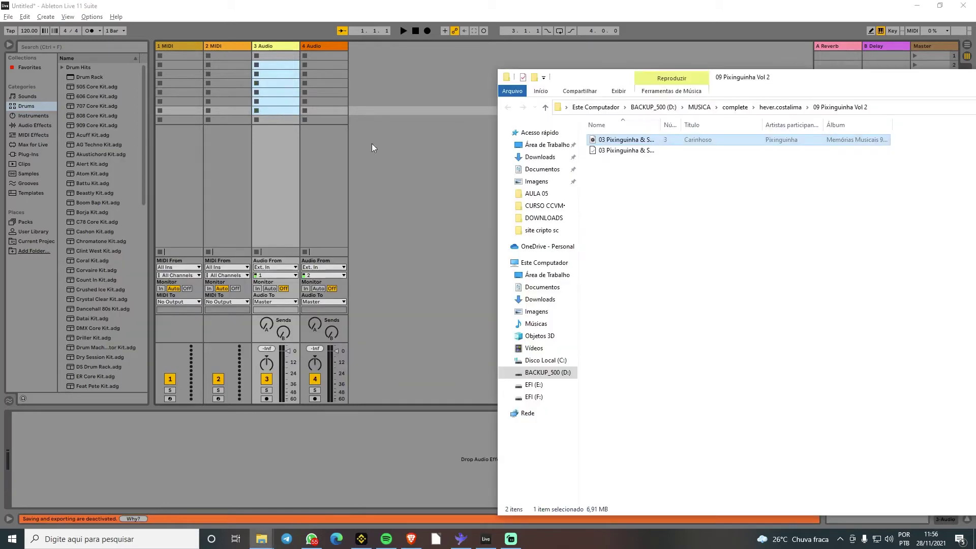
{"action": "left_click", "coordinate": [622, 152]}
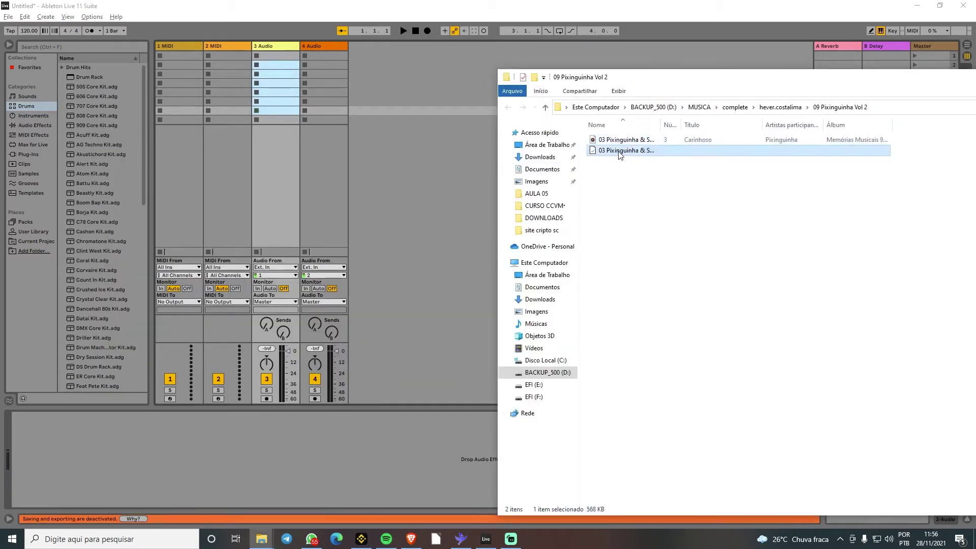
{"action": "key", "text": "Delete"}
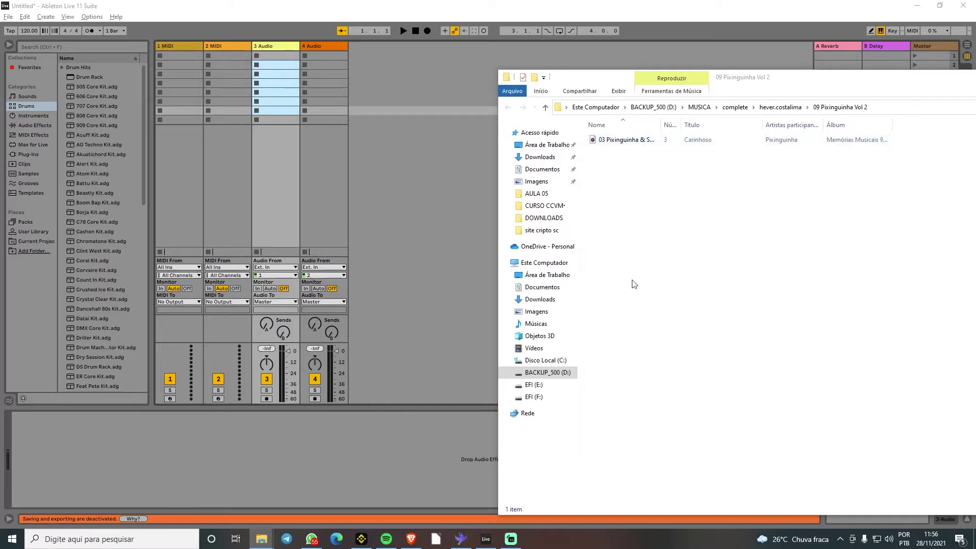
- Load the Carinhoso FLAC file from the folder into the third clip slot of the 3 Audio track
{"action": "mouse_move", "coordinate": [510, 544]}
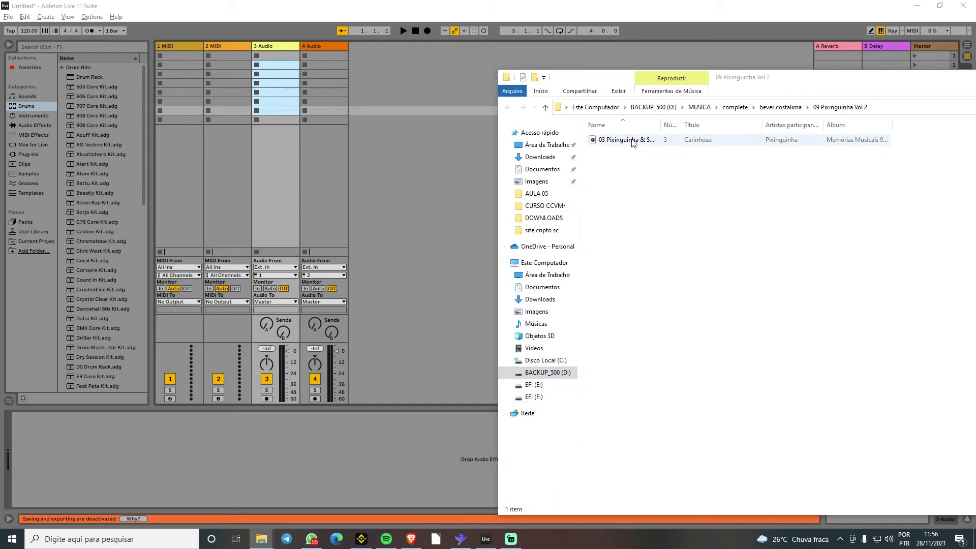
{"action": "left_click_drag", "start_coordinate": [633, 143], "coordinate": [278, 82]}
{"action": "left_click_drag", "start_coordinate": [278, 75], "coordinate": [279, 77]}
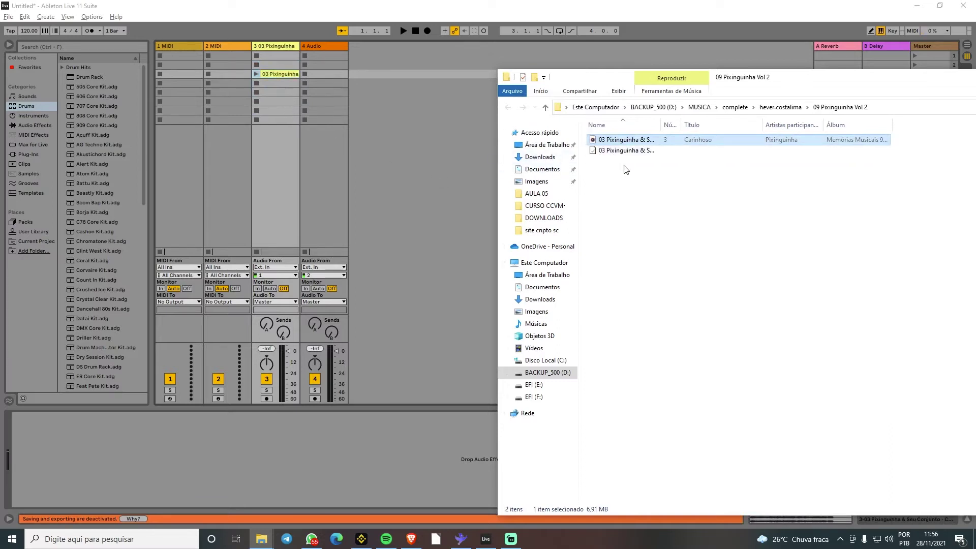
- In Streamlabs Desktop, move the Display Capture source directly below WEBCAM, and return to Ableton Live
{"action": "left_click", "coordinate": [511, 539]}
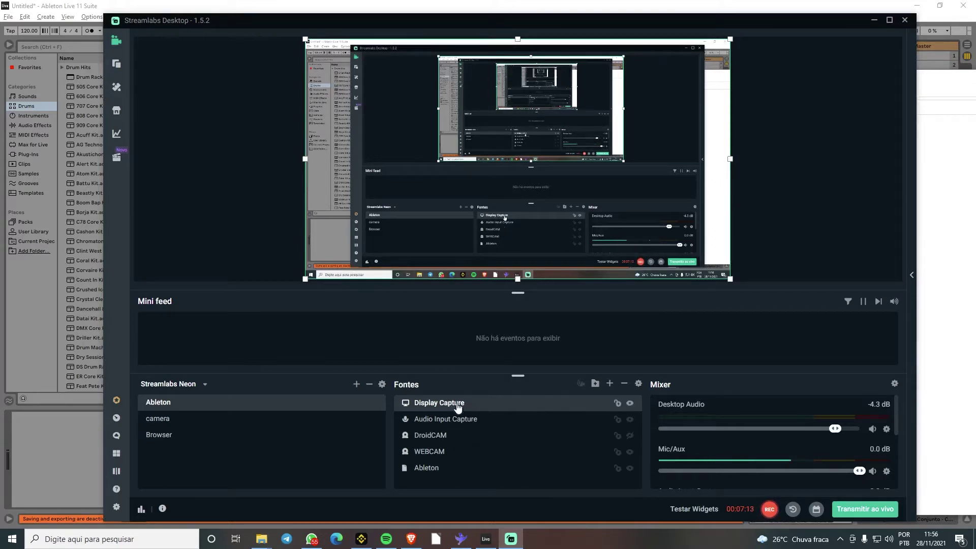
{"action": "left_click_drag", "start_coordinate": [455, 447], "coordinate": [457, 458]}
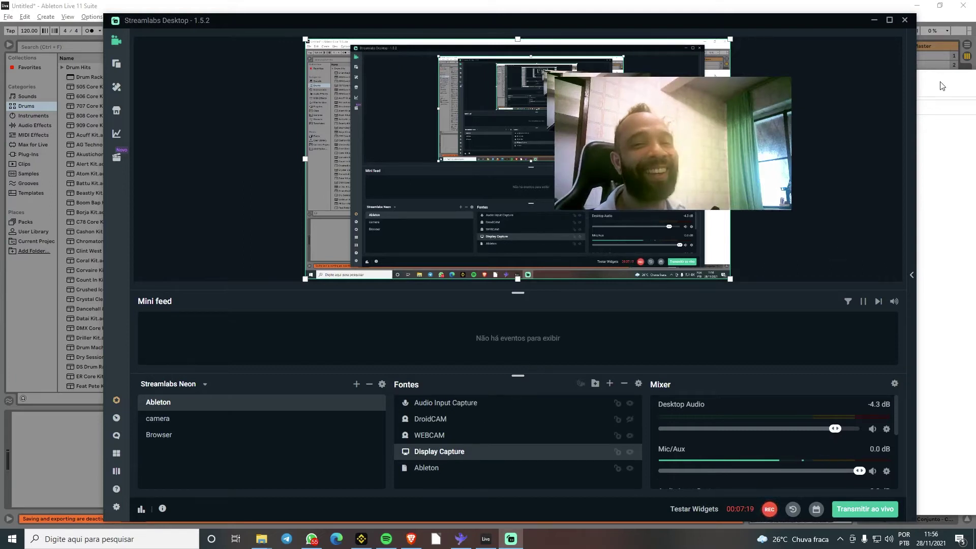
{"action": "key", "text": "alt+Tab"}
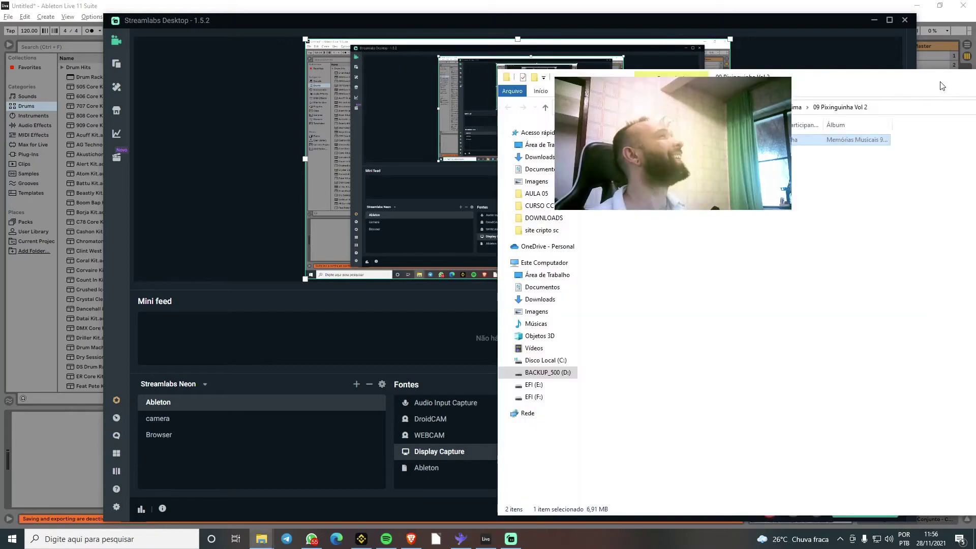
{"action": "left_click", "coordinate": [887, 4]}
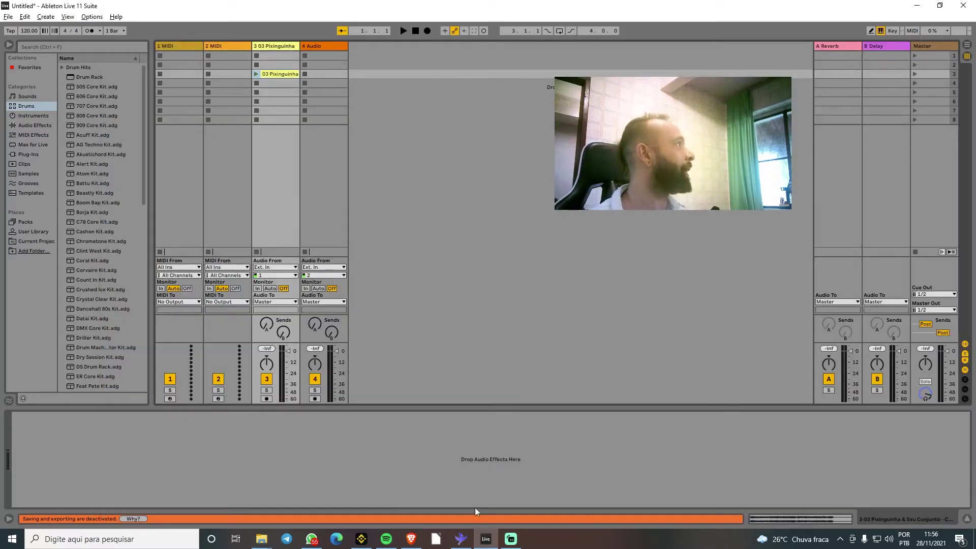
- Select the song's companion analysis file in the 09 Pixinguinha Vol 2 folder and widen the name column to examine it
{"action": "mouse_move", "coordinate": [512, 539]}
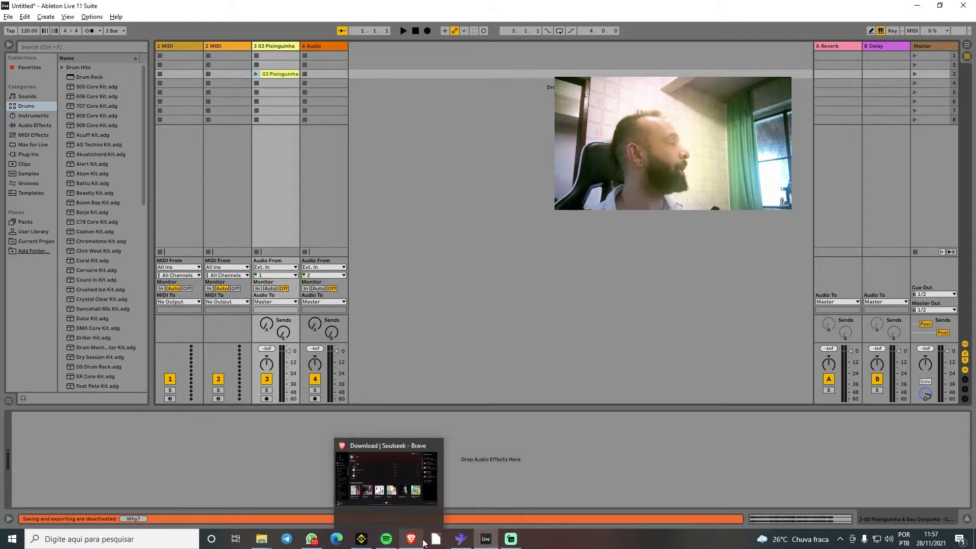
{"action": "mouse_move", "coordinate": [466, 541]}
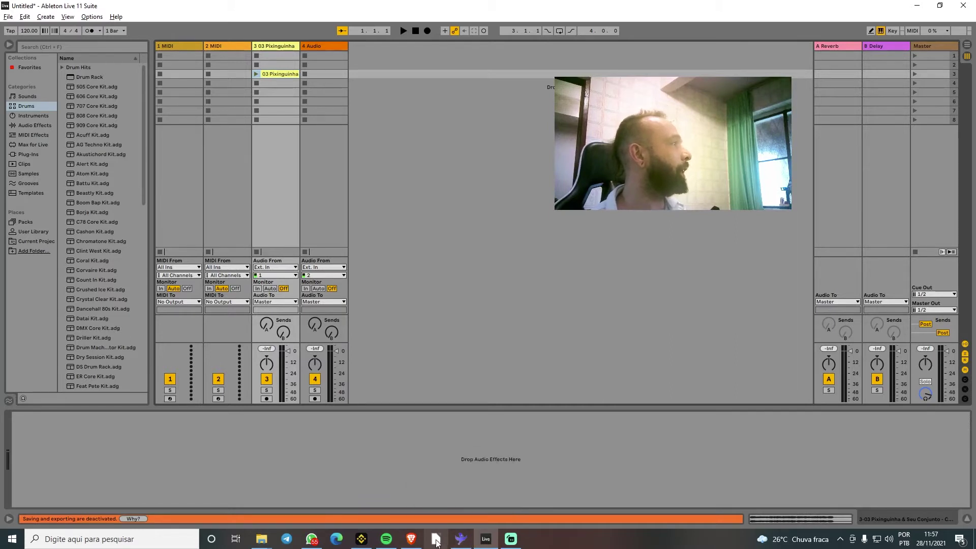
{"action": "mouse_move", "coordinate": [262, 540]}
{"action": "left_click", "coordinate": [317, 506]}
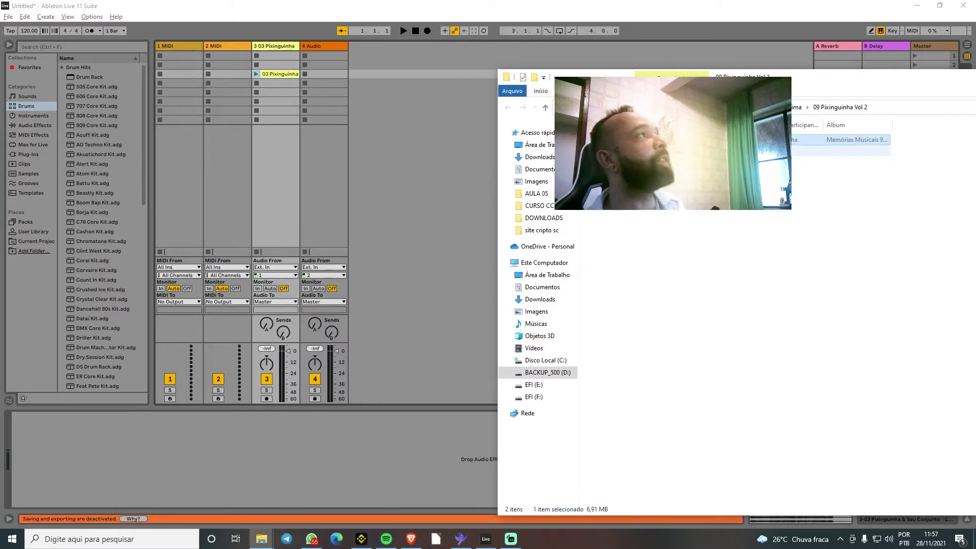
{"action": "left_click", "coordinate": [839, 151]}
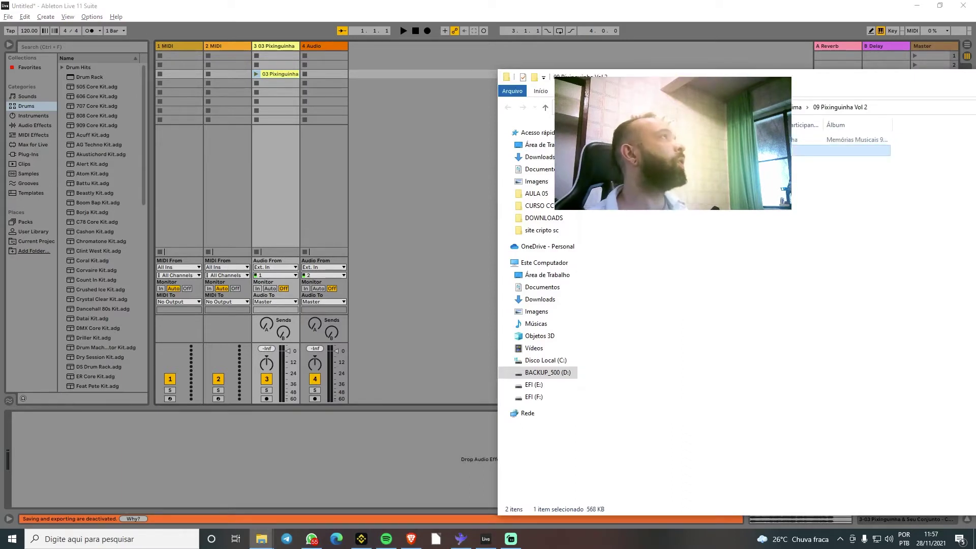
{"action": "scroll", "coordinate": [884, 137], "scroll_direction": "left", "scroll_amount": 3}
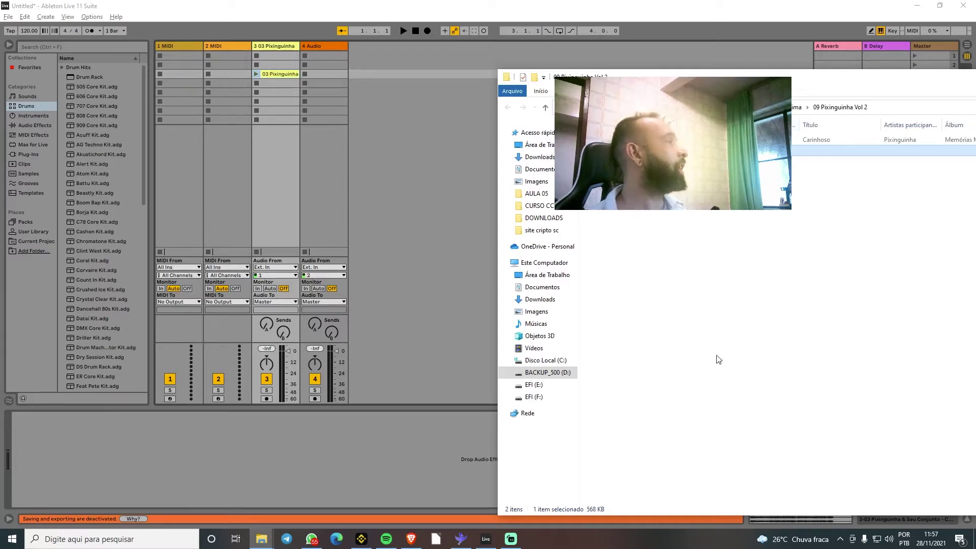
- Open the Pixinguinha clip on the third track and examine its waveform and warp markers from the start
{"action": "left_click", "coordinate": [279, 75]}
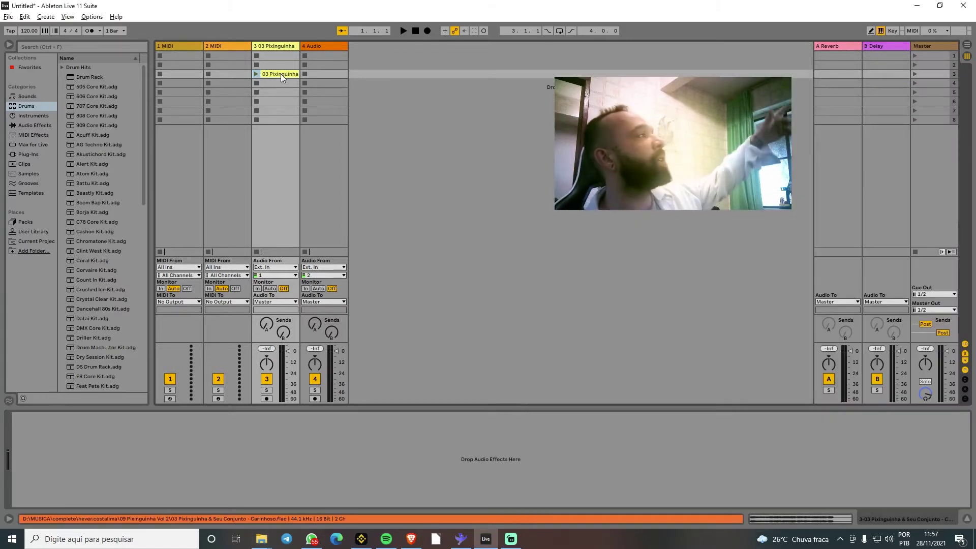
{"action": "double_click", "coordinate": [281, 74]}
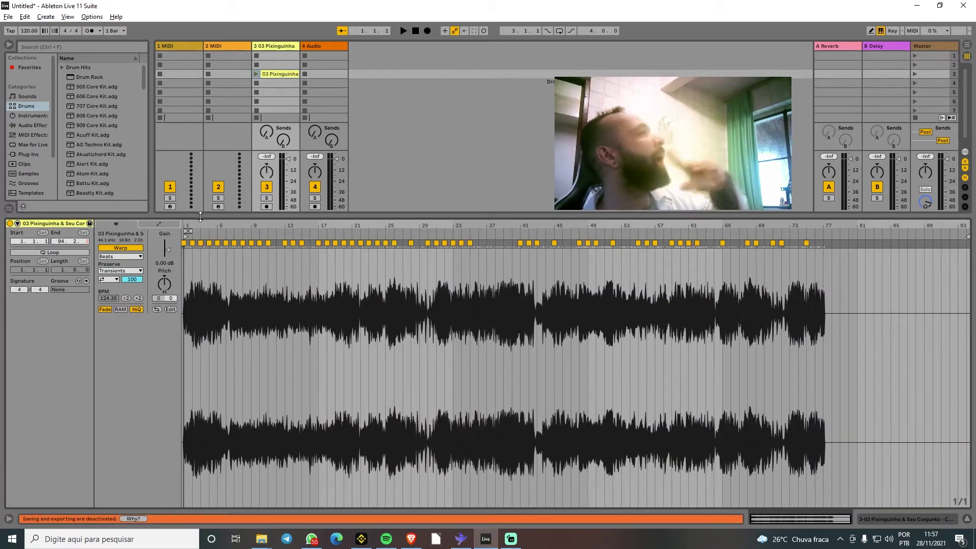
{"action": "left_click_drag", "start_coordinate": [185, 225], "coordinate": [187, 235]}
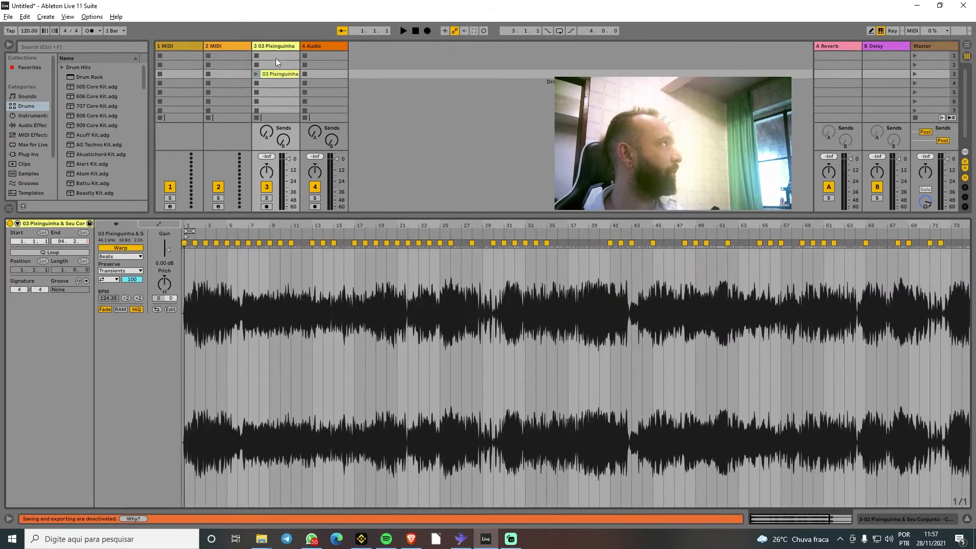
{"action": "key", "text": "alt+Tab"}
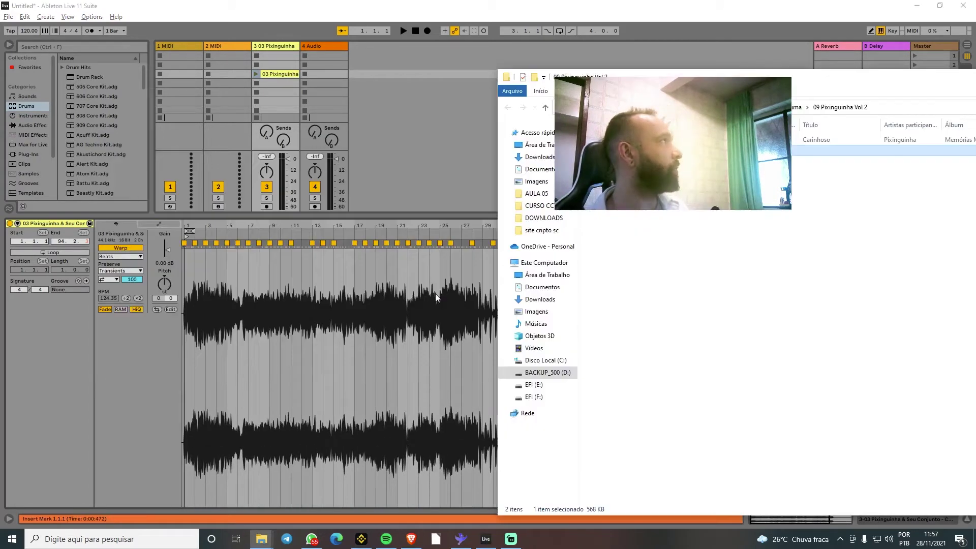
{"action": "left_click", "coordinate": [431, 192]}
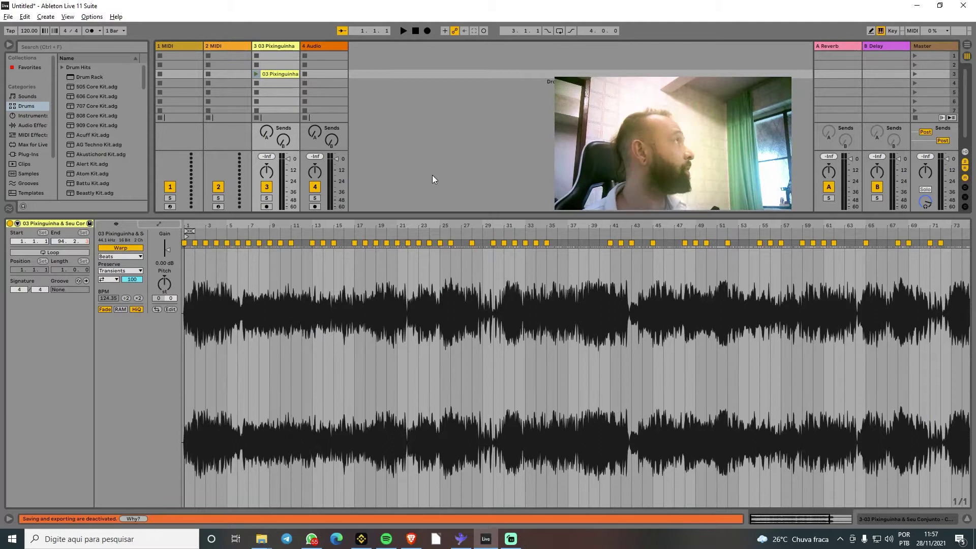
- Check the Auto-Warp Long Samples option in Ableton Live's Record Warp Launch preferences
{"action": "key", "text": "ctrl+comma"}
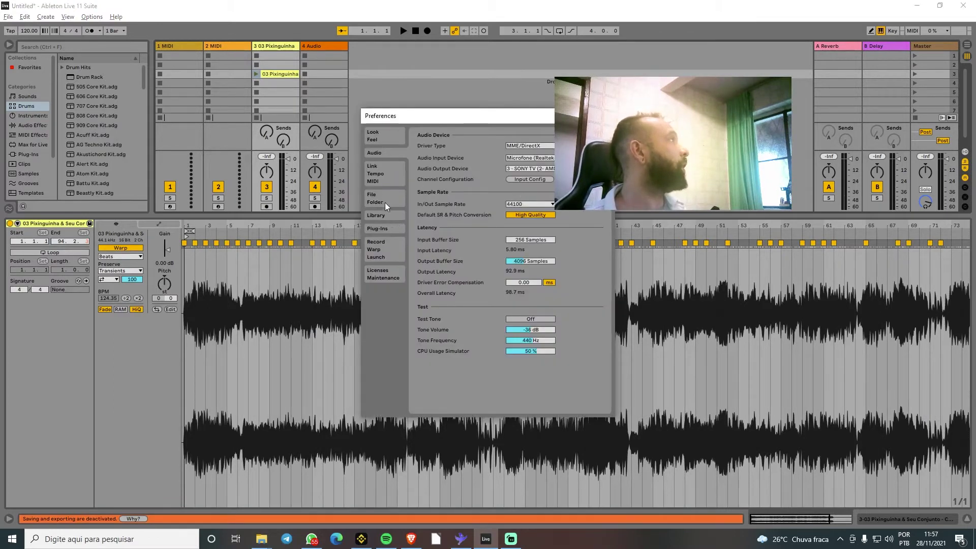
{"action": "left_click", "coordinate": [389, 251]}
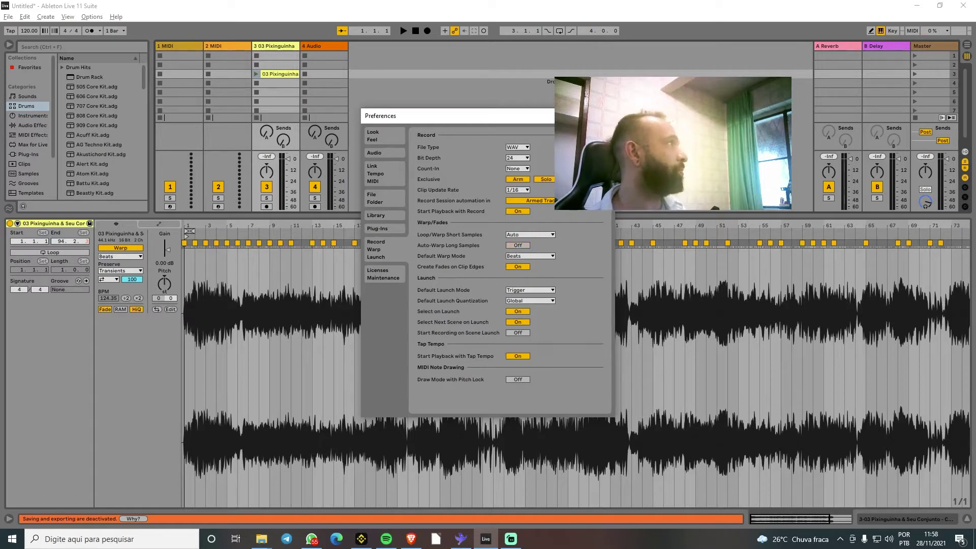
{"action": "key", "text": "Escape"}
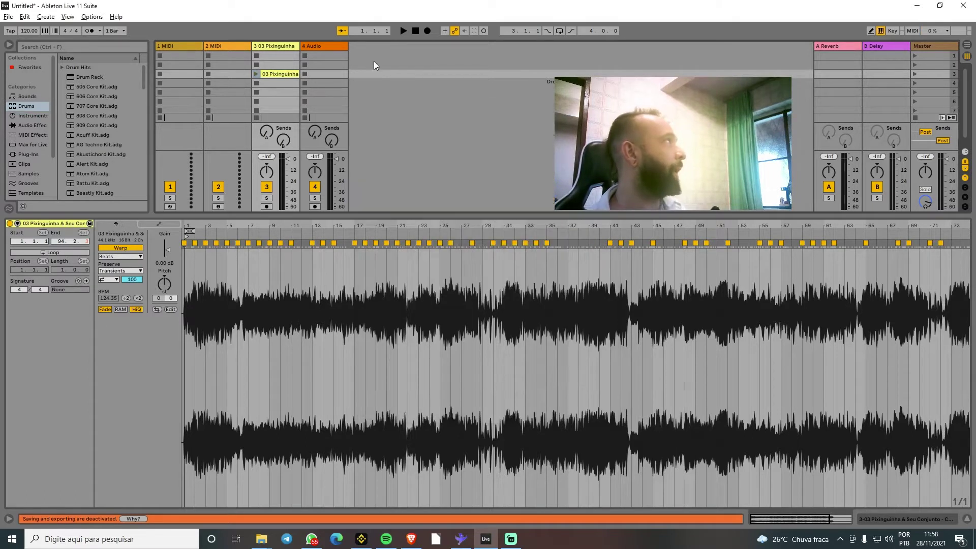
- Delete the Pixinguinha clip from the third slot of the third track and its companion analysis file from the music folder
{"action": "left_click", "coordinate": [294, 74]}
{"action": "key", "text": "Delete"}
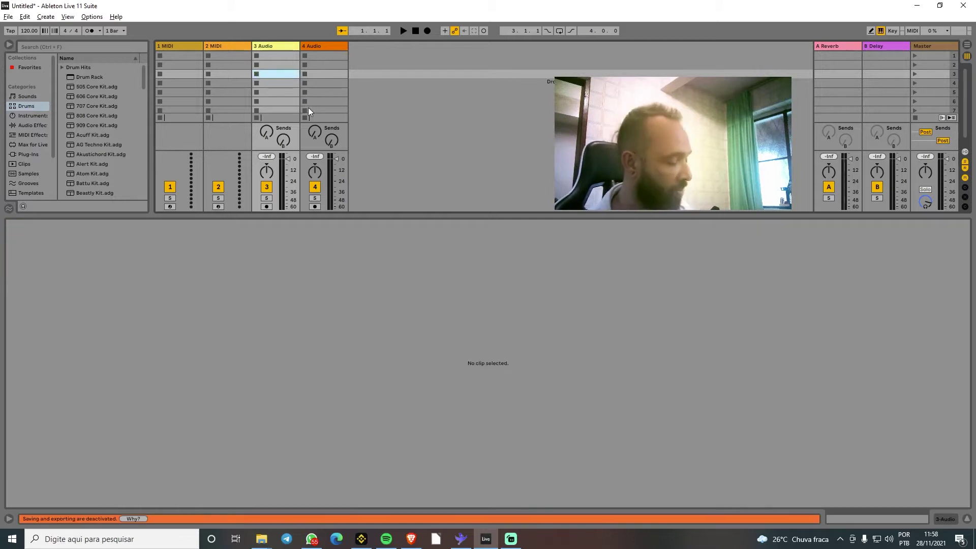
{"action": "key", "text": "alt+Tab"}
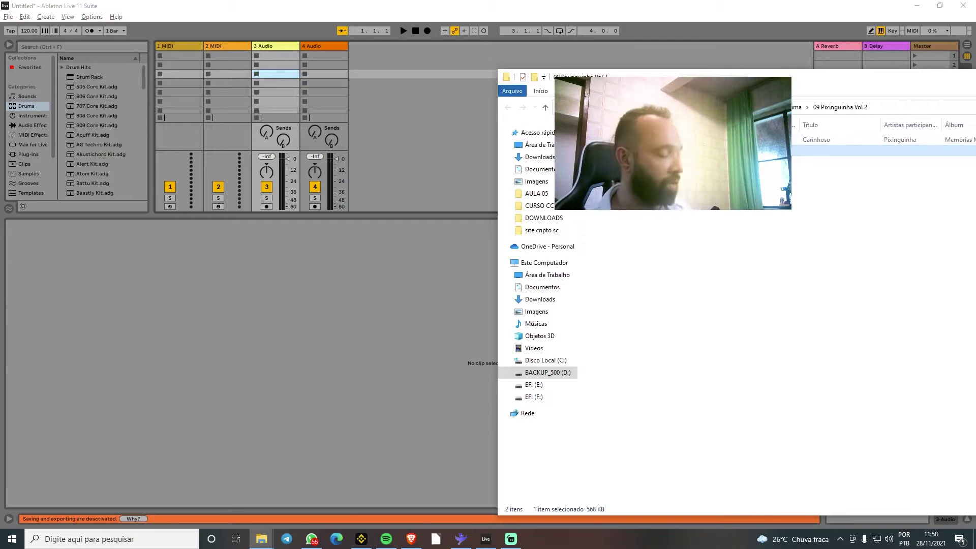
{"action": "key", "text": "Delete"}
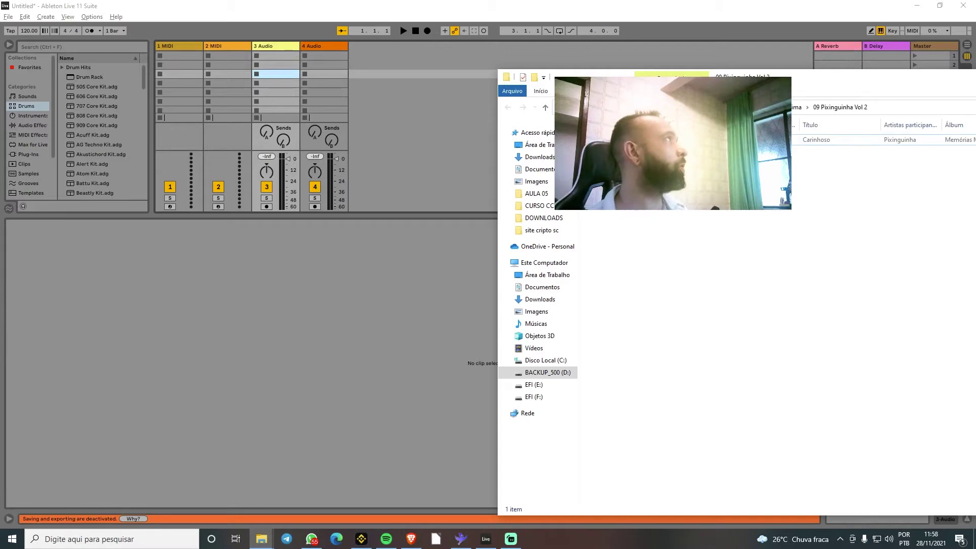
- Import the Pixinguinha song from the 09 Pixinguinha Vol 2 folder into the third slot of the third track
{"action": "left_click", "coordinate": [816, 139]}
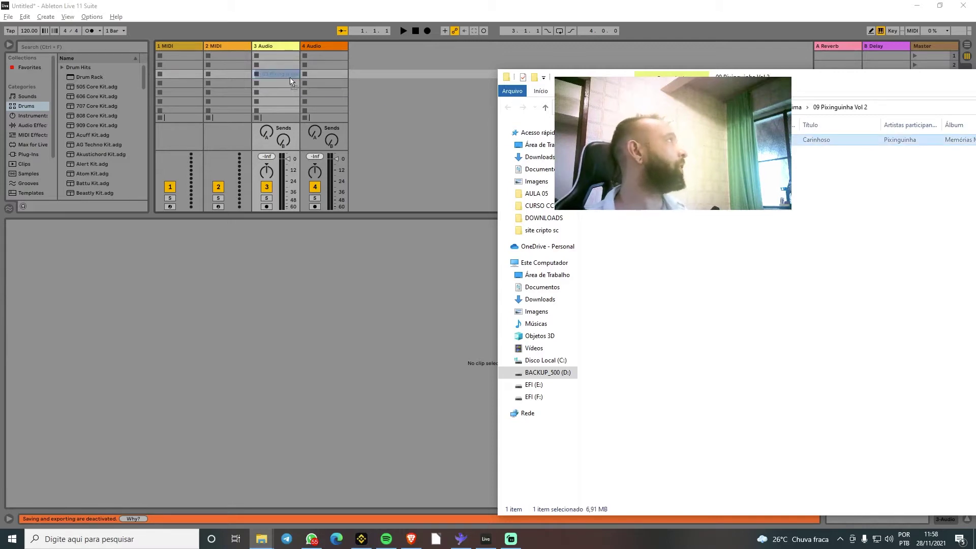
{"action": "left_click_drag", "start_coordinate": [290, 77], "coordinate": [289, 77]}
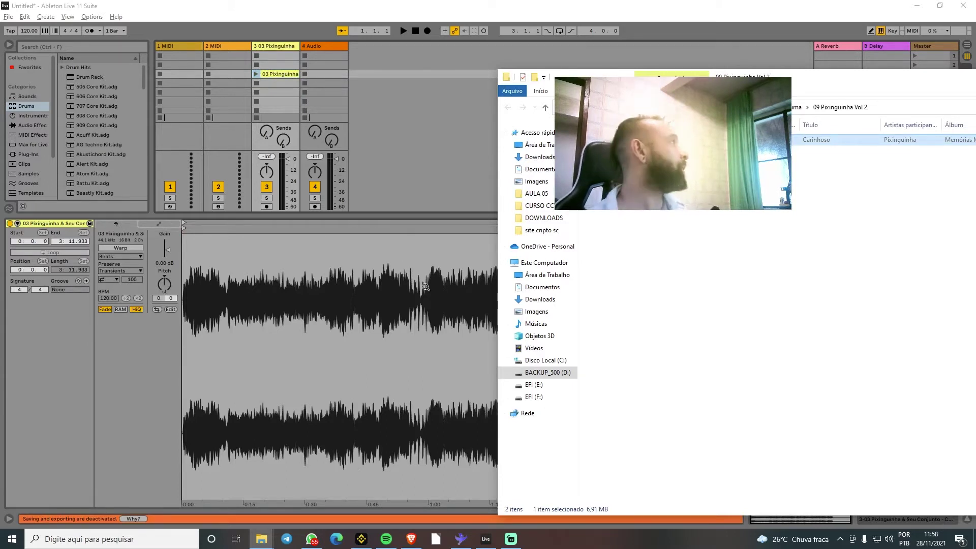
{"action": "left_click", "coordinate": [145, 361]}
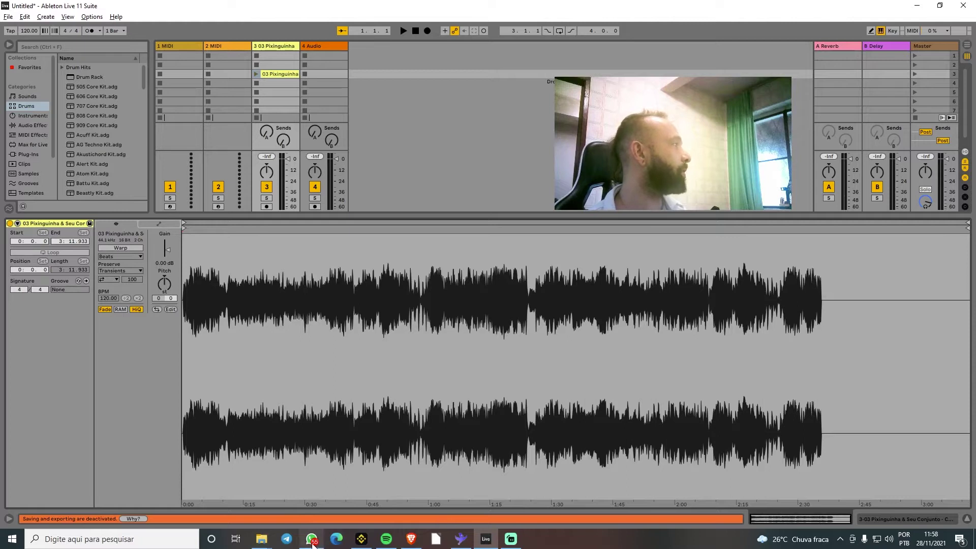
{"action": "mouse_move", "coordinate": [312, 541]}
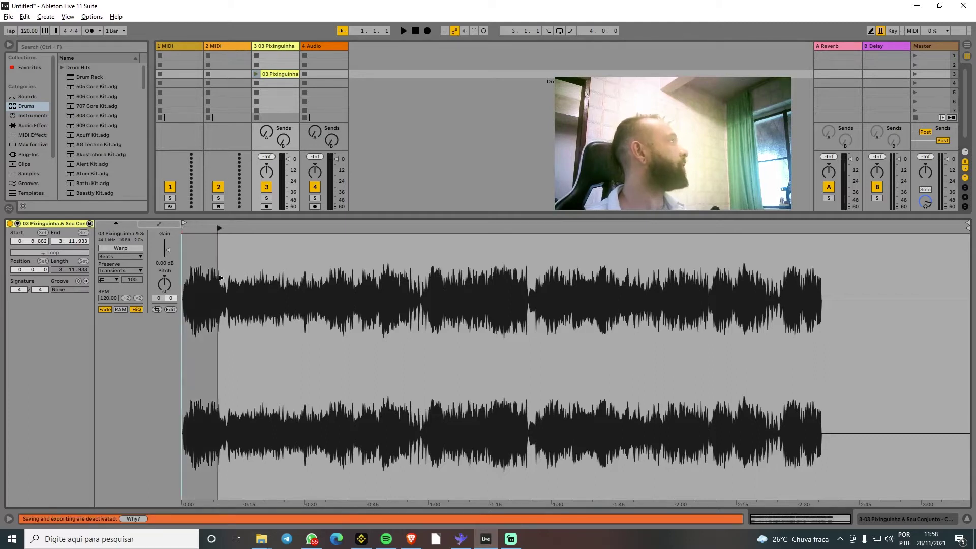
- Play the Pixinguinha clip with the metronome on and check the audio levels in Streamlabs Desktop
{"action": "left_click", "coordinate": [257, 74]}
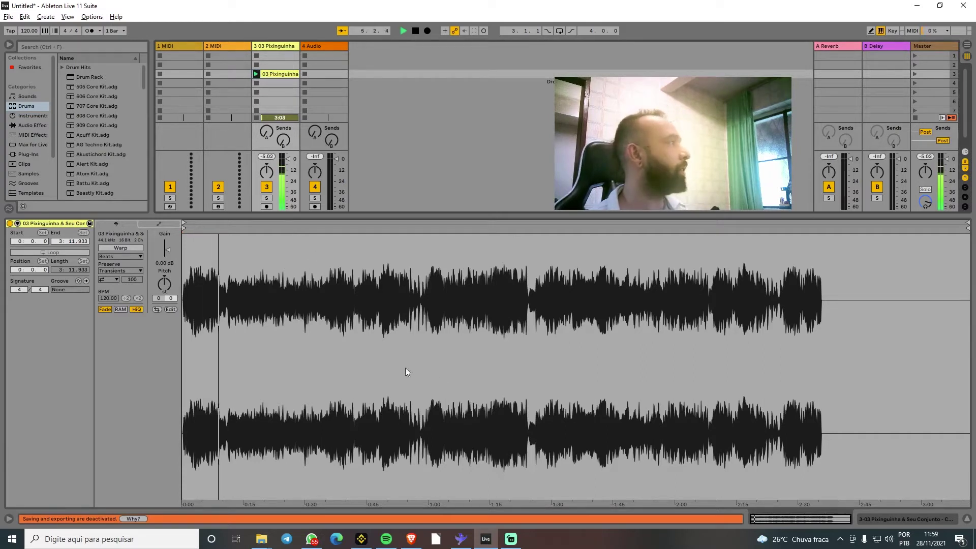
{"action": "left_click", "coordinate": [510, 541]}
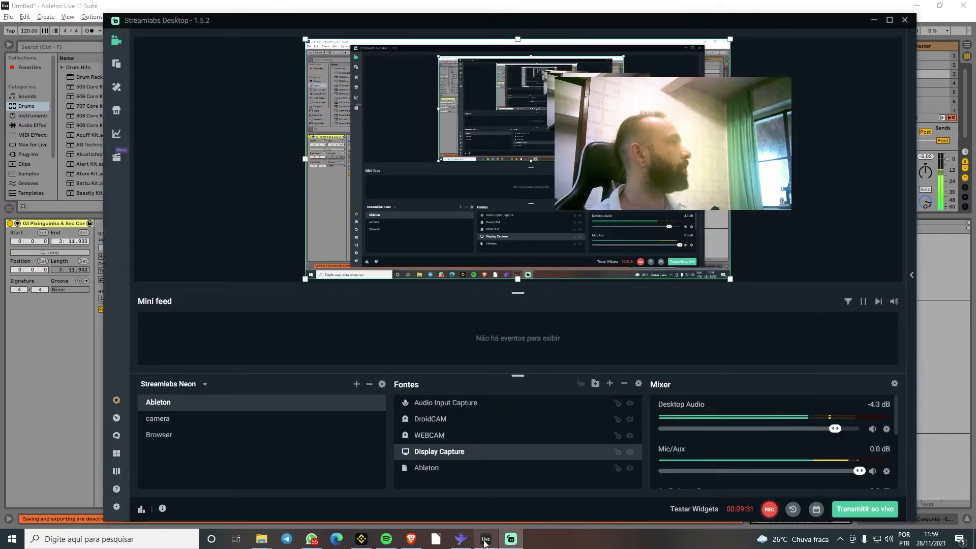
{"action": "left_click", "coordinate": [485, 542]}
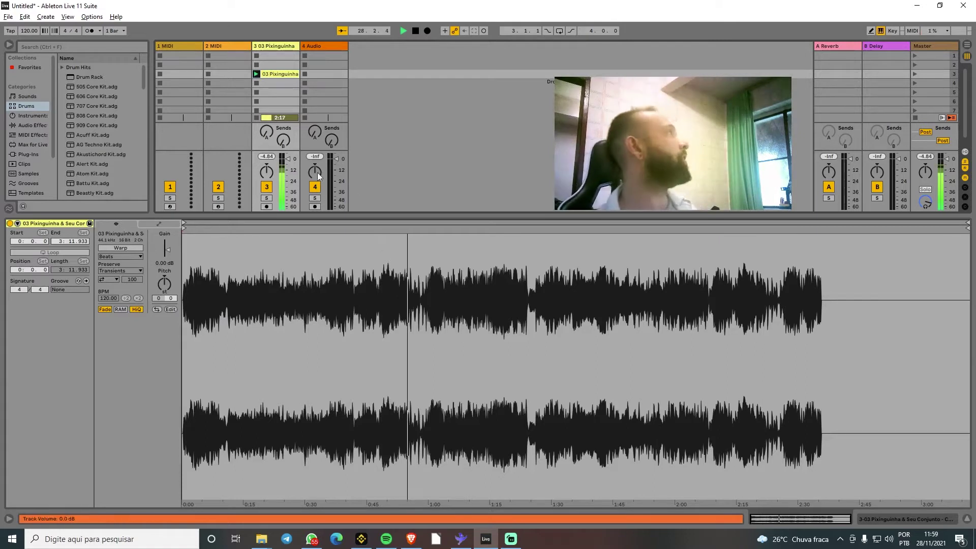
{"action": "left_click", "coordinate": [87, 32]}
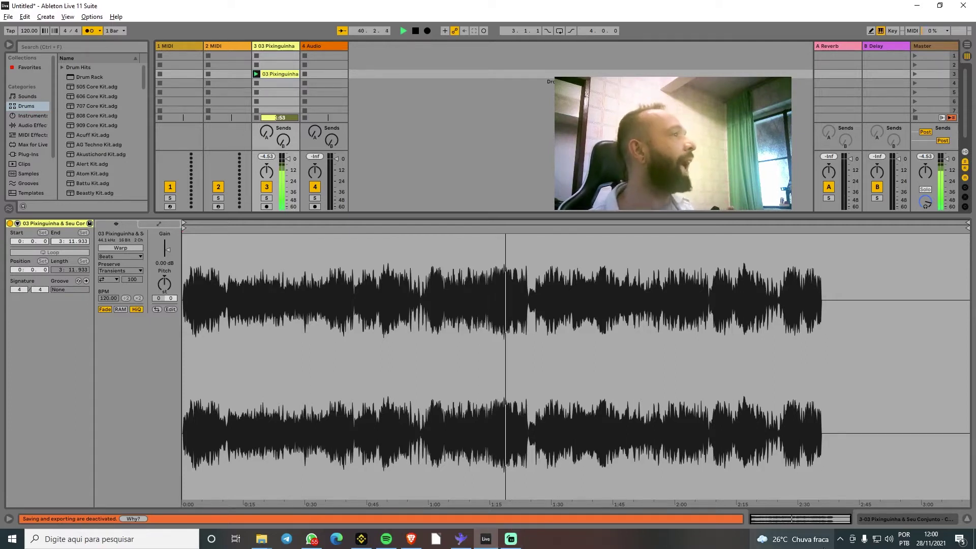
- Raise the system's speaker volume slightly and return to Ableton Live
{"action": "left_click", "coordinate": [889, 539]}
{"action": "left_click_drag", "start_coordinate": [883, 514], "coordinate": [893, 514]}
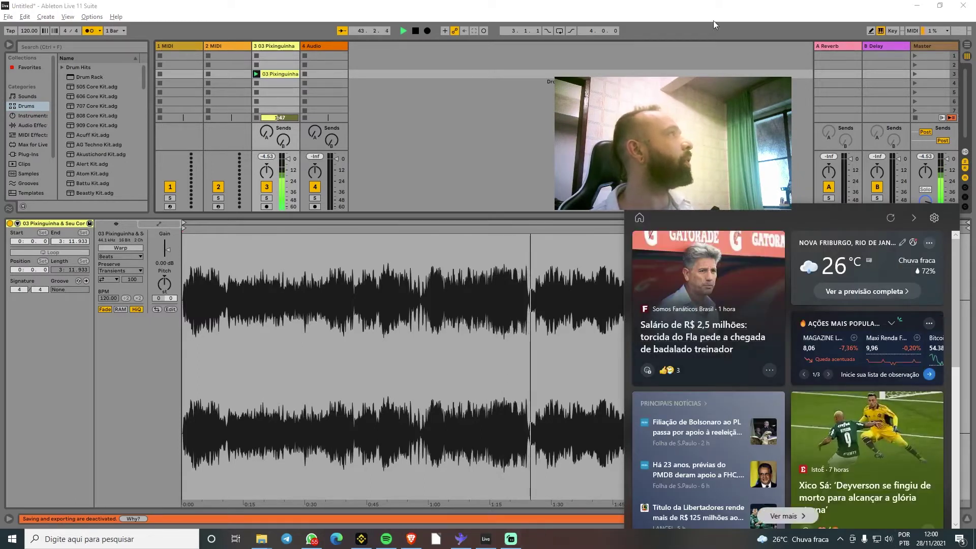
{"action": "double_click", "coordinate": [716, 6]}
{"action": "double_click", "coordinate": [743, 10]}
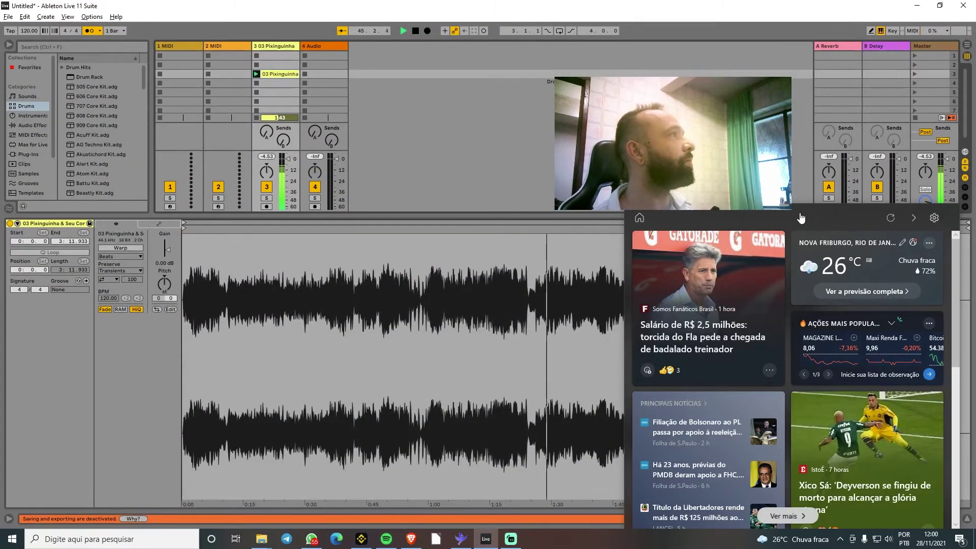
{"action": "left_click", "coordinate": [486, 539]}
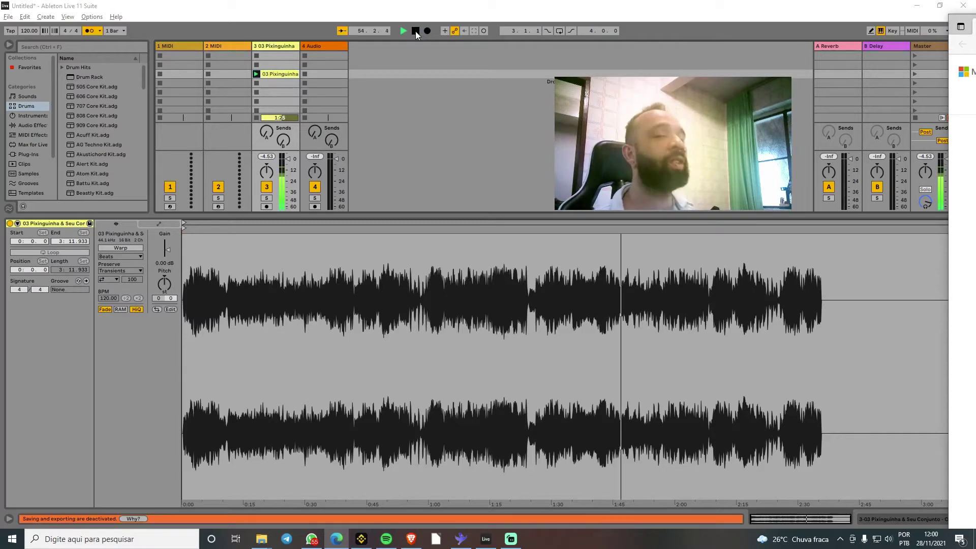
- Stop the Pixinguinha clip and review the Preserve and warp mode choices in its sample settings
{"action": "left_click", "coordinate": [416, 31]}
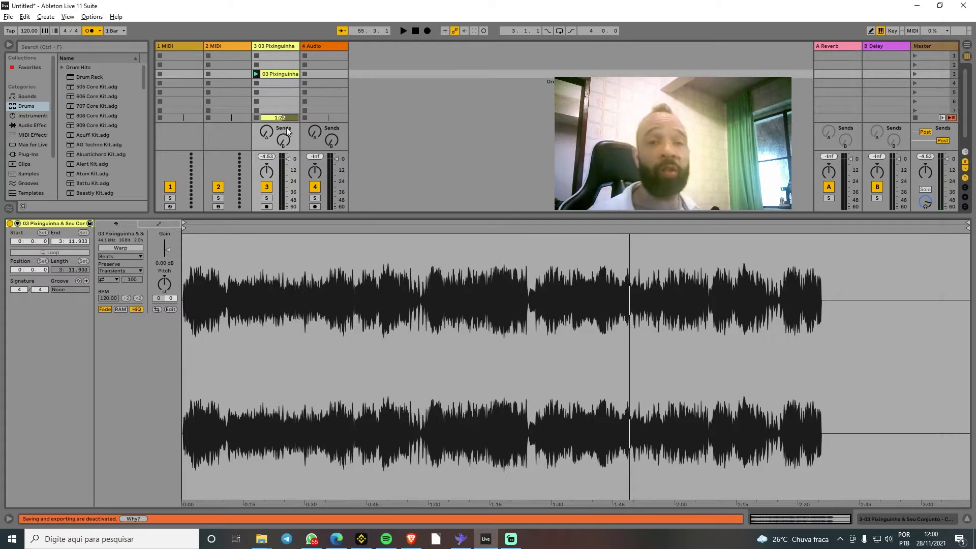
{"action": "left_click", "coordinate": [256, 117]}
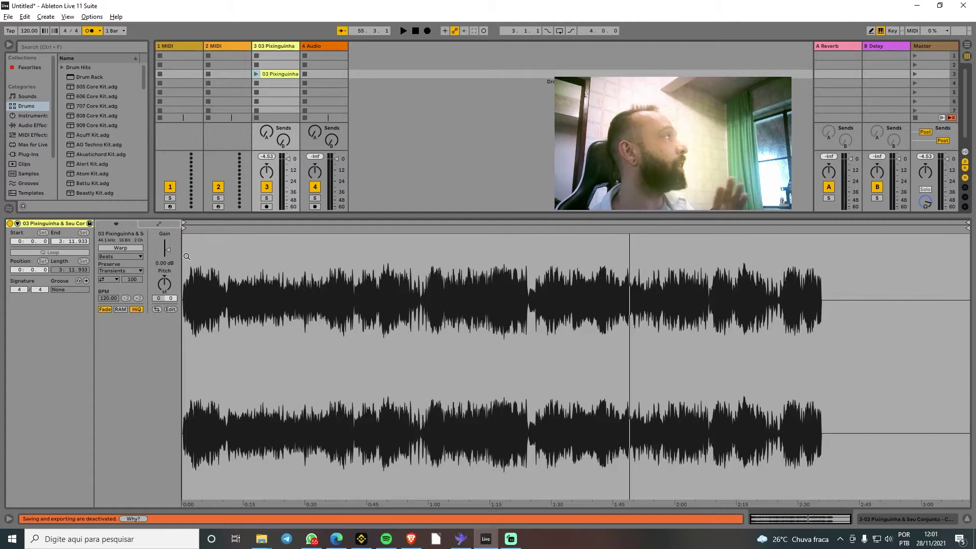
{"action": "left_click", "coordinate": [140, 269]}
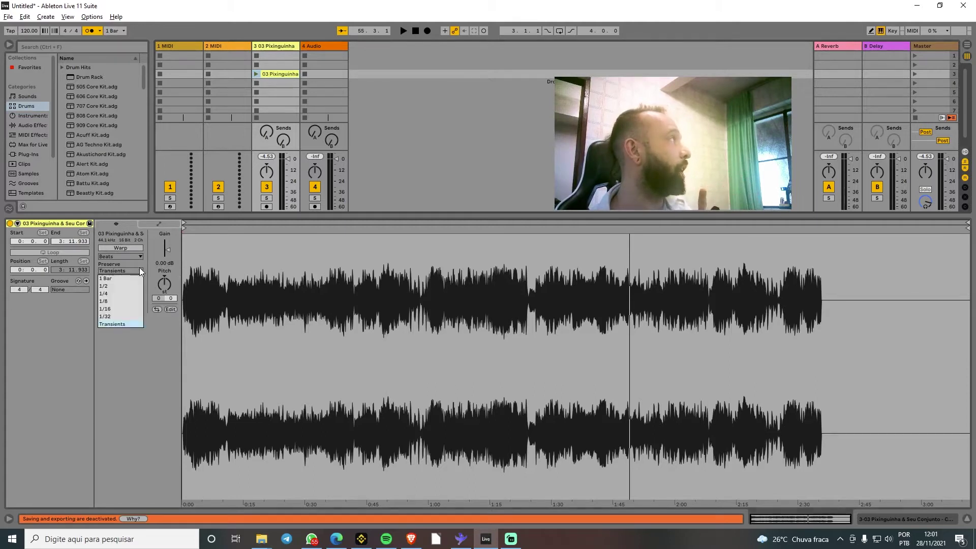
{"action": "left_click", "coordinate": [140, 270]}
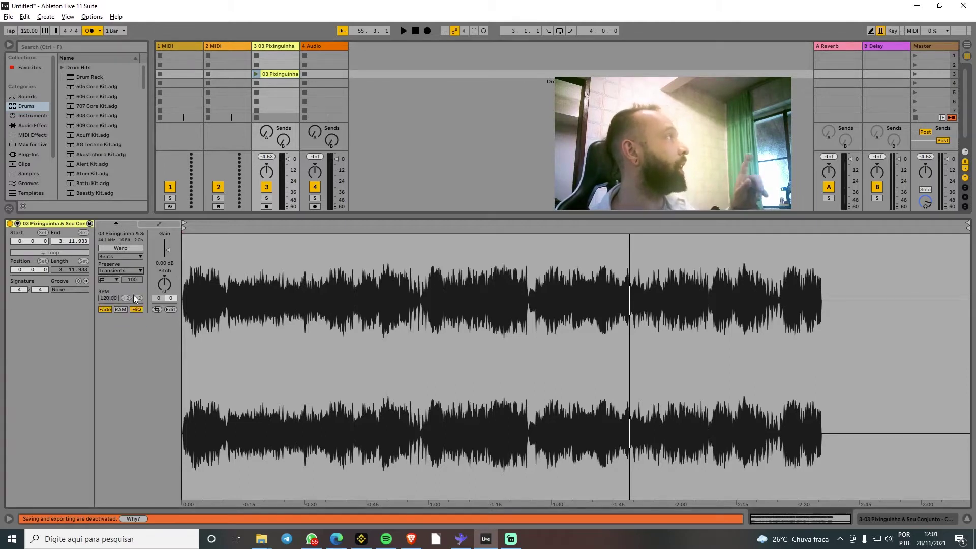
{"action": "left_click", "coordinate": [140, 256]}
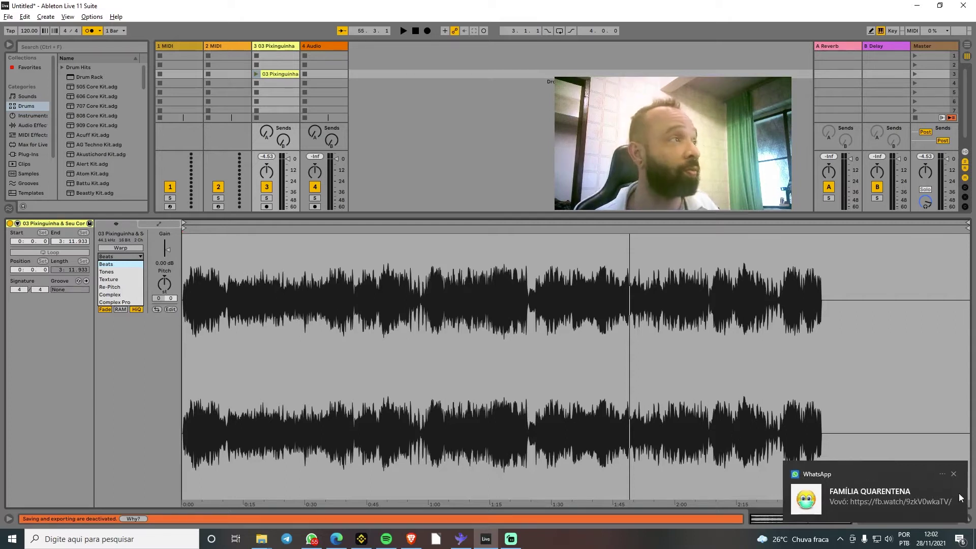
- Dismiss the WhatsApp notification and close WhatsApp
{"action": "left_click", "coordinate": [954, 478]}
{"action": "left_click", "coordinate": [954, 479]}
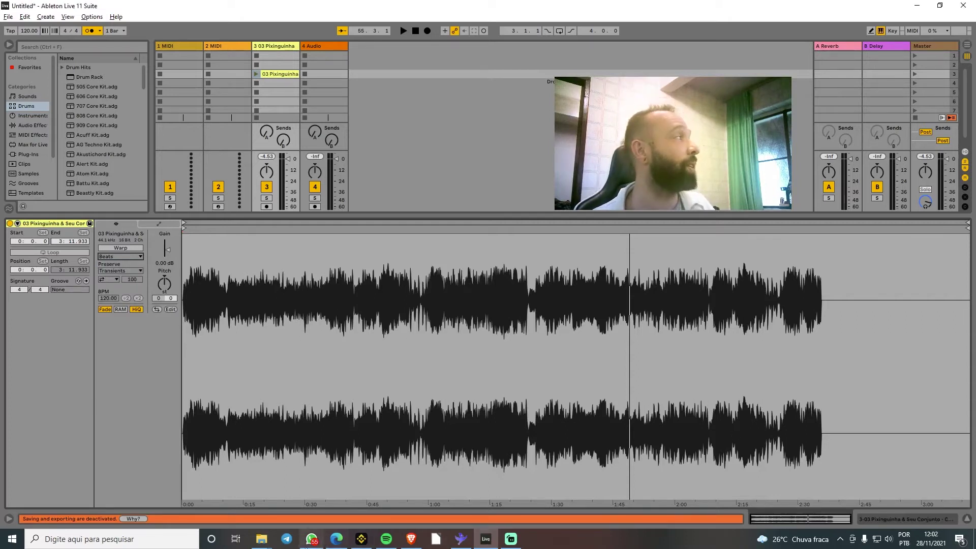
{"action": "right_click", "coordinate": [308, 542]}
{"action": "left_click", "coordinate": [275, 520]}
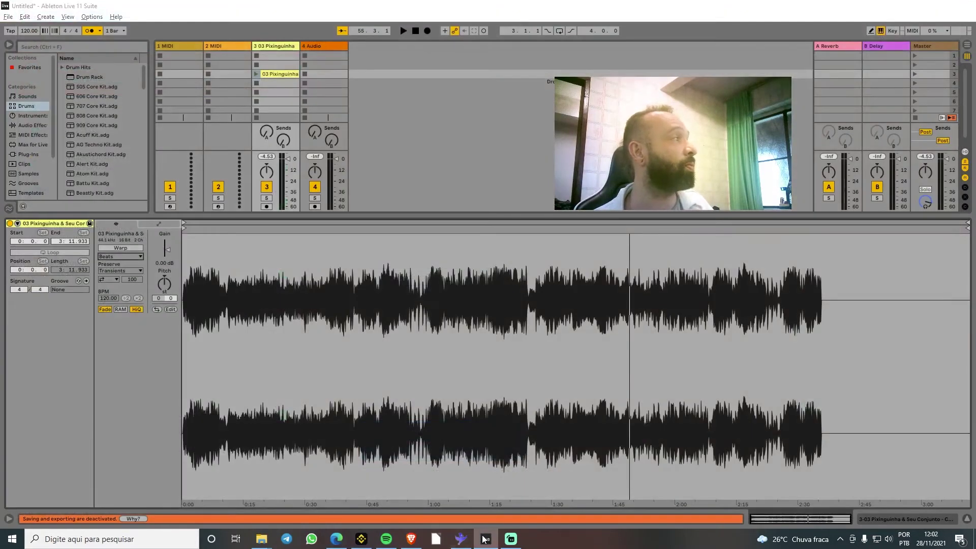
- Hide the Display Capture source of the Ableton scene in Streamlabs Desktop
{"action": "left_click", "coordinate": [484, 540]}
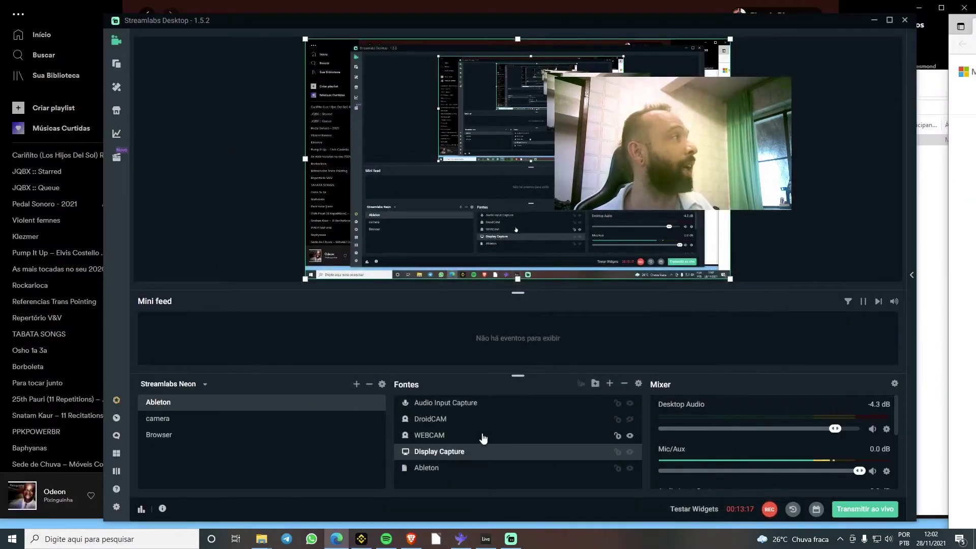
{"action": "left_click", "coordinate": [629, 452]}
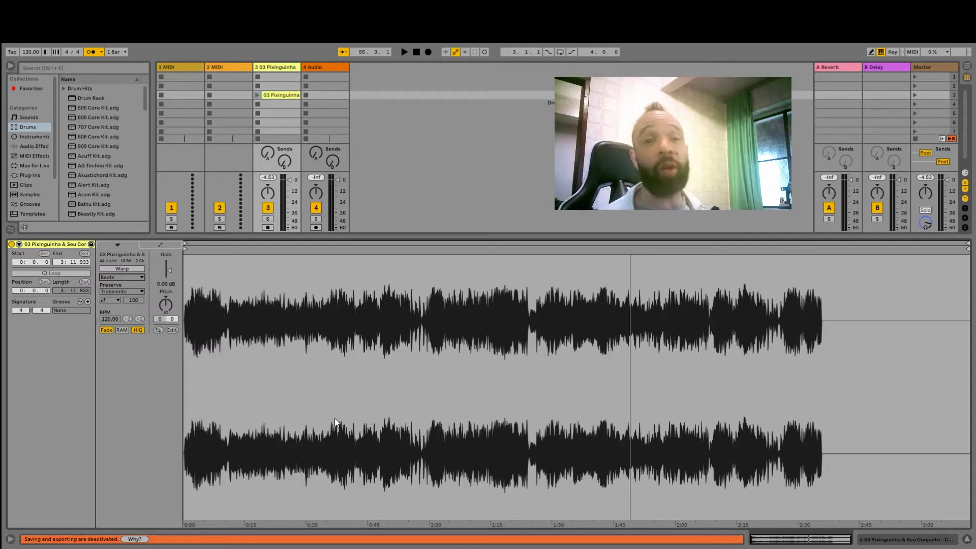
- Set the Pixinguinha clip's warp mode to Complex Pro in Ableton Live
{"action": "left_click", "coordinate": [139, 276]}
{"action": "left_click", "coordinate": [157, 319]}
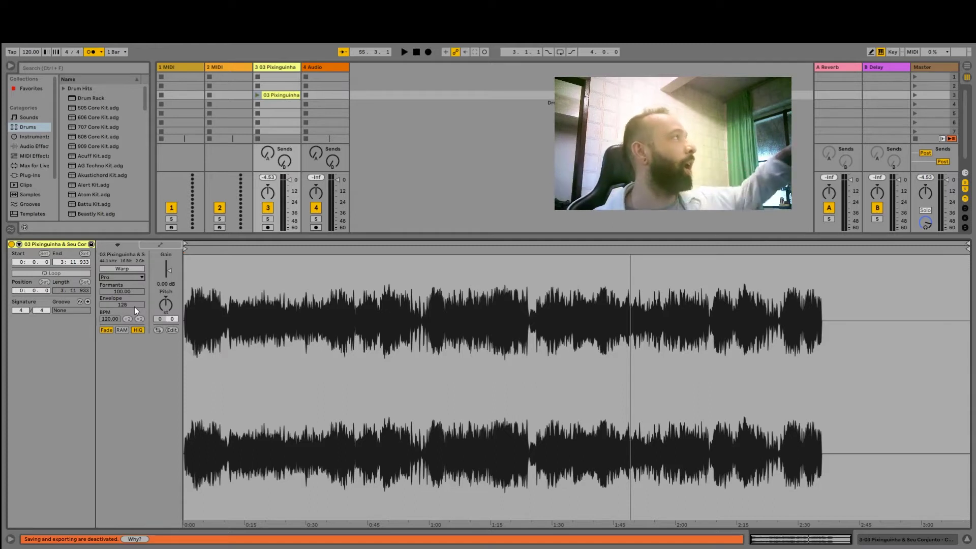
{"action": "left_click_drag", "start_coordinate": [254, 308], "coordinate": [280, 284]}
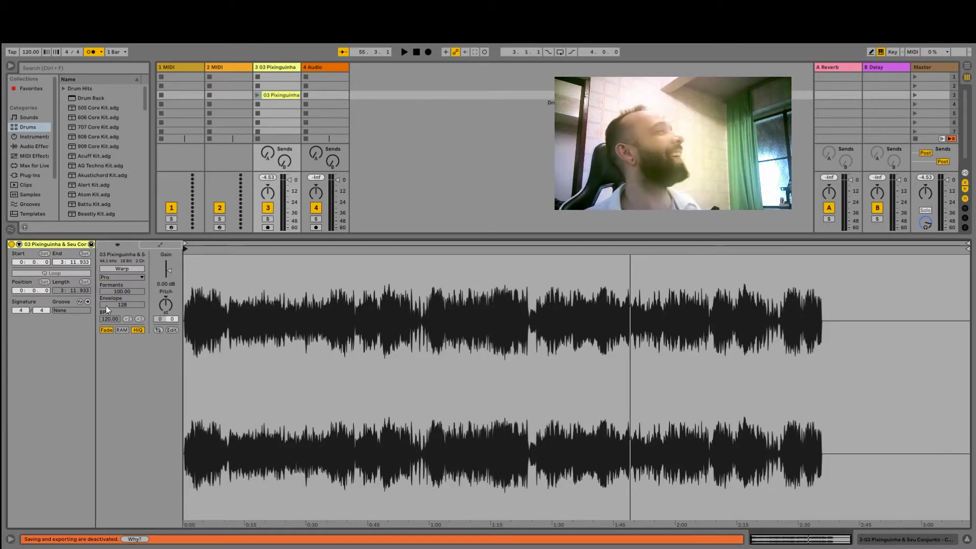
- Turn Warp on to examine the song's opening against the beat grid, and turn Warp off again
{"action": "left_click", "coordinate": [122, 268]}
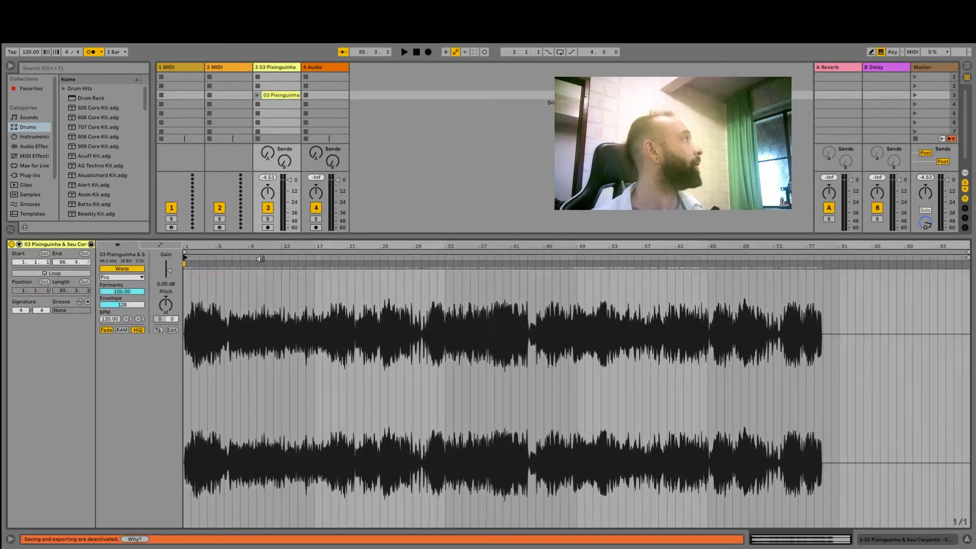
{"action": "mouse_move", "coordinate": [188, 250]}
{"action": "left_mouse_down"}
{"action": "mouse_move", "coordinate": [188, 305]}
{"action": "mouse_move", "coordinate": [188, 249]}
{"action": "left_mouse_up"}
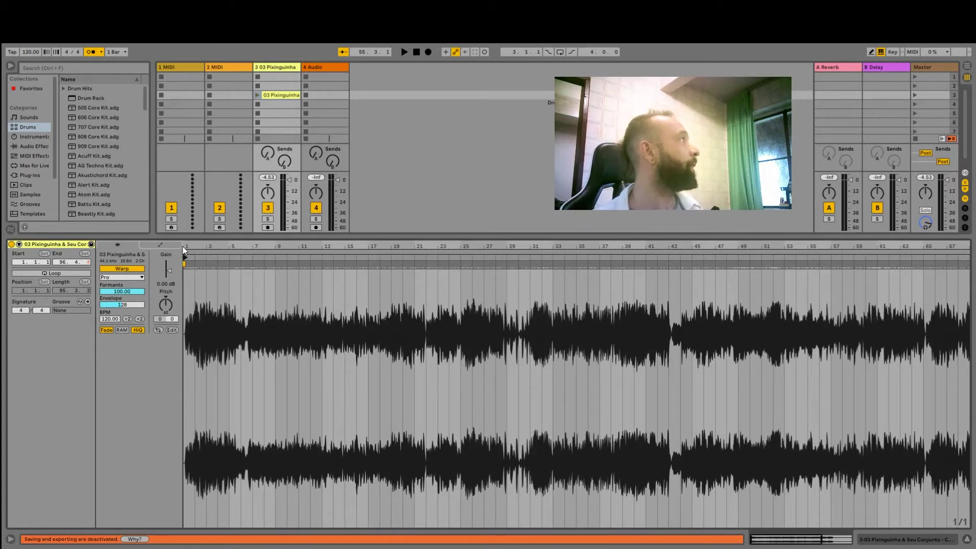
{"action": "left_click_drag", "start_coordinate": [181, 247], "coordinate": [182, 313]}
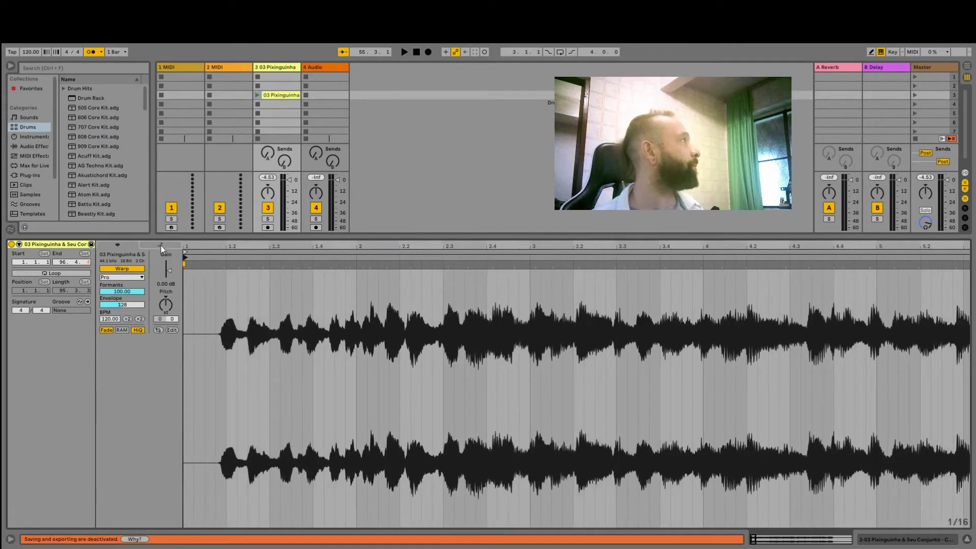
{"action": "left_click", "coordinate": [128, 268]}
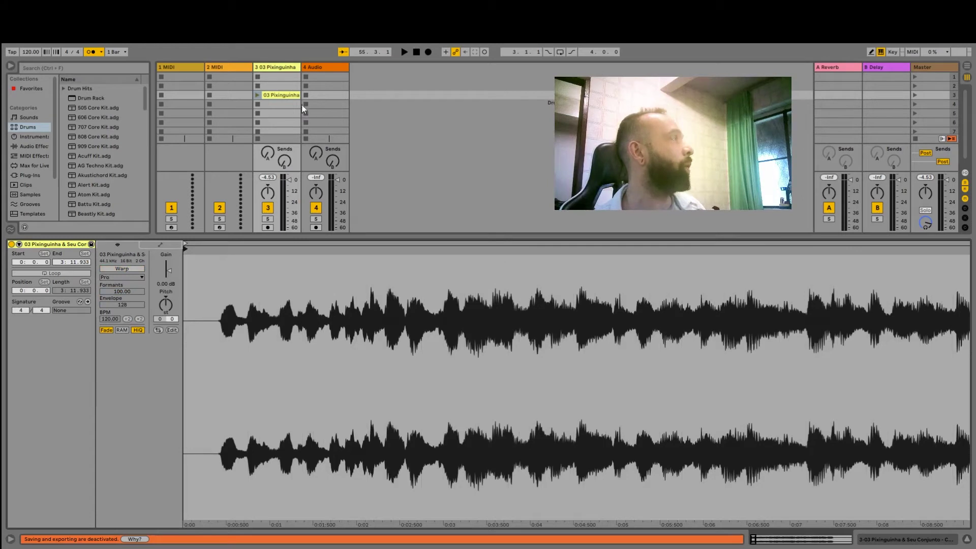
- Play the unwarped Pixinguinha clip and compare it without and with the metronome
{"action": "left_click", "coordinate": [258, 96]}
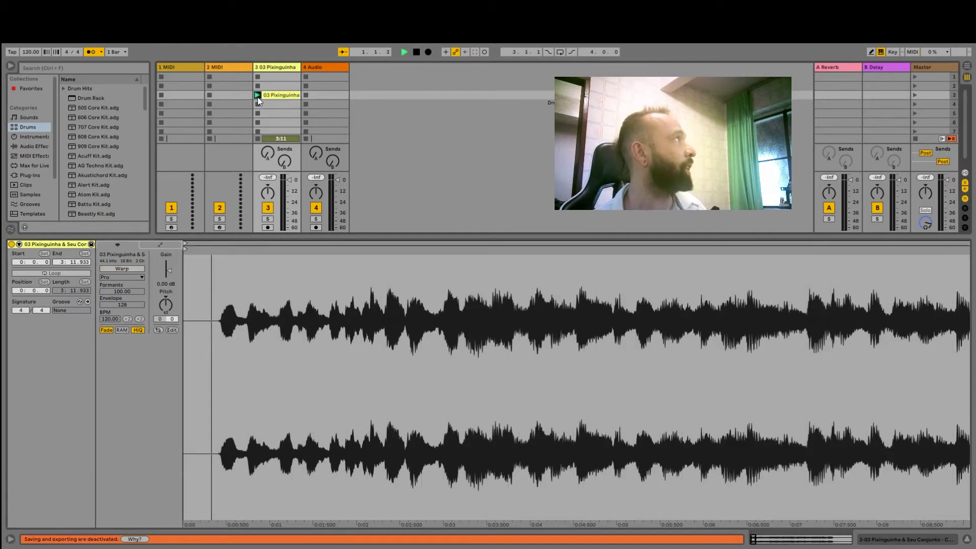
{"action": "left_click", "coordinate": [88, 51]}
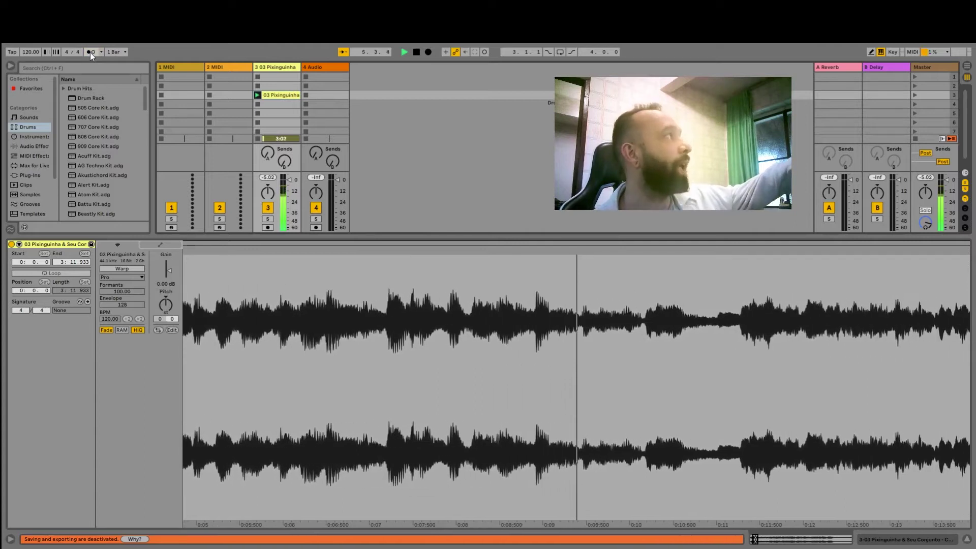
{"action": "left_click", "coordinate": [90, 52]}
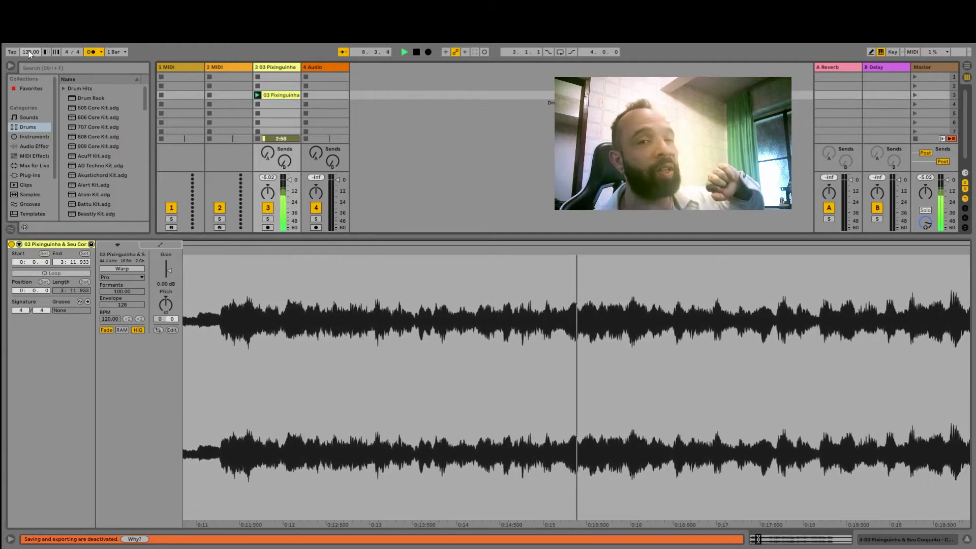
- Try project tempos of 230, 21, 105 and 65 BPM while the unwarped clip plays
{"action": "left_click_drag", "start_coordinate": [29, 50], "coordinate": [29, 23]}
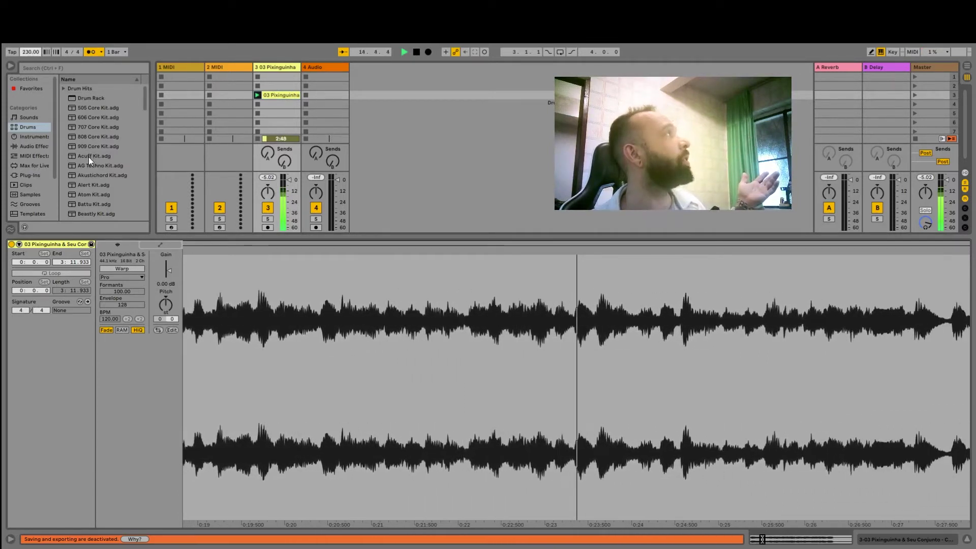
{"action": "left_click_drag", "start_coordinate": [29, 51], "coordinate": [29, 102]}
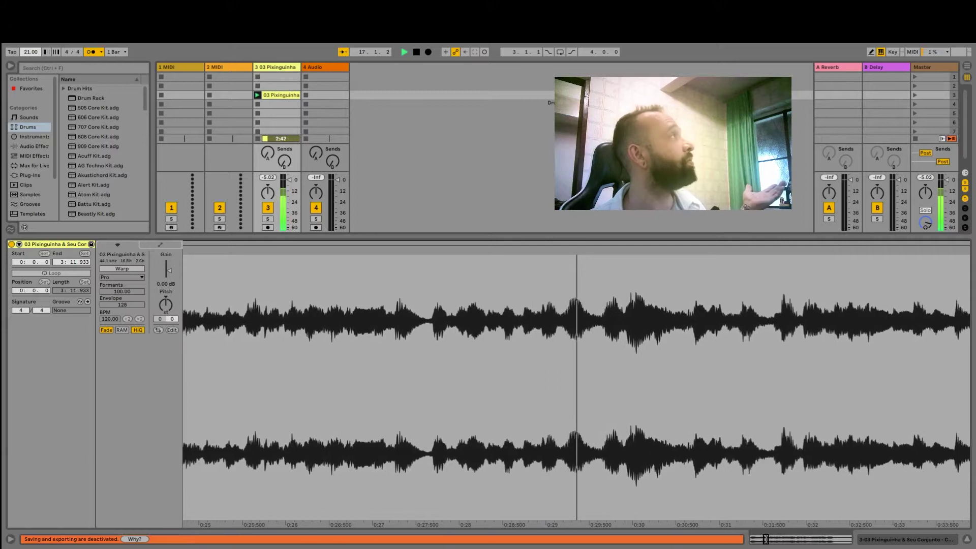
{"action": "left_click", "coordinate": [33, 53]}
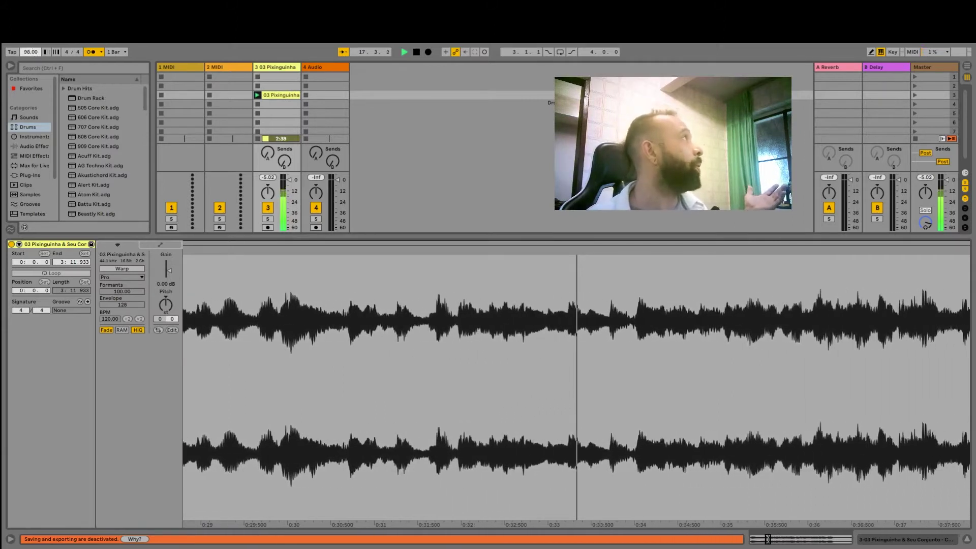
{"action": "type", "text": "105"}
{"action": "key", "text": "Return"}
{"action": "type", "text": "65"}
{"action": "key", "text": "Return"}
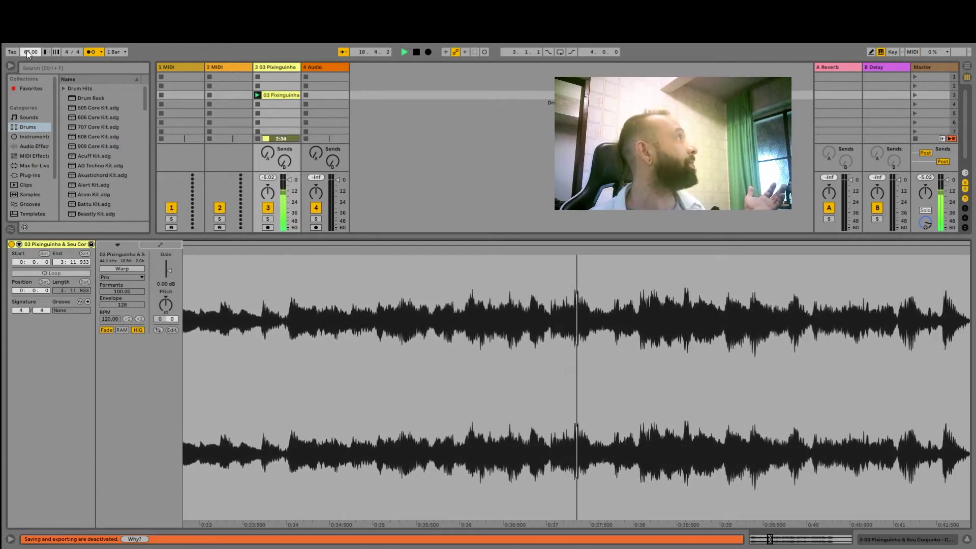
- Reset the project tempo to 120 BPM and restart the Pixinguinha clip from its beginning
{"action": "key", "text": "space"}
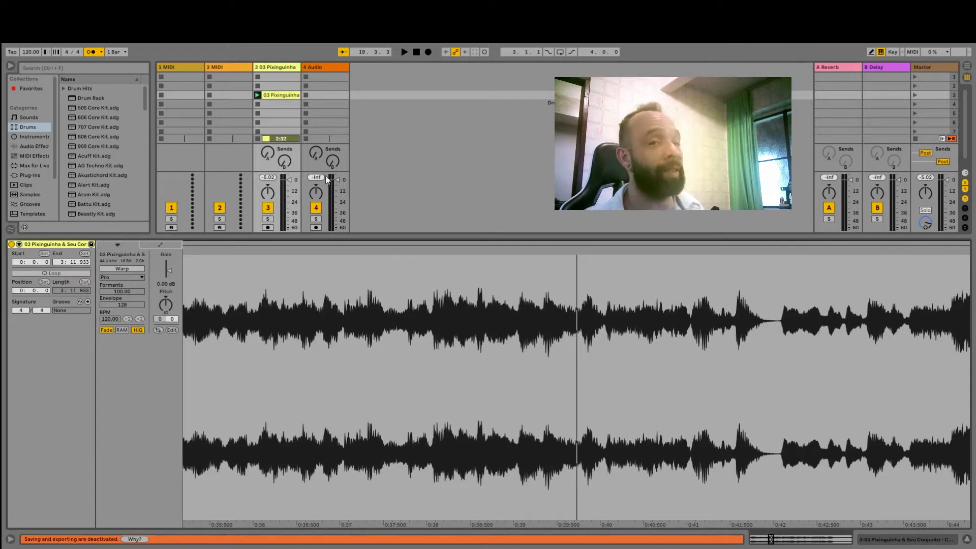
{"action": "left_click", "coordinate": [257, 95]}
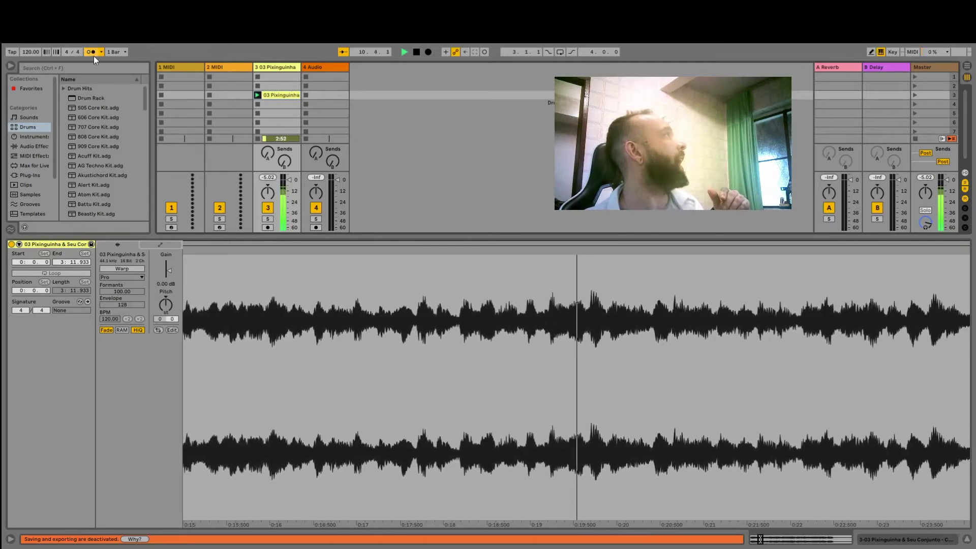
- Raise the project tempo to 182 BPM, turn Warp on for the Pixinguinha clip, and play it from the start
{"action": "left_click_drag", "start_coordinate": [29, 53], "coordinate": [29, 36]}
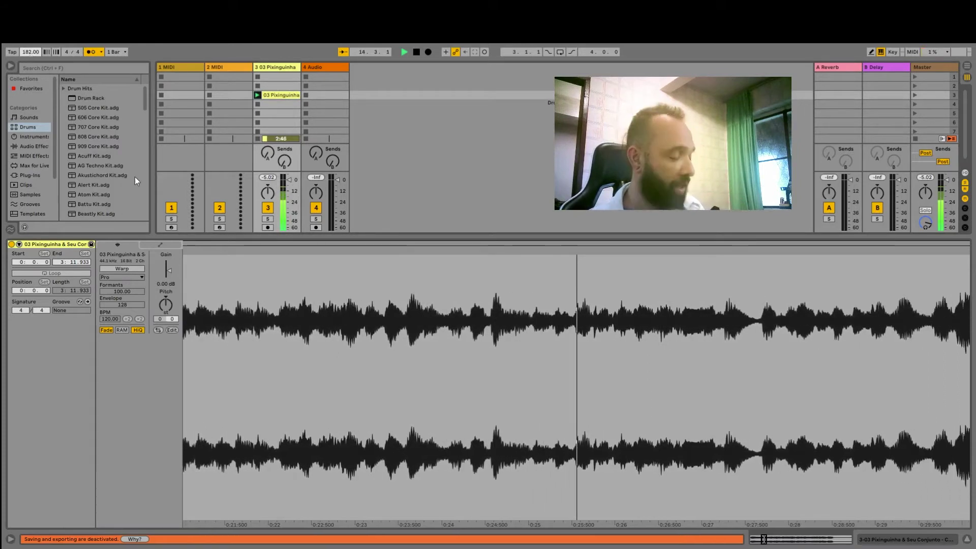
{"action": "key", "text": "space"}
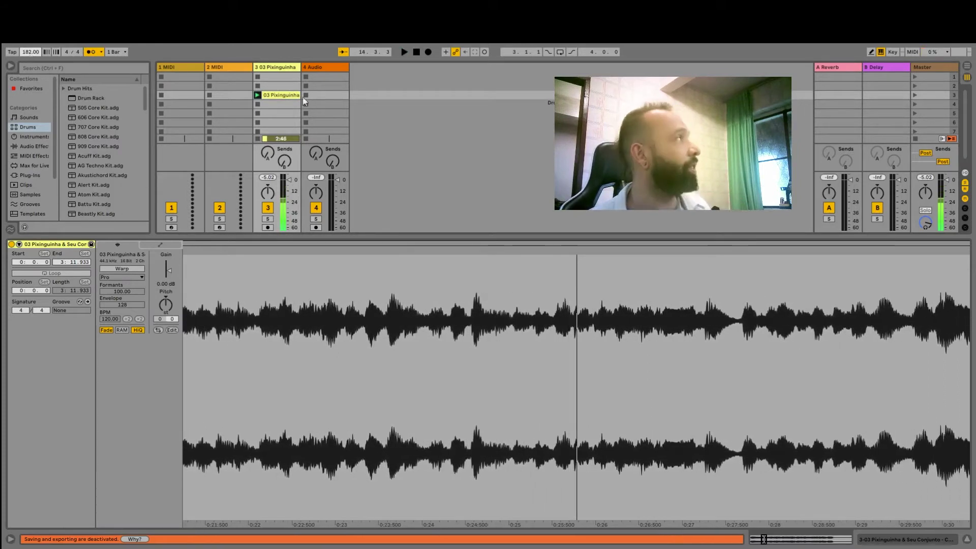
{"action": "left_click", "coordinate": [124, 268]}
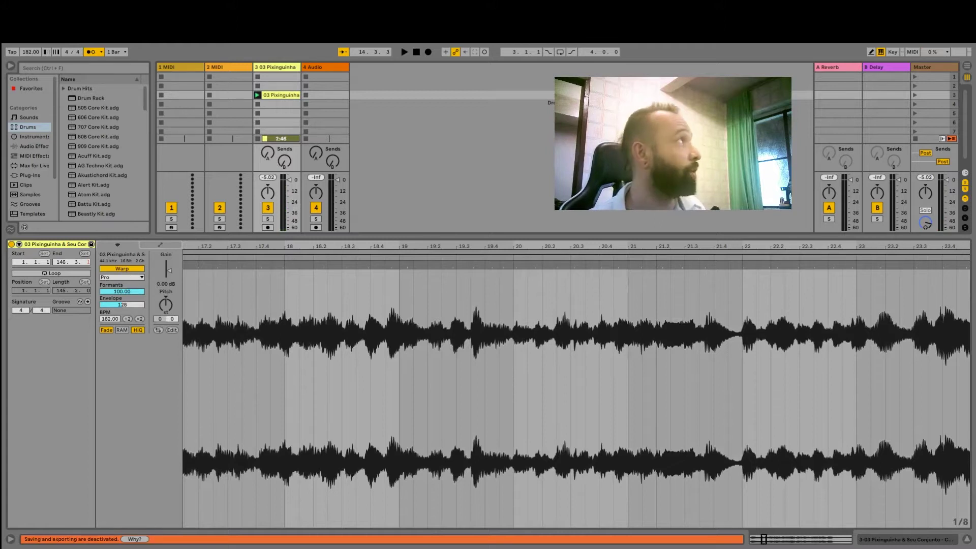
{"action": "left_click", "coordinate": [404, 52]}
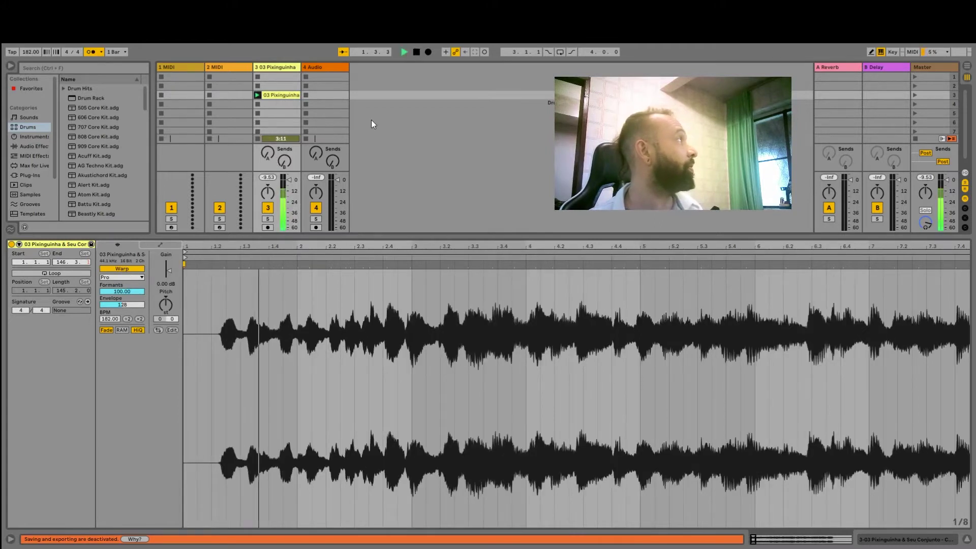
- Set the project tempo back to 120 BPM and undo the clip's warping at 182 BPM
{"action": "left_click", "coordinate": [26, 54]}
{"action": "type", "text": "120"}
{"action": "key", "text": "Return"}
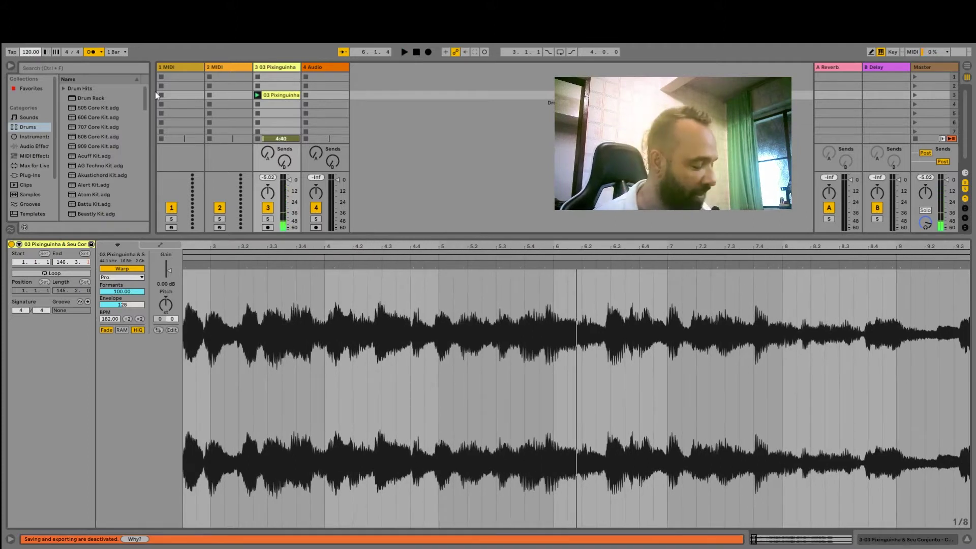
{"action": "key", "text": "ctrl+z"}
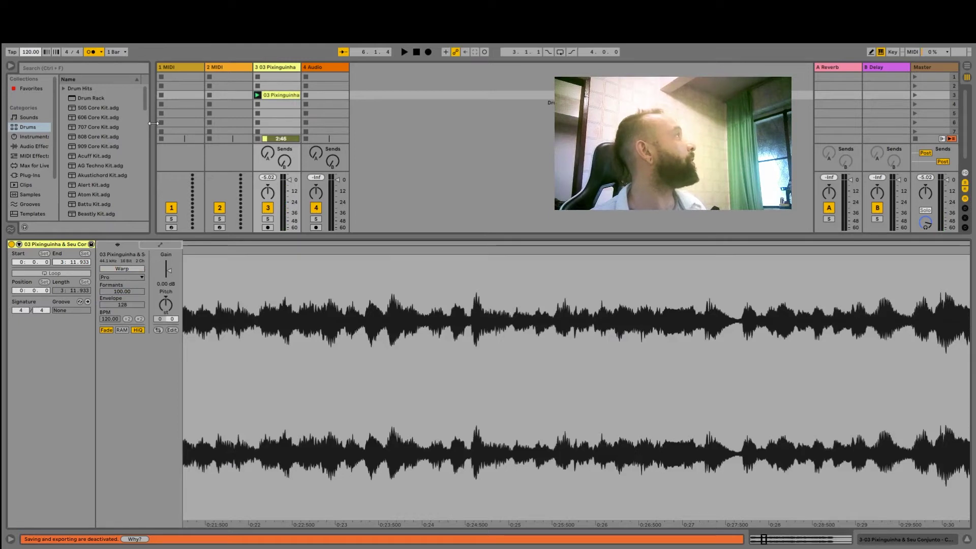
- Show more of the clip's waveform and turn Warp on with the project tempo at 120 BPM
{"action": "left_click", "coordinate": [381, 386]}
{"action": "key", "text": "minus"}
{"action": "key", "text": "minus"}
{"action": "key", "text": "minus"}
{"action": "key", "text": "minus"}
{"action": "key", "text": "minus"}
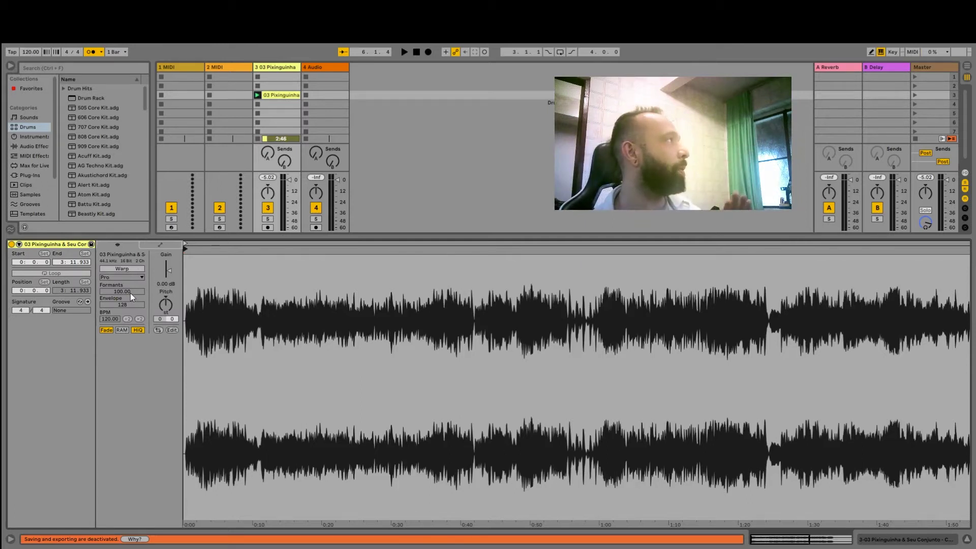
{"action": "left_click", "coordinate": [120, 269]}
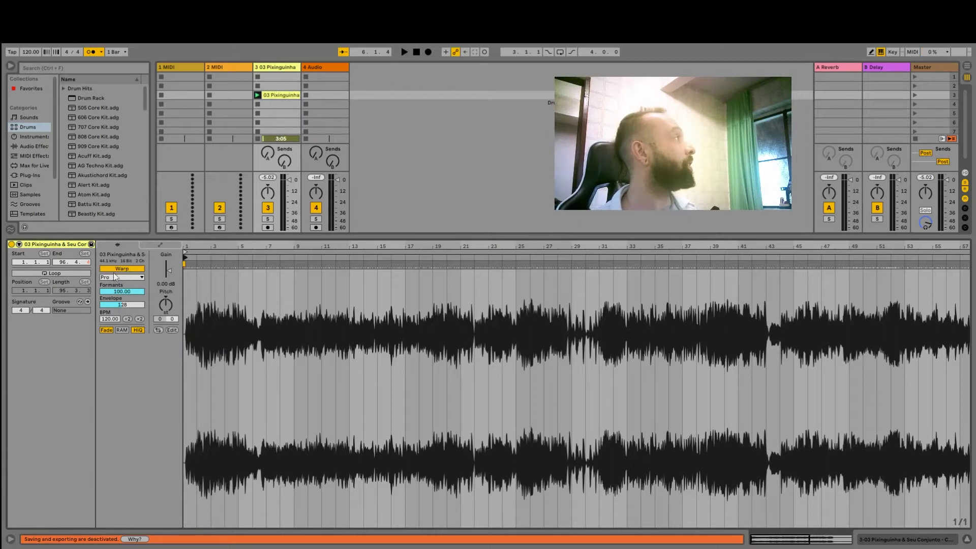
- Play the warped clip at project tempos of 150, 180 and 20 BPM, and restore the tempo to 120 BPM
{"action": "left_click", "coordinate": [402, 53]}
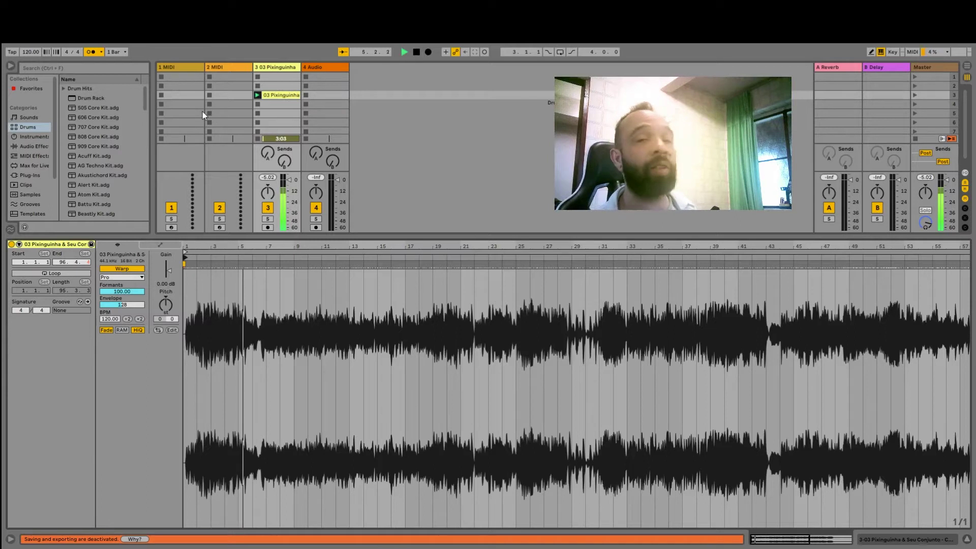
{"action": "left_click", "coordinate": [29, 53]}
{"action": "type", "text": "150"}
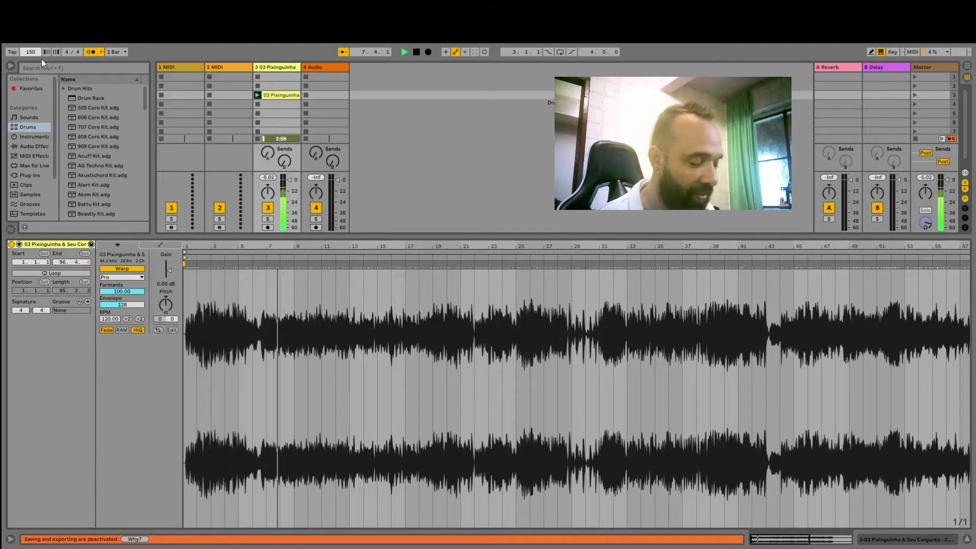
{"action": "key", "text": "Return"}
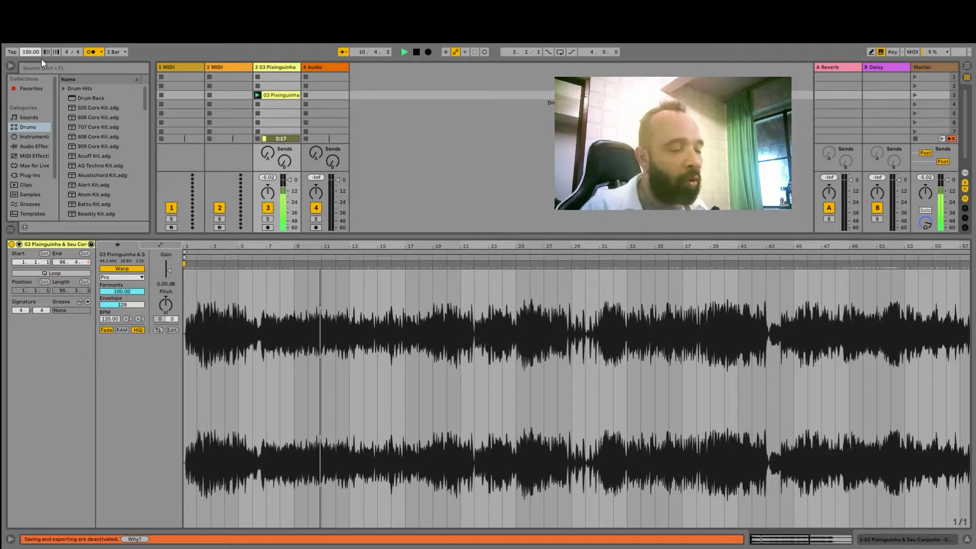
{"action": "type", "text": "180"}
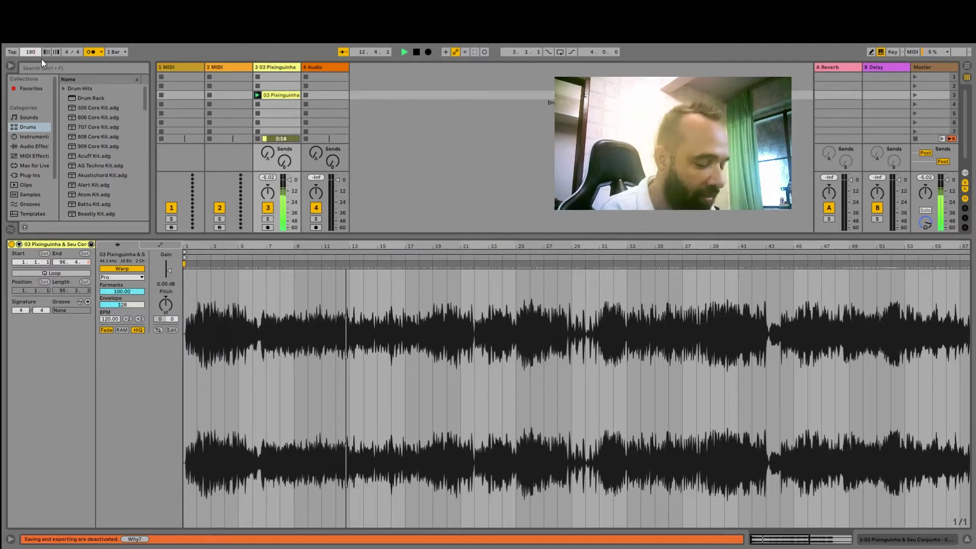
{"action": "key", "text": "Return"}
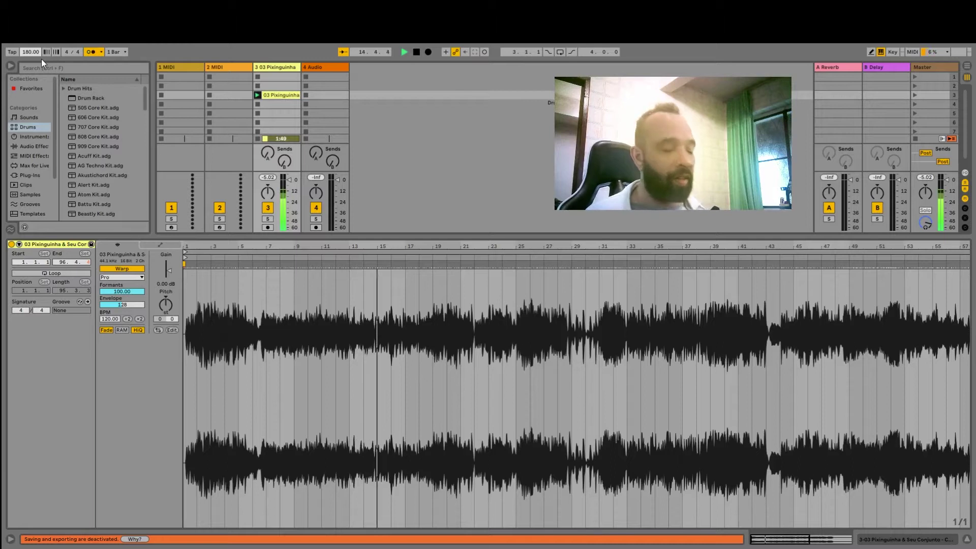
{"action": "type", "text": "20"}
{"action": "key", "text": "Return"}
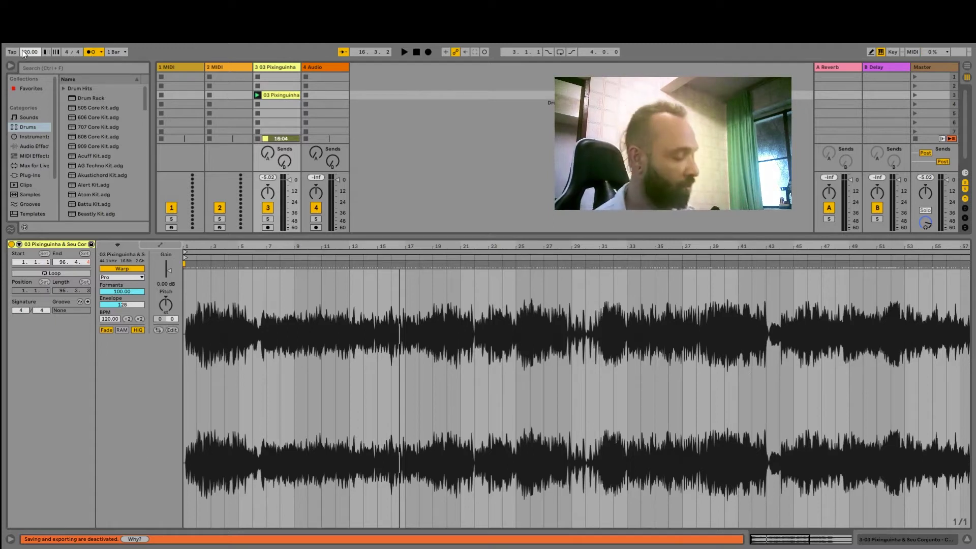
{"action": "type", "text": "1"}
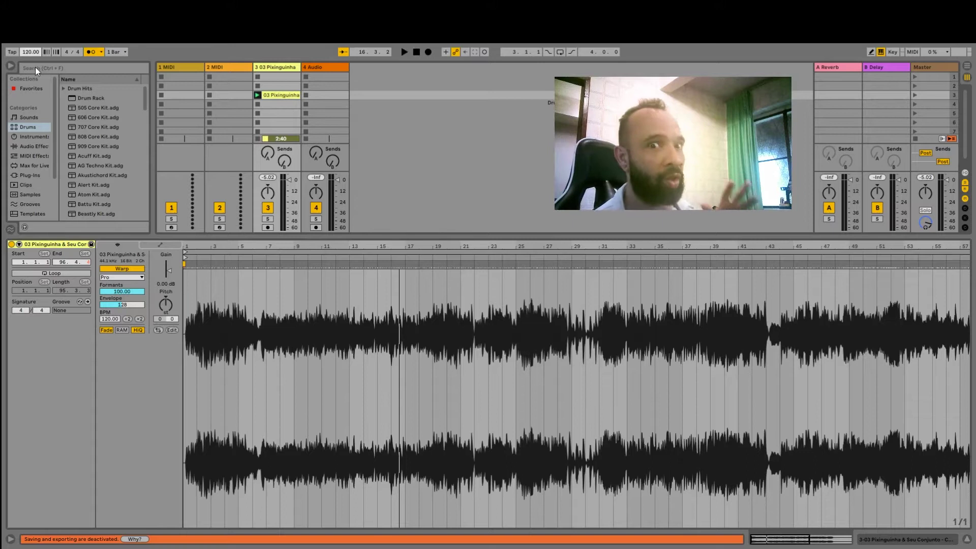
- Turn off the metronome and the clip's Warp, and play the unwarped clip from its beginning
{"action": "left_click", "coordinate": [89, 51]}
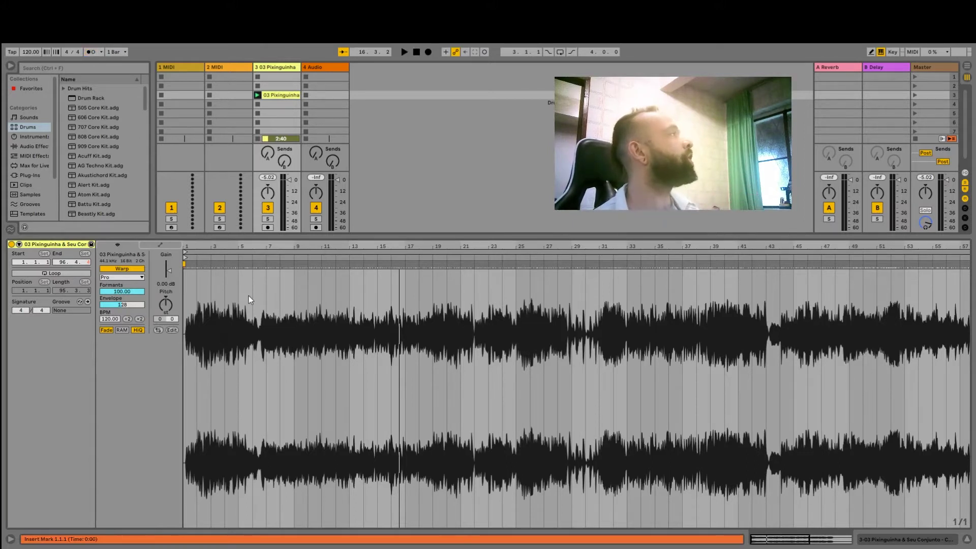
{"action": "left_click", "coordinate": [123, 268]}
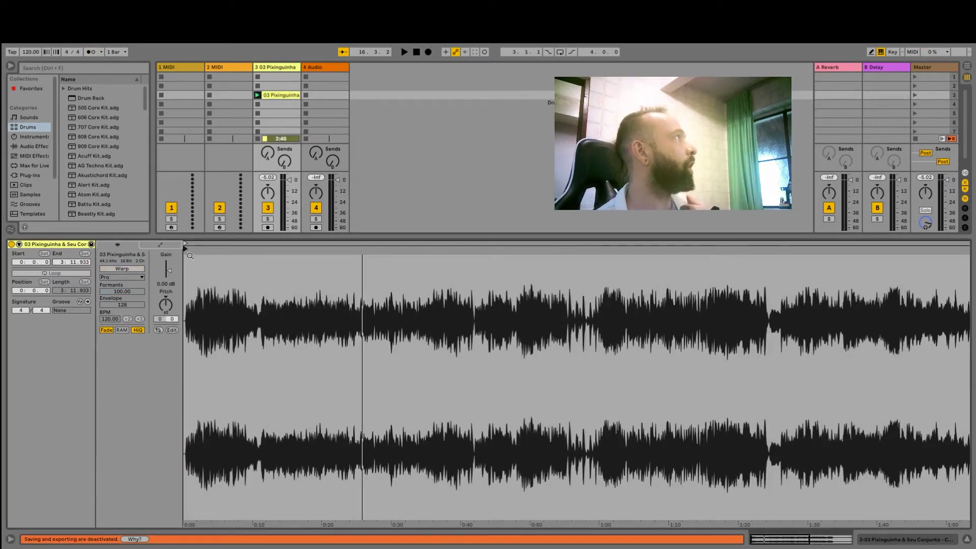
{"action": "left_click_drag", "start_coordinate": [190, 250], "coordinate": [192, 325]}
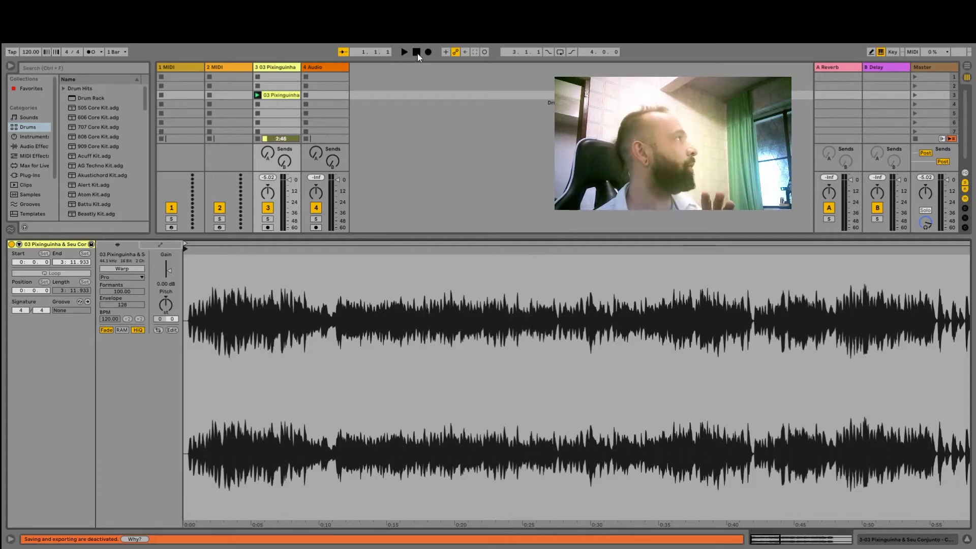
{"action": "left_click", "coordinate": [258, 95]}
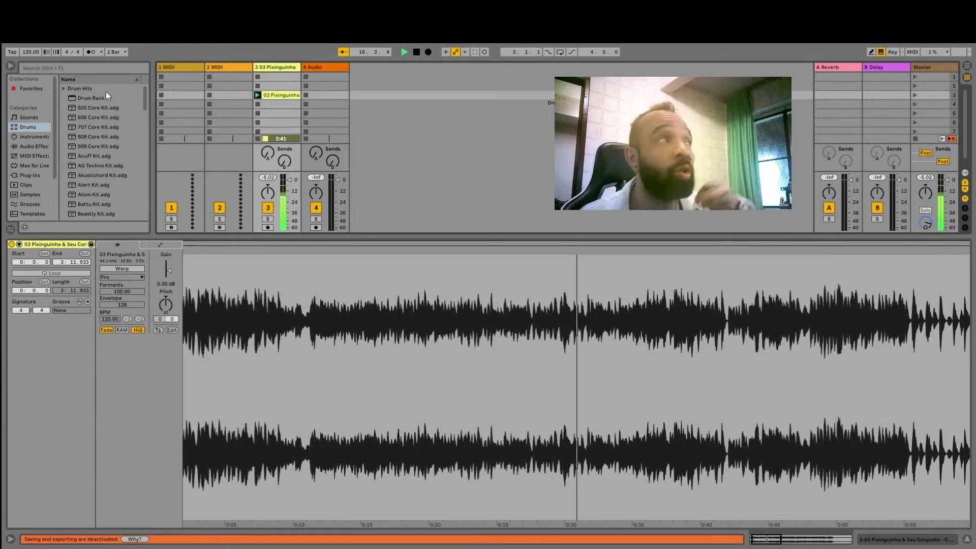
- Set the project tempo to about 120.75 BPM by tapping in time with the unwarped clip, and stop playback
{"action": "left_click", "coordinate": [10, 51]}
{"action": "left_click", "coordinate": [10, 51]}
{"action": "left_click", "coordinate": [10, 51]}
{"action": "left_click", "coordinate": [11, 50]}
{"action": "left_click", "coordinate": [11, 51]}
{"action": "left_click", "coordinate": [10, 51]}
{"action": "left_click", "coordinate": [11, 50]}
{"action": "left_click", "coordinate": [11, 51]}
{"action": "left_click", "coordinate": [11, 51]}
{"action": "left_click", "coordinate": [10, 51]}
{"action": "left_click", "coordinate": [11, 51]}
{"action": "left_click", "coordinate": [11, 51]}
{"action": "left_click", "coordinate": [8, 53]}
{"action": "left_click", "coordinate": [8, 53]}
{"action": "left_click", "coordinate": [8, 53]}
{"action": "left_click", "coordinate": [8, 52]}
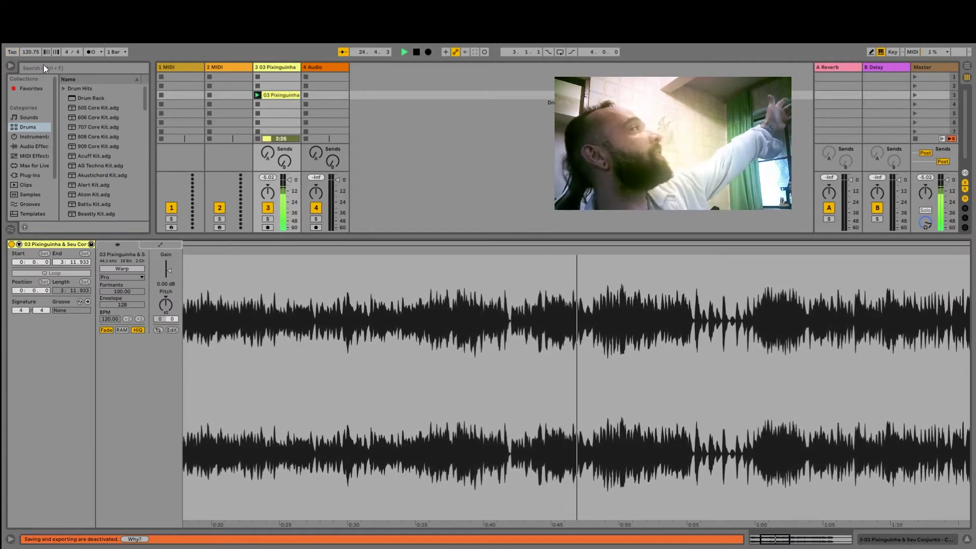
{"action": "key", "text": "space"}
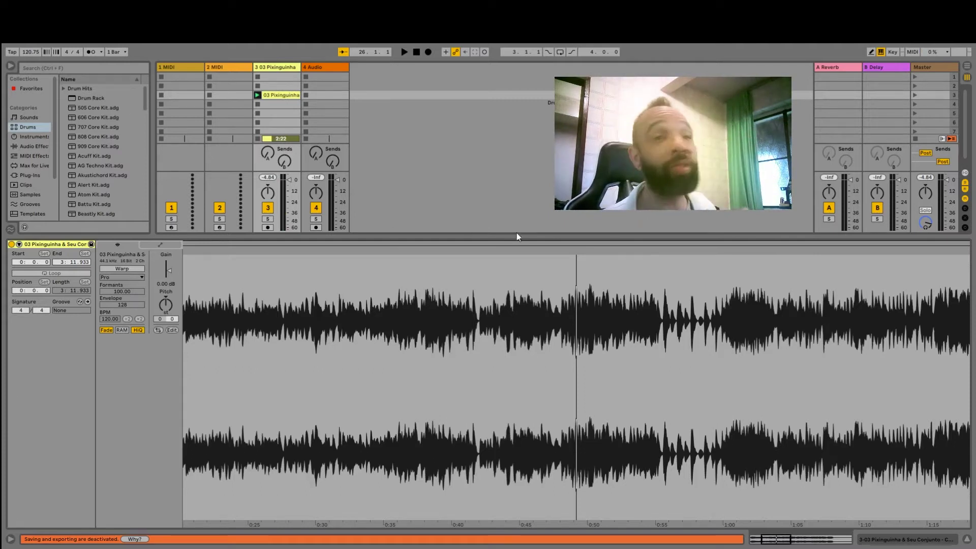
- Turn Warp on for the clip at the tapped tempo and listen to its opening bars
{"action": "double_click", "coordinate": [505, 251]}
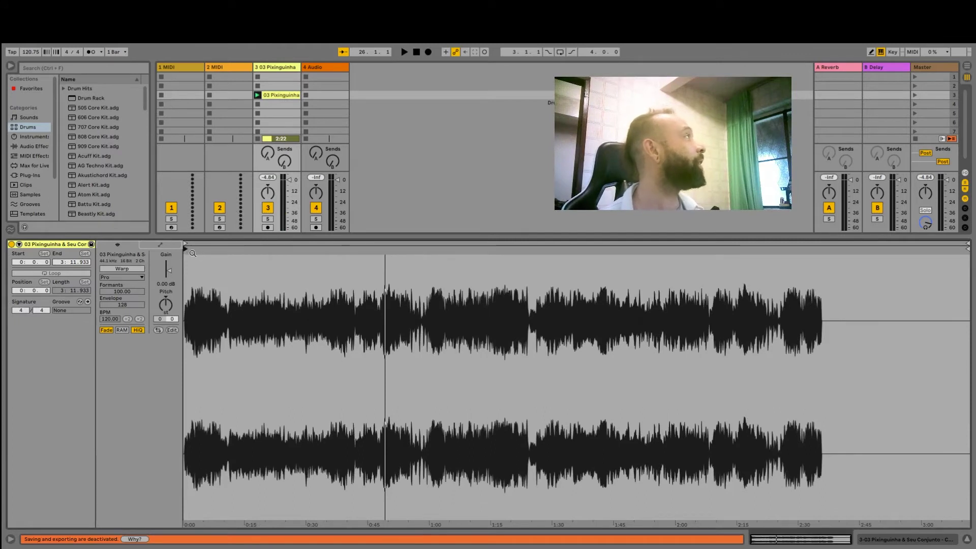
{"action": "left_click", "coordinate": [117, 267]}
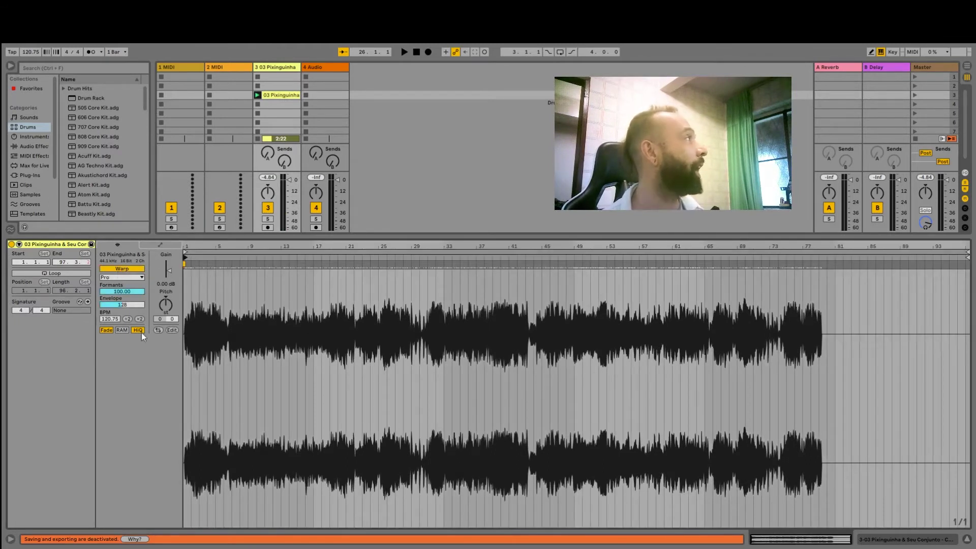
{"action": "left_click_drag", "start_coordinate": [185, 249], "coordinate": [185, 282]}
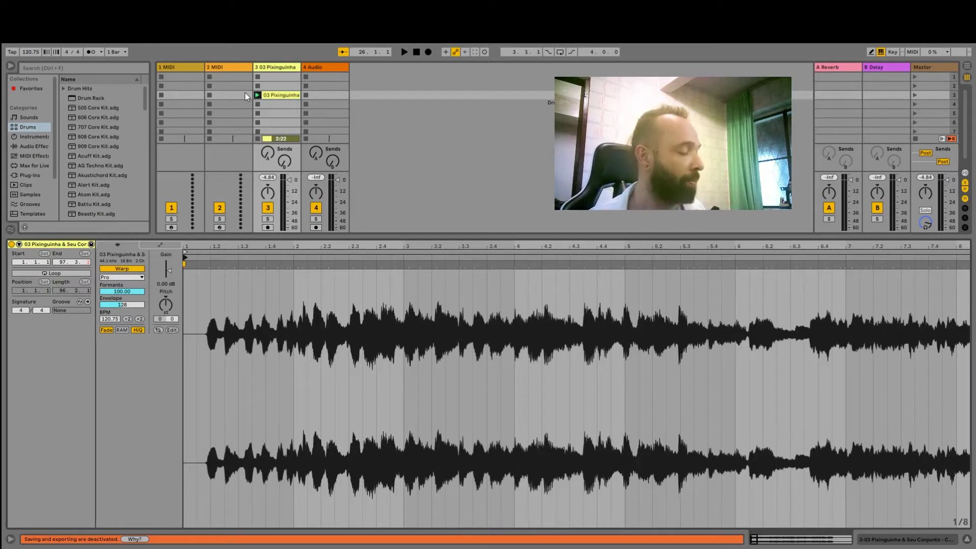
{"action": "key", "text": "space"}
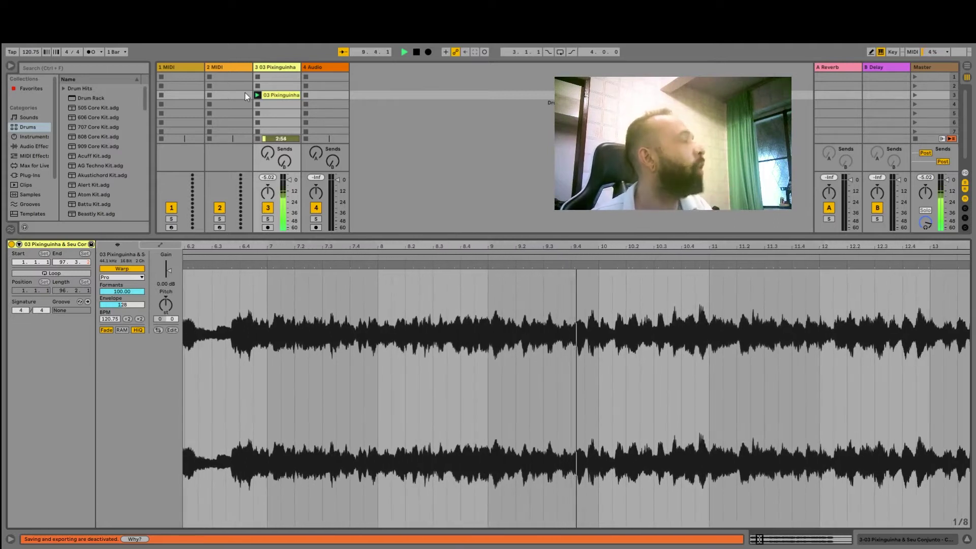
{"action": "key", "text": "space"}
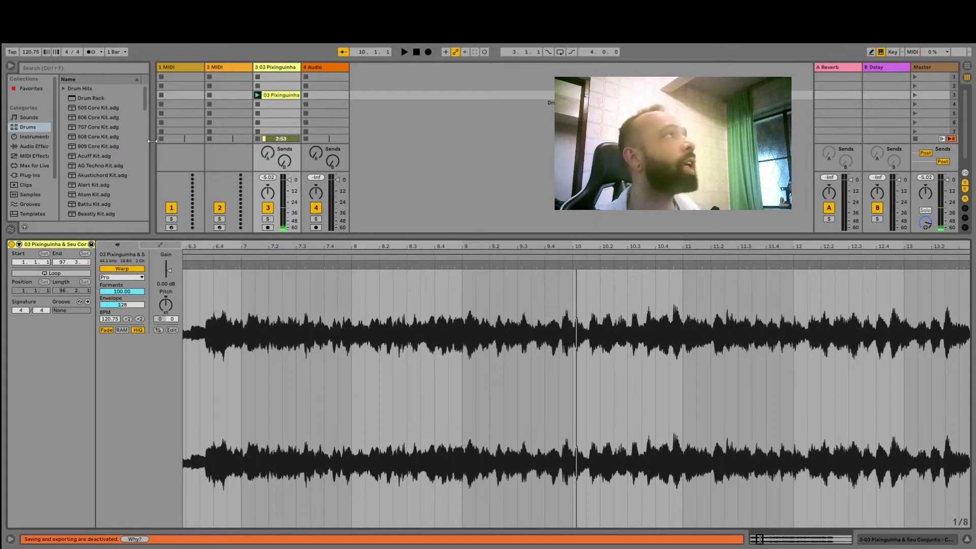
- Try a warp marker on the transient just before beat 1.4, align it to 1.4, and remove it
{"action": "scroll", "coordinate": [186, 246], "scroll_direction": "down", "scroll_amount": 5}
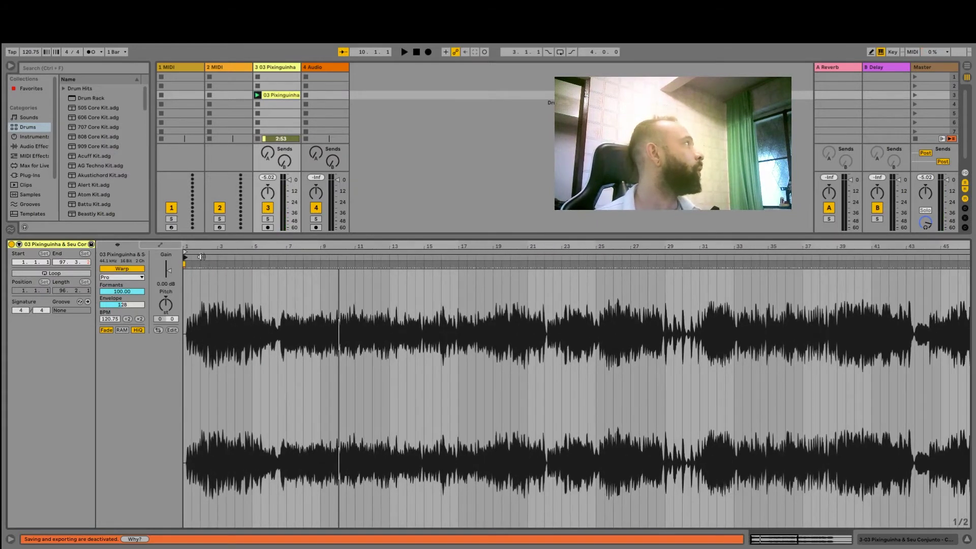
{"action": "scroll", "coordinate": [186, 246], "scroll_direction": "up", "scroll_amount": 5}
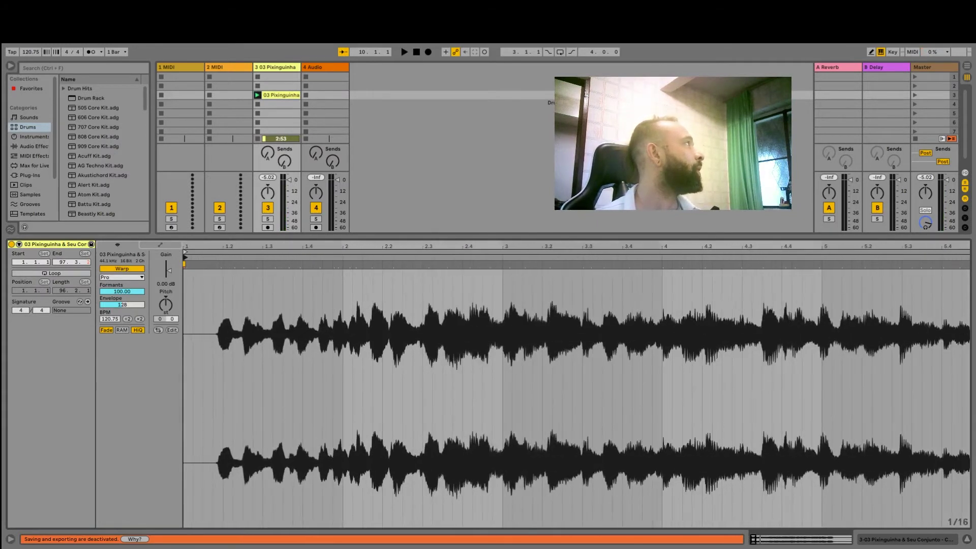
{"action": "left_click", "coordinate": [300, 264]}
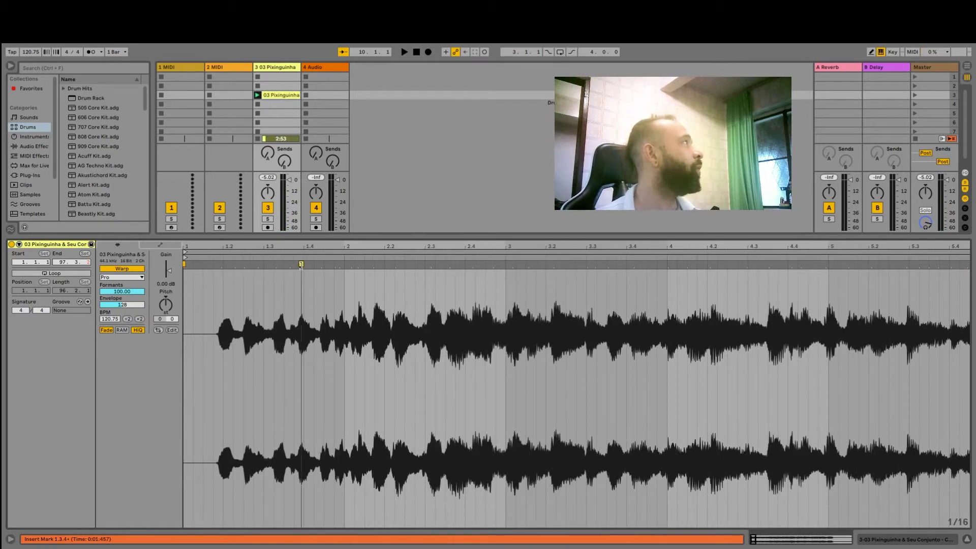
{"action": "left_click_drag", "start_coordinate": [302, 265], "coordinate": [304, 265]}
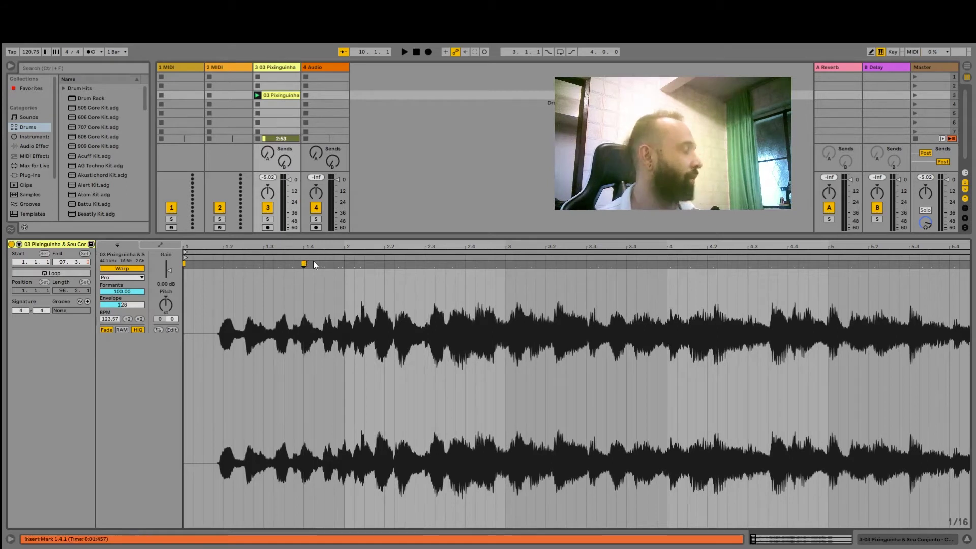
{"action": "double_click", "coordinate": [303, 264]}
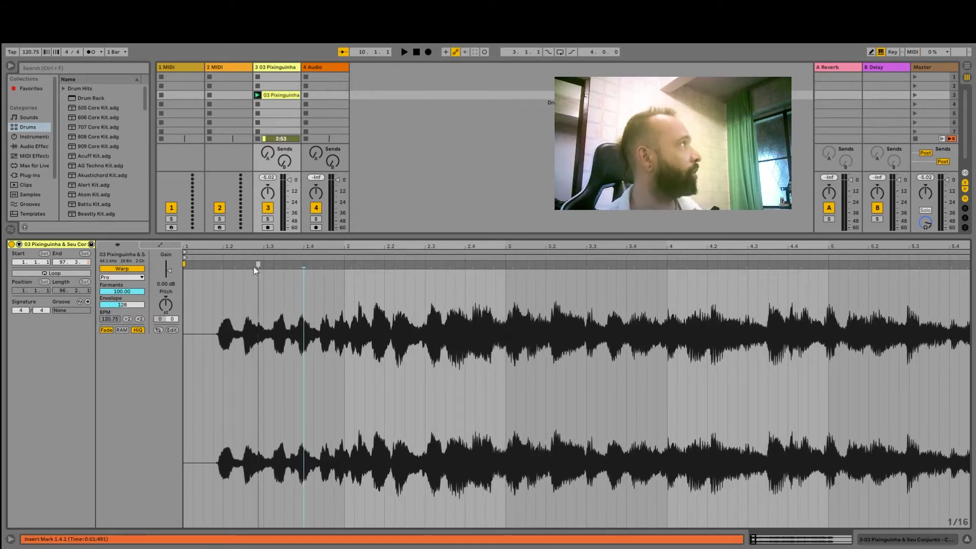
- Play the warped clip without added markers and examine its opening transients against the beat grid
{"action": "left_click", "coordinate": [261, 100]}
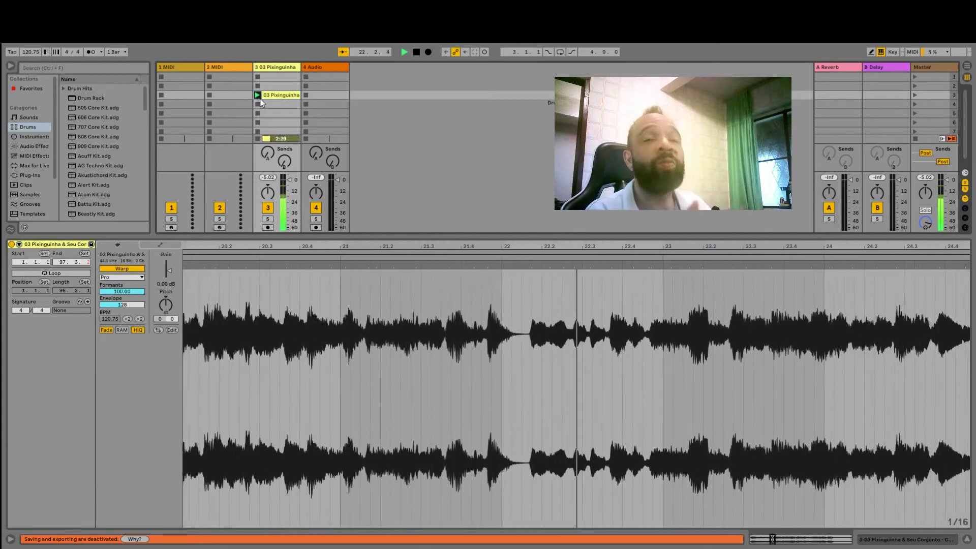
{"action": "key", "text": "space"}
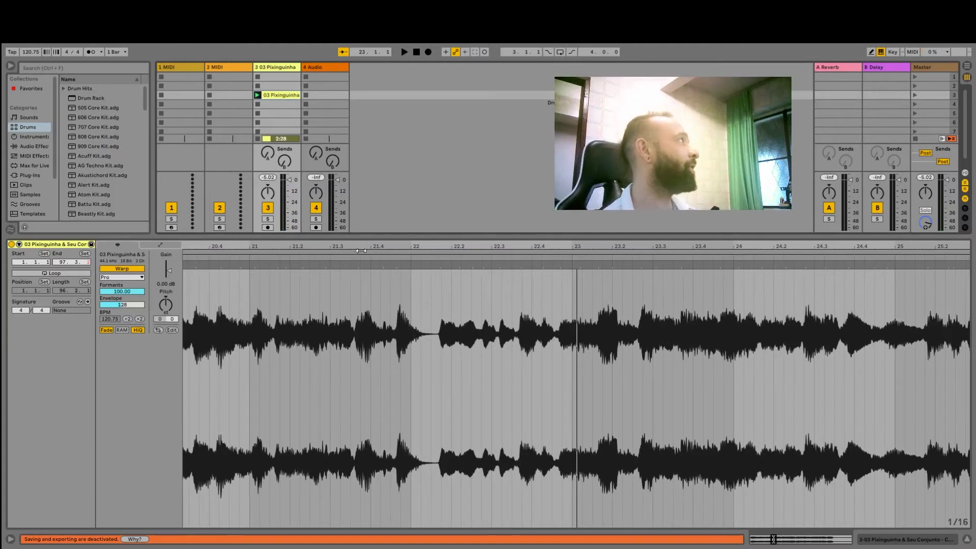
{"action": "left_click_drag", "start_coordinate": [362, 244], "coordinate": [342, 283]}
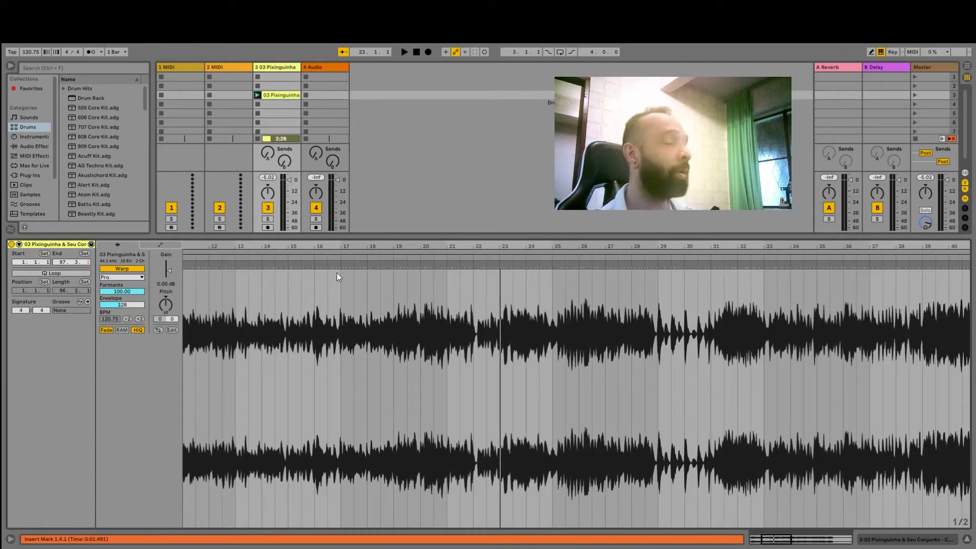
{"action": "left_click_drag", "start_coordinate": [337, 269], "coordinate": [358, 269]}
{"action": "left_click_drag", "start_coordinate": [185, 248], "coordinate": [223, 254]}
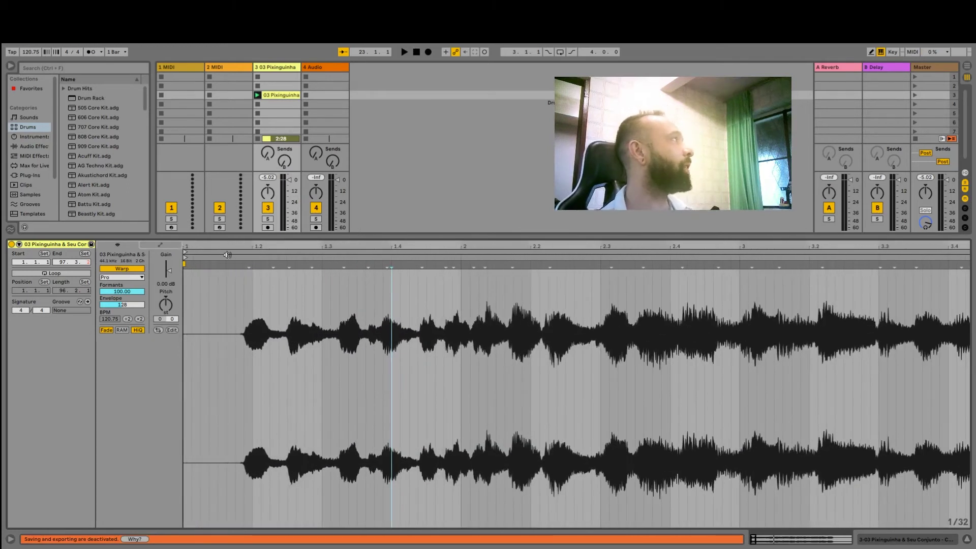
- Try a warp marker that pins the transient before the fourth beat to 1.4, remove it, and return the transport to the start
{"action": "double_click", "coordinate": [391, 265]}
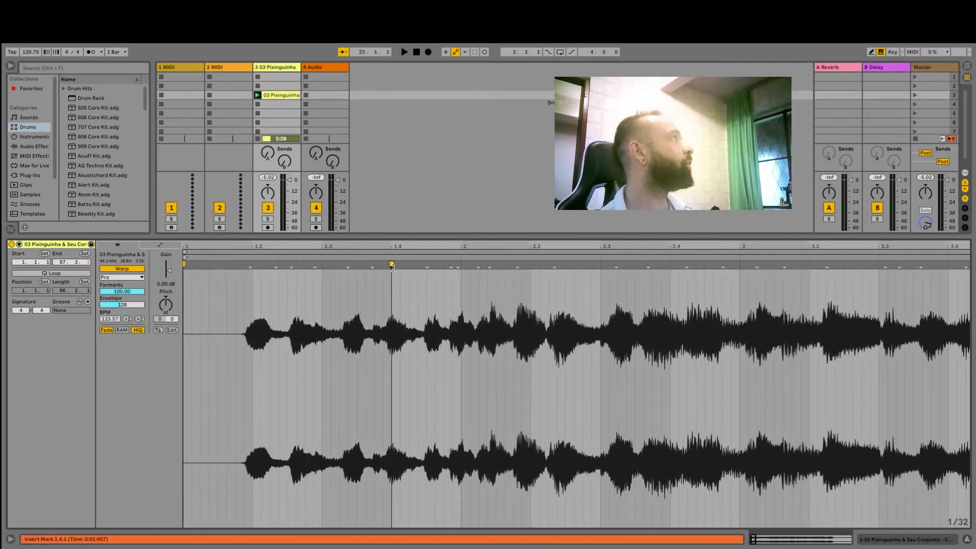
{"action": "key", "text": "ctrl+s"}
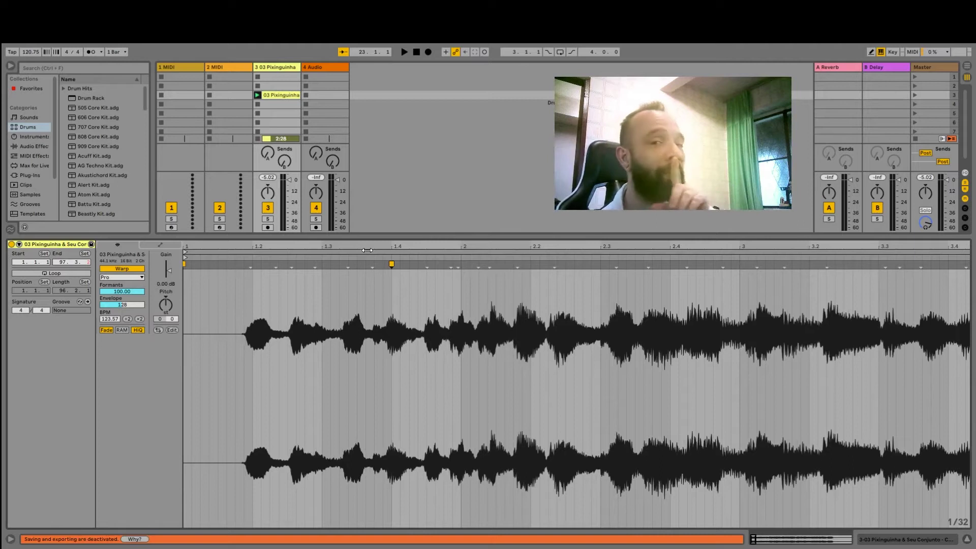
{"action": "left_click", "coordinate": [416, 52]}
{"action": "key", "text": "Delete"}
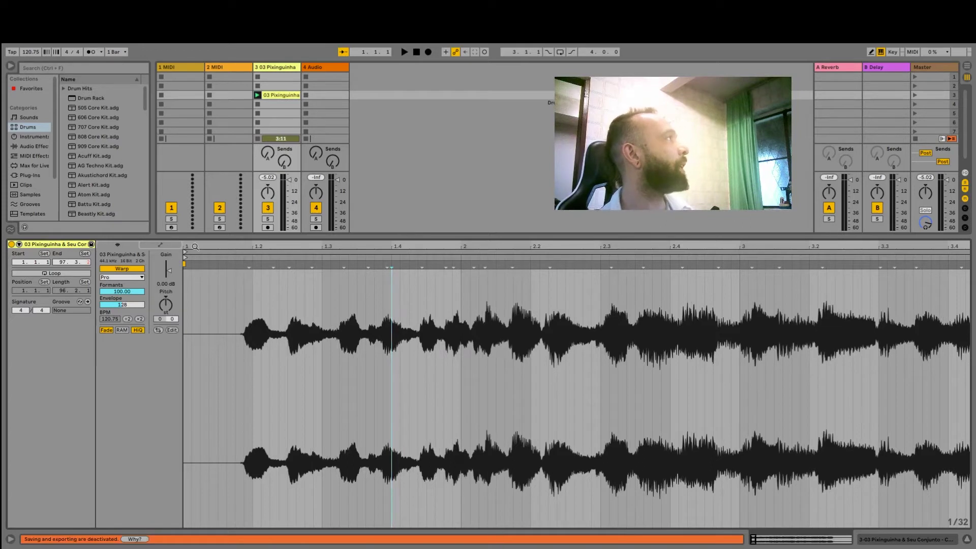
- Play the clip's opening without added markers, turn Follow off, and examine the first four bars against the beat grid
{"action": "left_click", "coordinate": [403, 53]}
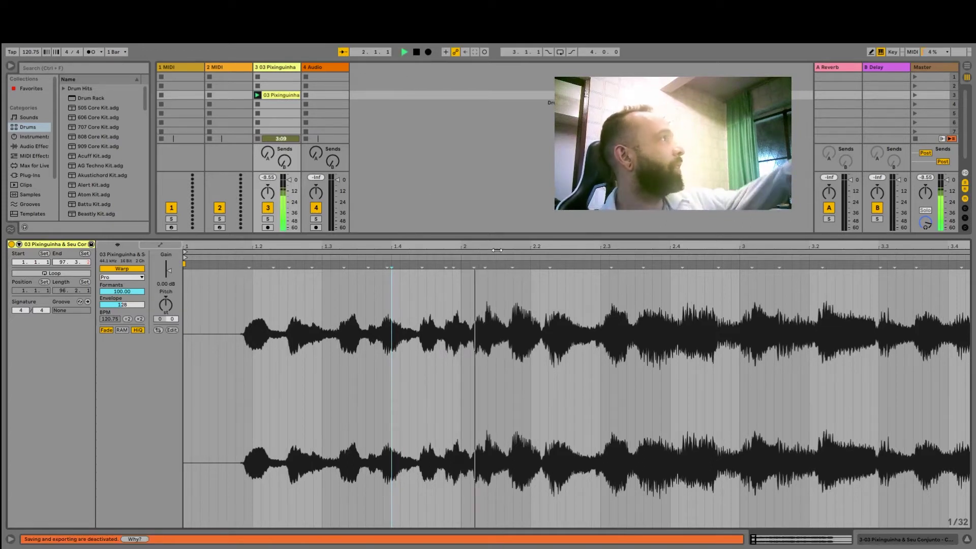
{"action": "left_click", "coordinate": [343, 51]}
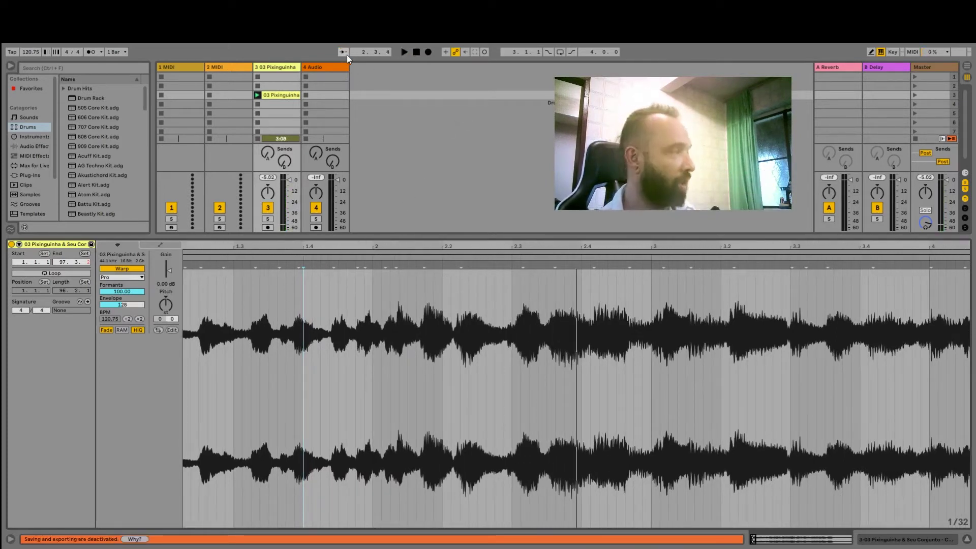
{"action": "key", "text": "minus"}
{"action": "mouse_move", "coordinate": [371, 246]}
{"action": "left_mouse_down"}
{"action": "mouse_move", "coordinate": [371, 254]}
{"action": "mouse_move", "coordinate": [372, 244]}
{"action": "left_mouse_up"}
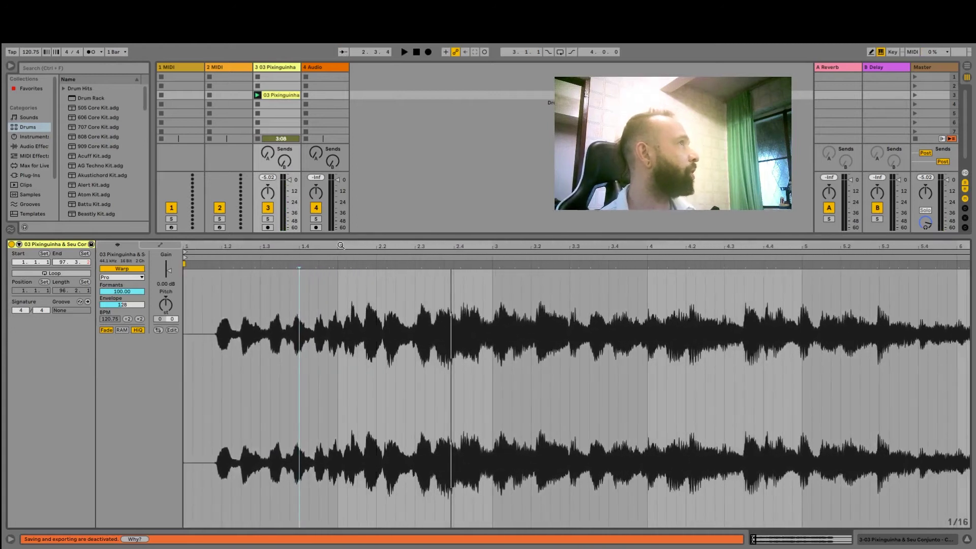
{"action": "left_click_drag", "start_coordinate": [195, 246], "coordinate": [195, 257]}
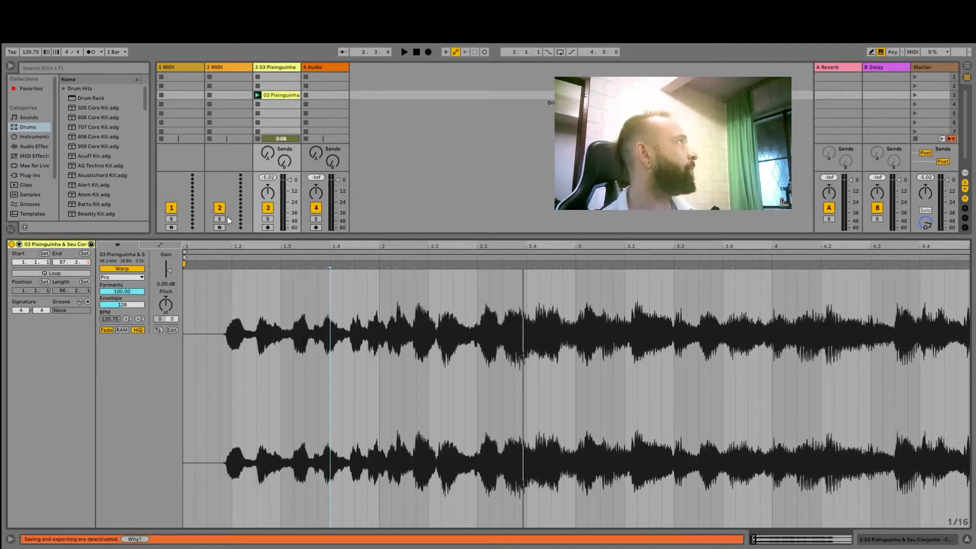
- Play the clip from the start to about bar 18 with Follow turned back on, checking how the beats drift
{"action": "left_click", "coordinate": [416, 53]}
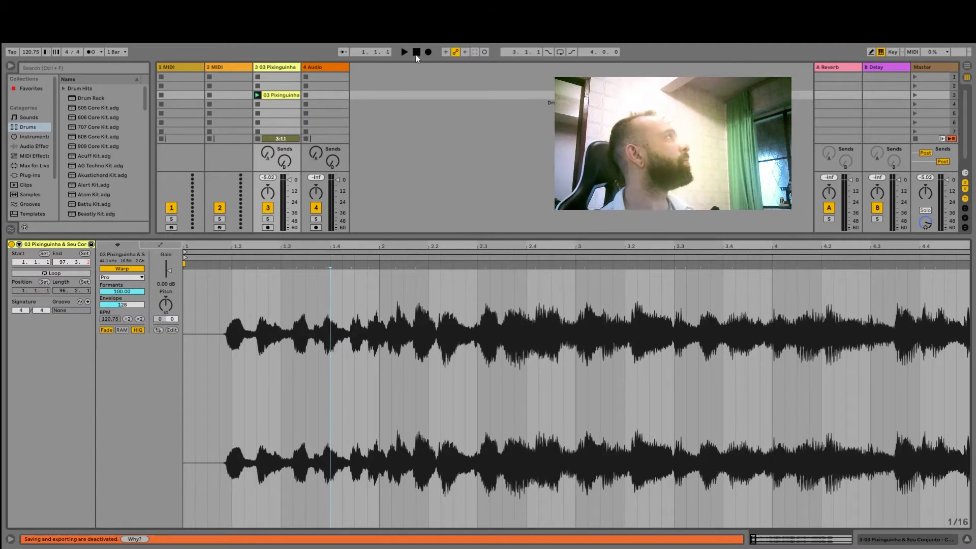
{"action": "key", "text": "space"}
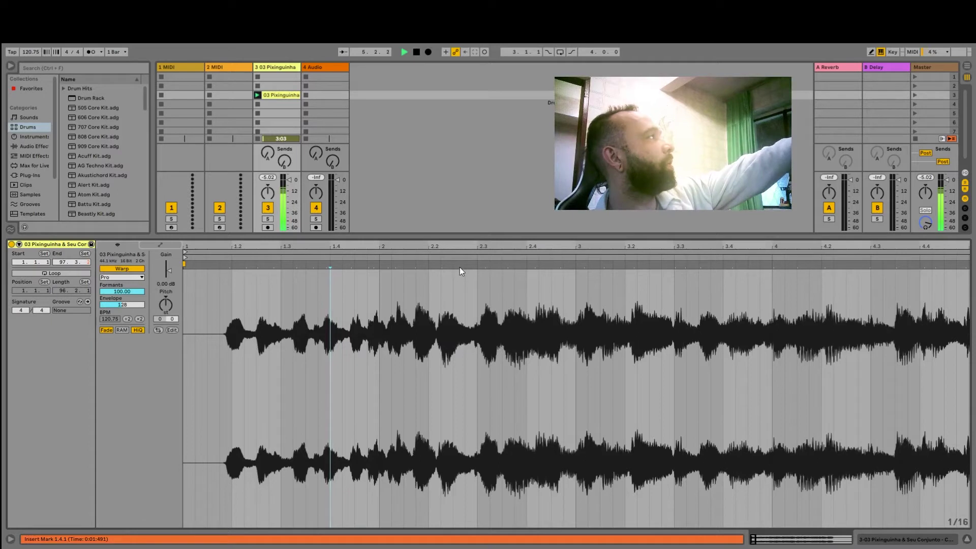
{"action": "key", "text": "space"}
{"action": "left_click", "coordinate": [343, 51]}
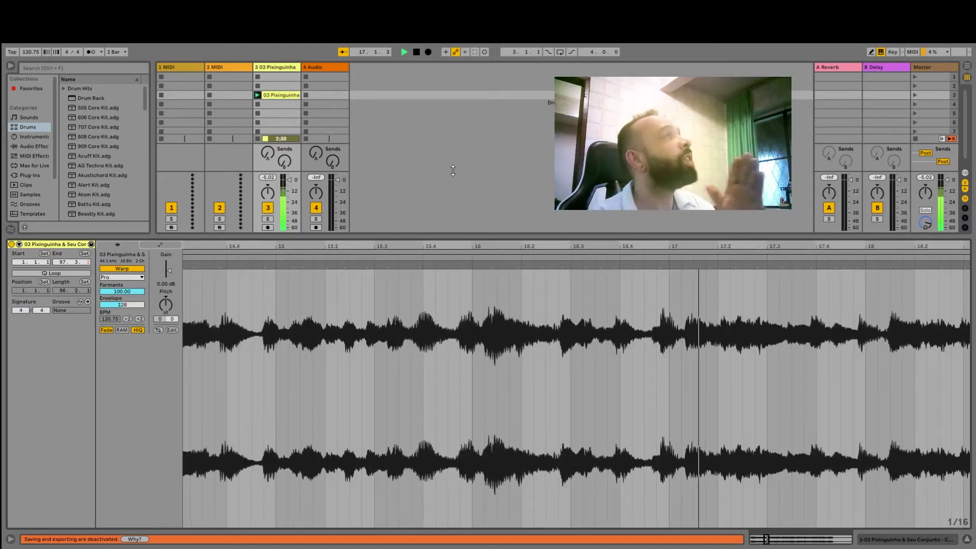
{"action": "key", "text": "space"}
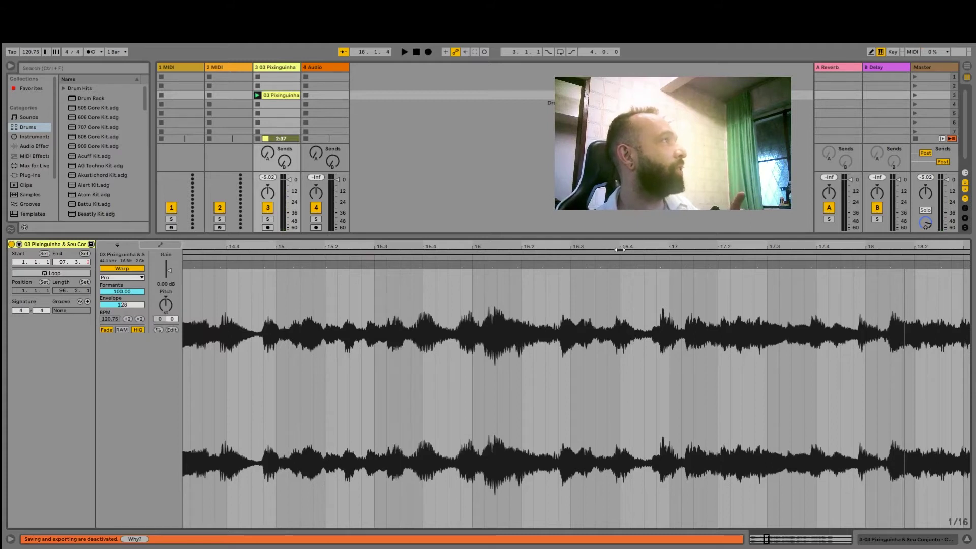
- Pin the transient just before the fourth beat to 1.4 with a warp marker, and inspect its alignment up close
{"action": "left_click_drag", "start_coordinate": [457, 246], "coordinate": [196, 244]}
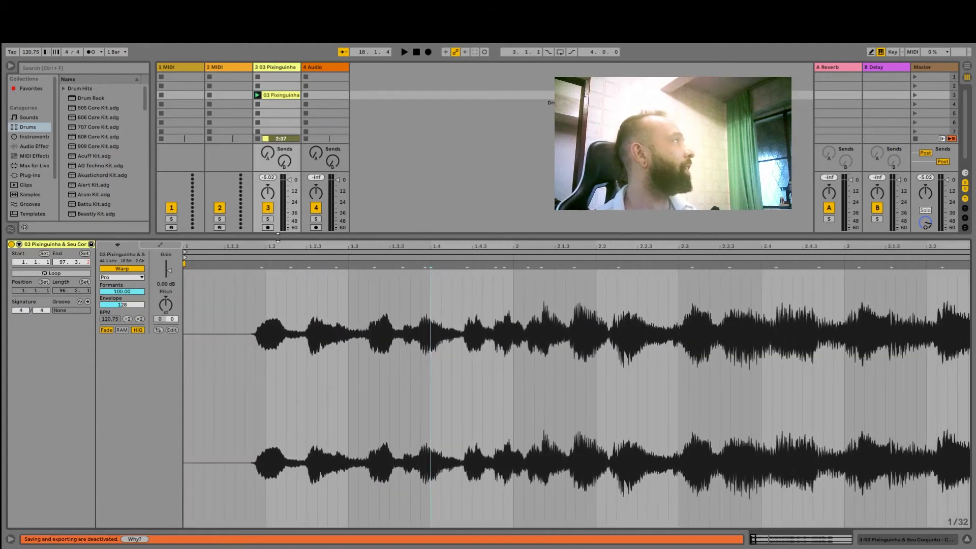
{"action": "left_click_drag", "start_coordinate": [425, 265], "coordinate": [431, 264]}
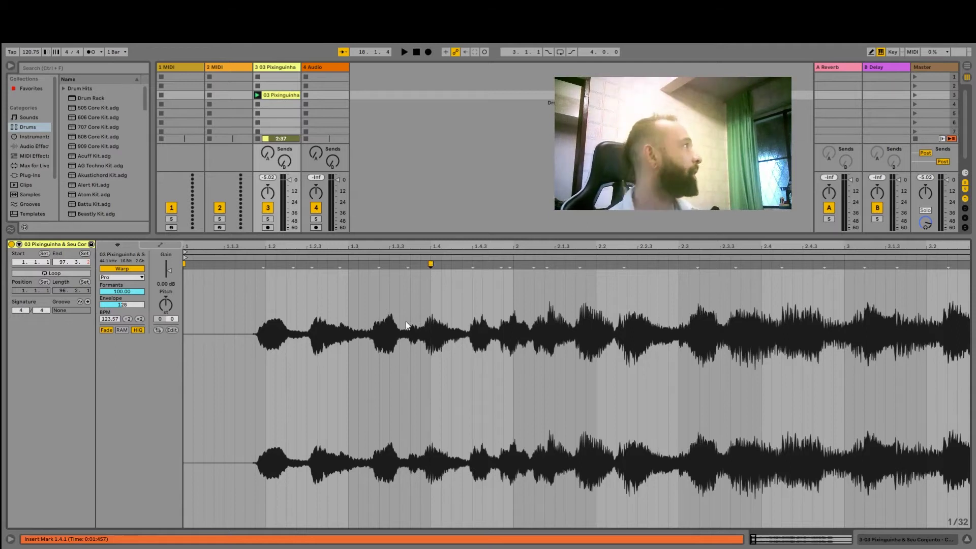
{"action": "mouse_move", "coordinate": [433, 246]}
{"action": "left_mouse_down"}
{"action": "mouse_move", "coordinate": [433, 290]}
{"action": "mouse_move", "coordinate": [469, 269]}
{"action": "left_mouse_up"}
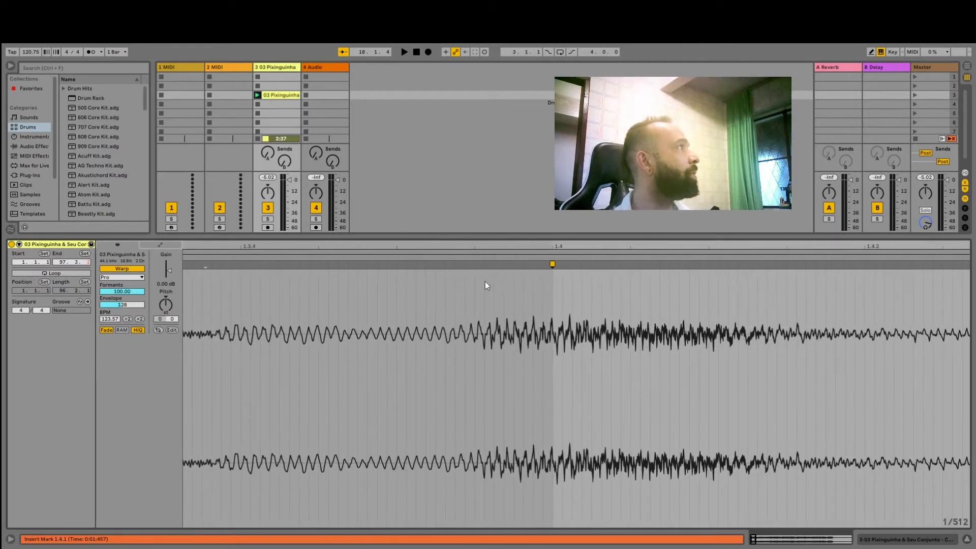
{"action": "left_click_drag", "start_coordinate": [553, 245], "coordinate": [552, 199]}
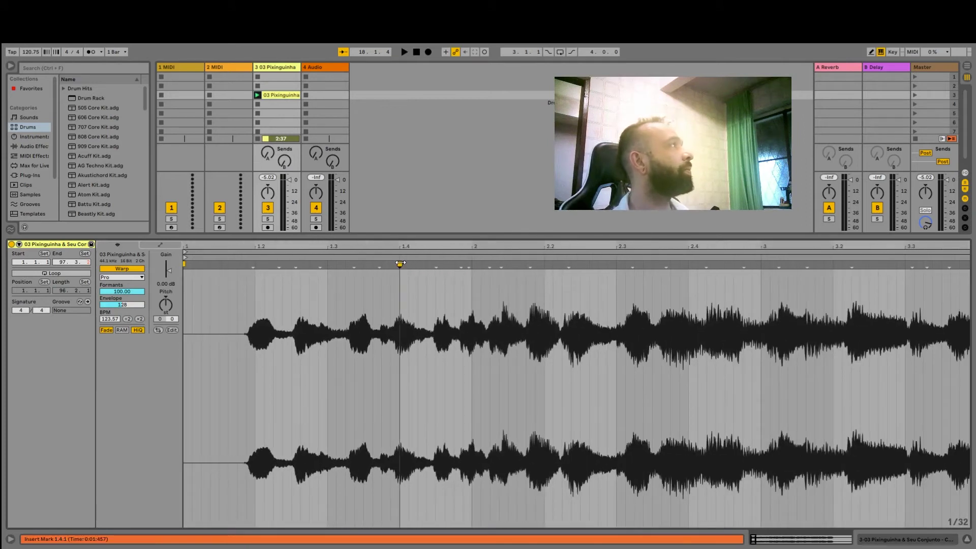
- Try setting 1.1.1 at the warp marker on beat 1.4, listen from there, and undo the change
{"action": "double_click", "coordinate": [400, 263]}
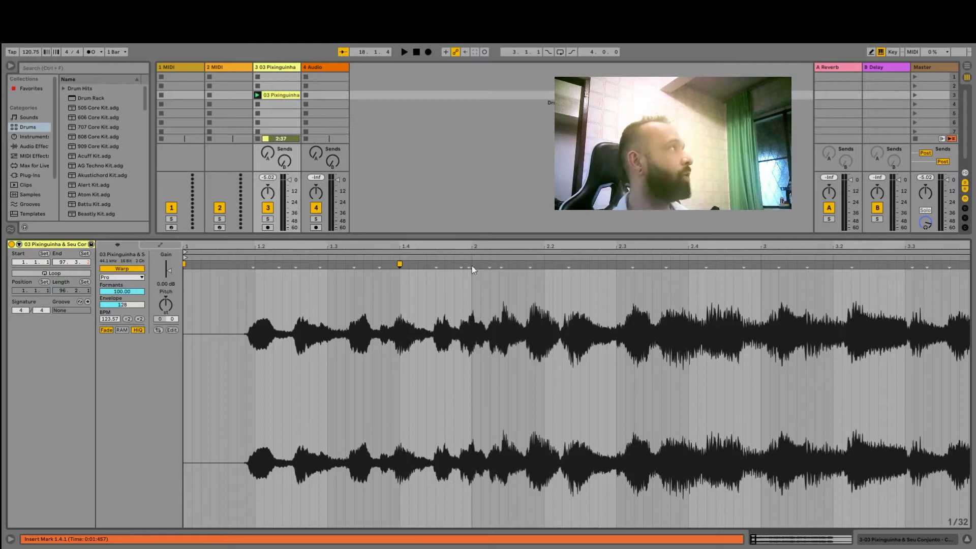
{"action": "double_click", "coordinate": [400, 264]}
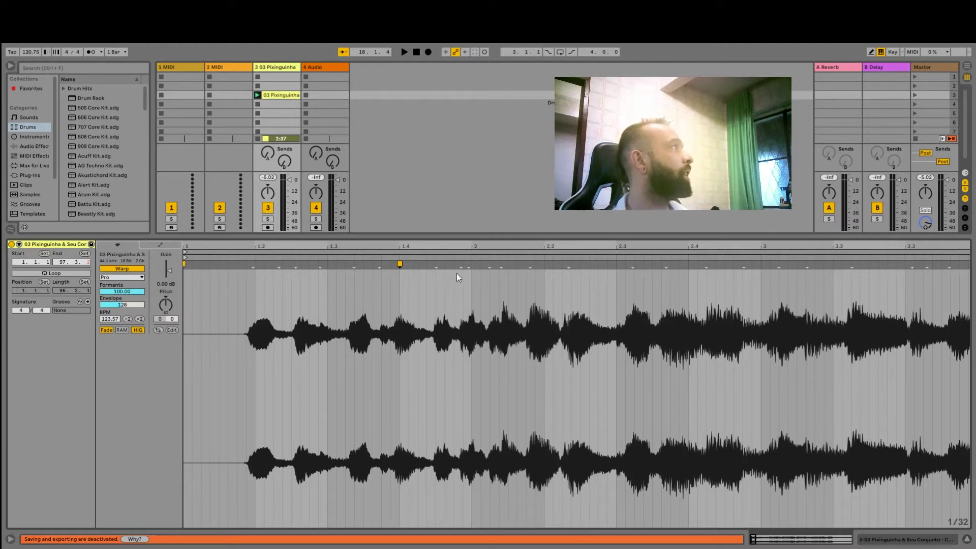
{"action": "double_click", "coordinate": [399, 261]}
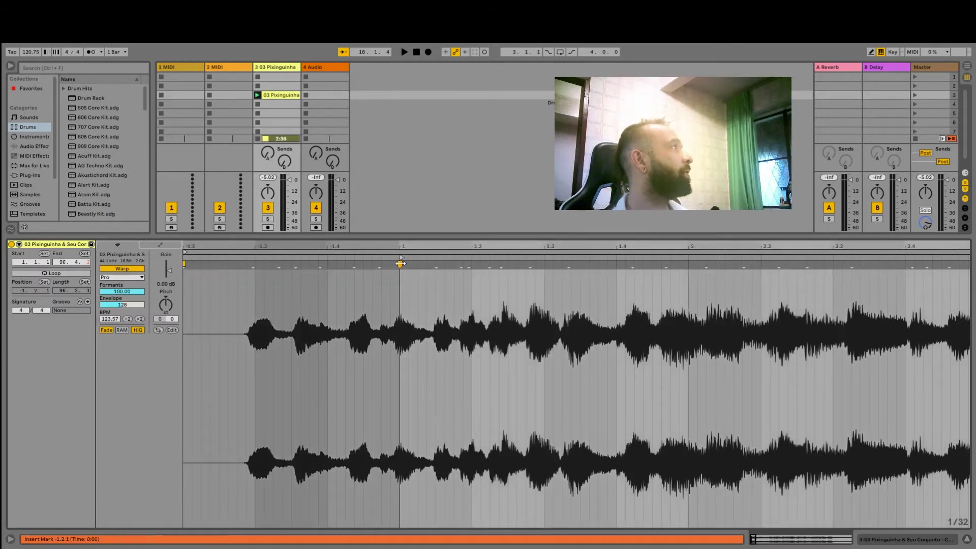
{"action": "key", "text": "space"}
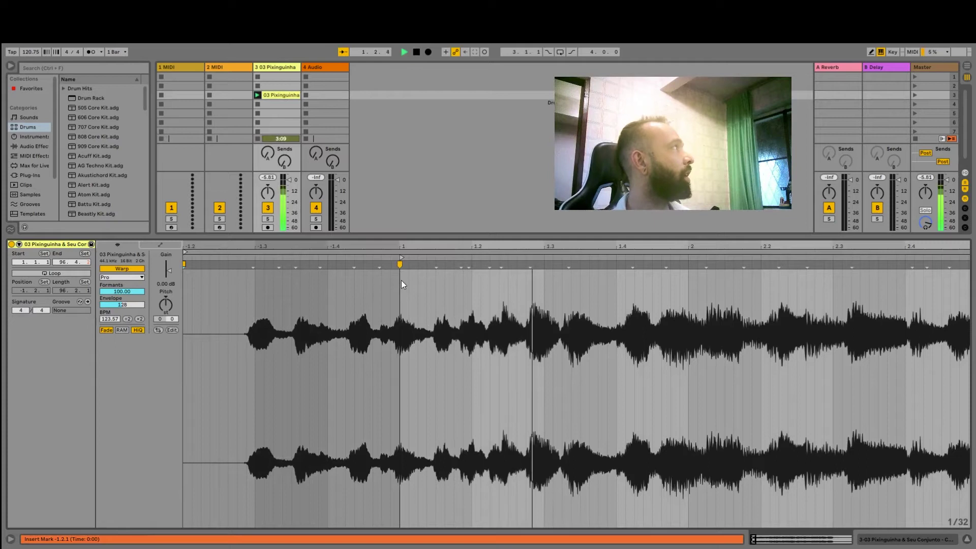
{"action": "key", "text": "space"}
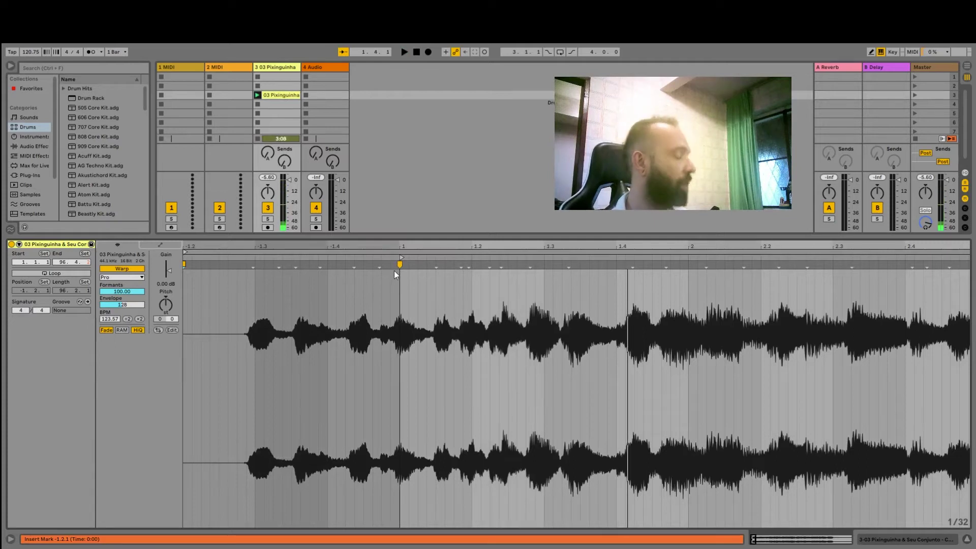
{"action": "key", "text": "ctrl+z"}
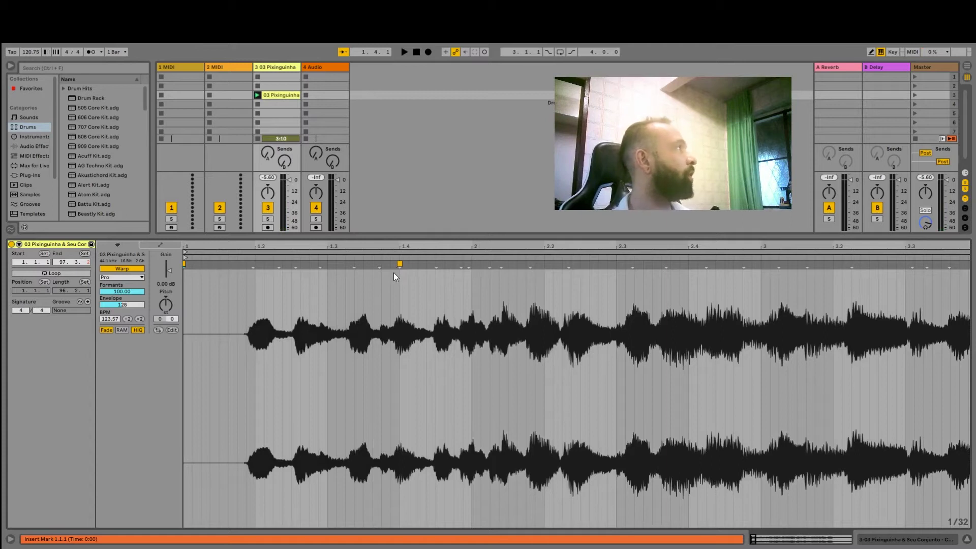
- Set 1.1.1 at the warp marker on beat 1.4, move the clip's start marker back to the audio's beginning, and listen
{"action": "left_click", "coordinate": [400, 263]}
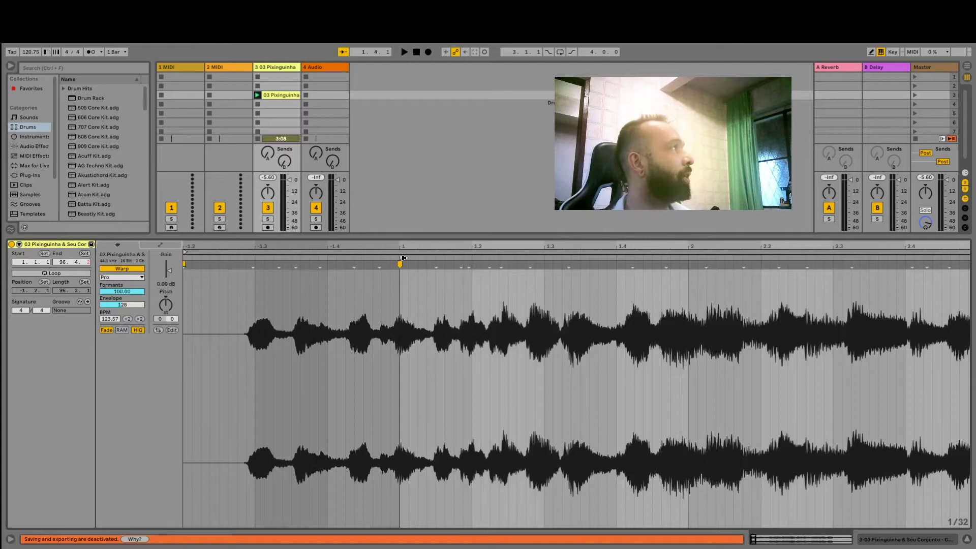
{"action": "mouse_move", "coordinate": [402, 258]}
{"action": "left_mouse_down"}
{"action": "mouse_move", "coordinate": [210, 257]}
{"action": "mouse_move", "coordinate": [176, 283]}
{"action": "left_mouse_up"}
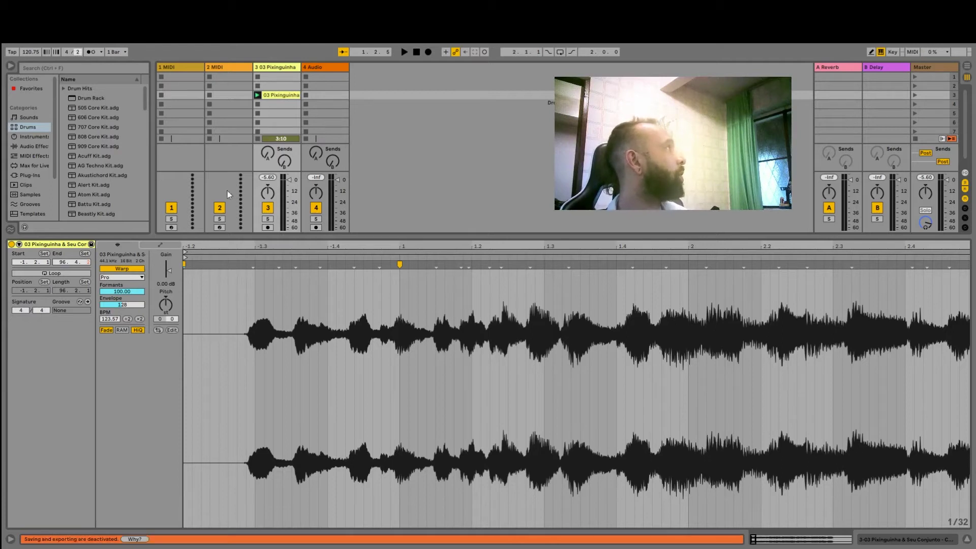
{"action": "key", "text": "space"}
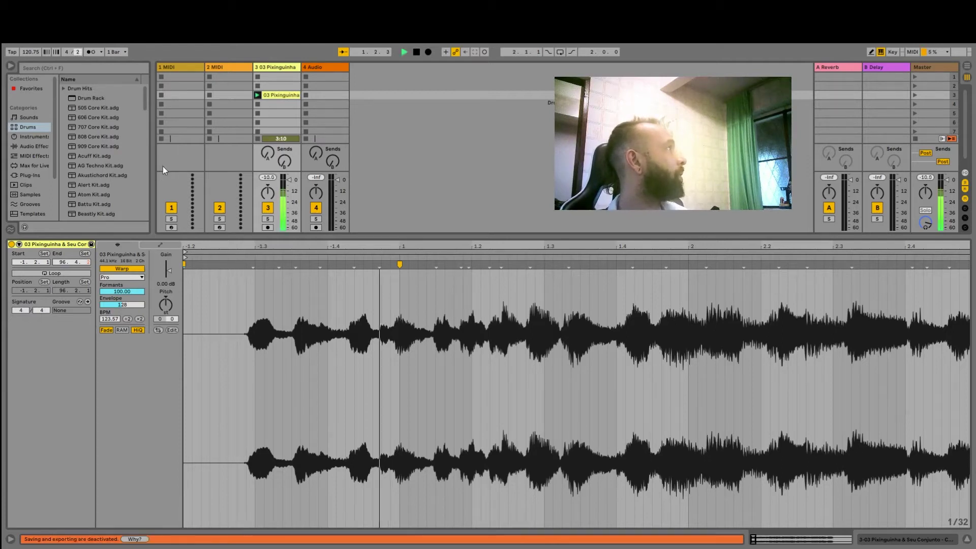
{"action": "key", "text": "space"}
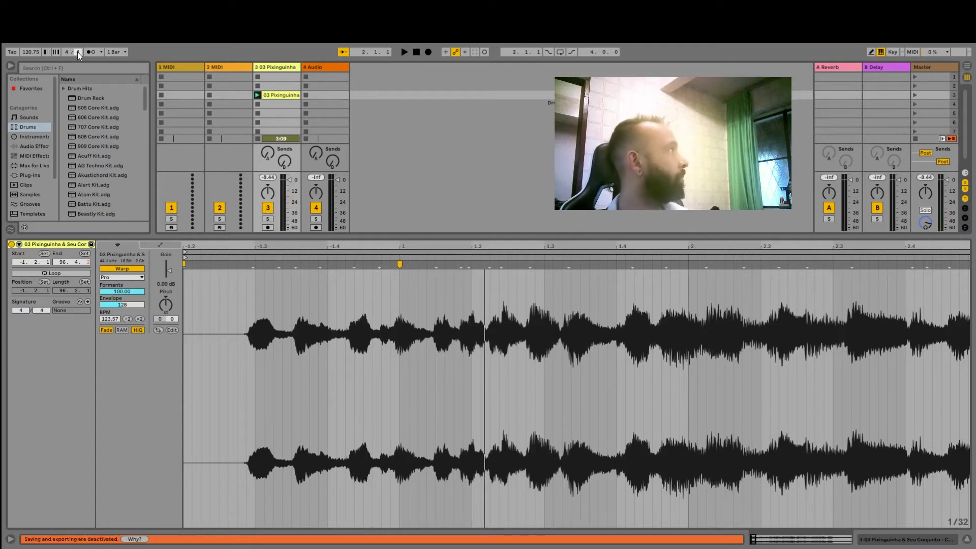
- Set both the clip's signature and the project's time signature to 2/4
{"action": "left_click", "coordinate": [41, 311]}
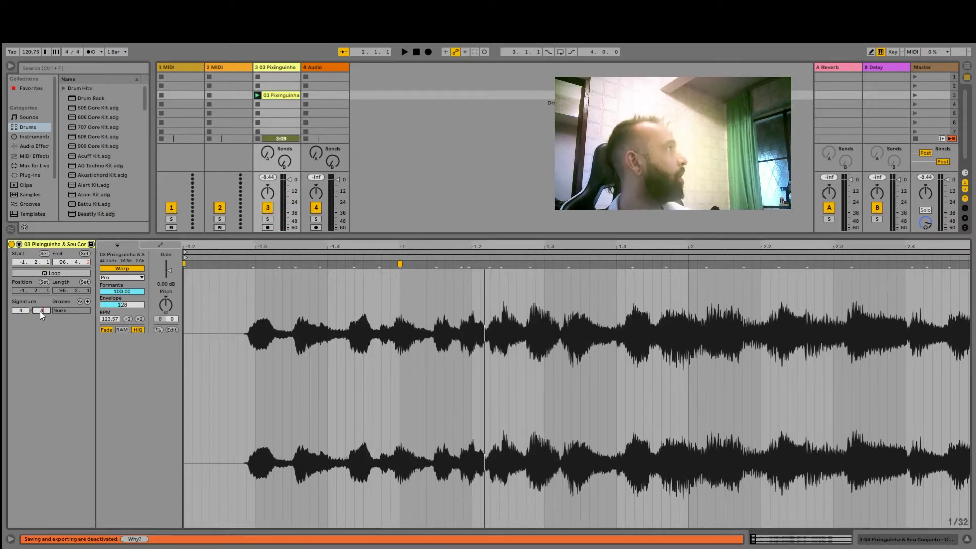
{"action": "key", "text": "Return"}
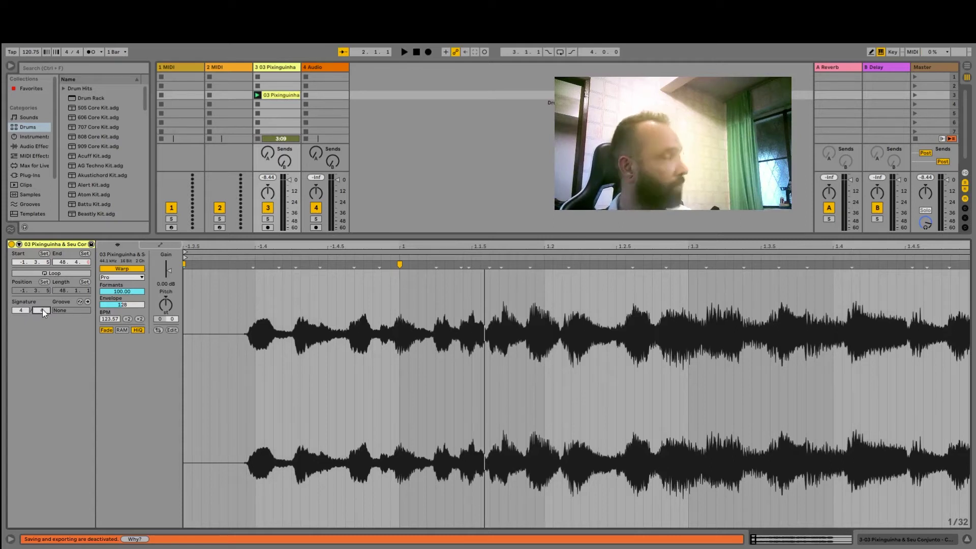
{"action": "type", "text": "4"}
{"action": "key", "text": "Return"}
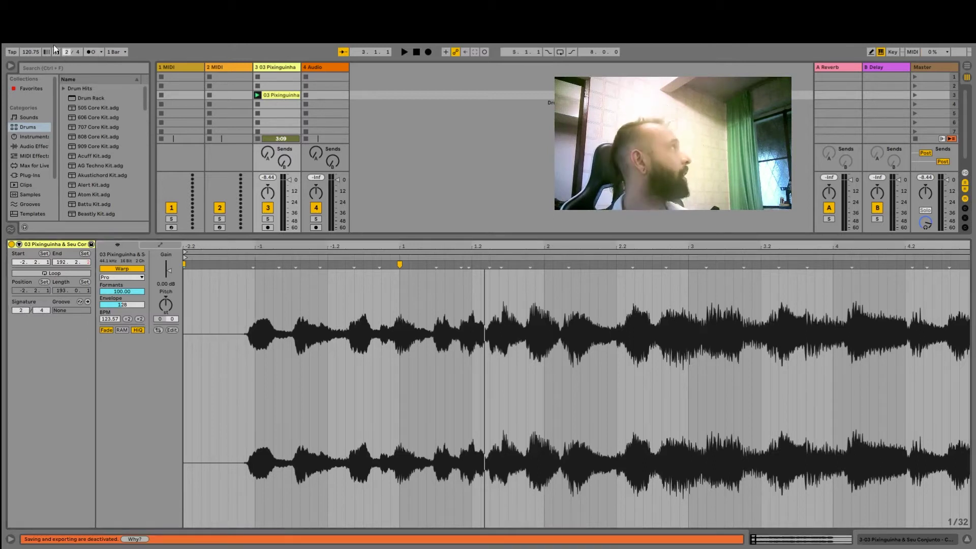
- Turn the metronome on and play the clip's opening bars in 2/4 against it
{"action": "key", "text": "space"}
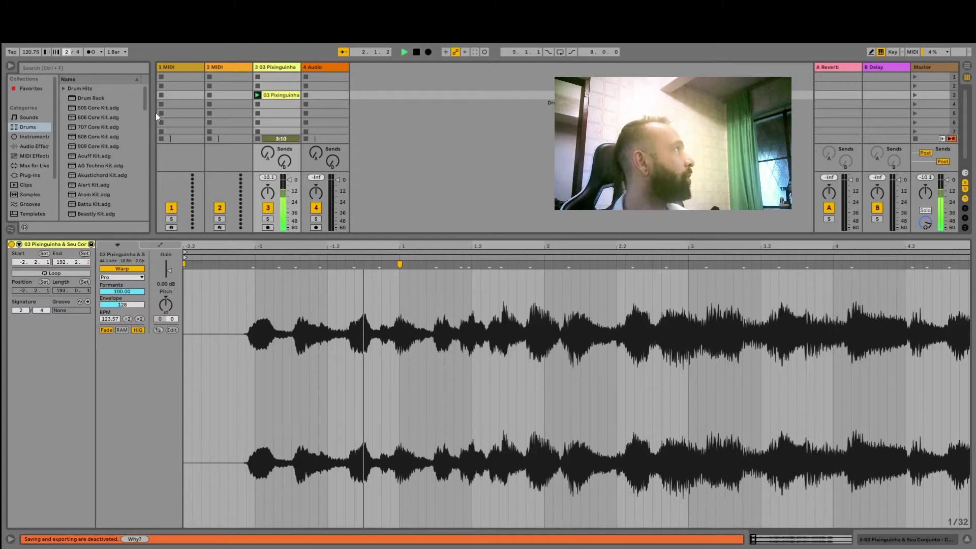
{"action": "left_click", "coordinate": [93, 51]}
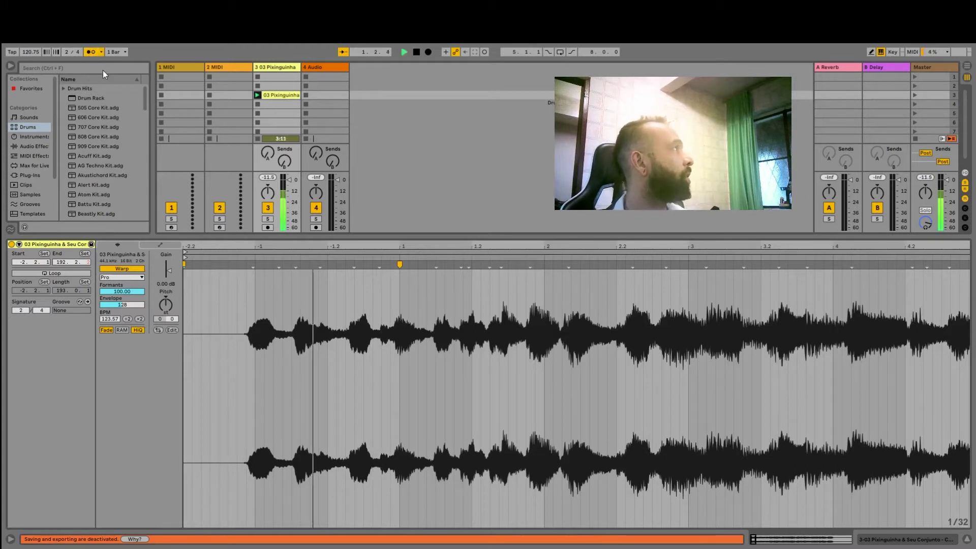
{"action": "key", "text": "space"}
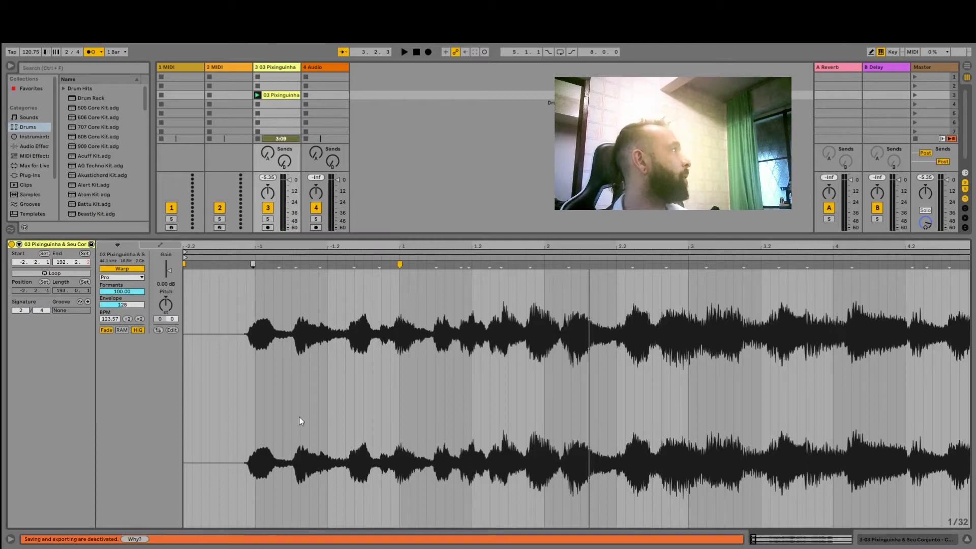
- Set 1.1.1 with a warp marker on the clip's first transient, and automatically warp the song from there
{"action": "key", "text": "ctrl+z"}
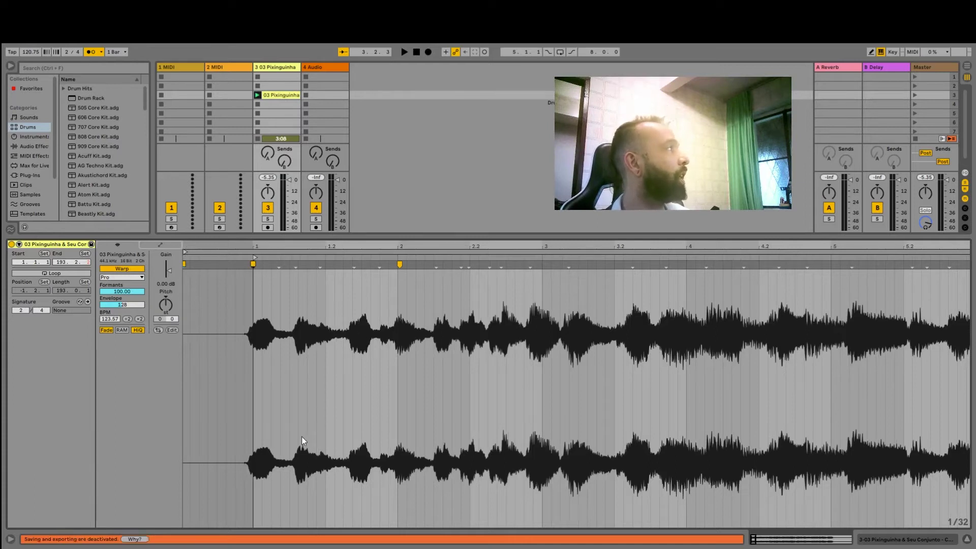
{"action": "key", "text": "ctrl+z"}
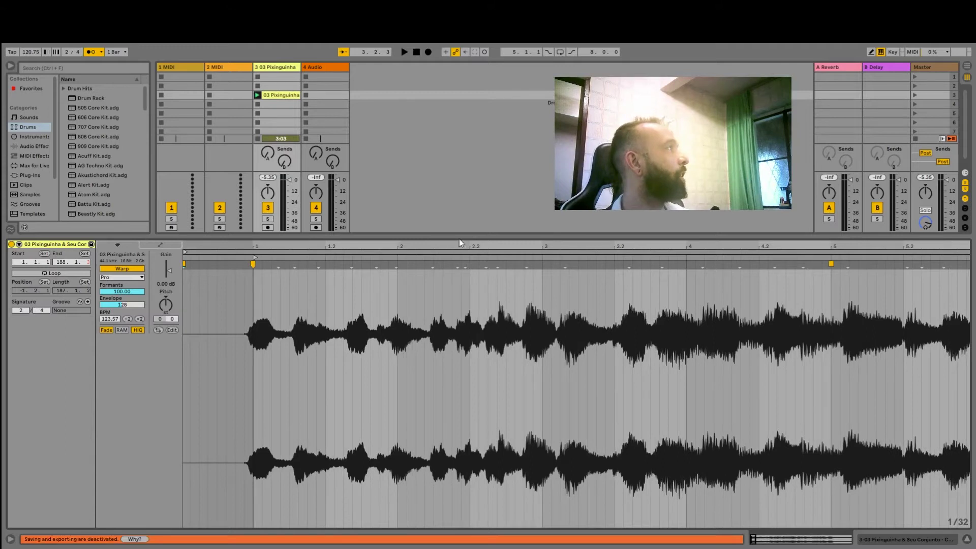
- Shorten the clip's loop range to finish at about bar 153, just after the audio ends
{"action": "left_click_drag", "start_coordinate": [461, 248], "coordinate": [461, 178]}
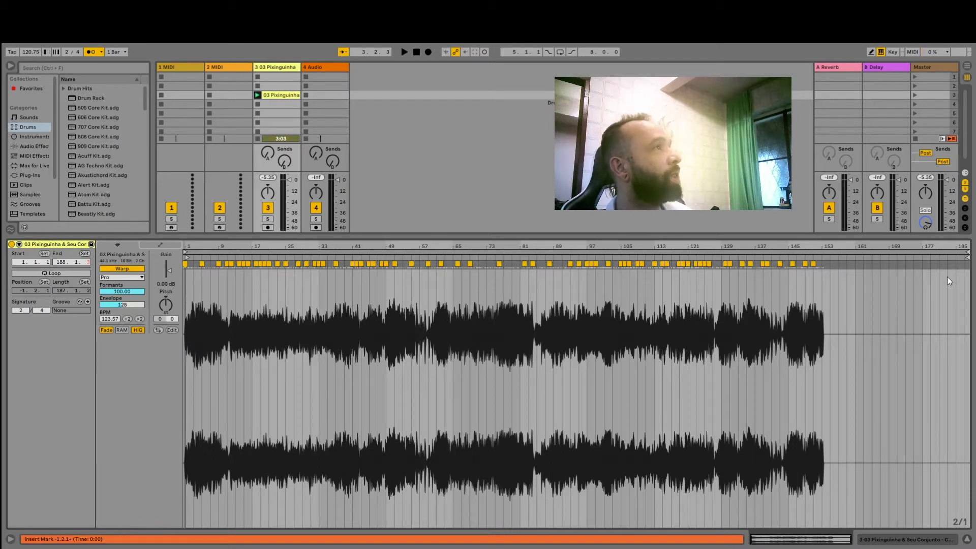
{"action": "left_click_drag", "start_coordinate": [966, 250], "coordinate": [827, 254]}
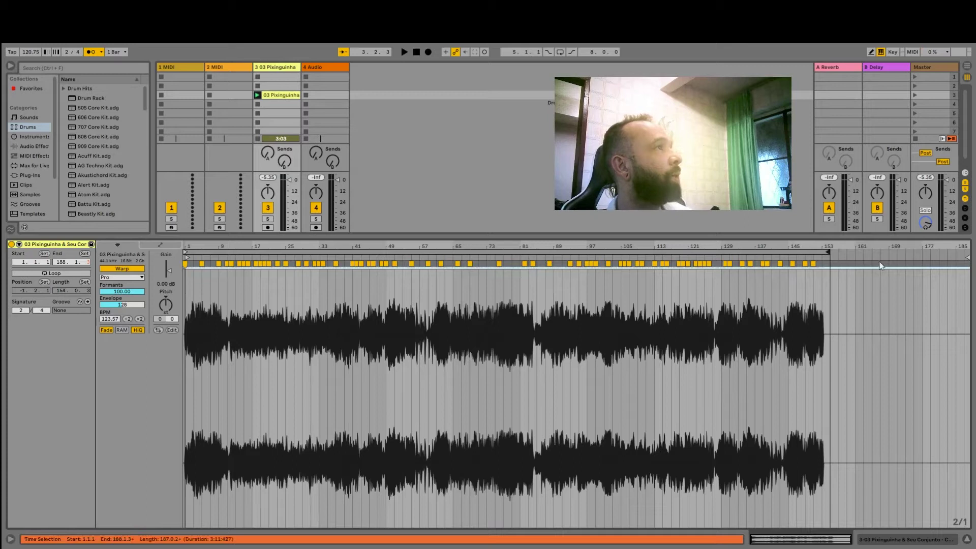
- Set the clip's end to 155.1.1, and add a warp marker that aligns the transient near bar 2 with 2.1.1
{"action": "left_click_drag", "start_coordinate": [966, 257], "coordinate": [829, 259]}
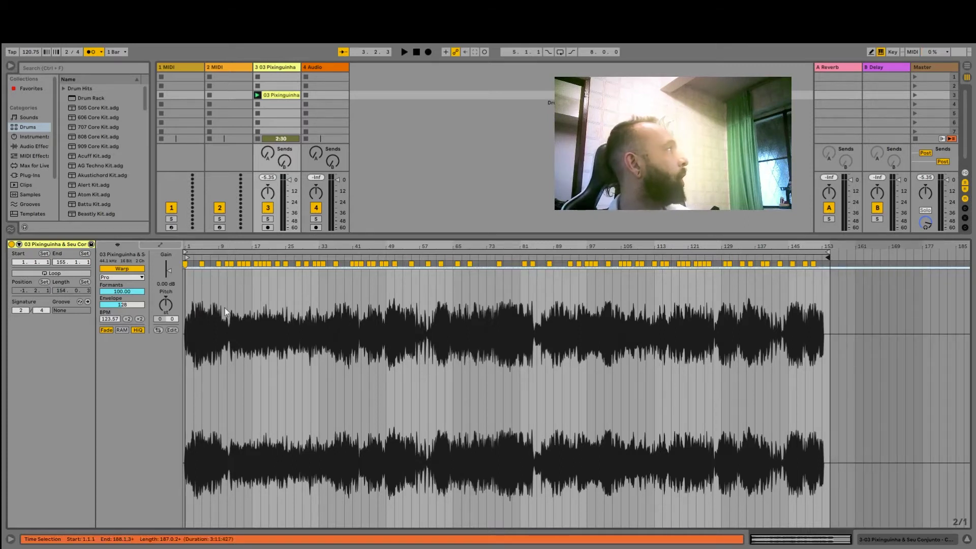
{"action": "mouse_move", "coordinate": [188, 246]}
{"action": "left_mouse_down"}
{"action": "mouse_move", "coordinate": [192, 310]}
{"action": "mouse_move", "coordinate": [192, 262]}
{"action": "left_mouse_up"}
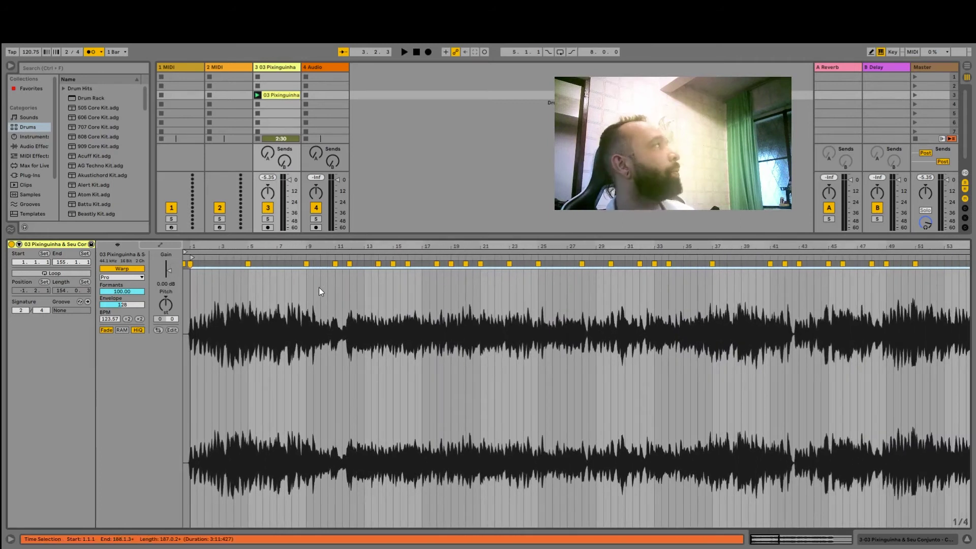
{"action": "left_click_drag", "start_coordinate": [188, 243], "coordinate": [191, 321]}
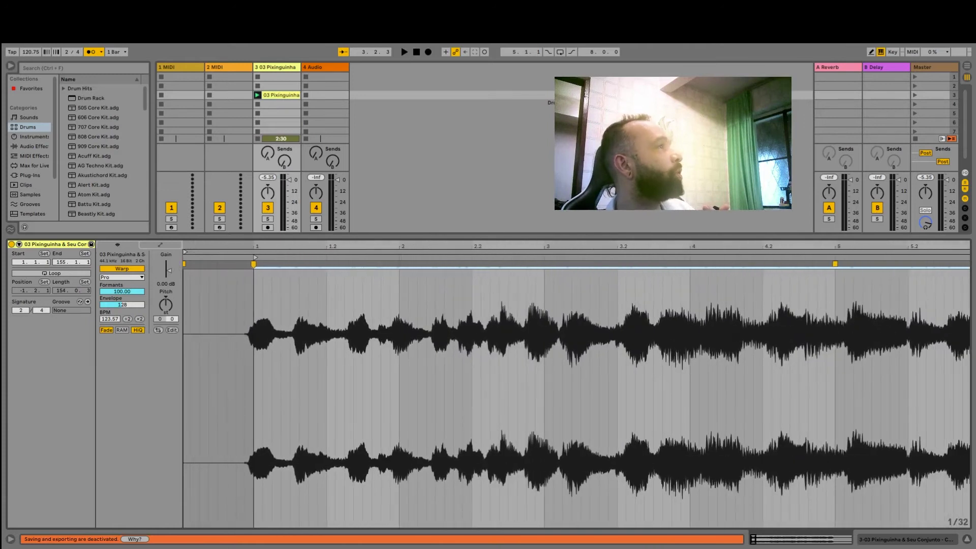
{"action": "left_click", "coordinate": [398, 264]}
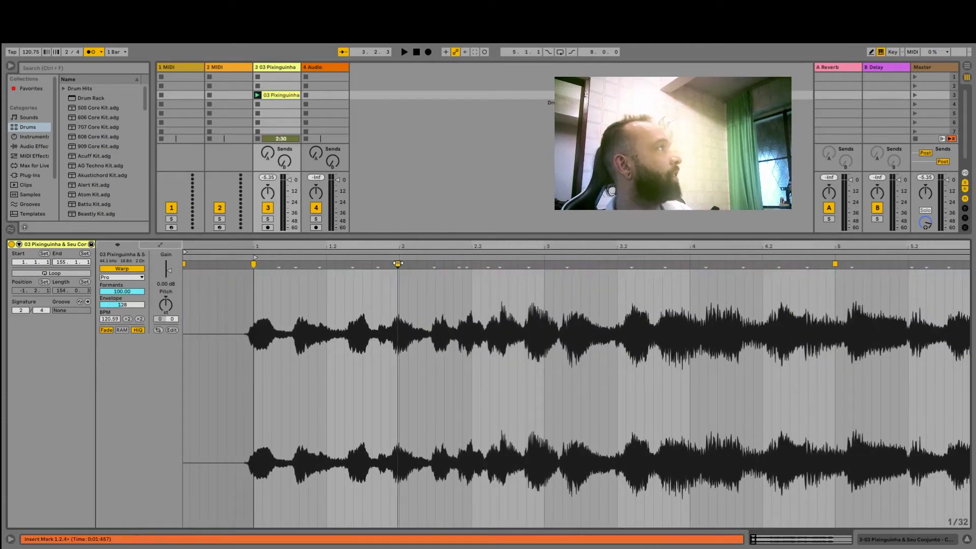
{"action": "mouse_move", "coordinate": [398, 264]}
{"action": "left_mouse_down"}
{"action": "mouse_move", "coordinate": [543, 270]}
{"action": "mouse_move", "coordinate": [399, 265]}
{"action": "left_mouse_up"}
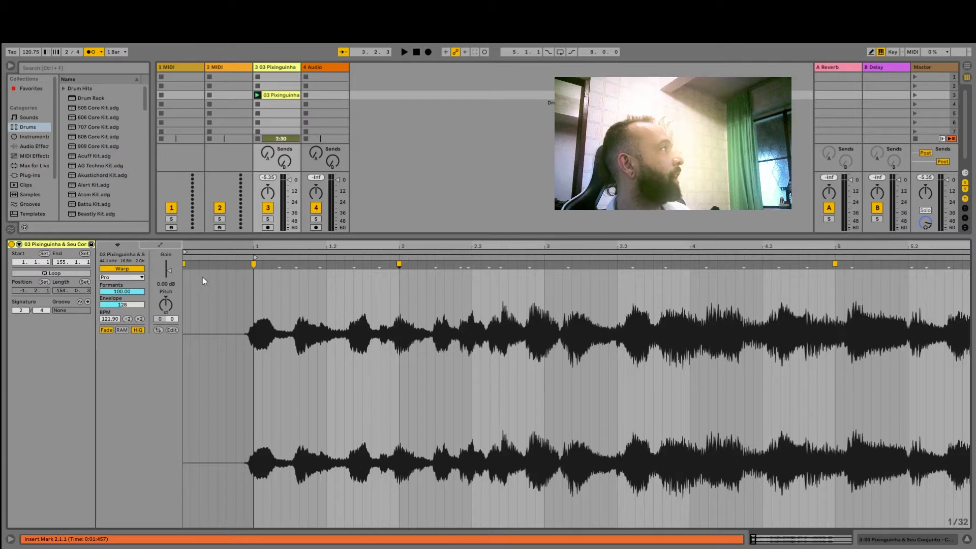
- Play the clip's opening bars to check the timing around the 2.1.1 warp marker
{"action": "key", "text": "space"}
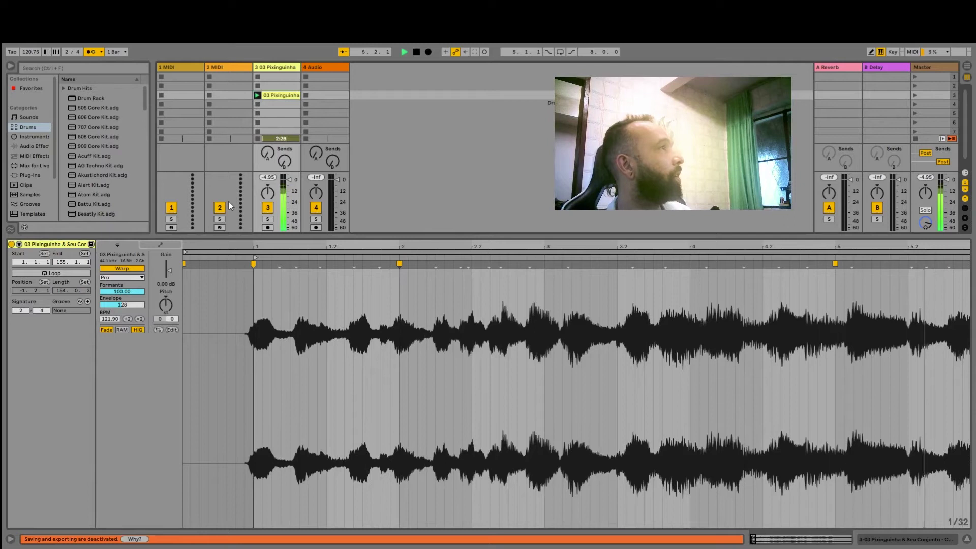
{"action": "key", "text": "space"}
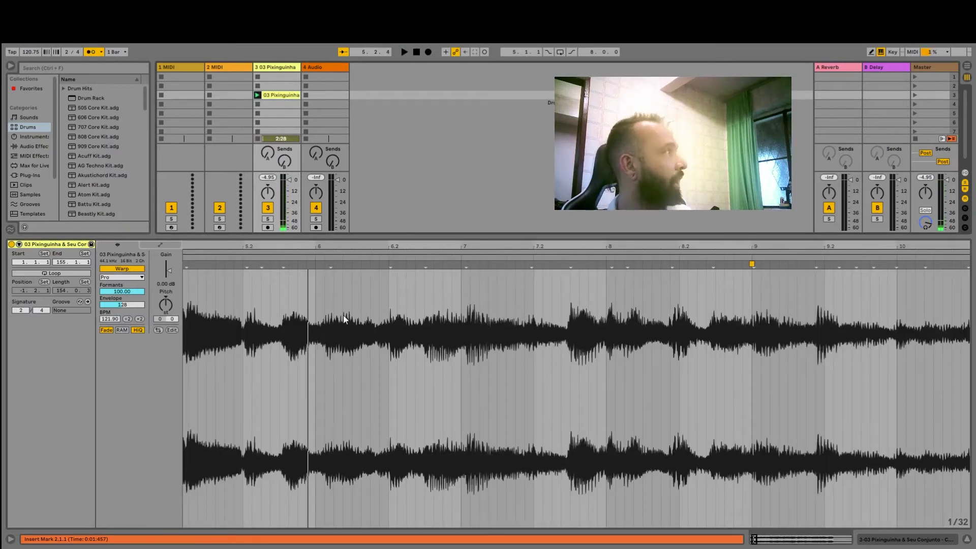
{"action": "key", "text": "space"}
- Try moving the 2.1.1 warp marker to 3.1.1 and 4.1.1, play each stretched version, and return the marker to 2.1.1
{"action": "left_click_drag", "start_coordinate": [399, 264], "coordinate": [544, 265]}
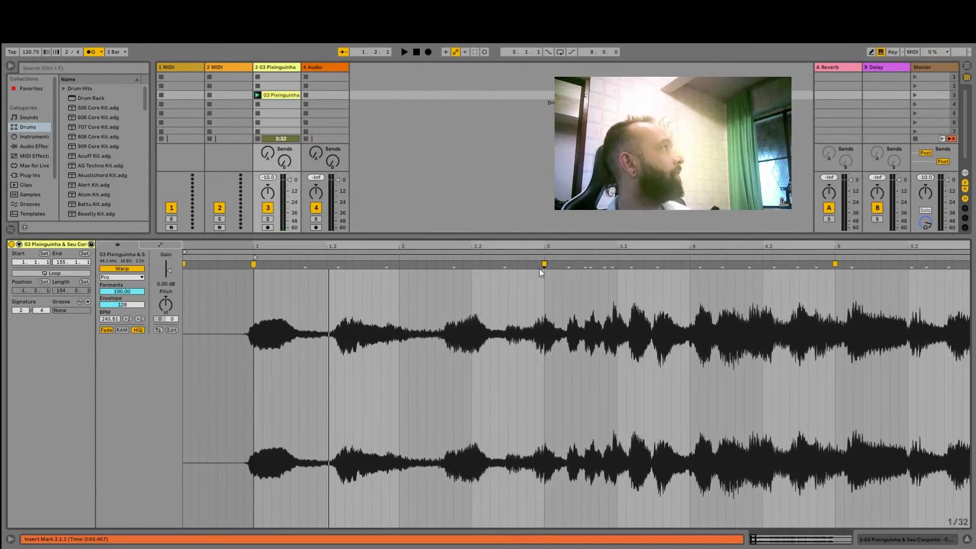
{"action": "key", "text": "space"}
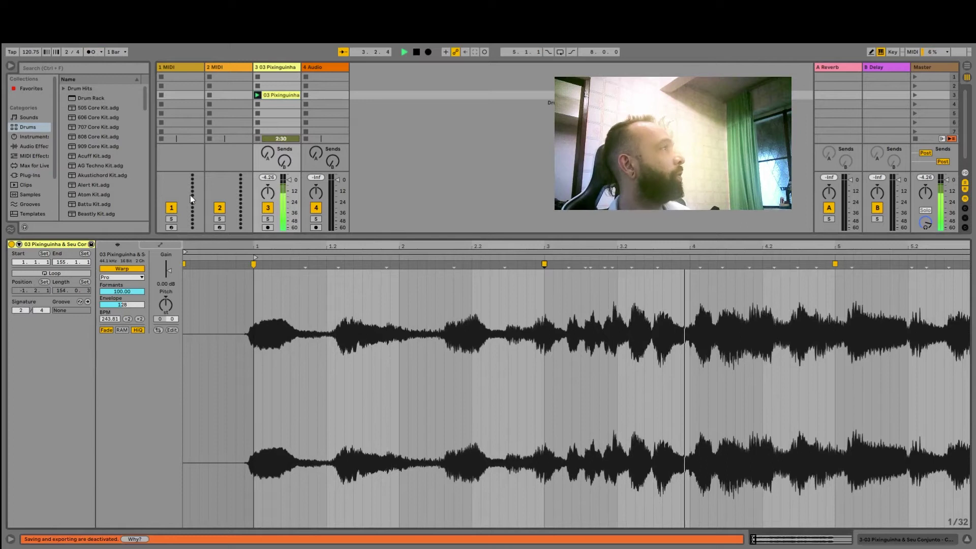
{"action": "key", "text": "space"}
{"action": "mouse_move", "coordinate": [545, 280]}
{"action": "left_mouse_down"}
{"action": "mouse_move", "coordinate": [397, 279]}
{"action": "mouse_move", "coordinate": [706, 282]}
{"action": "mouse_move", "coordinate": [687, 282]}
{"action": "left_mouse_up"}
{"action": "key", "text": "space"}
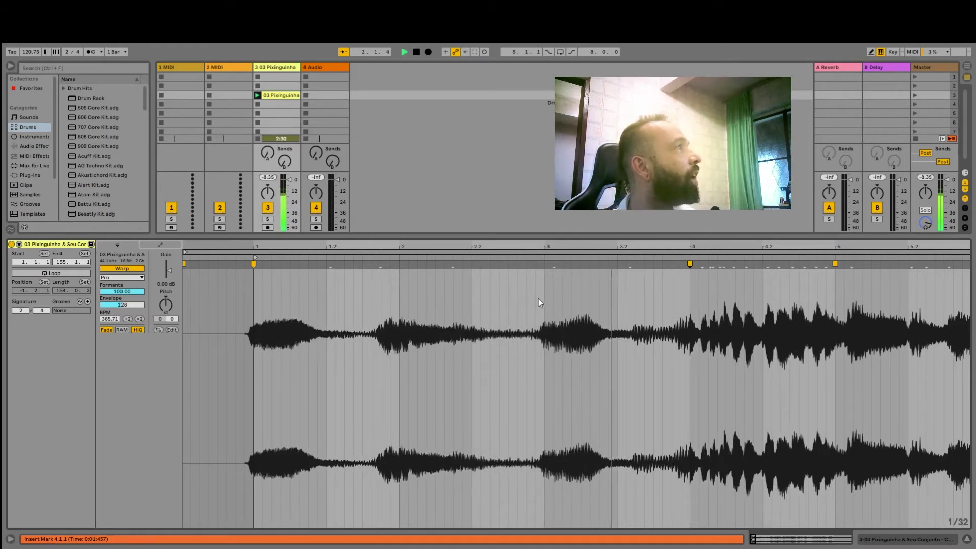
{"action": "key", "text": "space"}
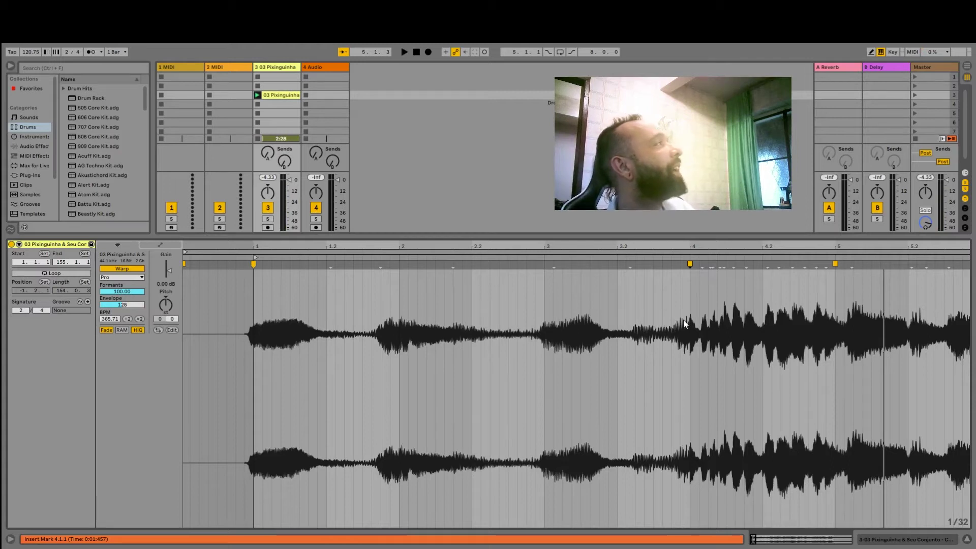
{"action": "mouse_move", "coordinate": [684, 265]}
{"action": "left_mouse_down"}
{"action": "mouse_move", "coordinate": [391, 284]}
{"action": "mouse_move", "coordinate": [699, 298]}
{"action": "mouse_move", "coordinate": [680, 298]}
{"action": "left_mouse_up"}
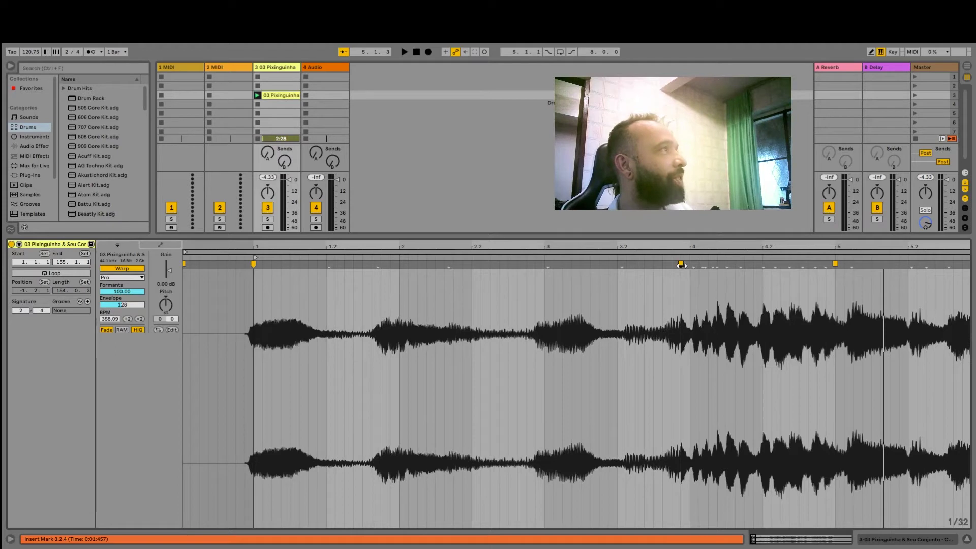
{"action": "left_click_drag", "start_coordinate": [679, 268], "coordinate": [687, 268]}
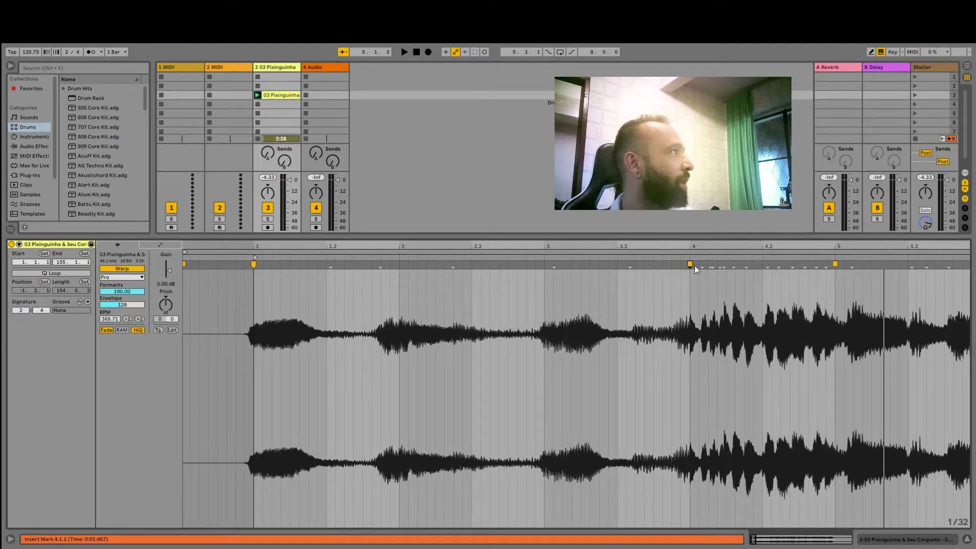
{"action": "mouse_move", "coordinate": [688, 267]}
{"action": "left_mouse_down"}
{"action": "mouse_move", "coordinate": [398, 331]}
{"action": "mouse_move", "coordinate": [539, 330]}
{"action": "mouse_move", "coordinate": [385, 348]}
{"action": "mouse_move", "coordinate": [399, 357]}
{"action": "left_mouse_up"}
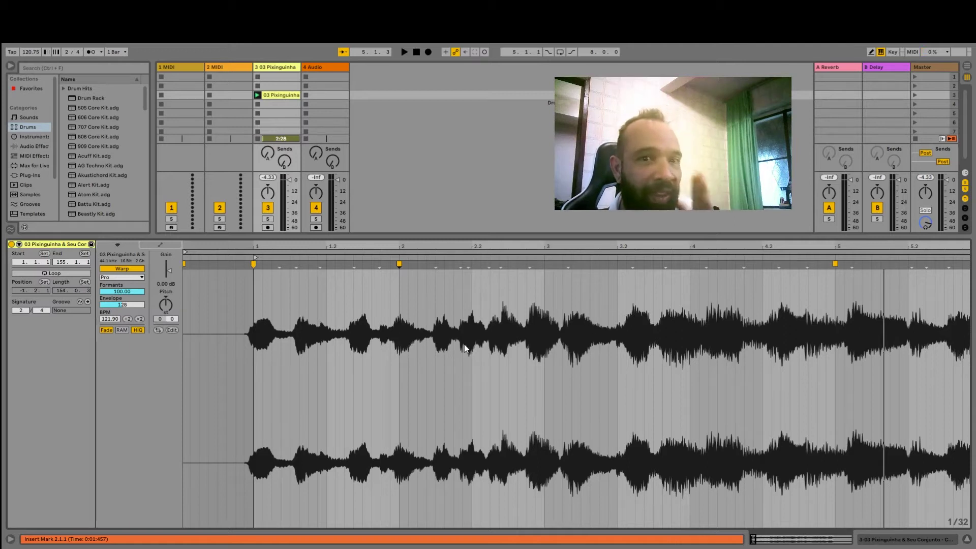
- Delete the warp marker at 5.1.1, listen to the opening, and pull the transient just before it onto 5.1.1 with a new marker
{"action": "key", "text": "space"}
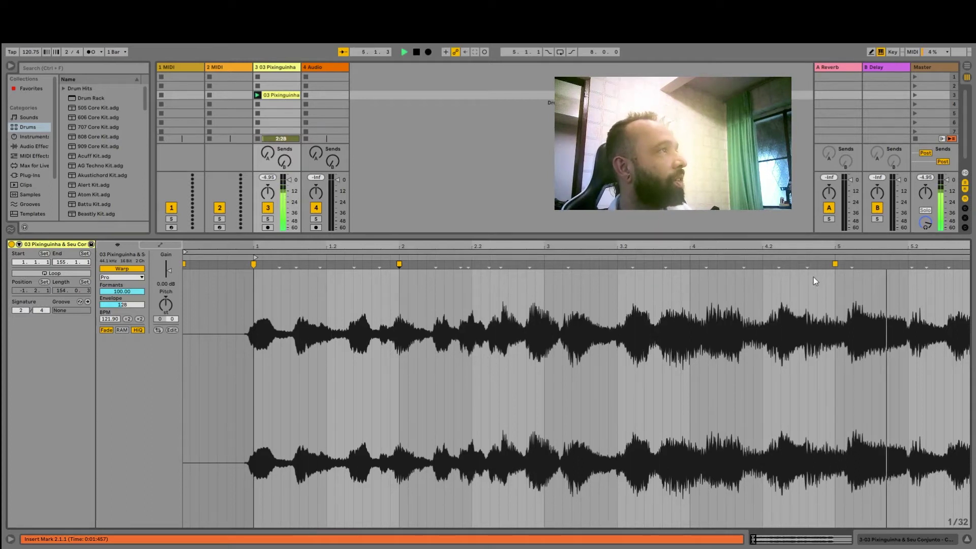
{"action": "key", "text": "space"}
{"action": "double_click", "coordinate": [835, 264]}
{"action": "key", "text": "space"}
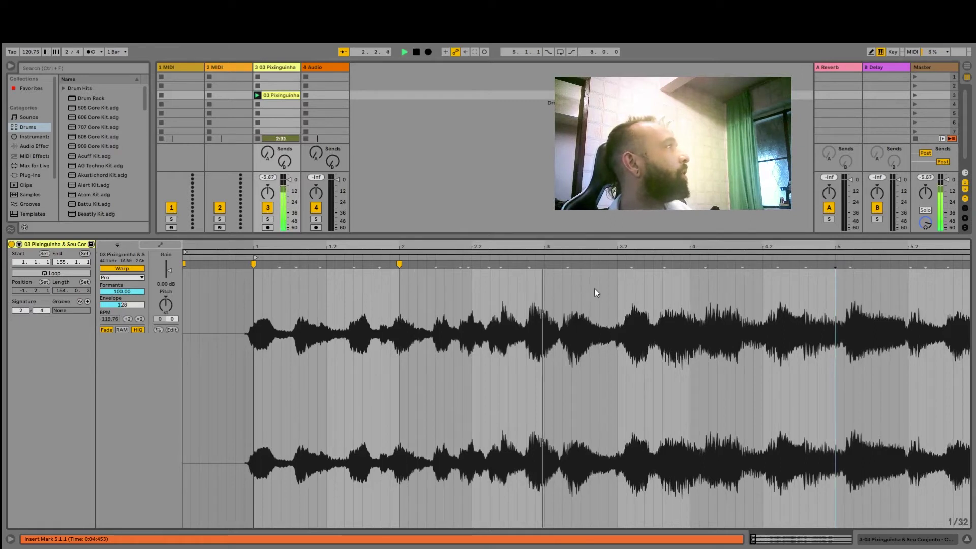
{"action": "key", "text": "space"}
{"action": "left_click_drag", "start_coordinate": [805, 266], "coordinate": [832, 268]}
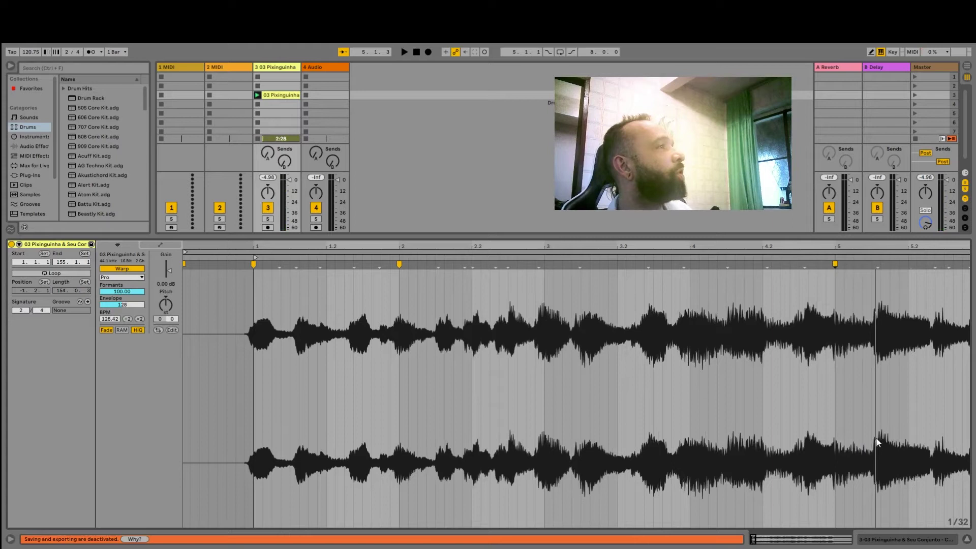
- Automatically warp the song from the 5.1.1 marker onward and play the result past bar 12
{"action": "left_click_drag", "start_coordinate": [876, 439], "coordinate": [858, 436]}
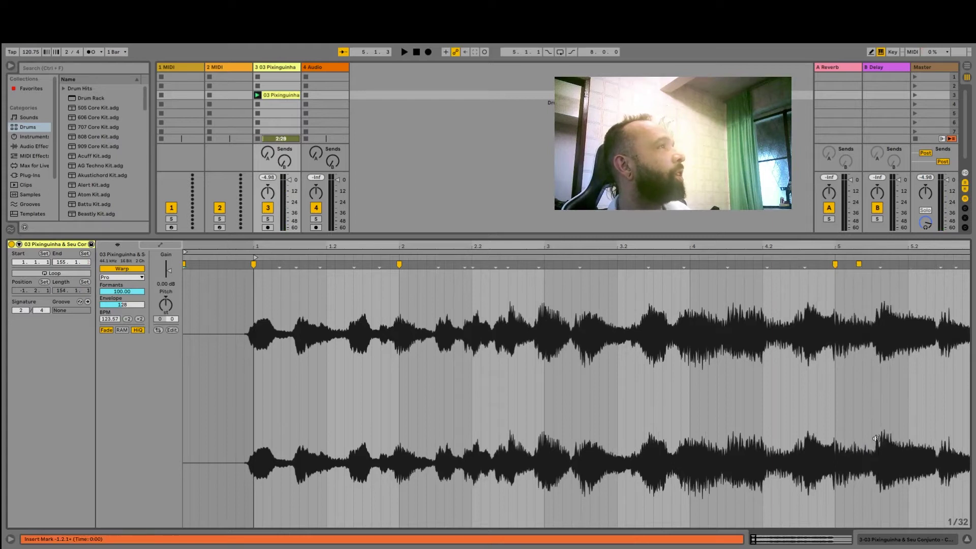
{"action": "key", "text": "minus"}
{"action": "key", "text": "space"}
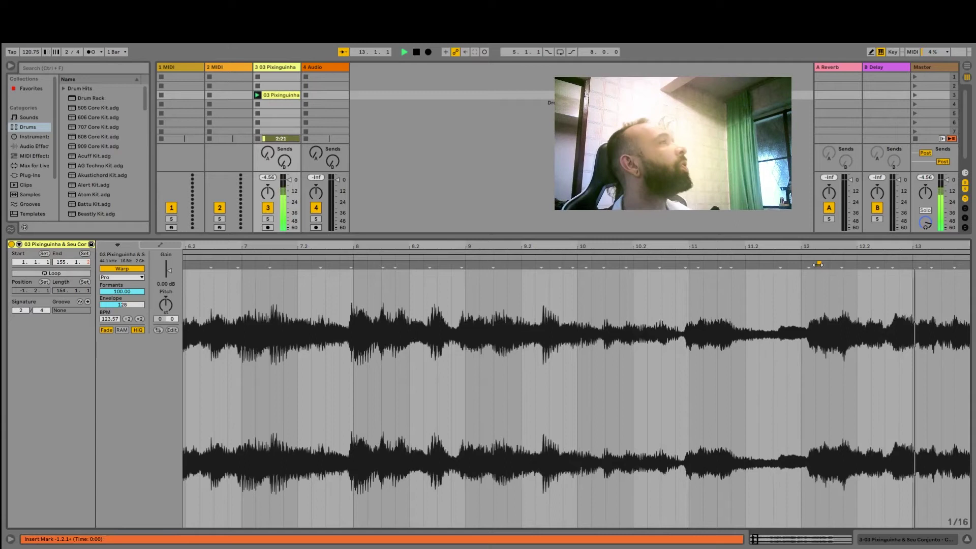
- Align the strong transients near bars 12 and 8 with warp markers at 12.1.1 and 8.1.1
{"action": "left_click_drag", "start_coordinate": [811, 266], "coordinate": [801, 266]}
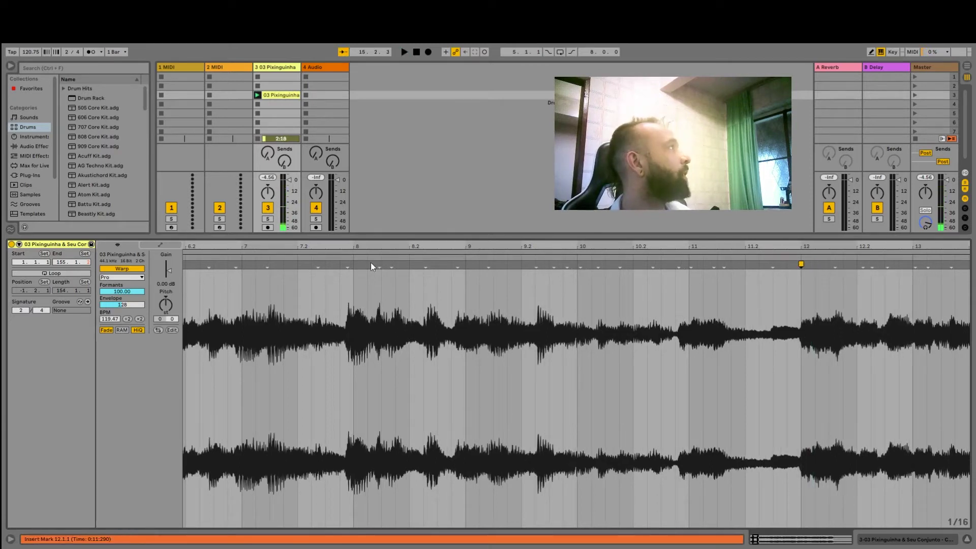
{"action": "left_click_drag", "start_coordinate": [345, 265], "coordinate": [353, 265]}
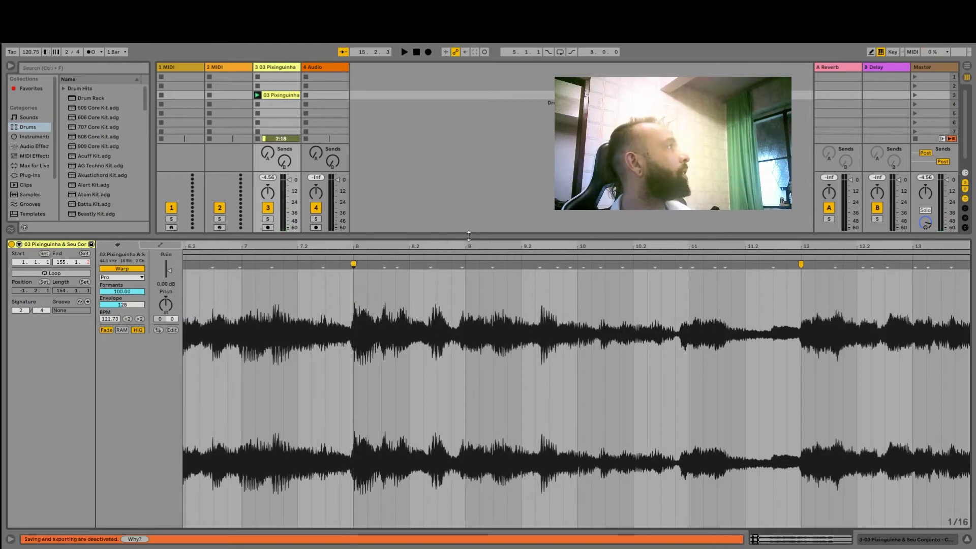
{"action": "left_click_drag", "start_coordinate": [485, 246], "coordinate": [435, 331]}
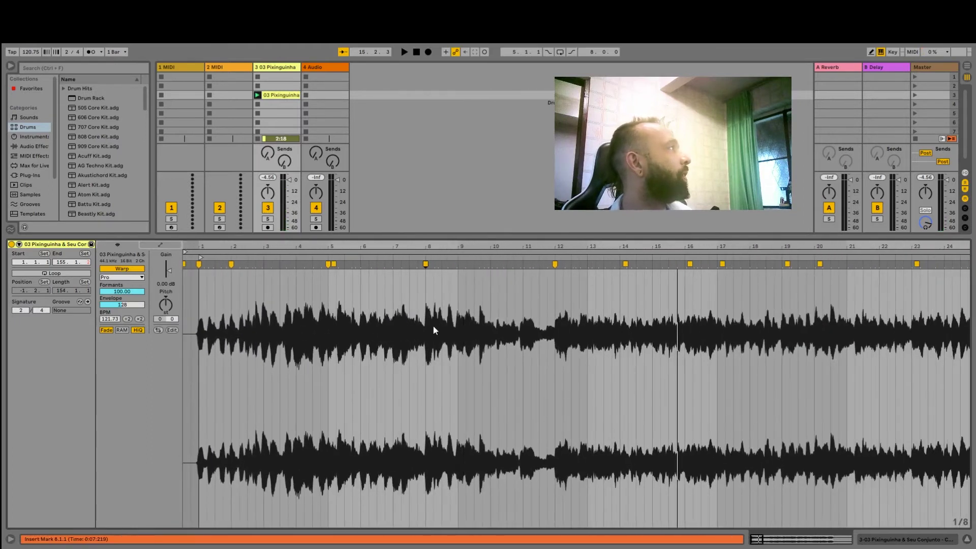
- Turn the metronome on and play the clip against it to about bar 14
{"action": "left_click", "coordinate": [90, 53]}
{"action": "key", "text": "space"}
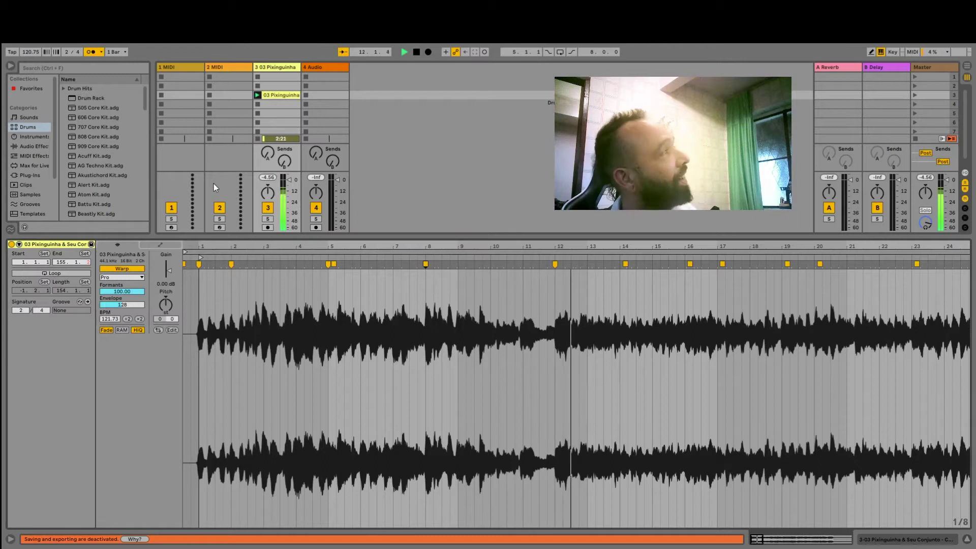
{"action": "key", "text": "space"}
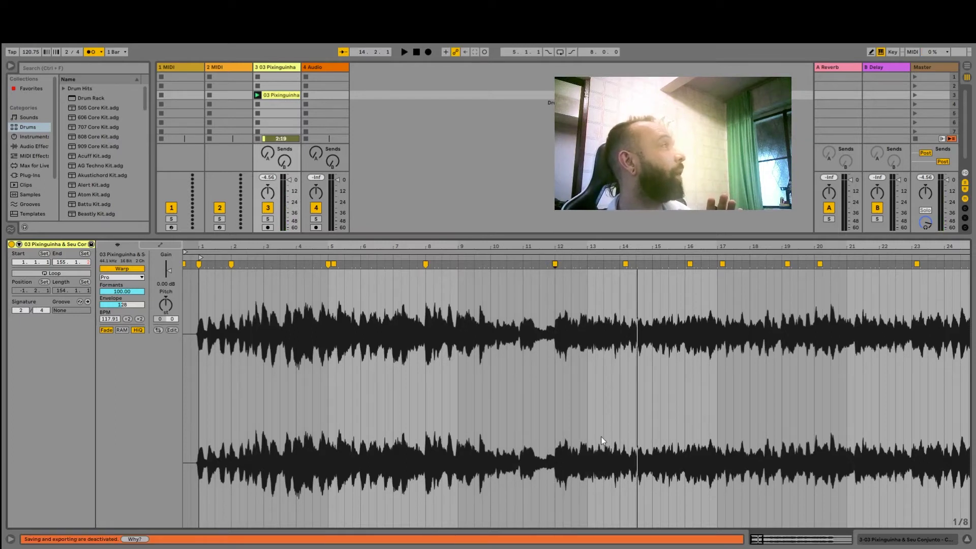
- Automatically warp the rest of the song again from the 12.1.1 marker
{"action": "key", "text": "ctrl+z"}
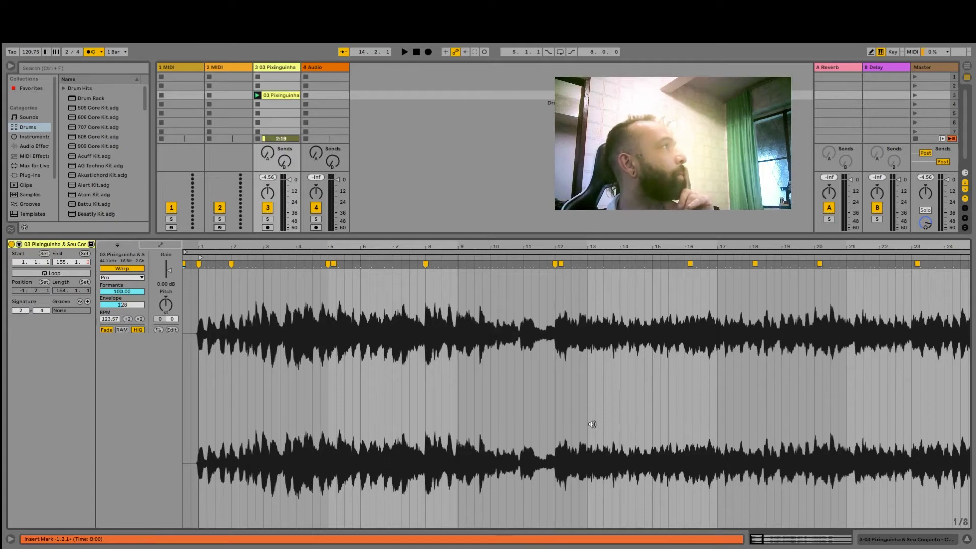
{"action": "left_click_drag", "start_coordinate": [589, 243], "coordinate": [590, 183]}
{"action": "left_click_drag", "start_coordinate": [250, 246], "coordinate": [266, 281]}
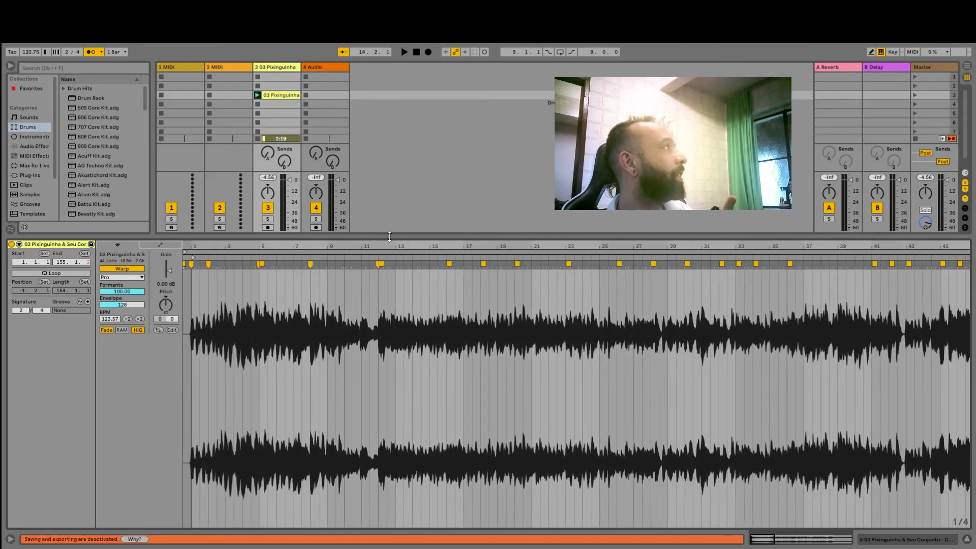
{"action": "left_click_drag", "start_coordinate": [368, 249], "coordinate": [420, 276]}
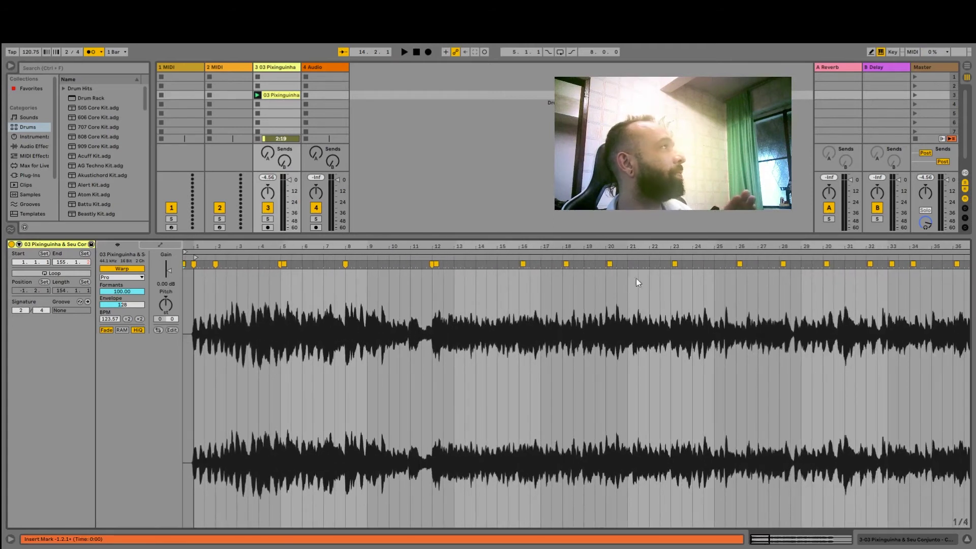
- Play the clip from the start with the metronome and examine how the transients match the grid up to about bar 38
{"action": "left_click", "coordinate": [257, 95]}
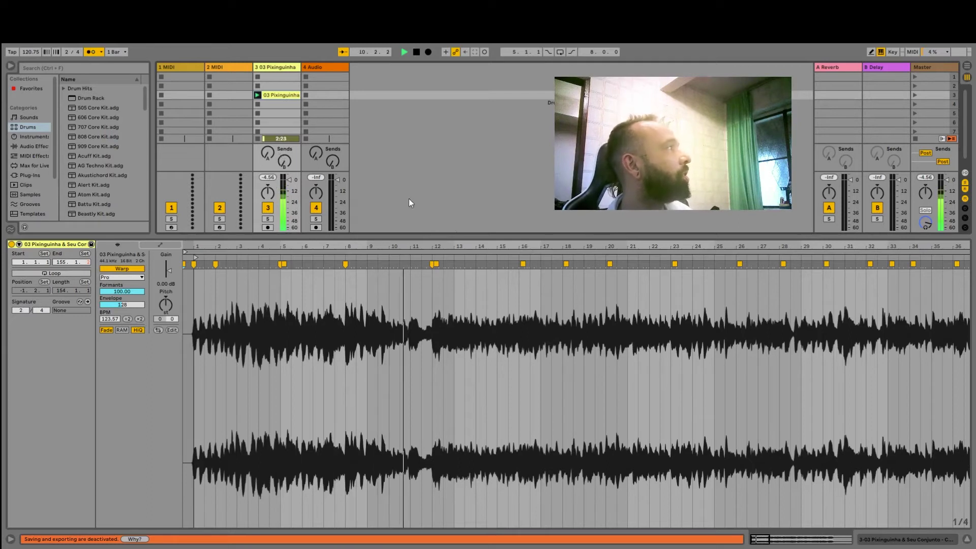
{"action": "left_click_drag", "start_coordinate": [757, 536], "coordinate": [756, 539]}
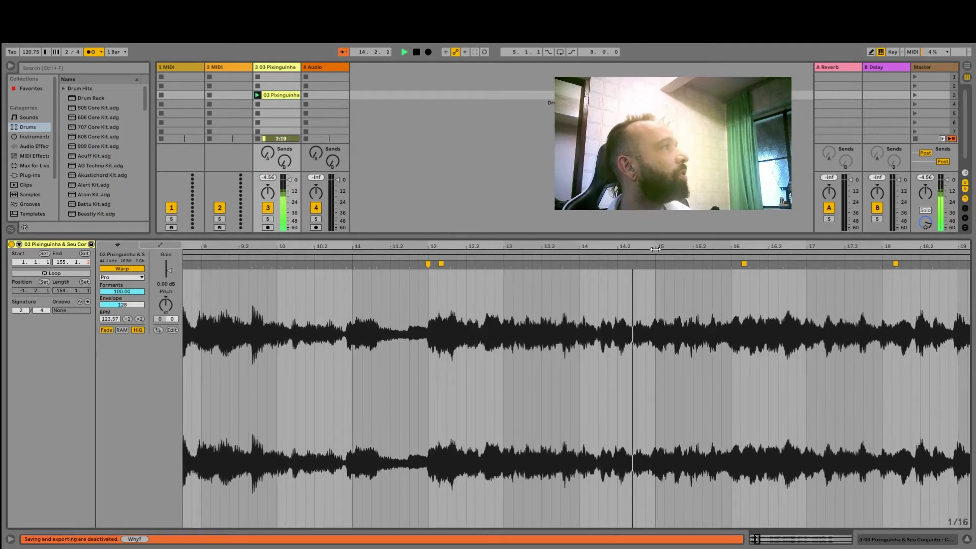
{"action": "left_click_drag", "start_coordinate": [557, 247], "coordinate": [690, 255]}
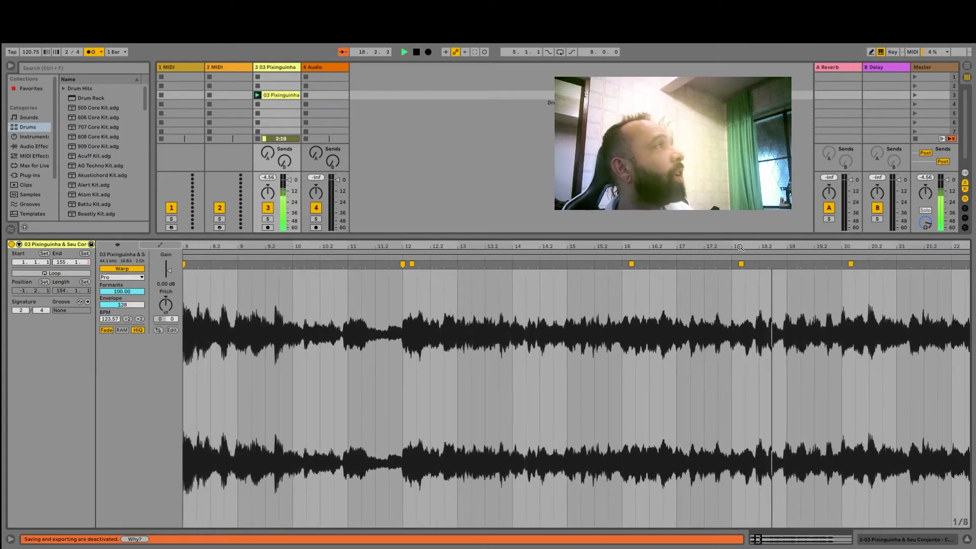
{"action": "left_click_drag", "start_coordinate": [690, 255], "coordinate": [727, 293]}
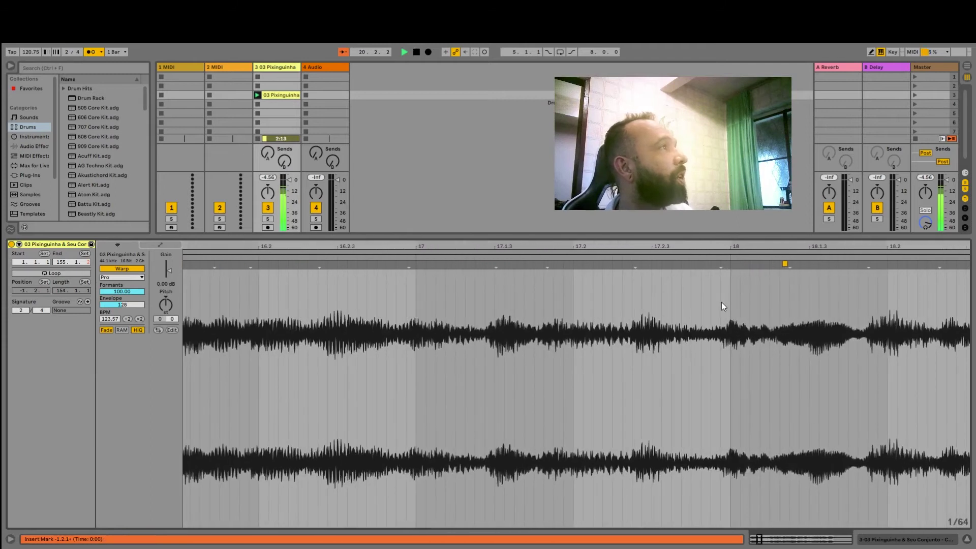
{"action": "left_click_drag", "start_coordinate": [722, 242], "coordinate": [572, 242]}
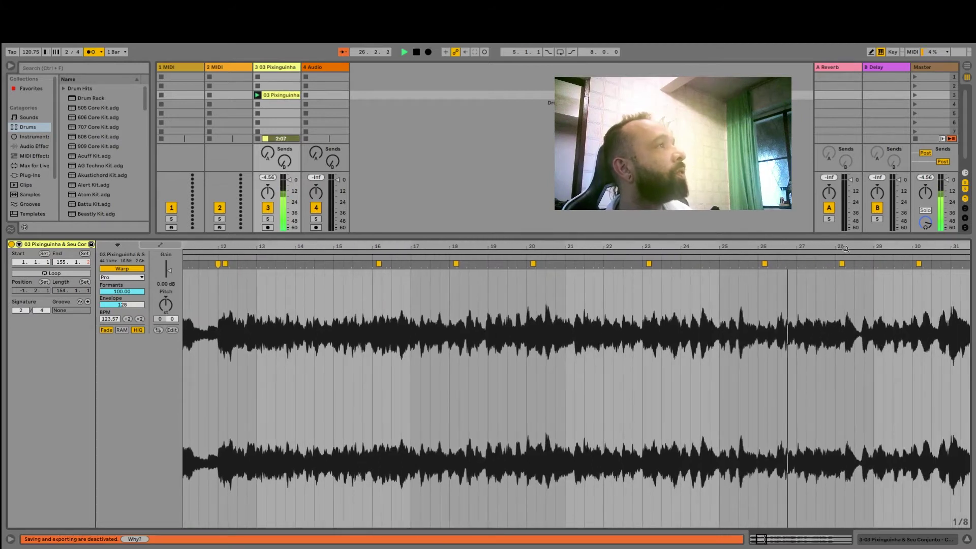
{"action": "key", "text": "plus"}
{"action": "key", "text": "plus"}
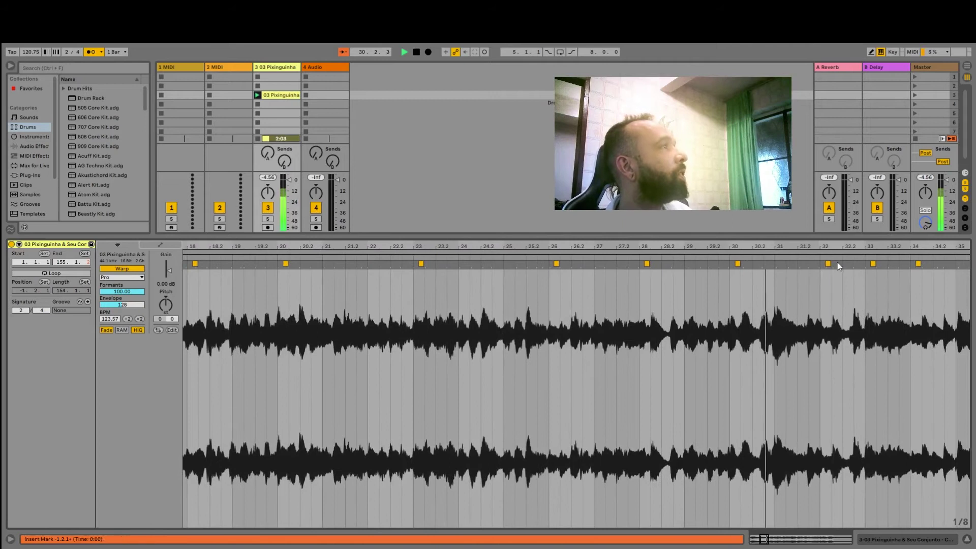
{"action": "key", "text": "plus"}
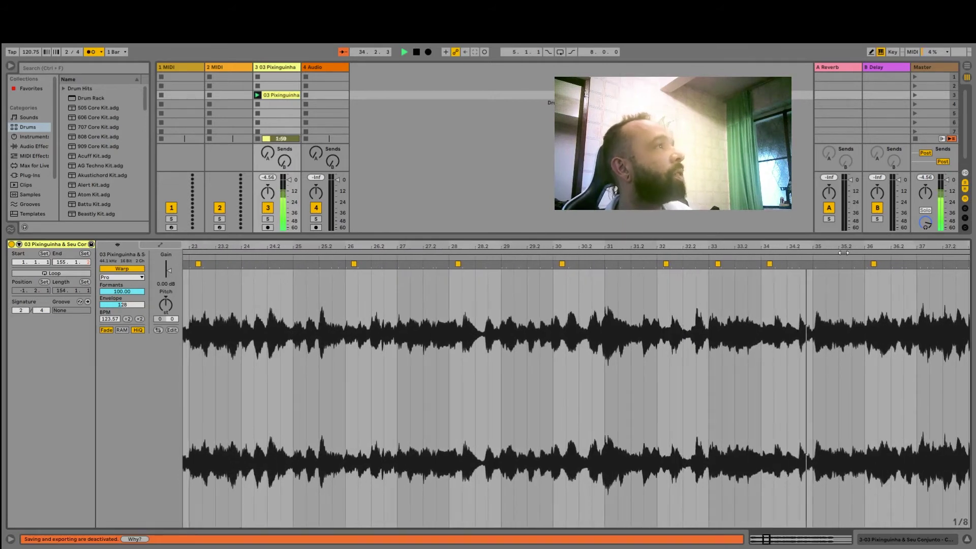
{"action": "left_click_drag", "start_coordinate": [827, 253], "coordinate": [704, 256]}
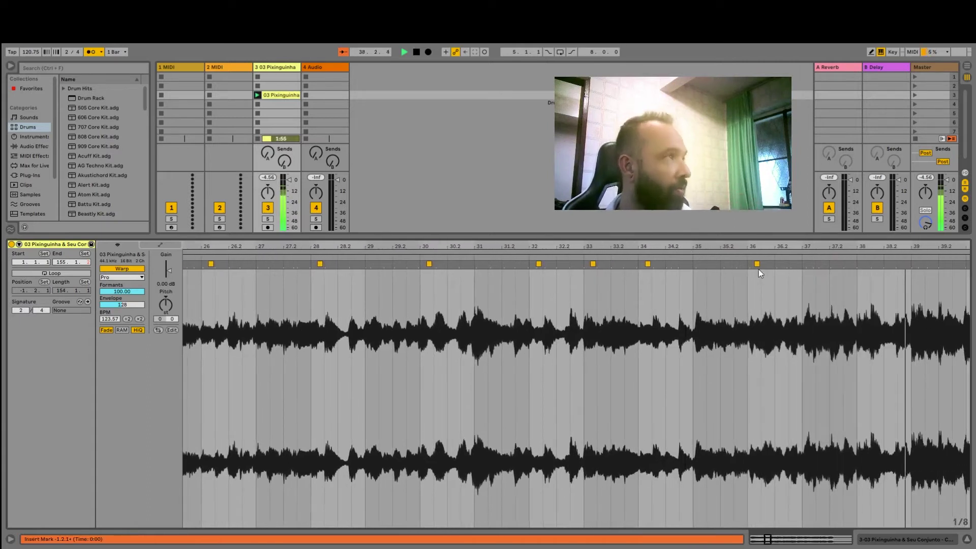
- Align the transients near bars 39, 37.2 and 38 with warp markers at 39.1.1, 37.2.1 and 38.1.1
{"action": "left_click_drag", "start_coordinate": [823, 249], "coordinate": [721, 248]}
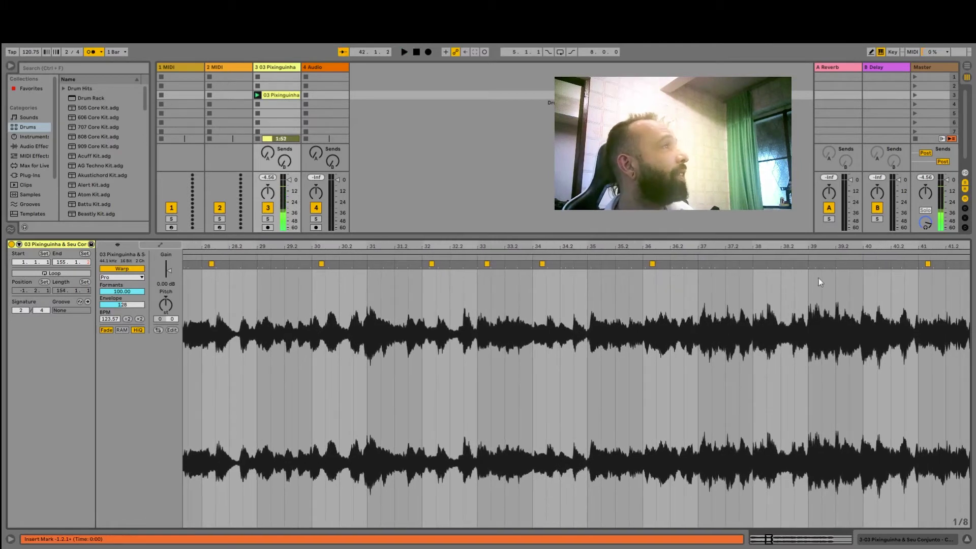
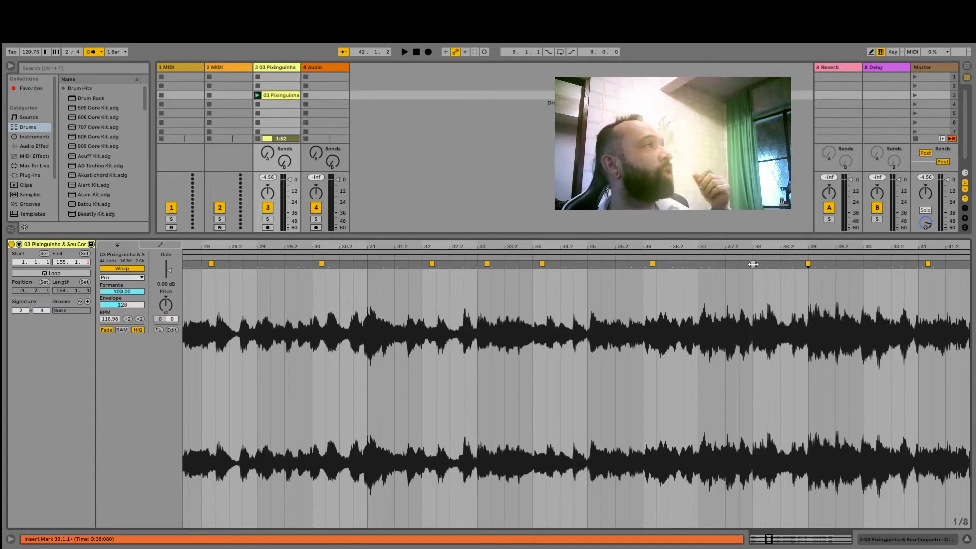
{"action": "mouse_move", "coordinate": [754, 265]}
{"action": "left_mouse_down"}
{"action": "mouse_move", "coordinate": [697, 271]}
{"action": "mouse_move", "coordinate": [780, 274]}
{"action": "mouse_move", "coordinate": [697, 275]}
{"action": "mouse_move", "coordinate": [761, 286]}
{"action": "mouse_move", "coordinate": [700, 283]}
{"action": "mouse_move", "coordinate": [771, 283]}
{"action": "mouse_move", "coordinate": [711, 285]}
{"action": "mouse_move", "coordinate": [738, 300]}
{"action": "left_mouse_up"}
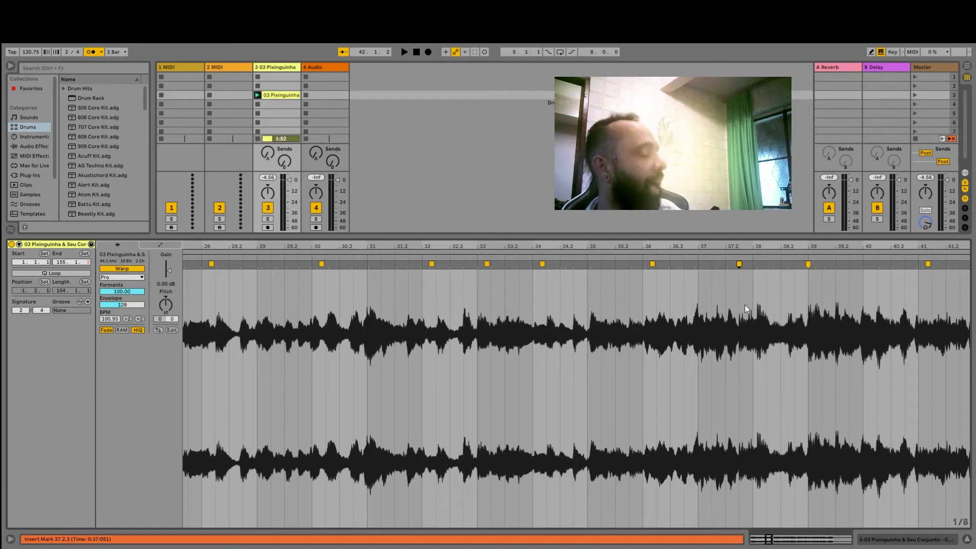
{"action": "double_click", "coordinate": [743, 306]}
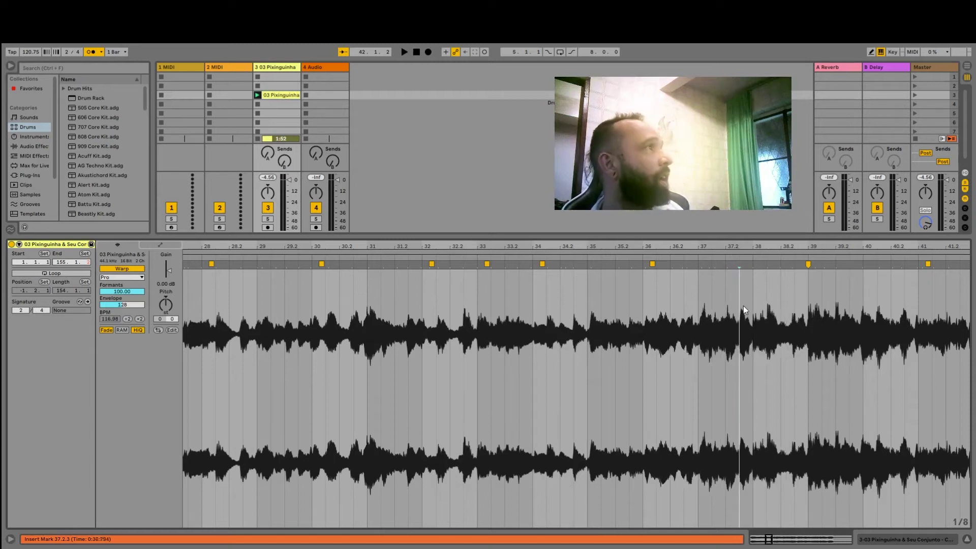
{"action": "left_click_drag", "start_coordinate": [712, 246], "coordinate": [717, 295]}
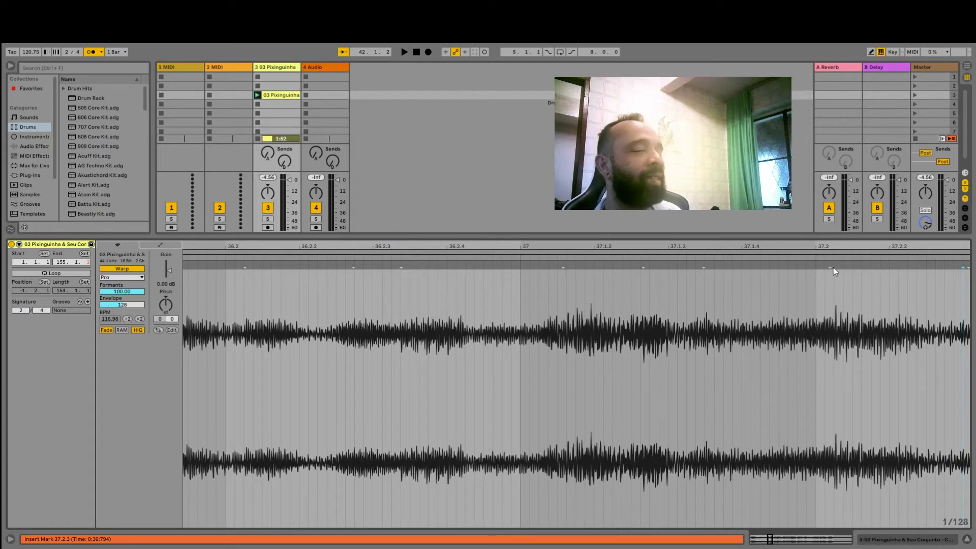
{"action": "mouse_move", "coordinate": [833, 268]}
{"action": "left_mouse_down"}
{"action": "mouse_move", "coordinate": [817, 264]}
{"action": "mouse_move", "coordinate": [818, 206]}
{"action": "left_mouse_up"}
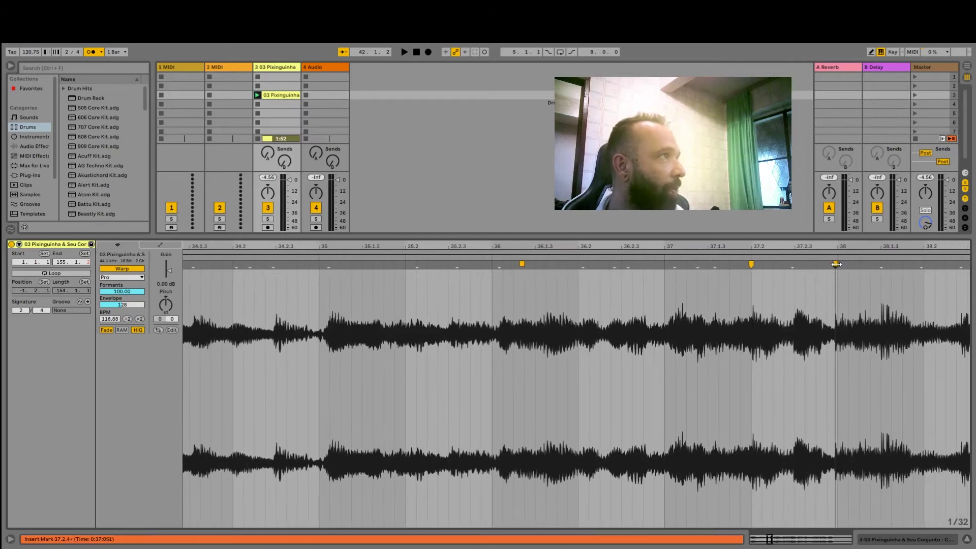
{"action": "left_click_drag", "start_coordinate": [836, 264], "coordinate": [837, 265]}
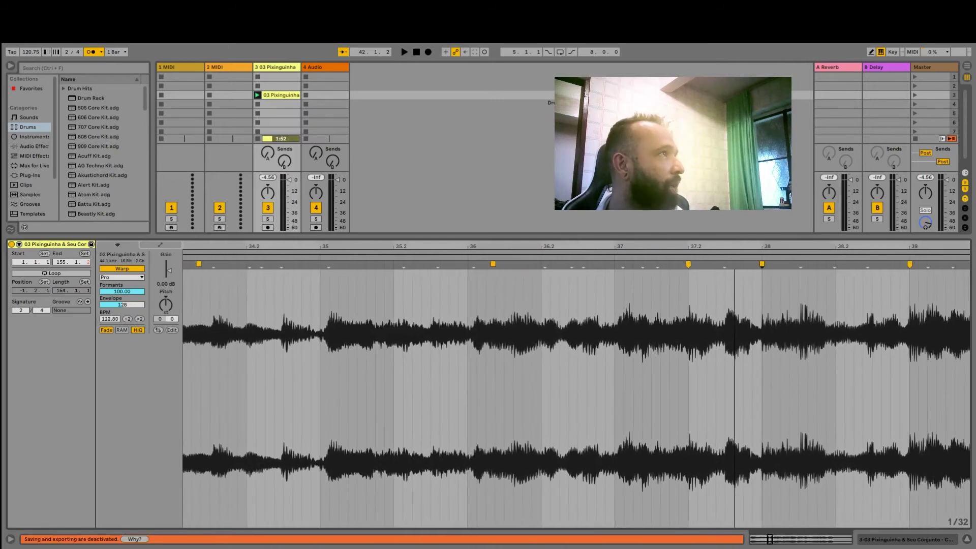
- Align the strong transient near bar 35 with a warp marker at 35.1.1
{"action": "left_click_drag", "start_coordinate": [774, 246], "coordinate": [775, 231]}
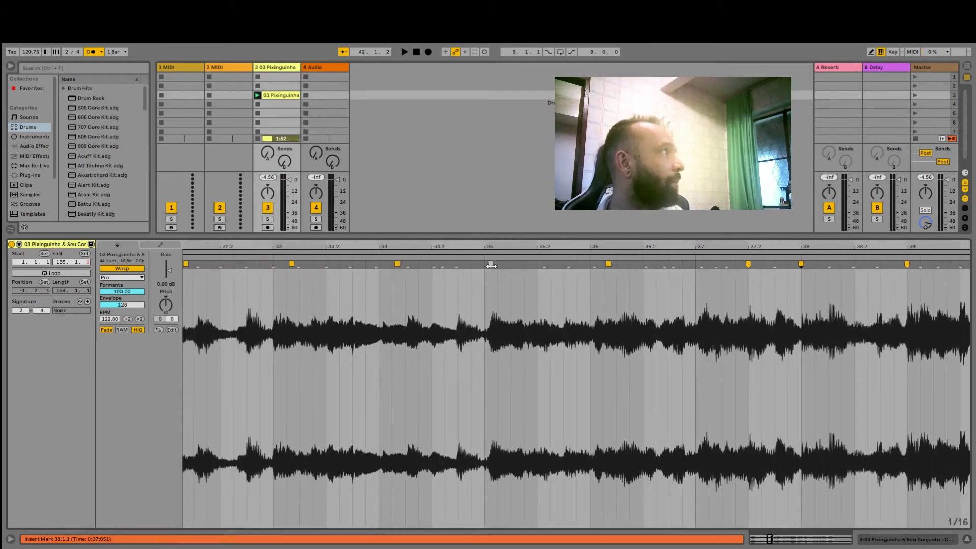
{"action": "left_click_drag", "start_coordinate": [491, 265], "coordinate": [486, 267]}
{"action": "key", "text": "ctrl+s"}
{"action": "left_click_drag", "start_coordinate": [323, 246], "coordinate": [322, 246]}
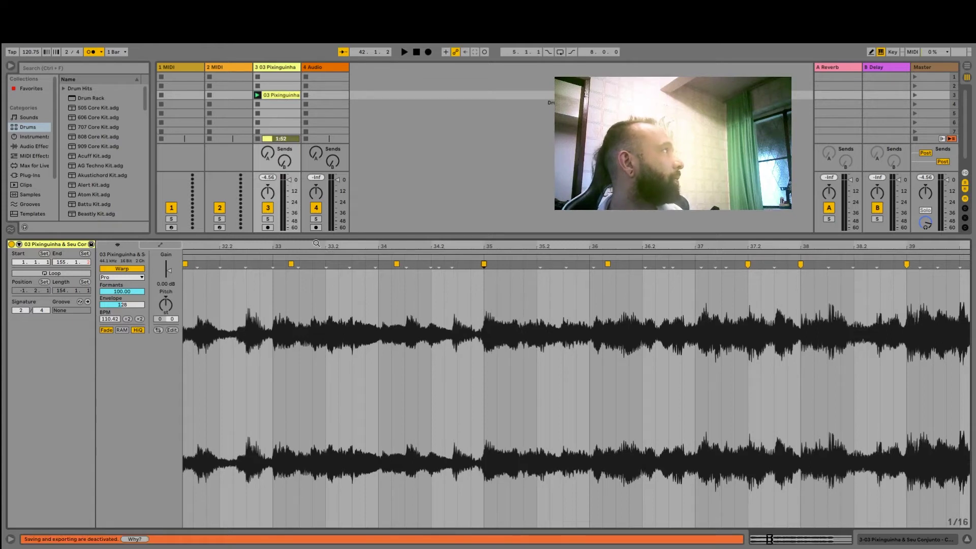
- Play the clip from about bar 31 to bar 62 and check the transients against the metronome
{"action": "left_click_drag", "start_coordinate": [455, 241], "coordinate": [452, 229]}
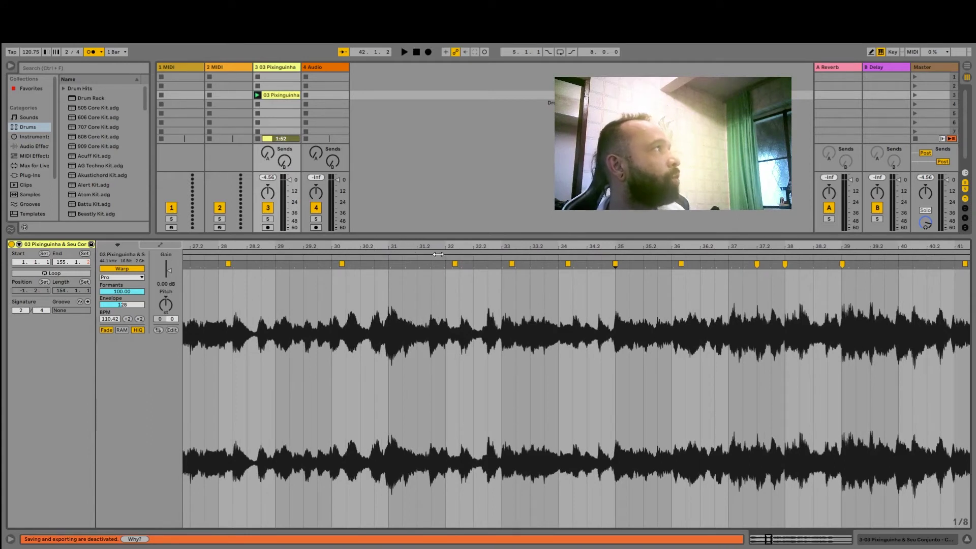
{"action": "left_click", "coordinate": [387, 256]}
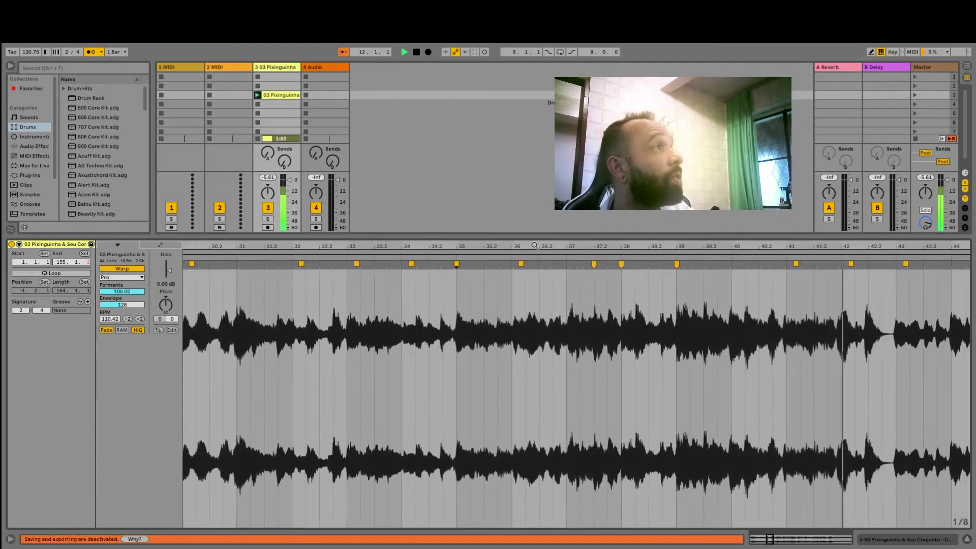
{"action": "left_click_drag", "start_coordinate": [617, 251], "coordinate": [617, 234]}
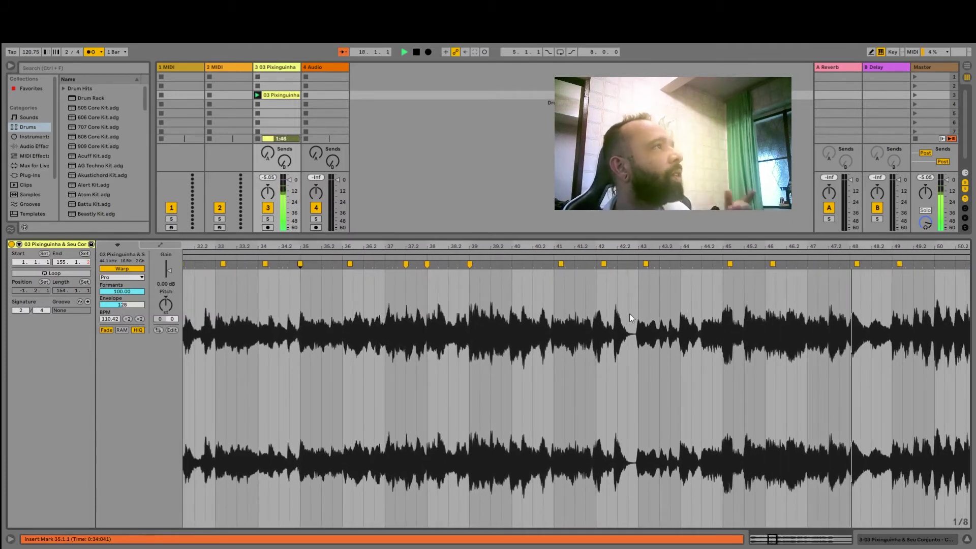
{"action": "mouse_move", "coordinate": [617, 234]}
{"action": "left_mouse_down"}
{"action": "mouse_move", "coordinate": [618, 223]}
{"action": "mouse_move", "coordinate": [631, 246]}
{"action": "left_mouse_up"}
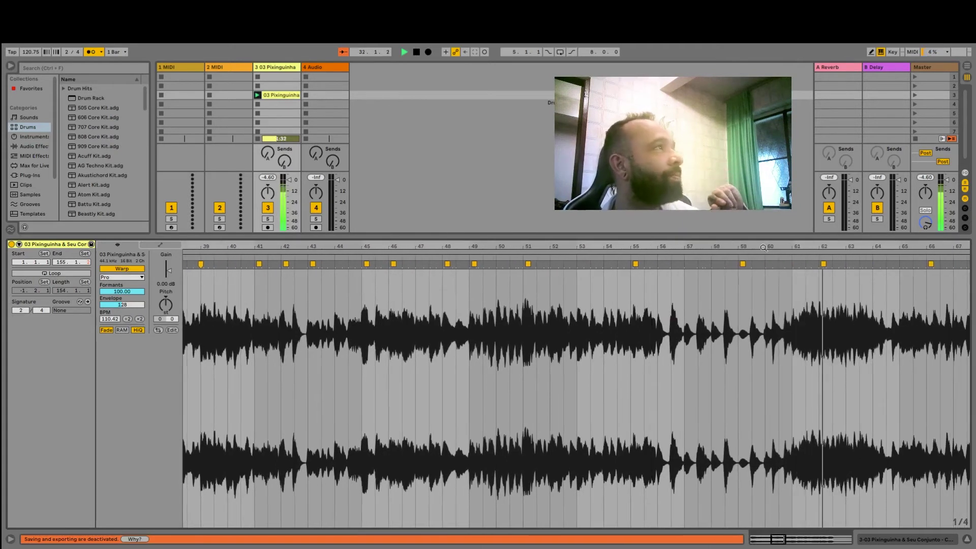
- Align the transients around bars 56 and 57 with warp markers at 57.1.1, 56.2.1 and 56.1.1
{"action": "left_click_drag", "start_coordinate": [661, 247], "coordinate": [596, 299]}
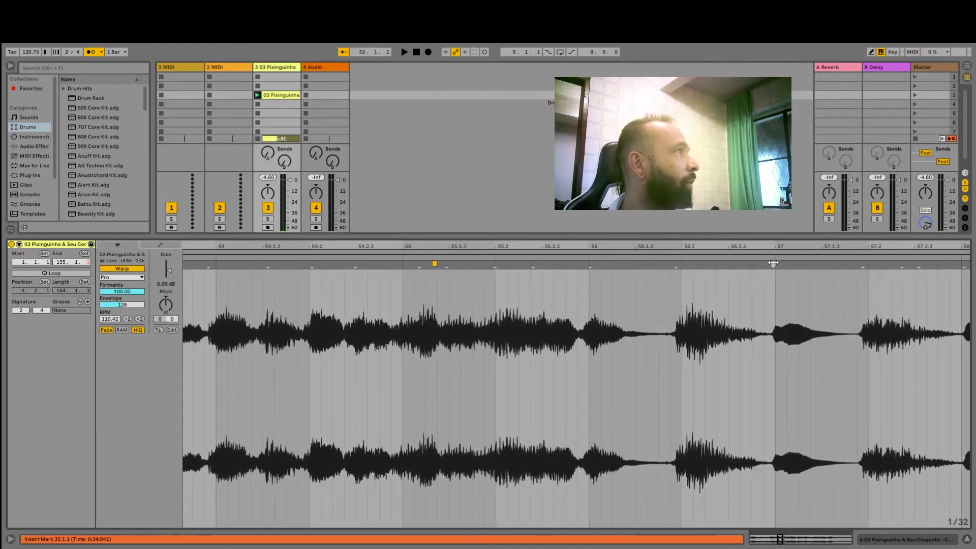
{"action": "left_click_drag", "start_coordinate": [773, 264], "coordinate": [774, 264]}
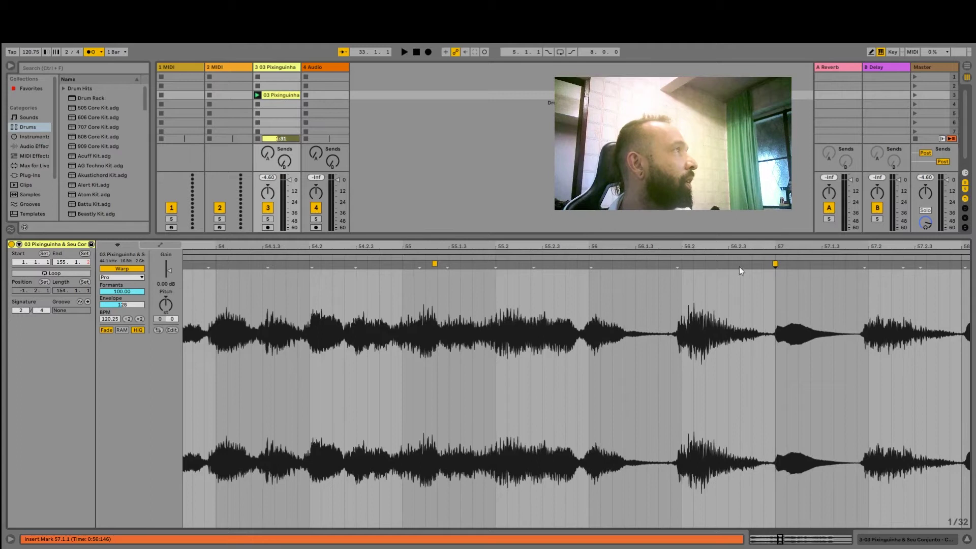
{"action": "left_click_drag", "start_coordinate": [676, 265], "coordinate": [681, 267]}
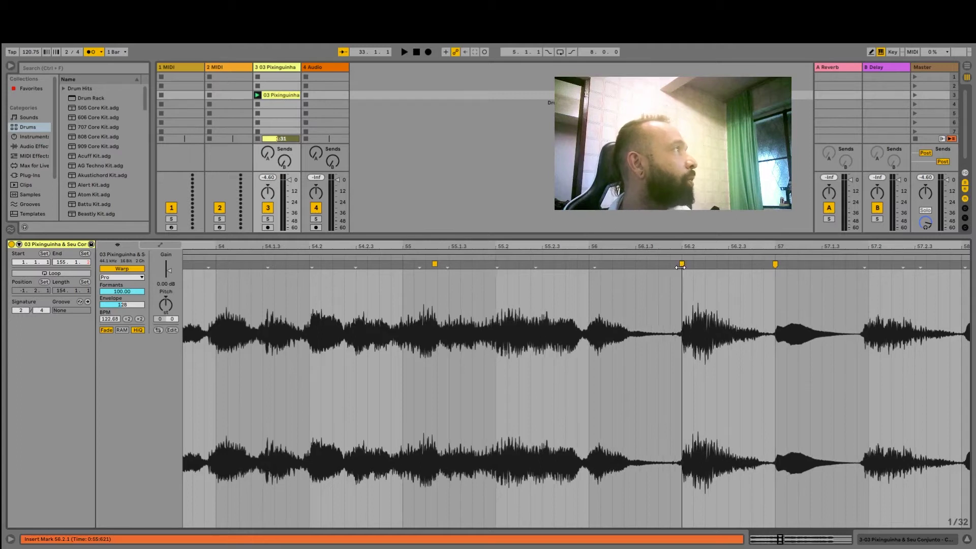
{"action": "left_click_drag", "start_coordinate": [595, 265], "coordinate": [588, 265]}
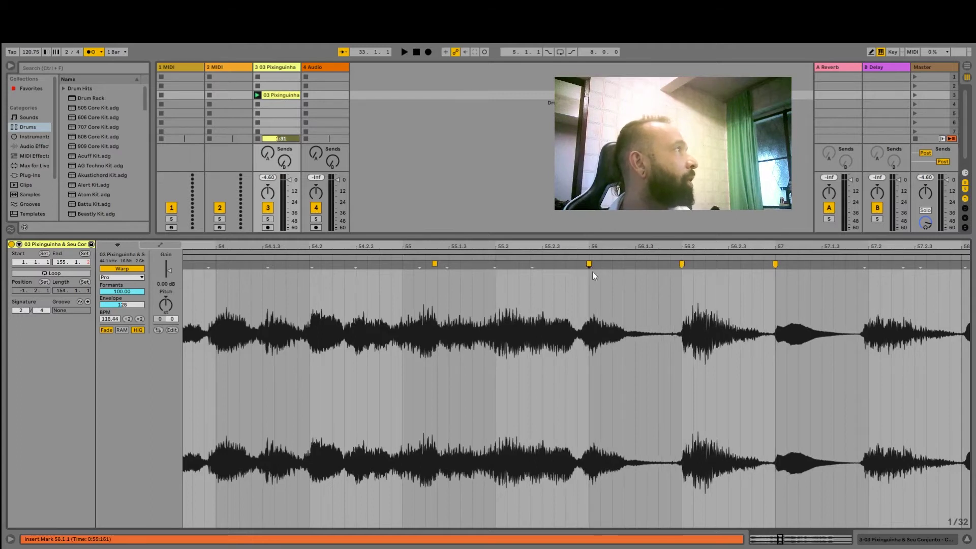
- Align the next three transients with warp markers at 57.2.1, 58.1.1 and 58.2.1
{"action": "left_click_drag", "start_coordinate": [739, 248], "coordinate": [586, 245]}
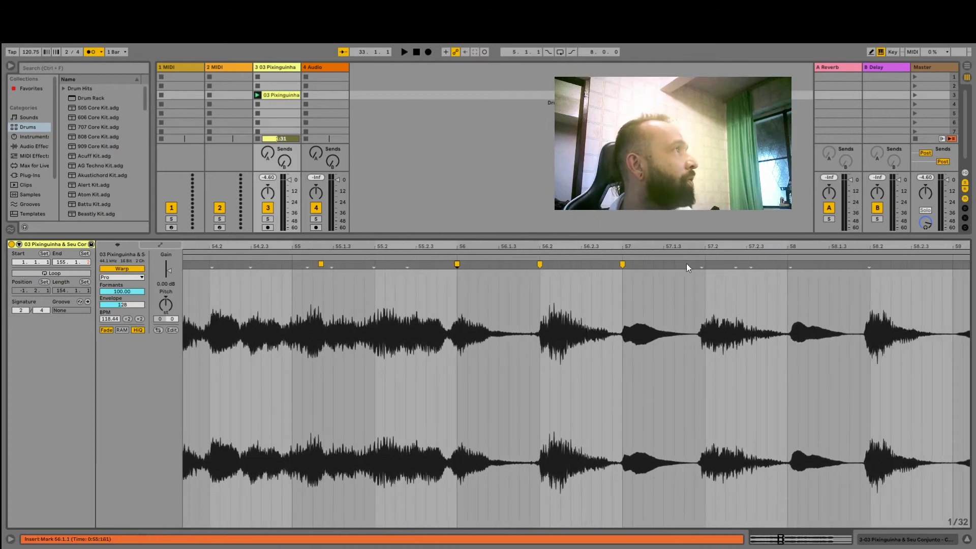
{"action": "left_click_drag", "start_coordinate": [701, 265], "coordinate": [705, 265]}
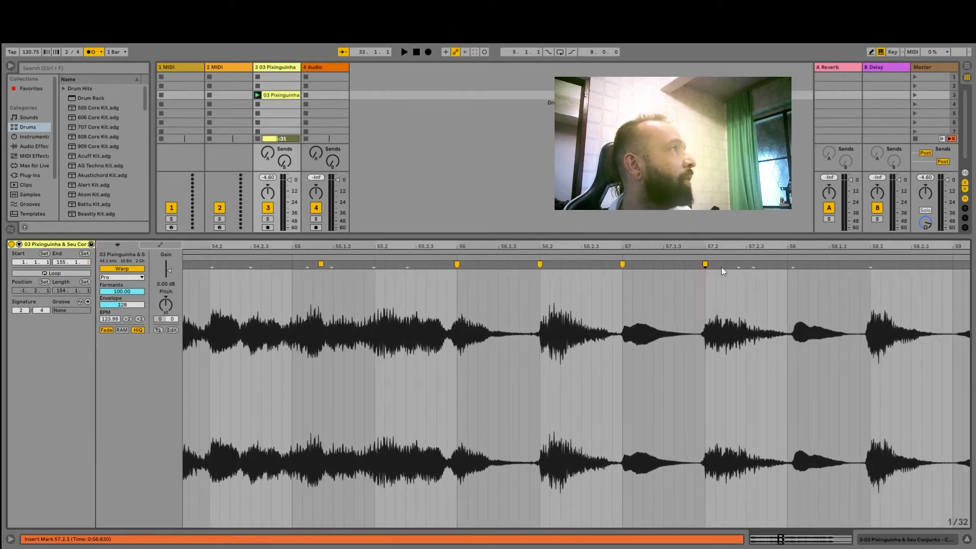
{"action": "left_click_drag", "start_coordinate": [793, 266], "coordinate": [786, 265]}
{"action": "left_click_drag", "start_coordinate": [845, 247], "coordinate": [738, 263]}
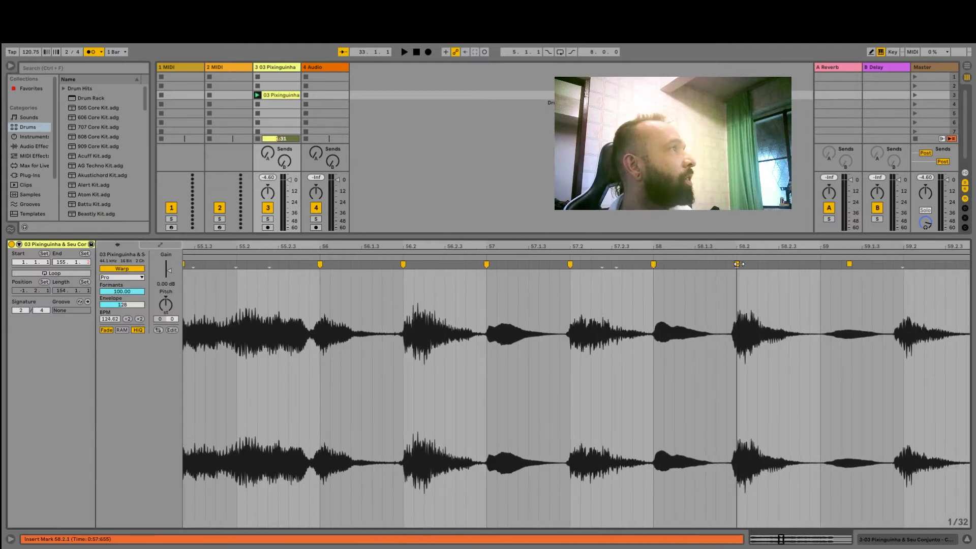
- Align the transient near 59.2 with a warp marker at 59.2.1 and remove the misplaced marker at 59.1.2
{"action": "left_click_drag", "start_coordinate": [837, 246], "coordinate": [712, 248]}
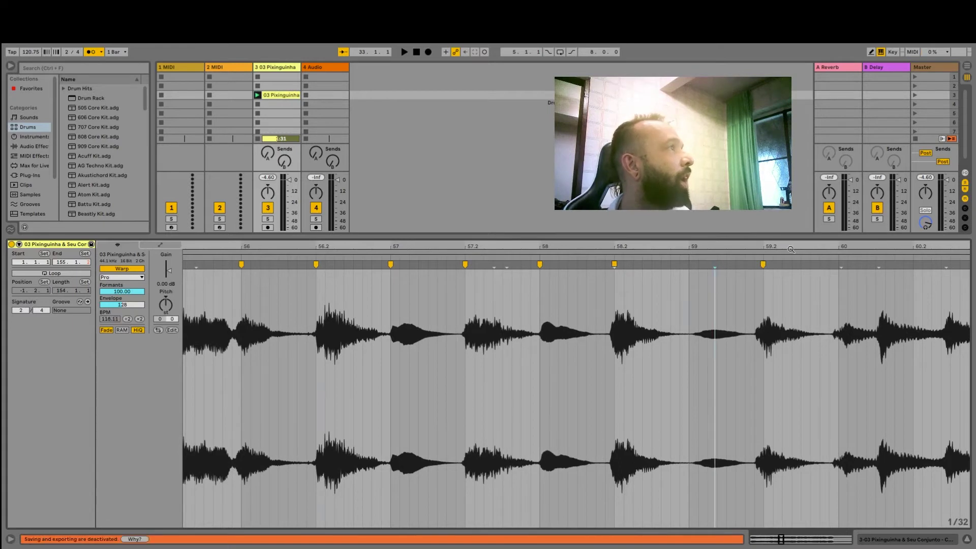
{"action": "key", "text": "ctrl+a"}
{"action": "scroll", "coordinate": [655, 275], "scroll_direction": "down", "scroll_amount": 4}
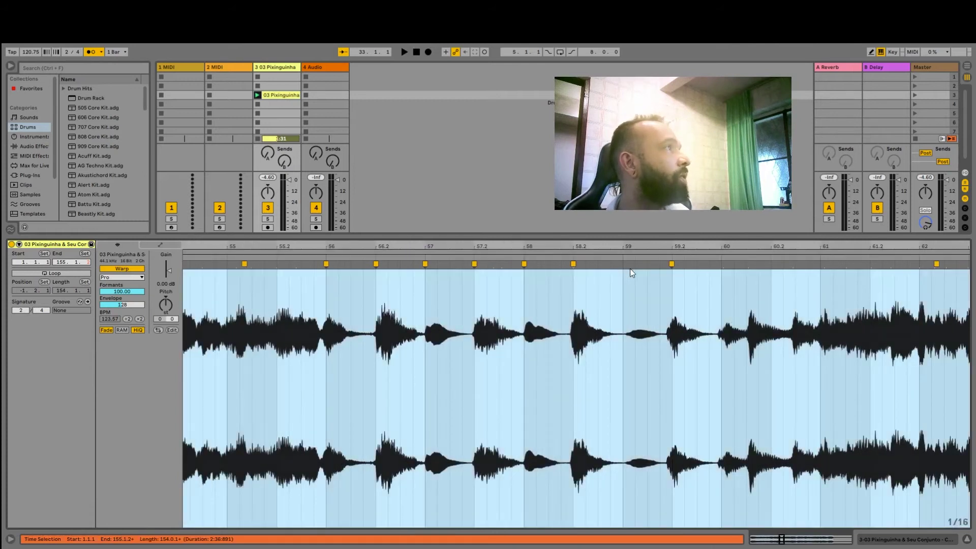
{"action": "left_click", "coordinate": [635, 268]}
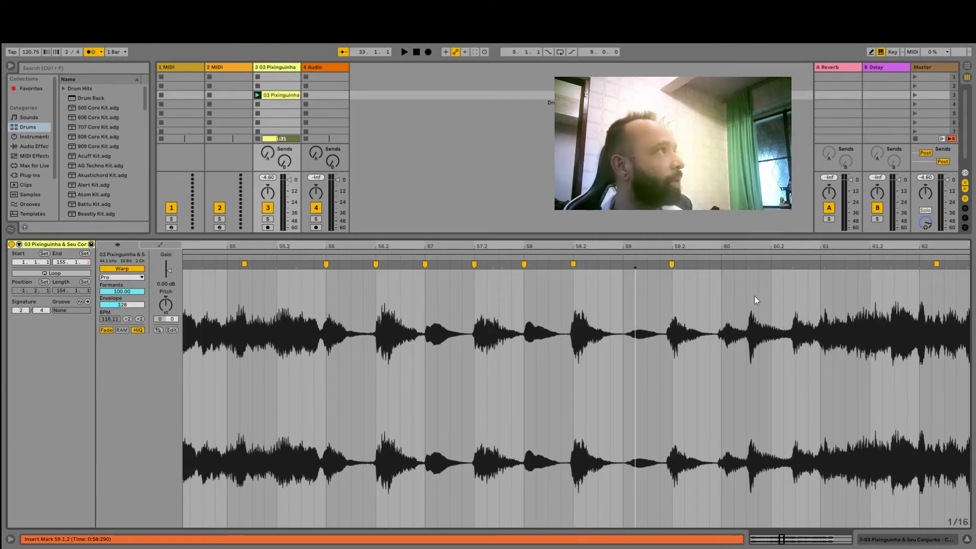
- Align the downbeats of bars 60 to 63 with warp markers at 60.1.1, 61.1.1, 62.1.1 and 63.1.1
{"action": "left_click_drag", "start_coordinate": [724, 264], "coordinate": [721, 264]}
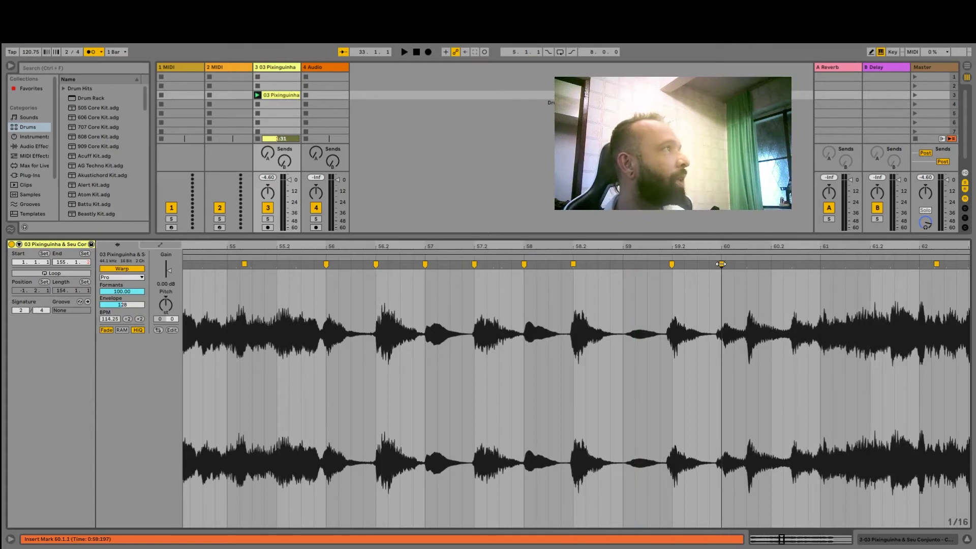
{"action": "left_click_drag", "start_coordinate": [823, 265], "coordinate": [813, 231]}
{"action": "mouse_move", "coordinate": [879, 253]}
{"action": "left_mouse_down"}
{"action": "mouse_move", "coordinate": [862, 272]}
{"action": "mouse_move", "coordinate": [869, 264]}
{"action": "left_mouse_up"}
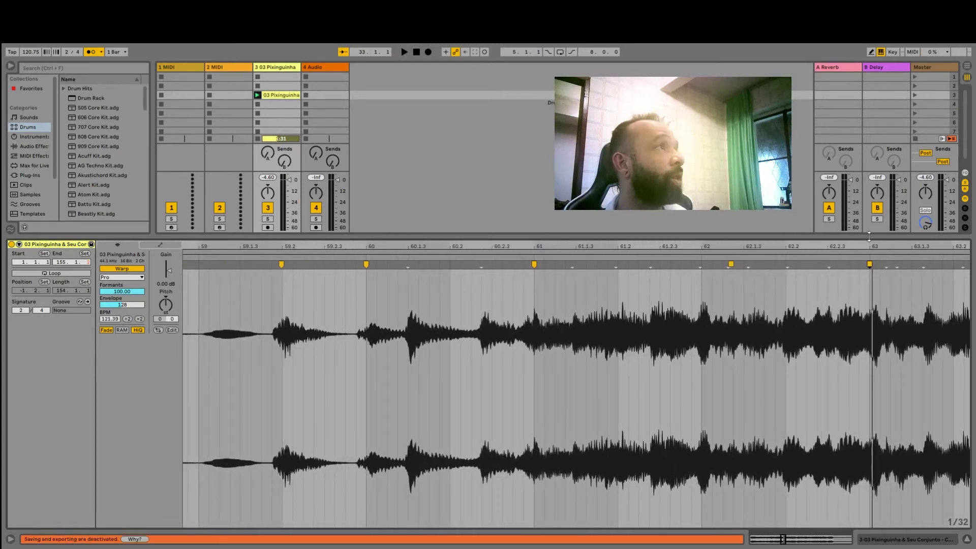
{"action": "key", "text": "minus"}
{"action": "left_click_drag", "start_coordinate": [738, 264], "coordinate": [717, 266]}
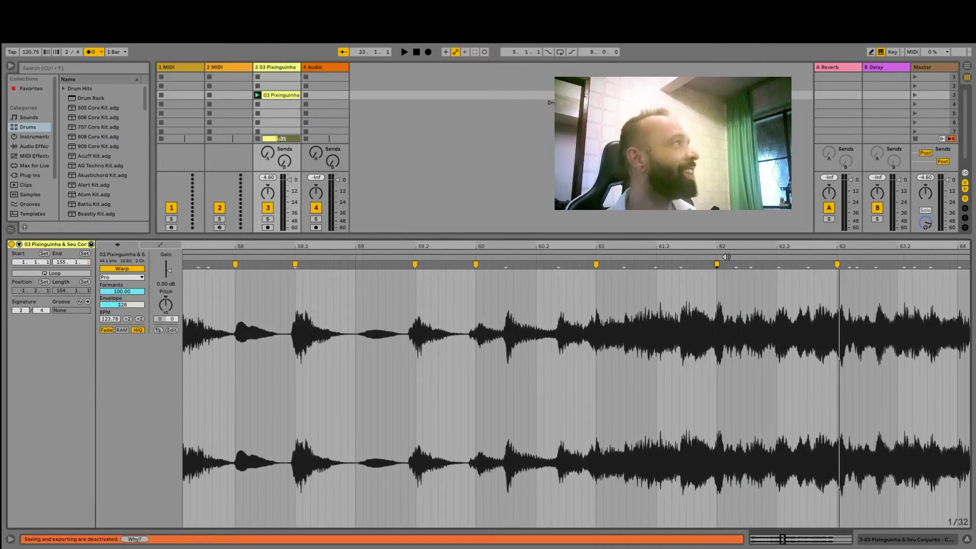
- Align the transient near bar 64 with a warp marker at 64.1.1
{"action": "key", "text": "minus"}
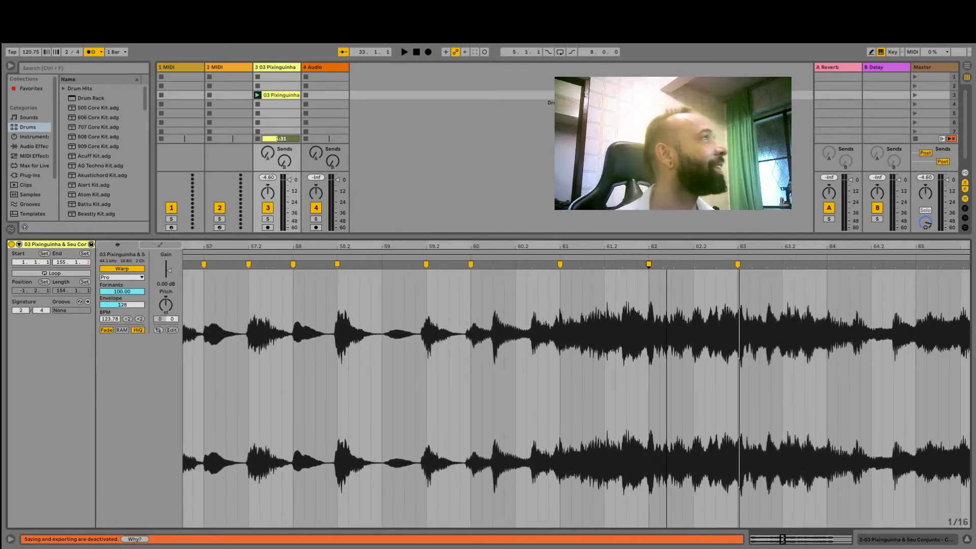
{"action": "left_click_drag", "start_coordinate": [824, 242], "coordinate": [829, 268]}
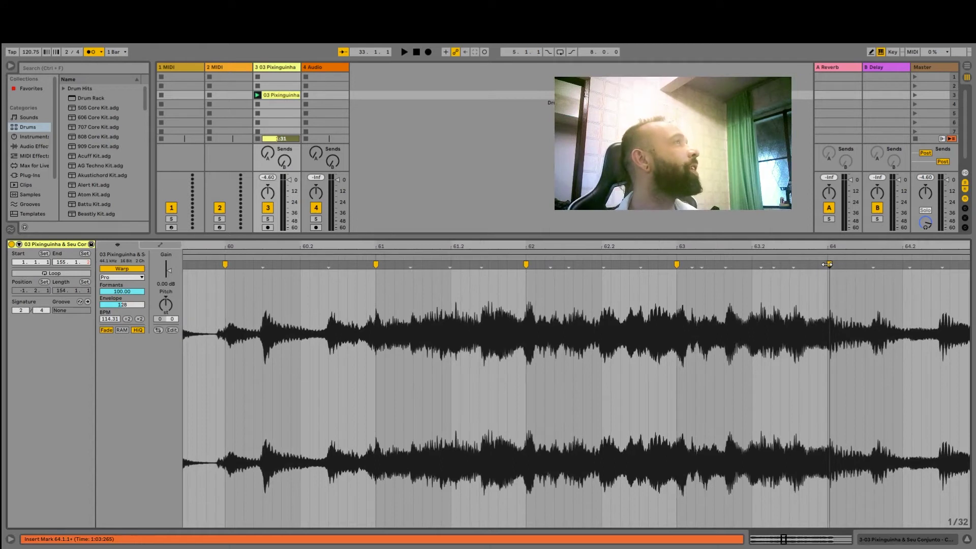
{"action": "left_click_drag", "start_coordinate": [828, 264], "coordinate": [799, 250]}
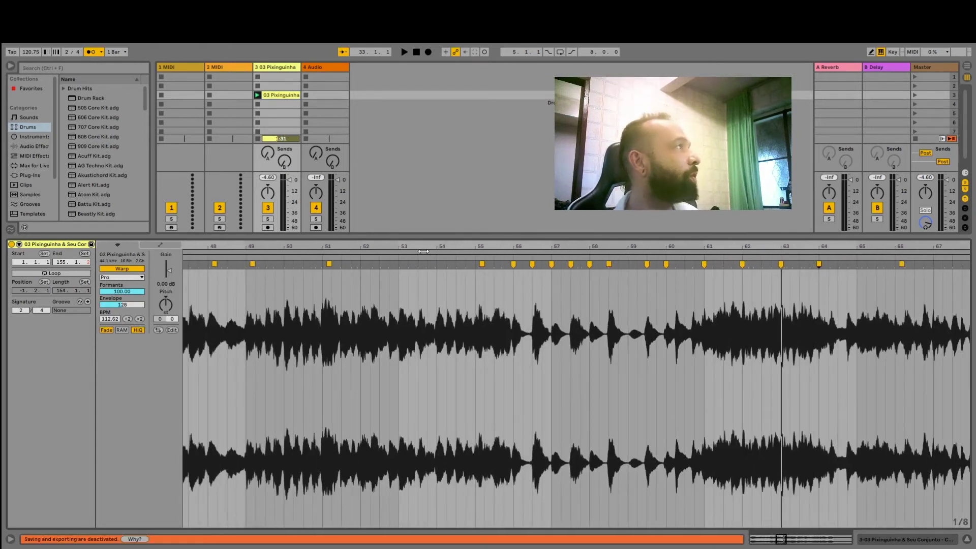
- Play the clip from about bar 51 to bar 101 and examine how the transients follow the metronome
{"action": "left_click", "coordinate": [321, 256]}
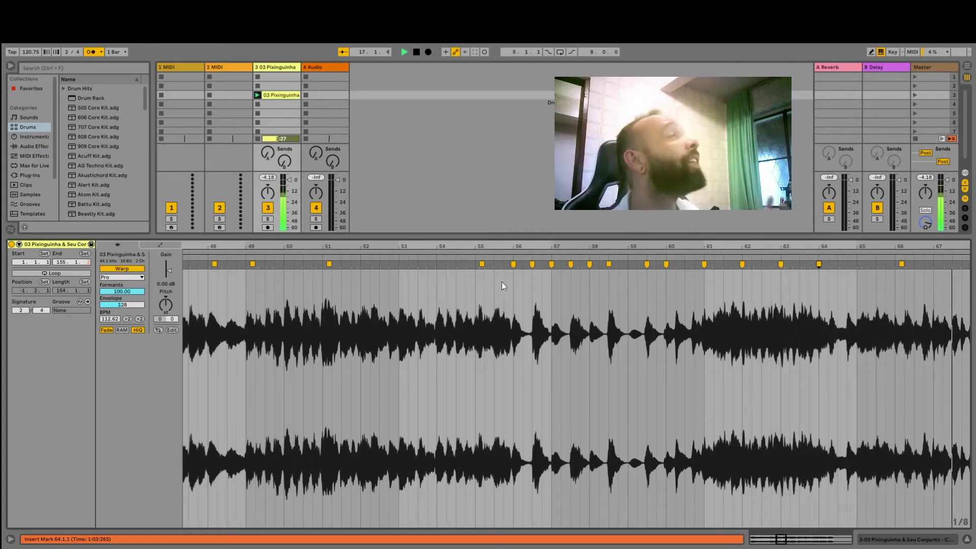
{"action": "left_click_drag", "start_coordinate": [688, 243], "coordinate": [643, 243]}
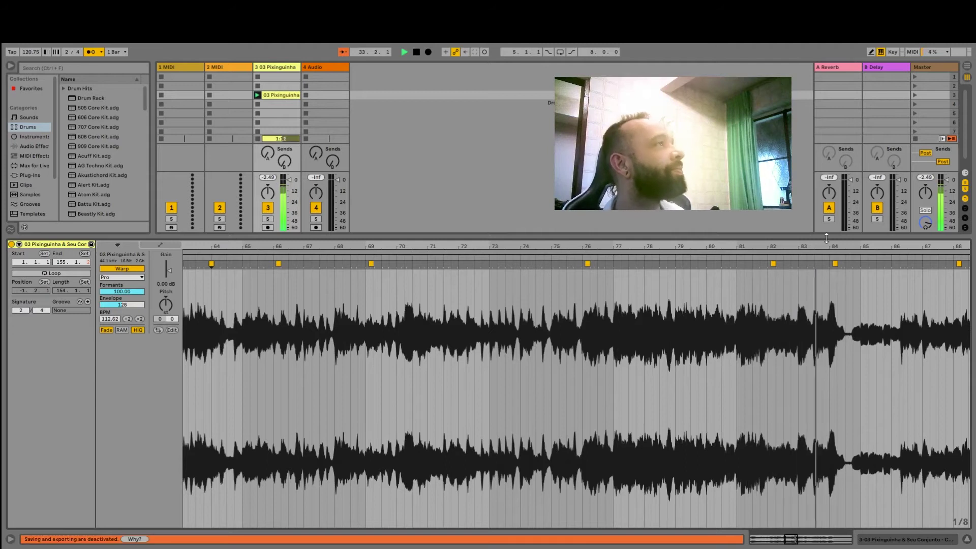
{"action": "key", "text": "minus"}
{"action": "left_click_drag", "start_coordinate": [449, 246], "coordinate": [449, 242]}
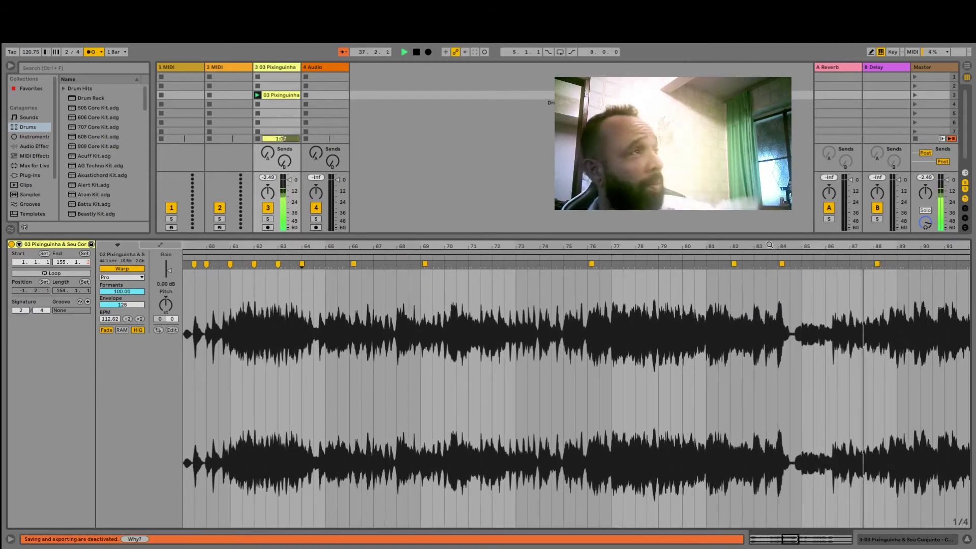
{"action": "left_click_drag", "start_coordinate": [769, 245], "coordinate": [770, 237]}
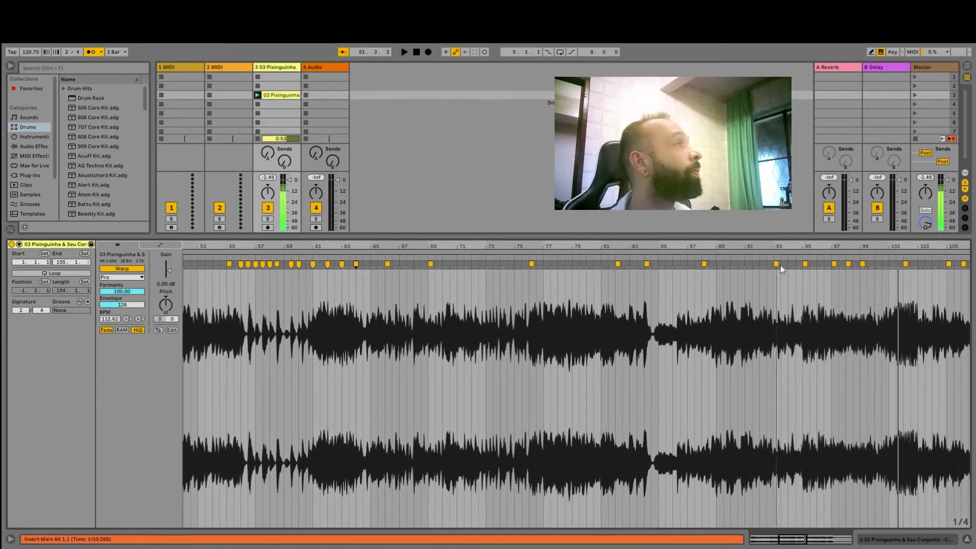
- Replay the clip from bar 93 to about bar 96 and inspect the transients around the bar 93 marker
{"action": "left_click", "coordinate": [778, 257]}
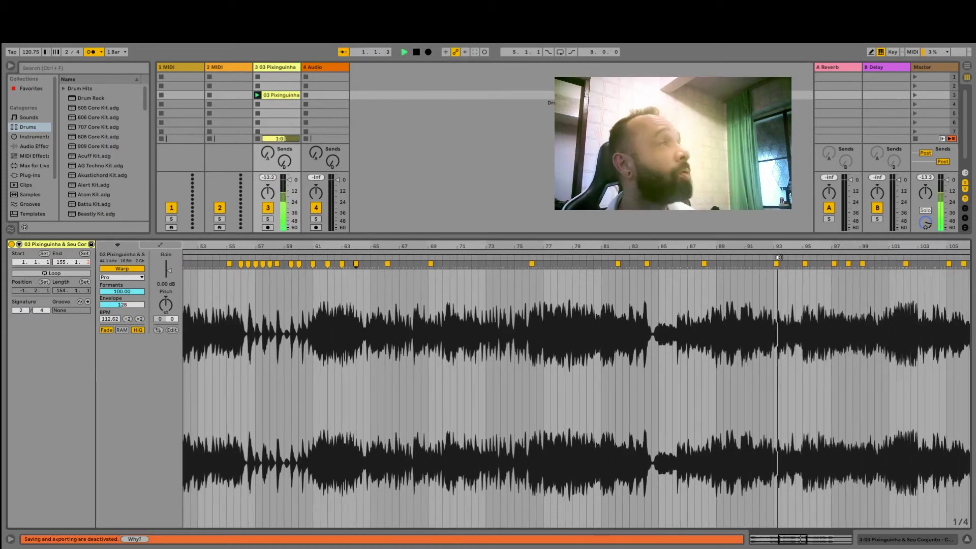
{"action": "left_click_drag", "start_coordinate": [778, 246], "coordinate": [779, 285]}
{"action": "left_click_drag", "start_coordinate": [746, 246], "coordinate": [745, 248]}
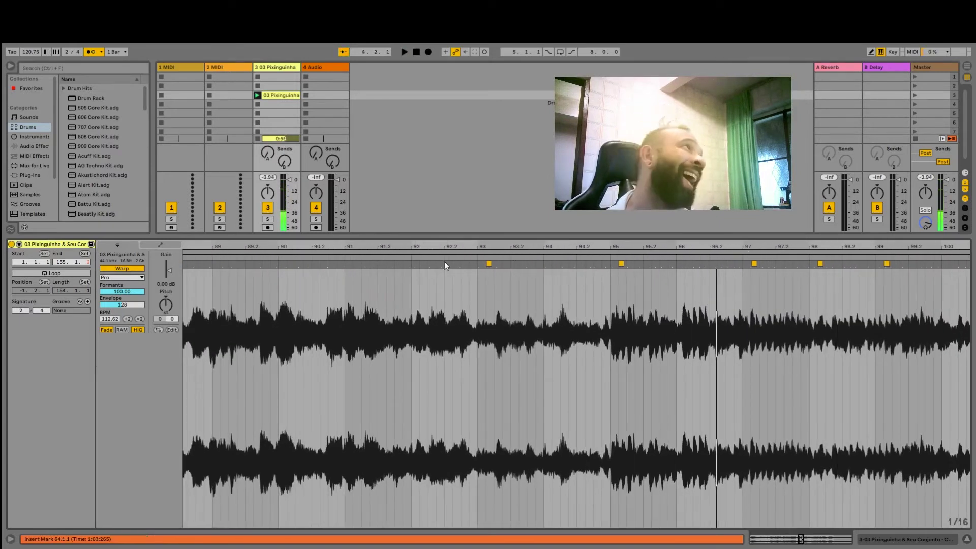
- Remove the off-beat warp markers just after bars 93 and 95, and align the bar 93 downbeat with a marker at 93.1.1
{"action": "left_click", "coordinate": [267, 257]}
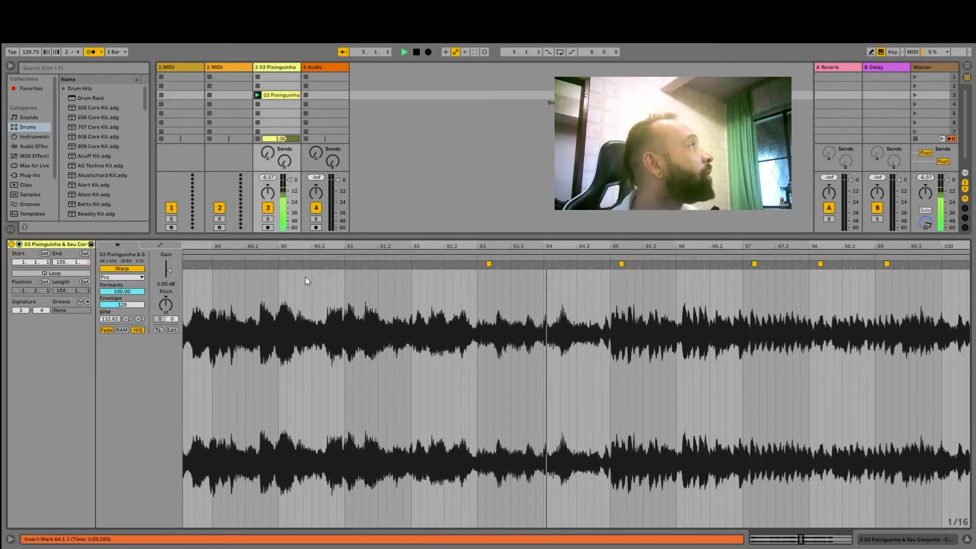
{"action": "key", "text": "space"}
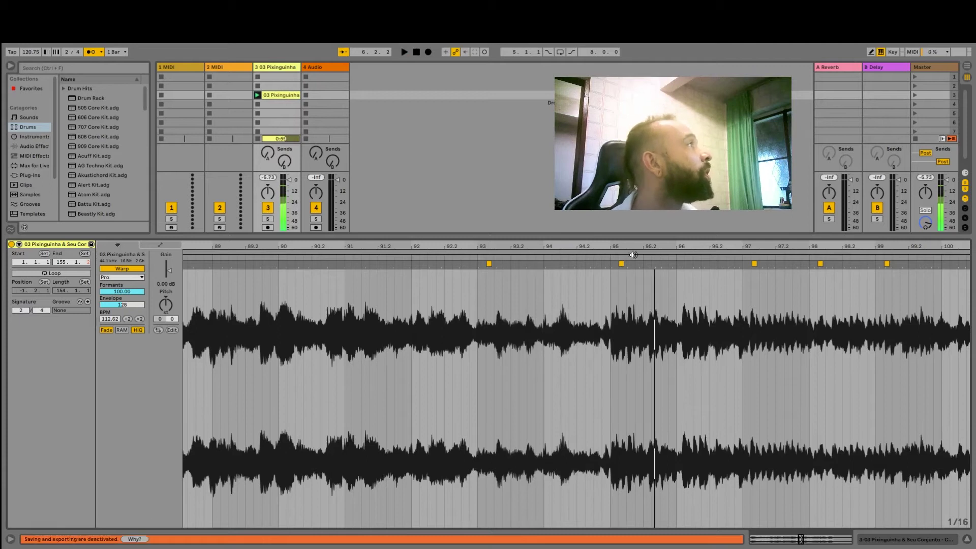
{"action": "double_click", "coordinate": [621, 264]}
{"action": "left_click_drag", "start_coordinate": [599, 246], "coordinate": [477, 278]}
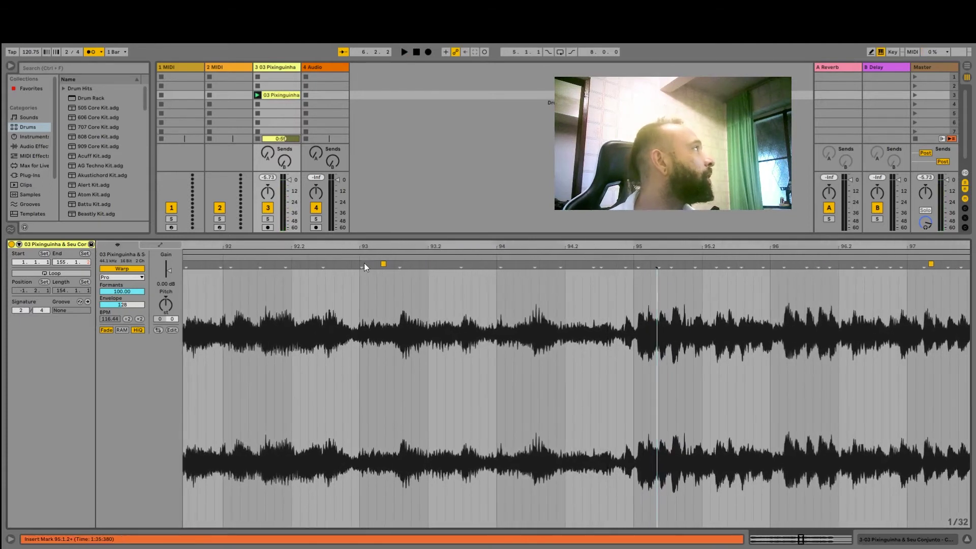
{"action": "left_click_drag", "start_coordinate": [360, 264], "coordinate": [358, 264]}
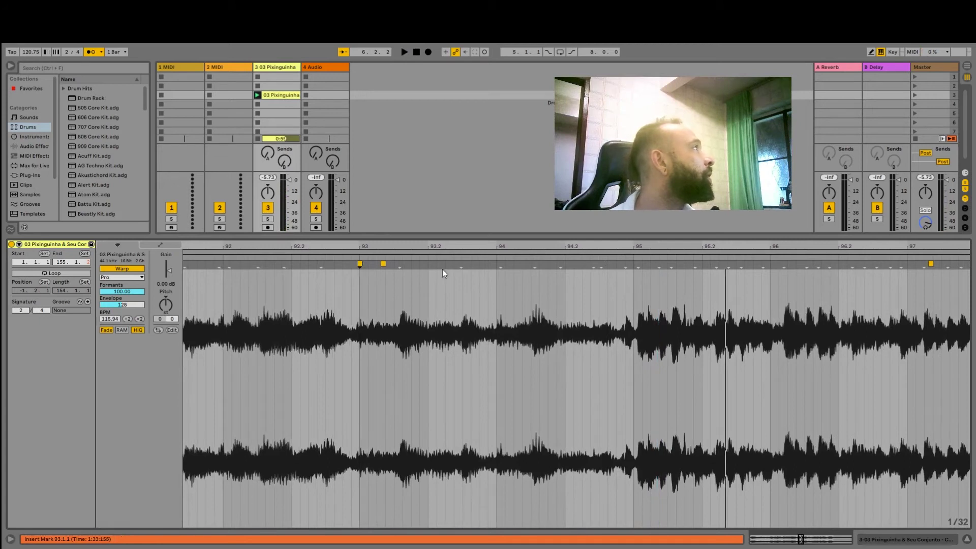
{"action": "double_click", "coordinate": [382, 265]}
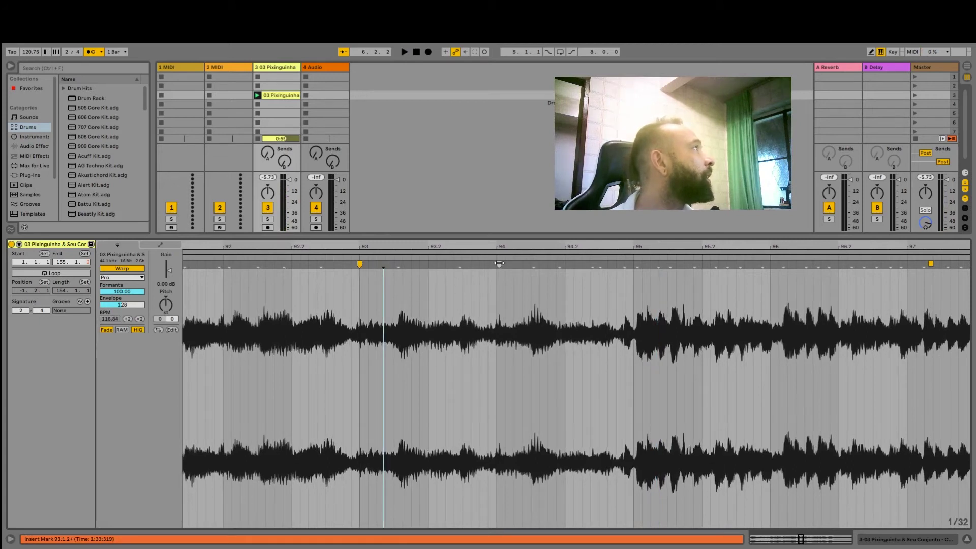
- Align the downbeats of bars 94 and 95 with warp markers at 94.1.1 and 95.1.1, and replay the section
{"action": "left_click_drag", "start_coordinate": [499, 264], "coordinate": [496, 264]}
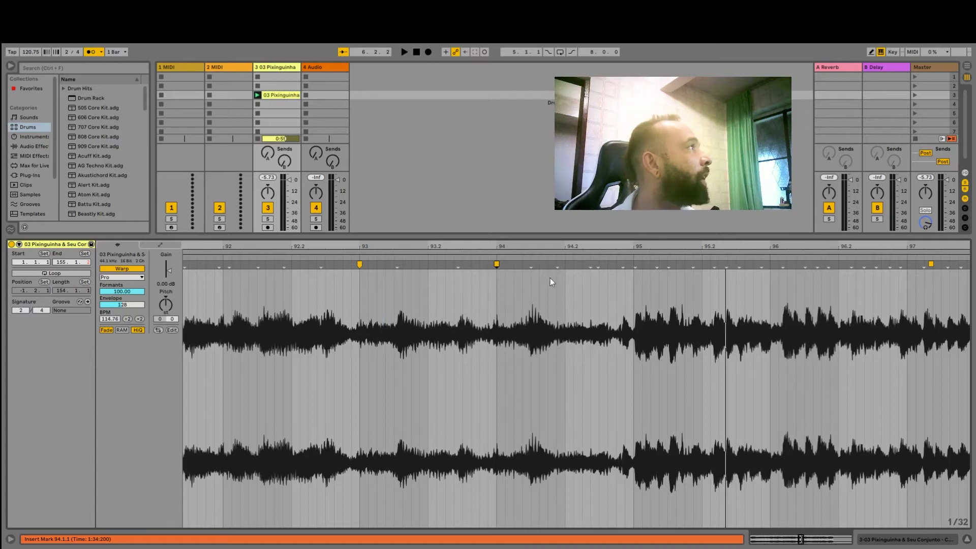
{"action": "left_click", "coordinate": [638, 268]}
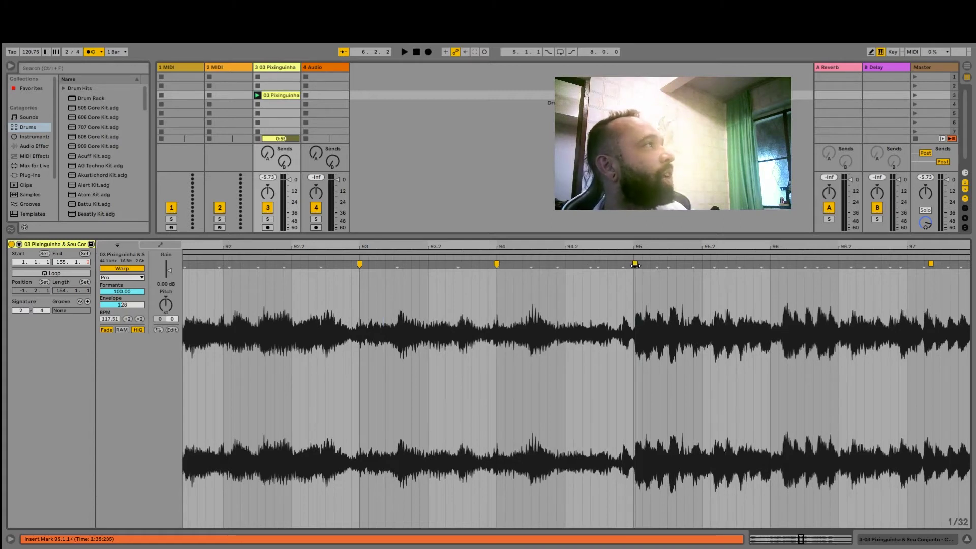
{"action": "left_click_drag", "start_coordinate": [635, 266], "coordinate": [633, 265]}
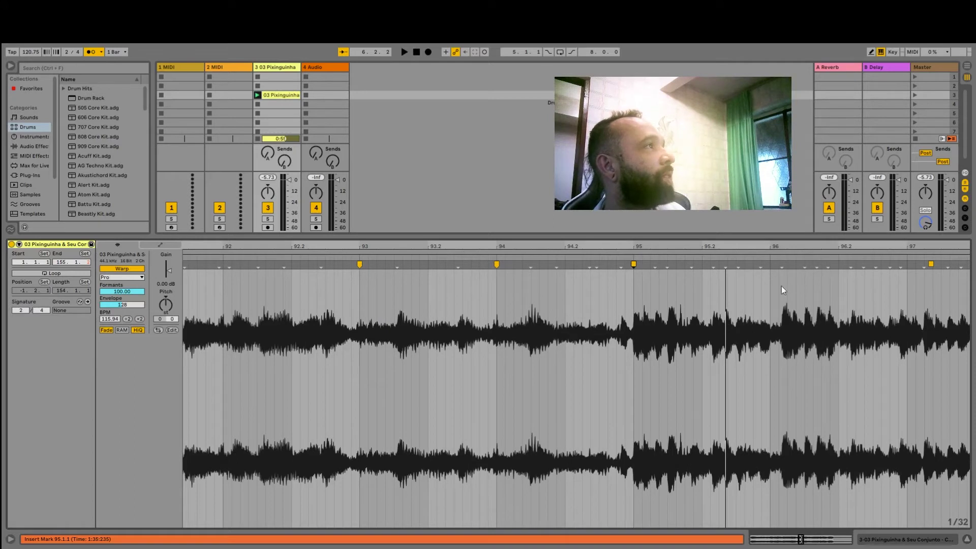
{"action": "left_click", "coordinate": [309, 259]}
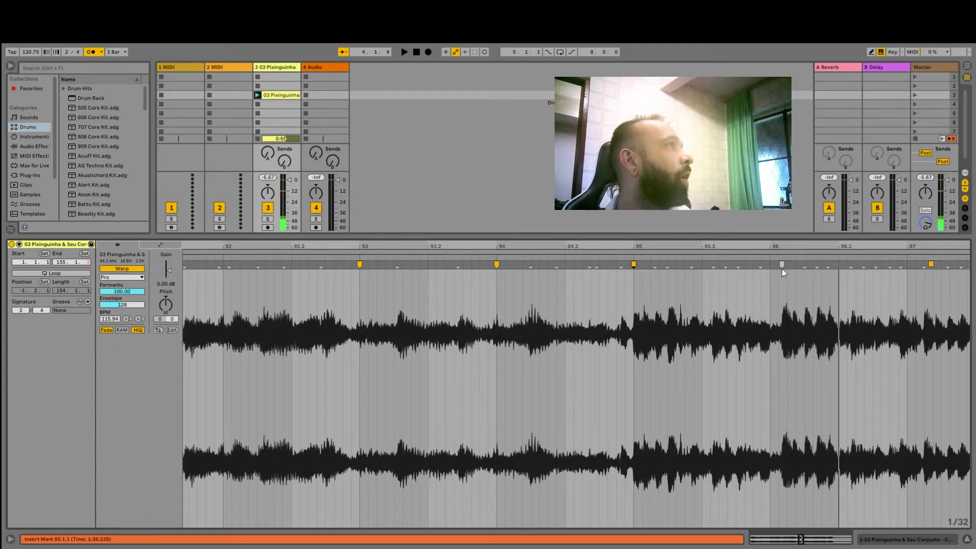
- Try to align the transient just after bar 96 with a warp marker at 96.1.1 and inspect the surrounding bars
{"action": "left_click_drag", "start_coordinate": [782, 269], "coordinate": [770, 265]}
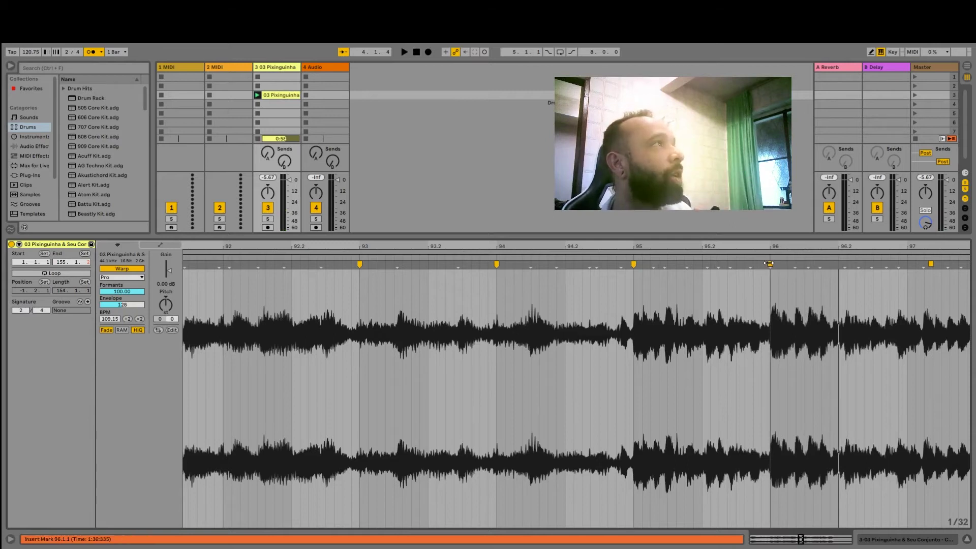
{"action": "double_click", "coordinate": [810, 443]}
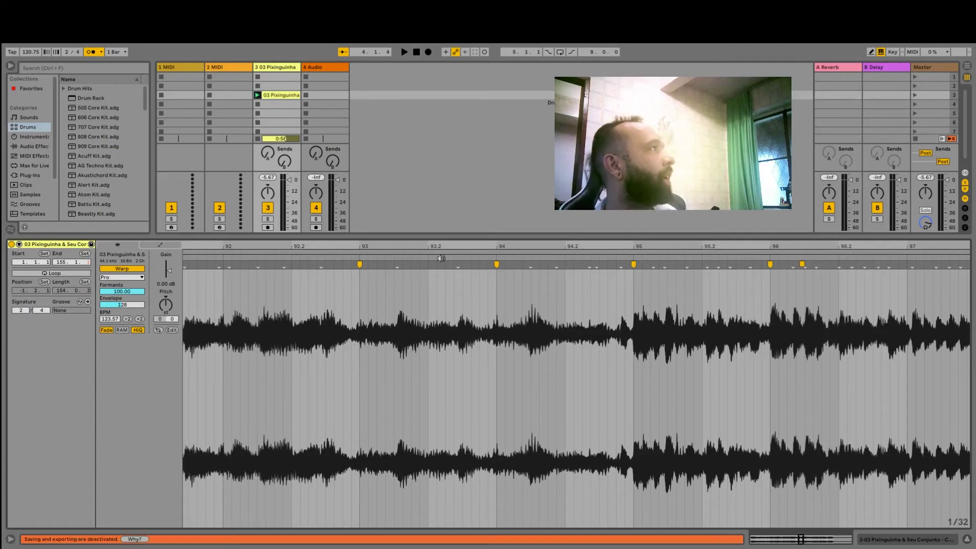
{"action": "left_click_drag", "start_coordinate": [457, 248], "coordinate": [487, 268]}
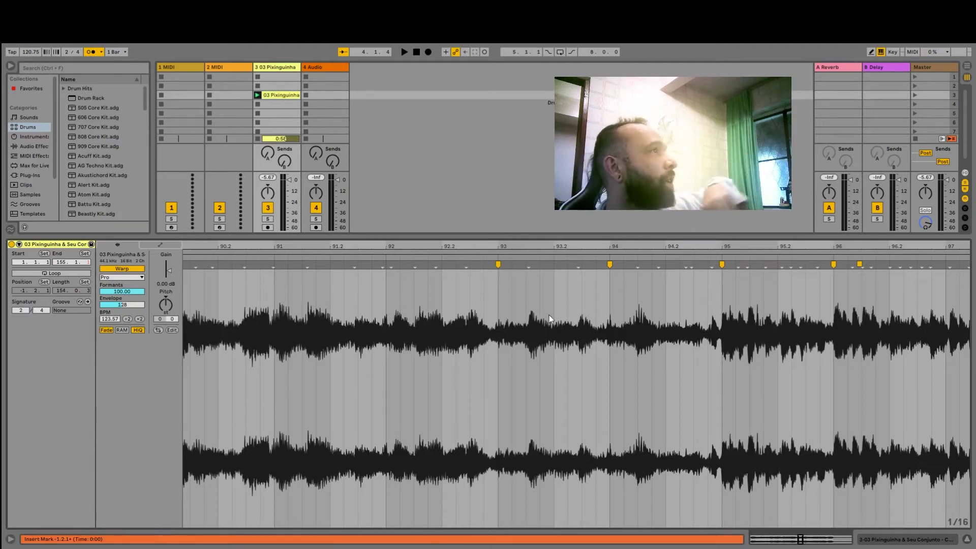
{"action": "left_click_drag", "start_coordinate": [666, 244], "coordinate": [593, 250]}
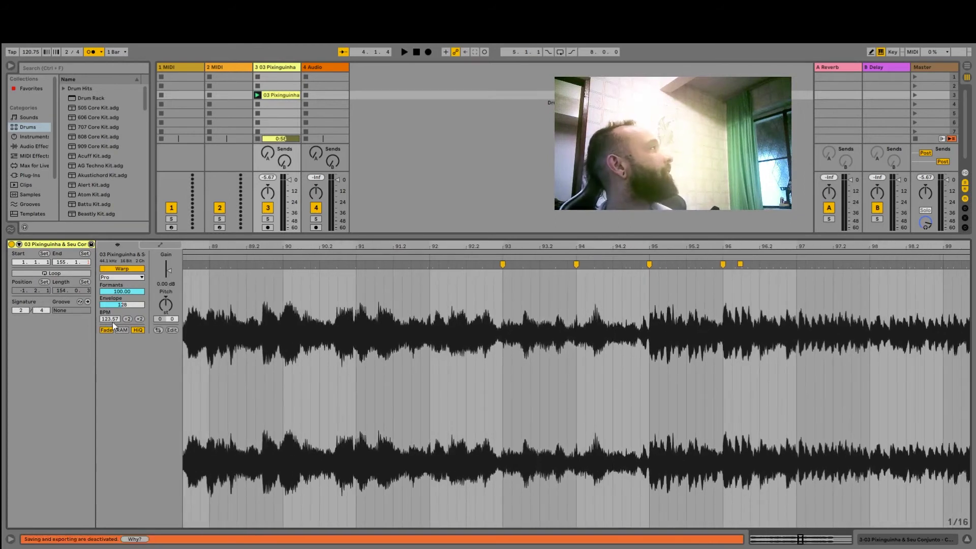
- Set the project tempo to 123.57 BPM to match the clip's segment tempo
{"action": "type", "text": "123.57"}
{"action": "key", "text": "Return"}
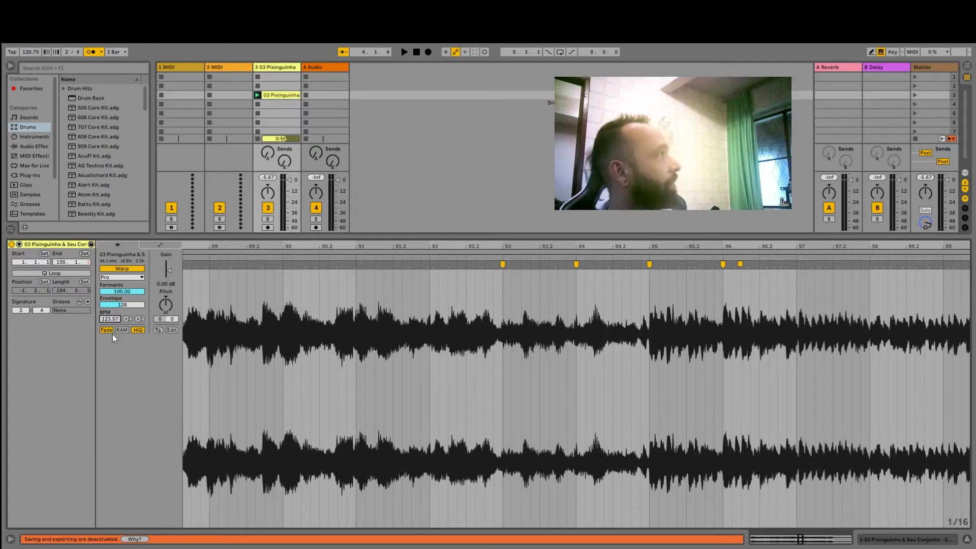
{"action": "left_click", "coordinate": [28, 52]}
{"action": "type", "text": "12"}
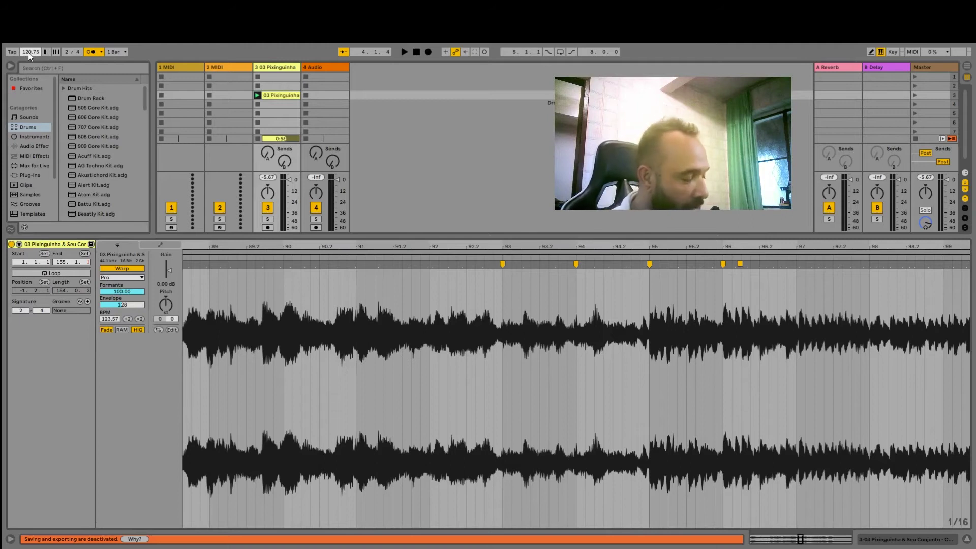
{"action": "type", "text": "3.57"}
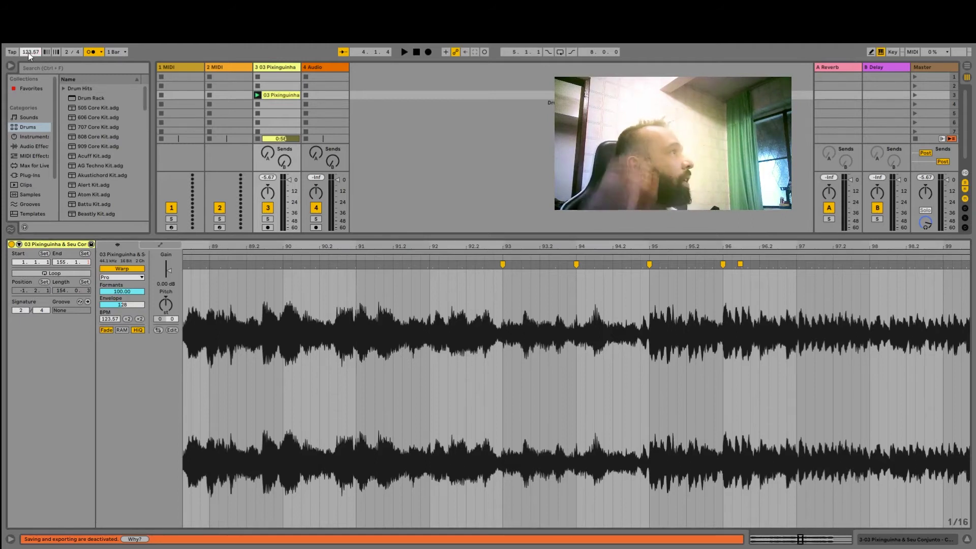
{"action": "key", "text": "Return"}
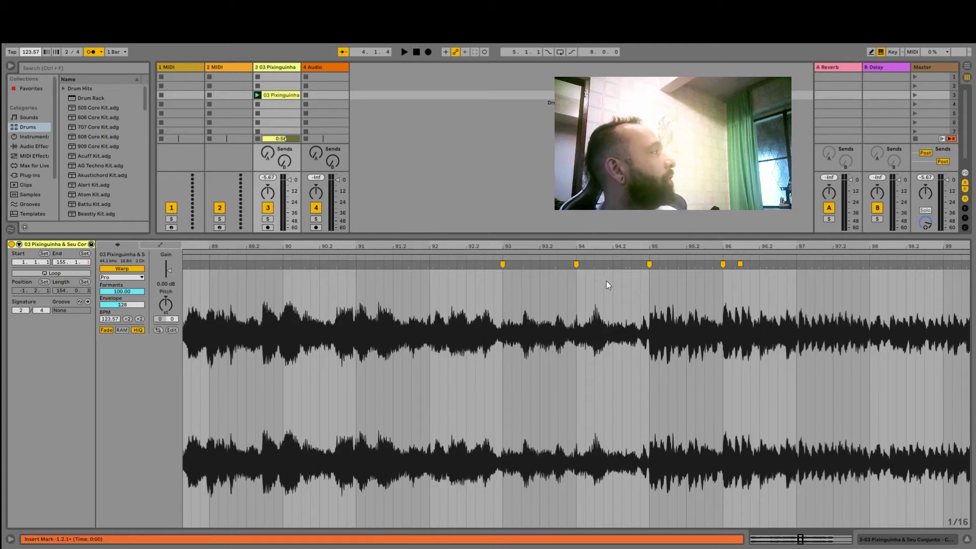
- Undo the warp marker changes around bar 96 and replay the clip from bar 93
{"action": "double_click", "coordinate": [650, 264]}
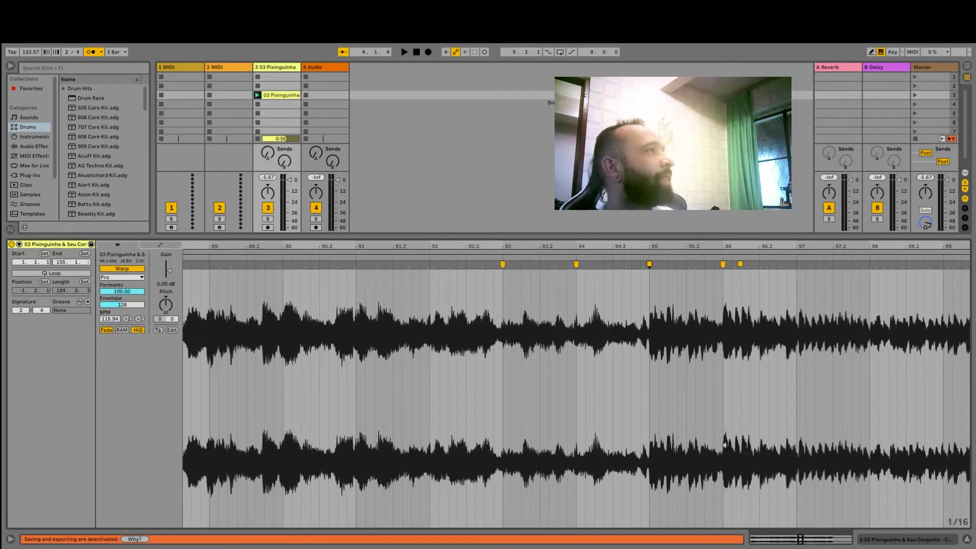
{"action": "key", "text": "ctrl+z"}
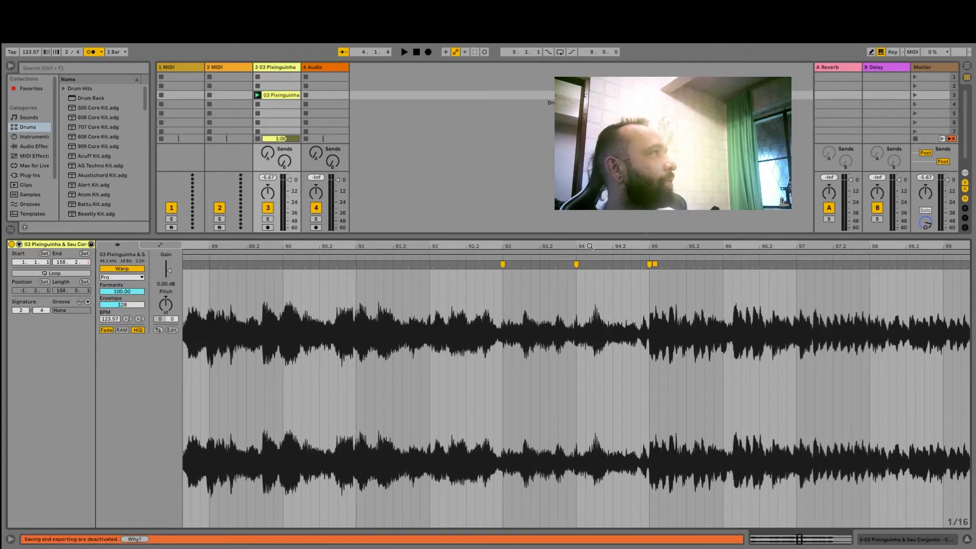
{"action": "left_click_drag", "start_coordinate": [743, 242], "coordinate": [601, 291]}
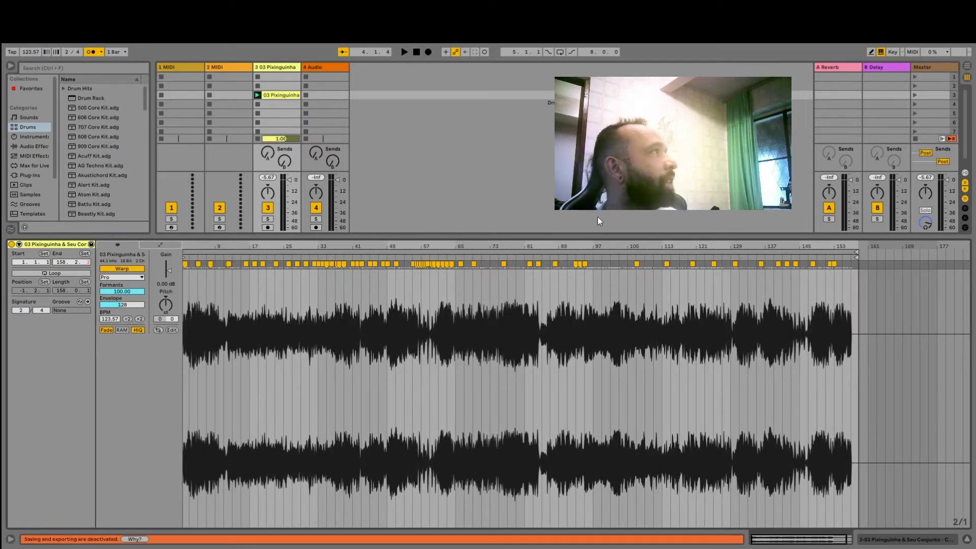
{"action": "left_click_drag", "start_coordinate": [574, 247], "coordinate": [625, 269]}
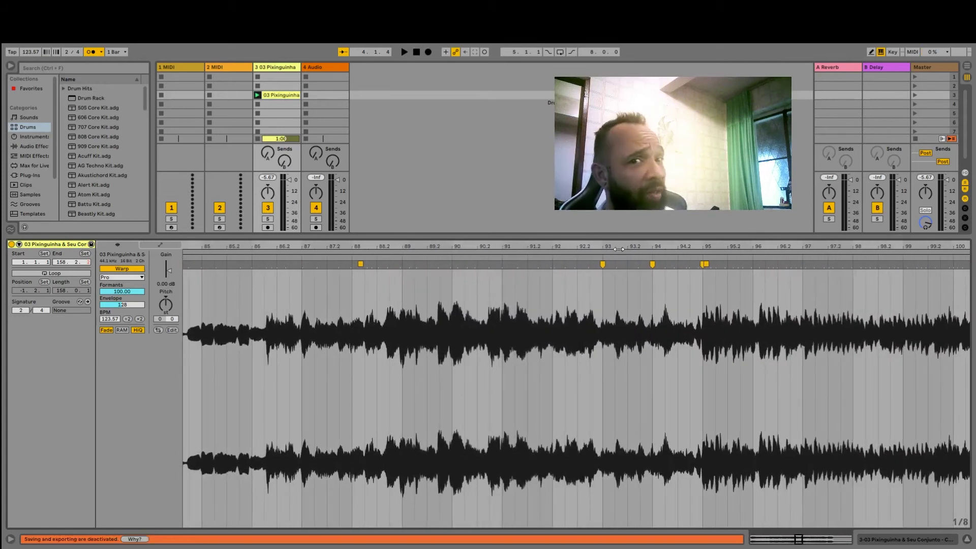
{"action": "left_click", "coordinate": [603, 259]}
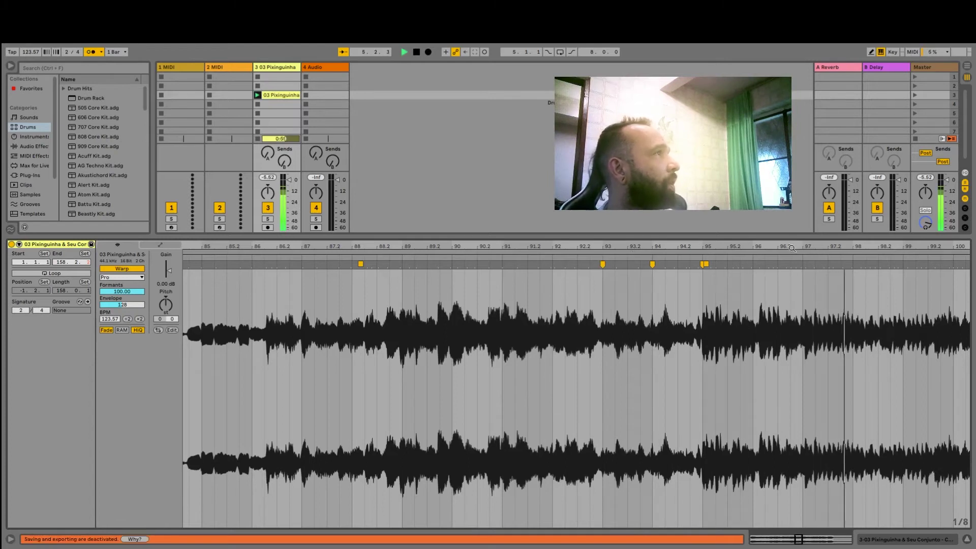
- Align the downbeats of bars 96, 97 and 99 with warp markers at 96.1.1, 97.1.1 and 99.1.1 during playback
{"action": "mouse_move", "coordinate": [800, 246]}
{"action": "left_mouse_down"}
{"action": "mouse_move", "coordinate": [818, 282]}
{"action": "mouse_move", "coordinate": [811, 265]}
{"action": "left_mouse_up"}
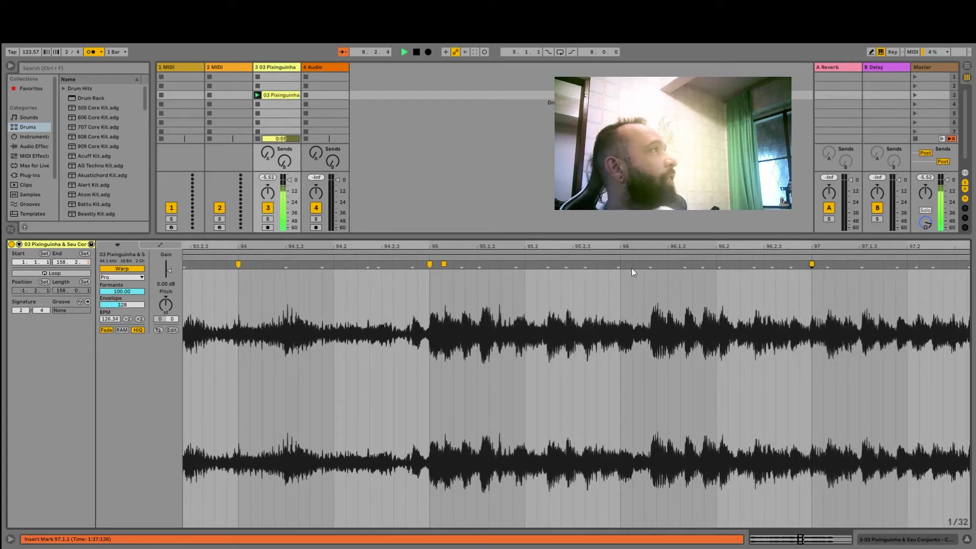
{"action": "left_click_drag", "start_coordinate": [618, 264], "coordinate": [621, 265]}
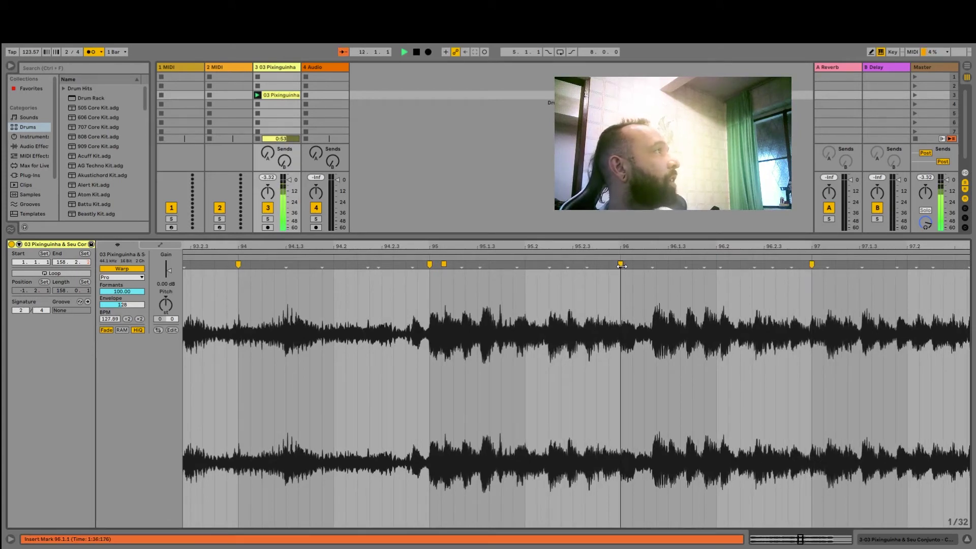
{"action": "left_click_drag", "start_coordinate": [480, 257], "coordinate": [481, 252]}
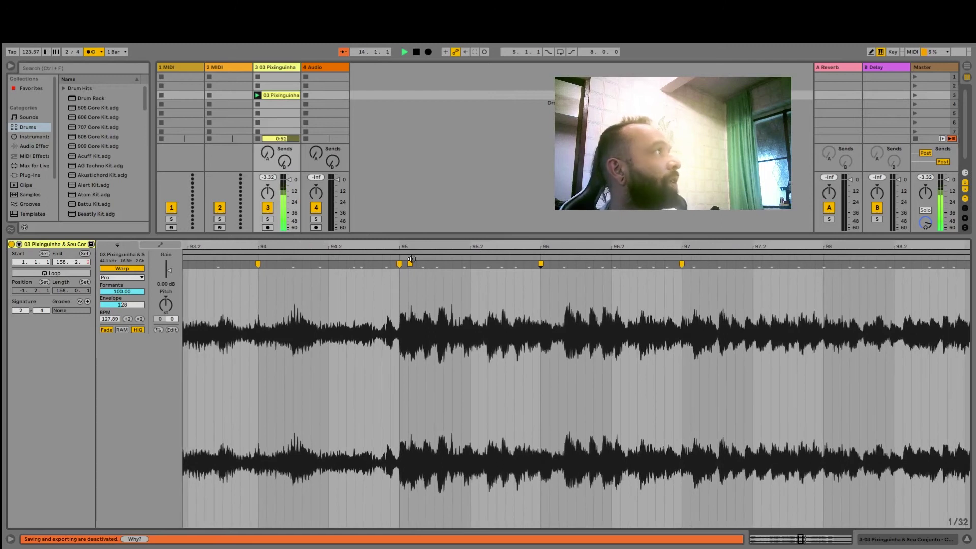
{"action": "left_click_drag", "start_coordinate": [411, 259], "coordinate": [292, 257]}
{"action": "left_click_drag", "start_coordinate": [773, 264], "coordinate": [656, 253]}
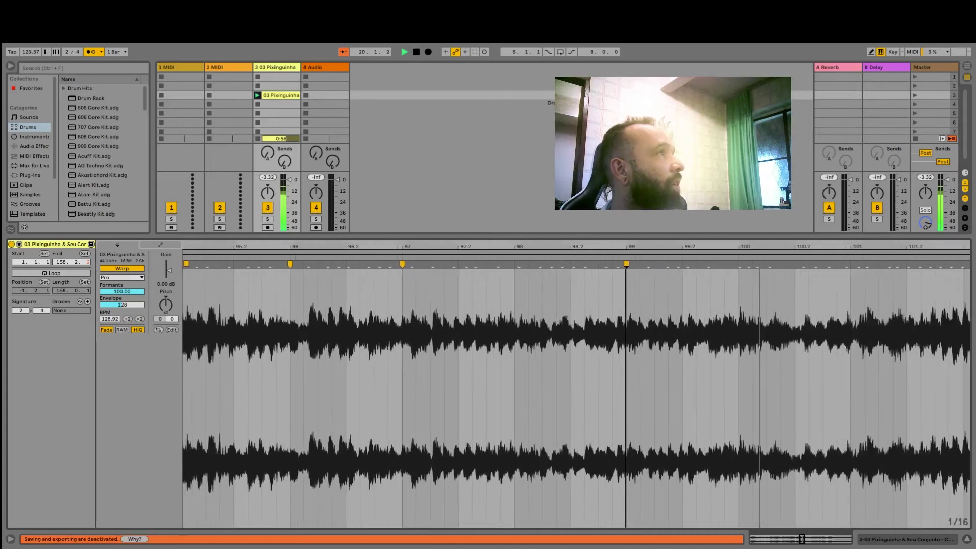
- Add warp markers at the beats near bars 101 and 104, aligning them to 101.1.1 and 104.1.1
{"action": "left_click", "coordinate": [838, 265]}
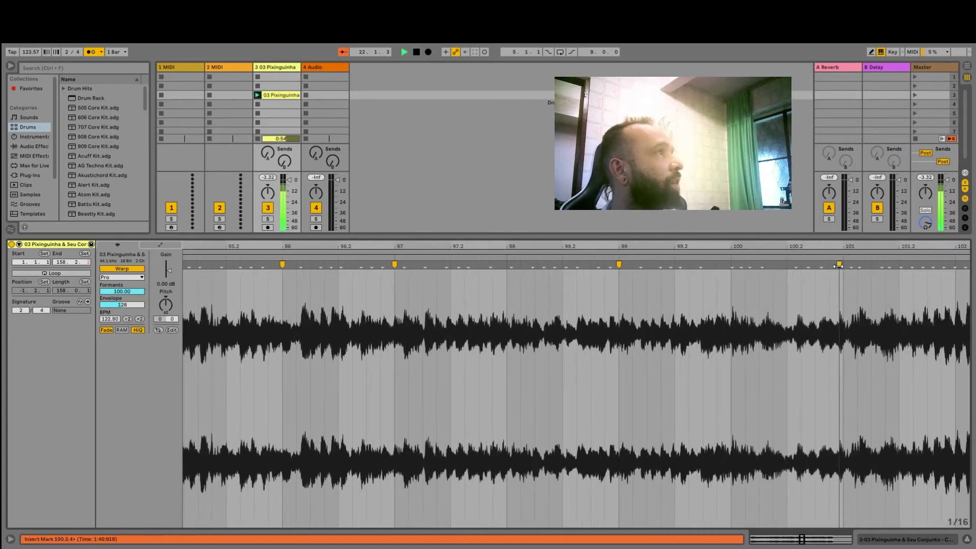
{"action": "left_click_drag", "start_coordinate": [839, 264], "coordinate": [843, 265]}
{"action": "left_click_drag", "start_coordinate": [758, 248], "coordinate": [701, 240]}
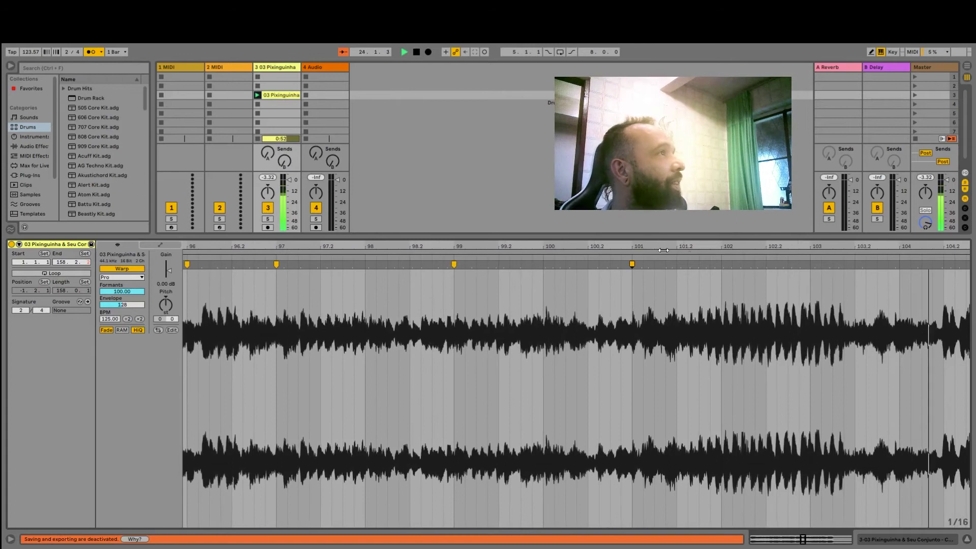
{"action": "left_click_drag", "start_coordinate": [896, 265], "coordinate": [899, 265]}
{"action": "left_click_drag", "start_coordinate": [839, 247], "coordinate": [723, 254]}
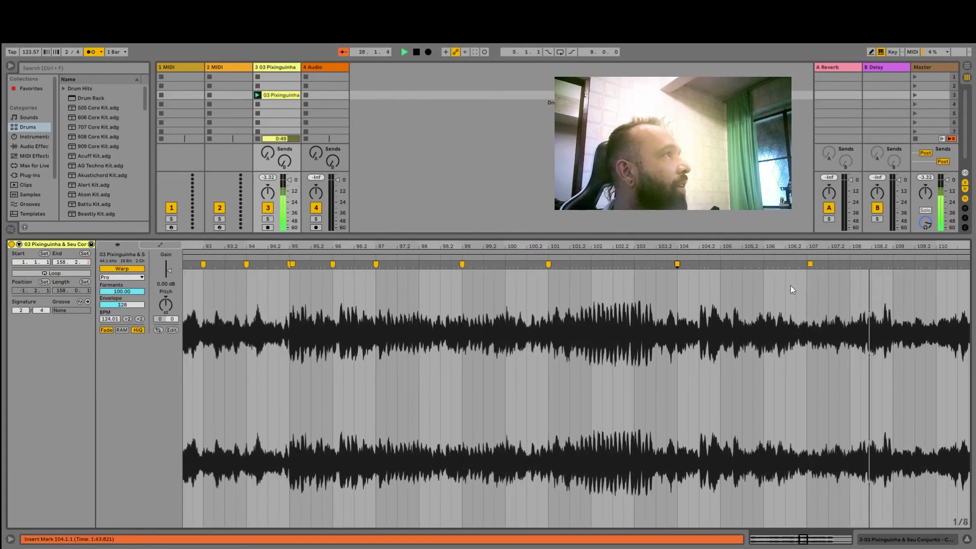
- Replace the warp marker just after bar 107 with one aligned to 107.1.1, and align another new marker to 109.1.1
{"action": "double_click", "coordinate": [810, 264]}
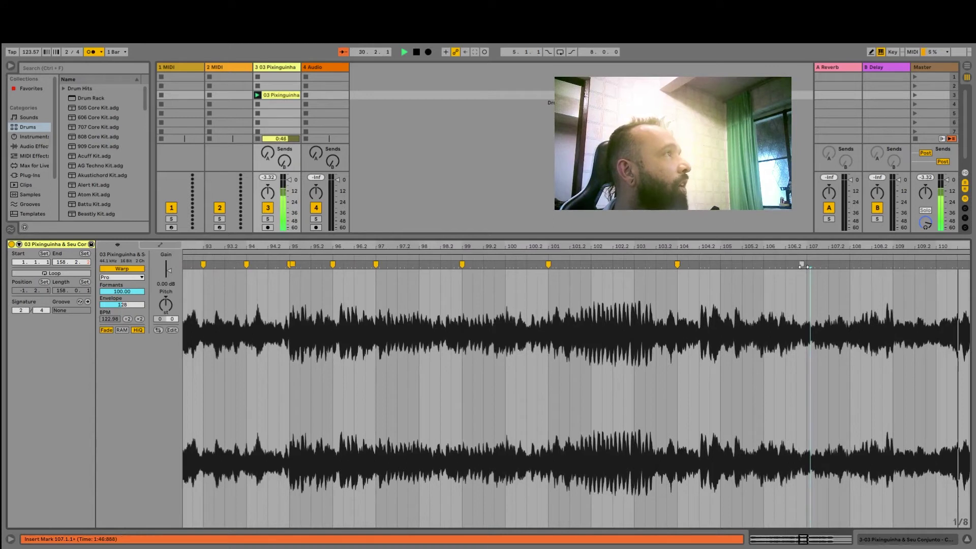
{"action": "left_click_drag", "start_coordinate": [810, 264], "coordinate": [806, 265]}
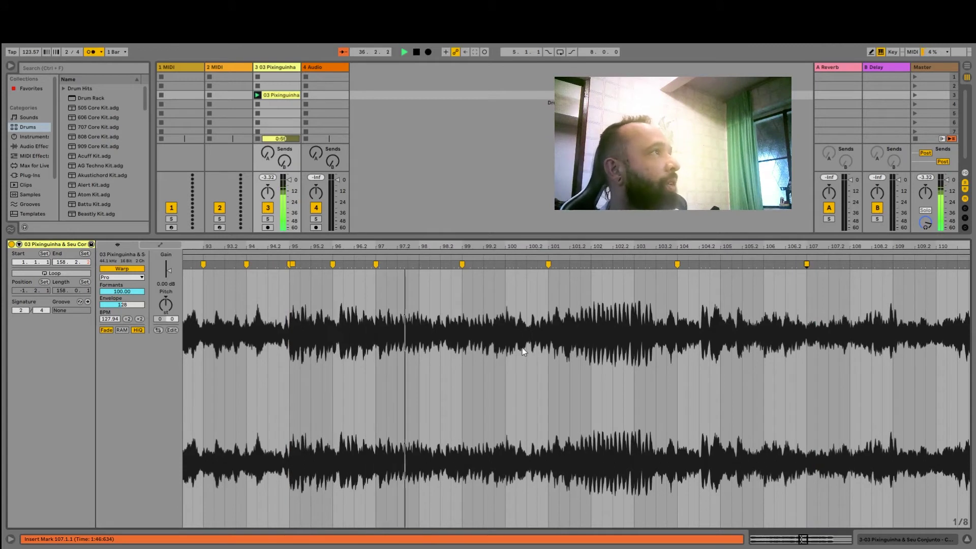
{"action": "left_click_drag", "start_coordinate": [810, 251], "coordinate": [660, 253]}
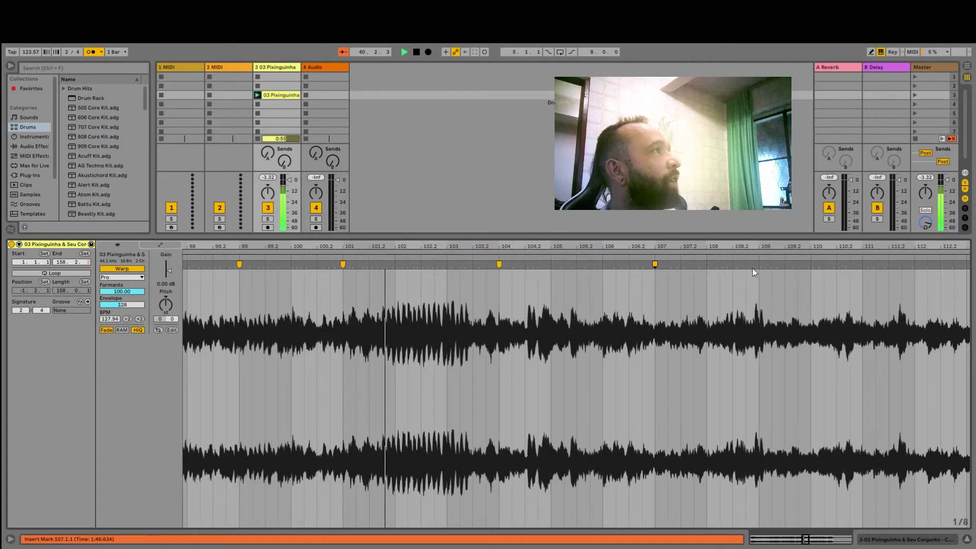
{"action": "left_click_drag", "start_coordinate": [756, 264], "coordinate": [765, 265]}
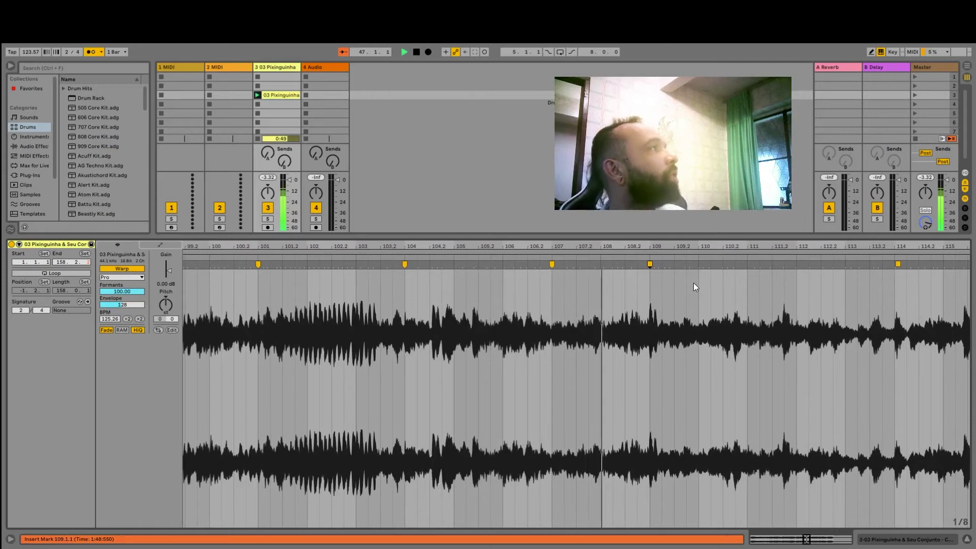
{"action": "key", "text": "space"}
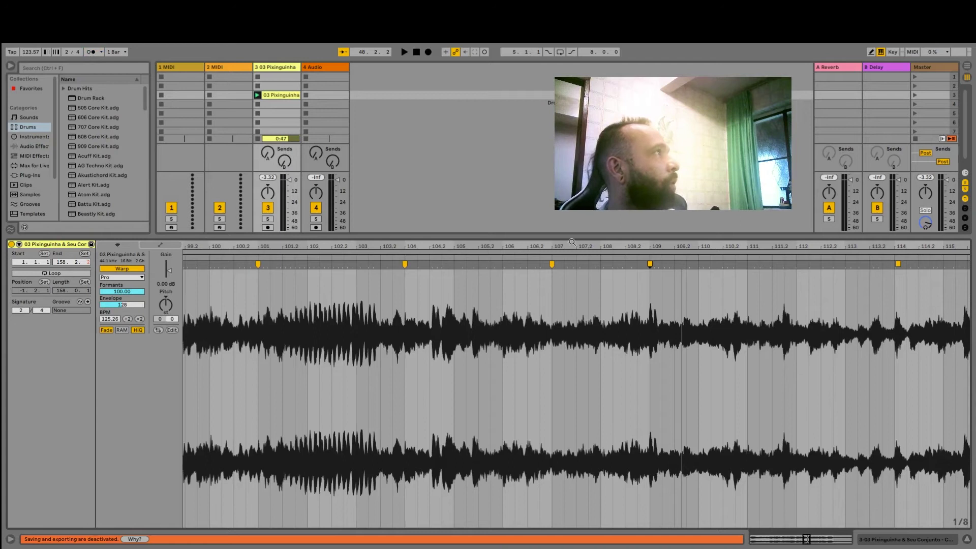
- Play the clip from just before bar 104 and add a warp marker aligned to 113.1.1
{"action": "left_click_drag", "start_coordinate": [592, 245], "coordinate": [306, 245]}
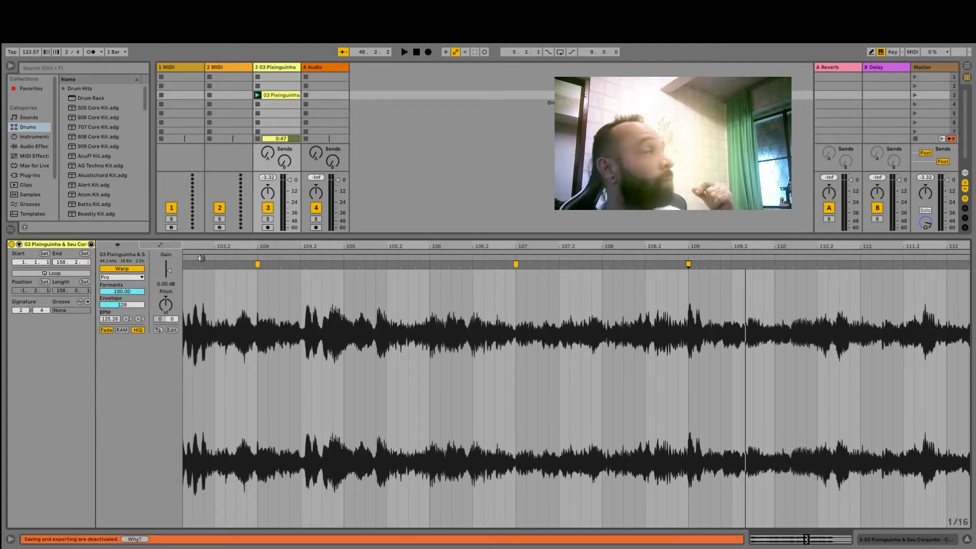
{"action": "left_click", "coordinate": [201, 258]}
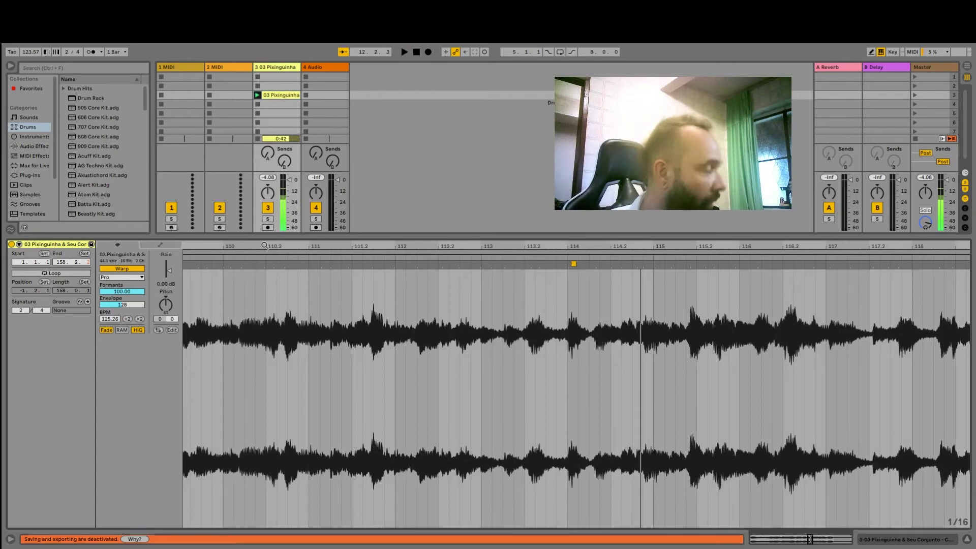
{"action": "left_click", "coordinate": [232, 263]}
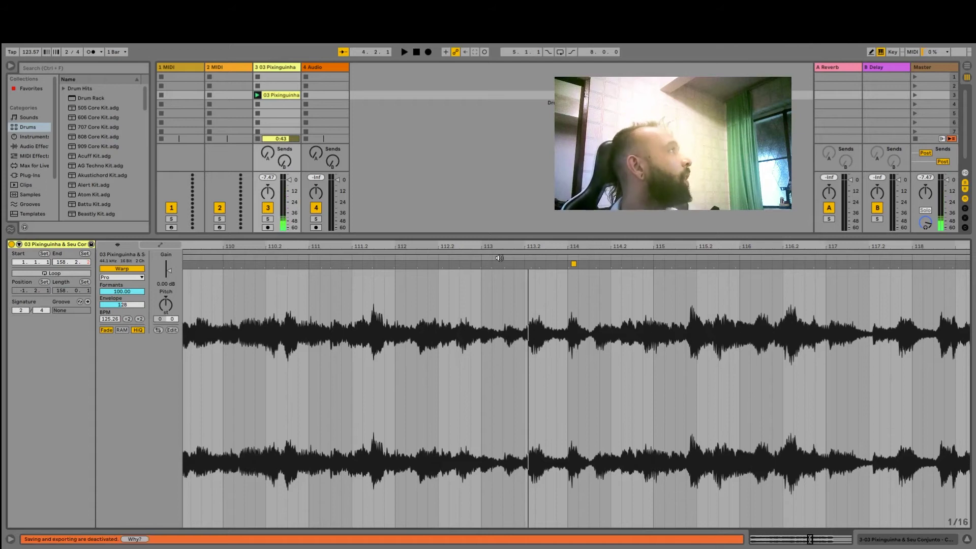
{"action": "left_click_drag", "start_coordinate": [503, 264], "coordinate": [482, 263]}
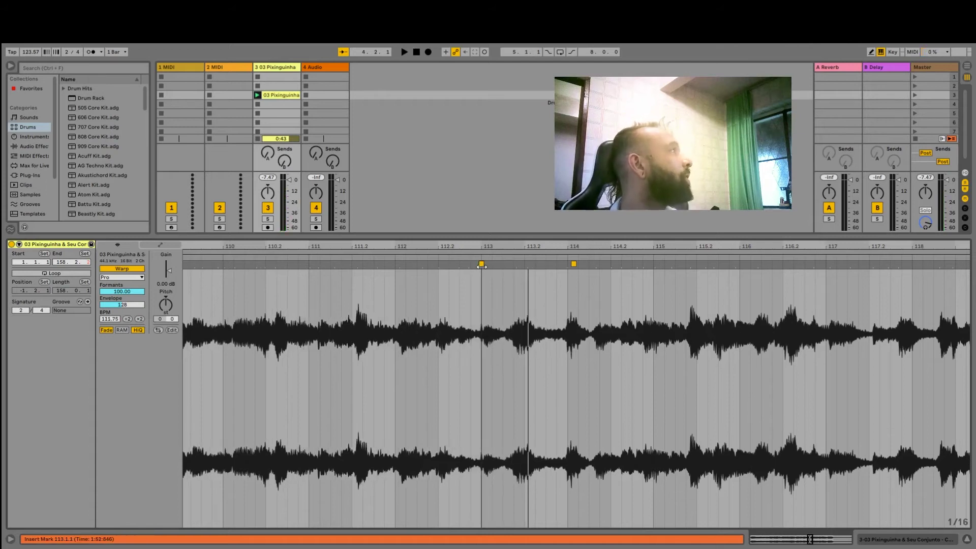
- Delete the warp marker just after bar 114 and re-warp the rest of the clip from the bar 113 marker
{"action": "left_click_drag", "start_coordinate": [574, 264], "coordinate": [574, 268]}
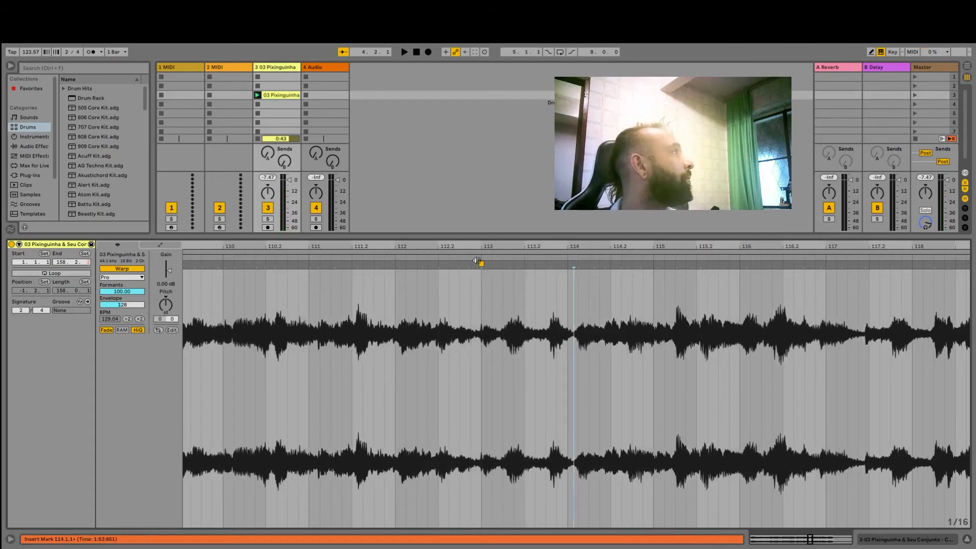
{"action": "key", "text": "minus"}
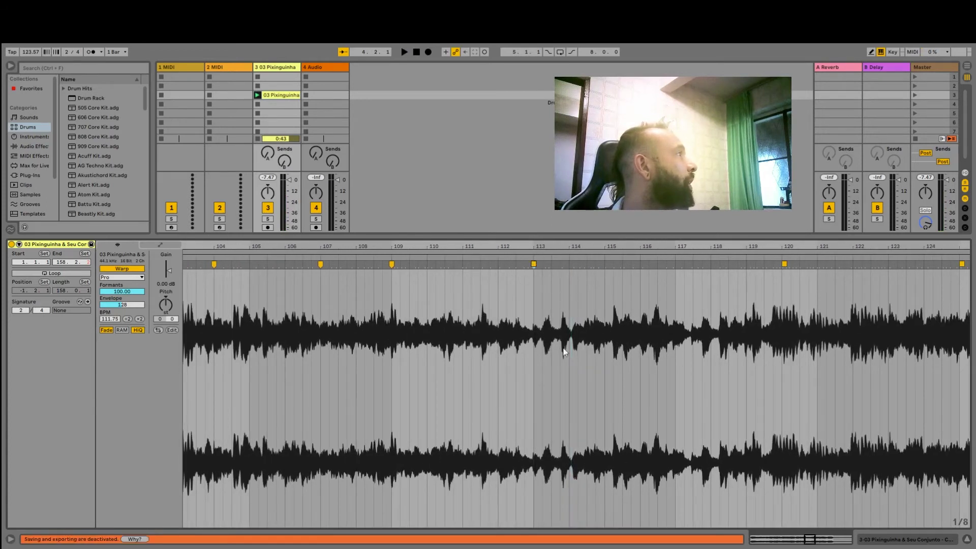
{"action": "key", "text": "ctrl+z"}
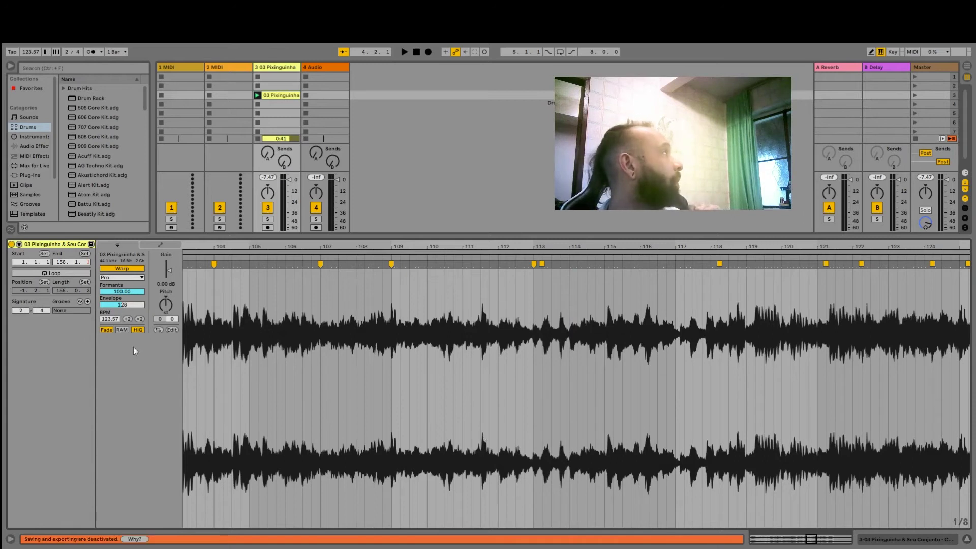
- With the metronome on, align a new warp marker to bar 115 and re-warp the clip from there
{"action": "left_click", "coordinate": [318, 257]}
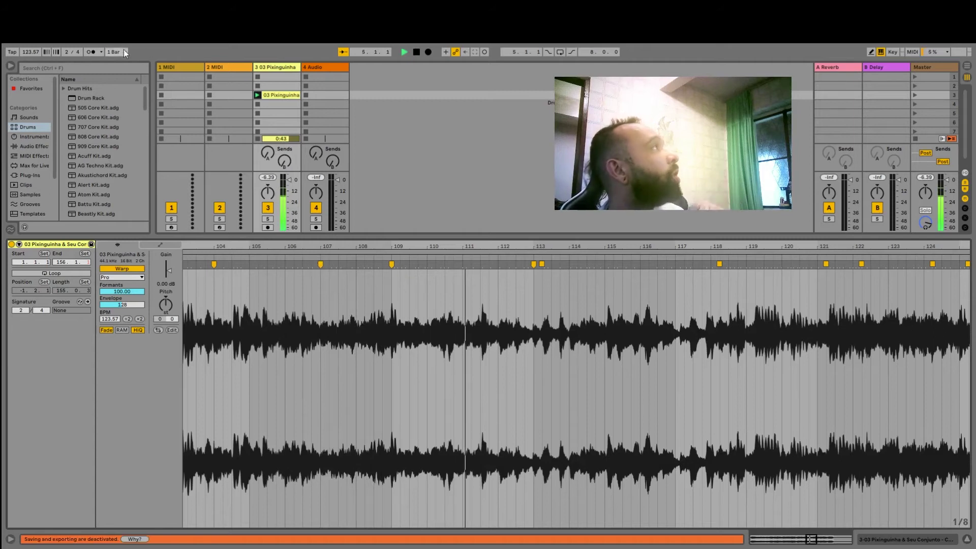
{"action": "left_click", "coordinate": [90, 52]}
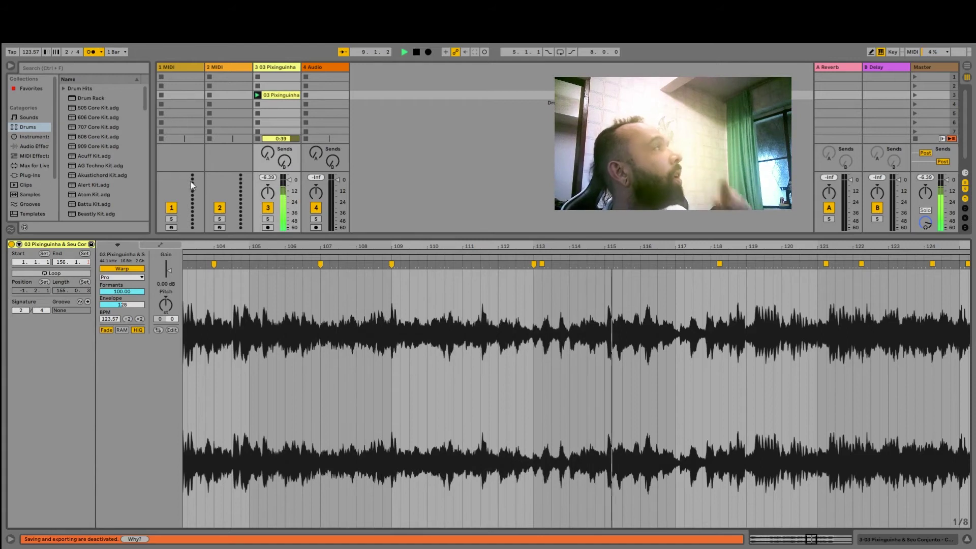
{"action": "key", "text": "space"}
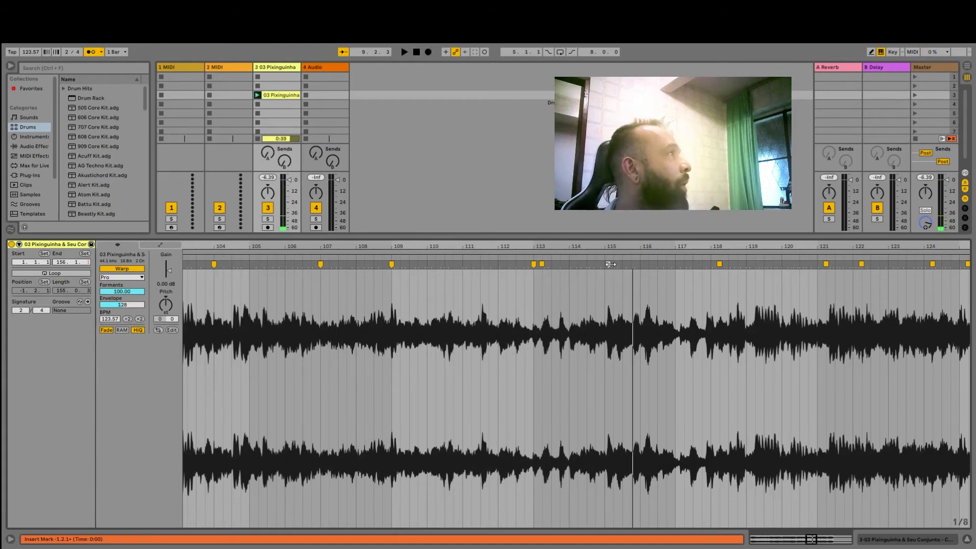
{"action": "left_click_drag", "start_coordinate": [610, 264], "coordinate": [608, 264]}
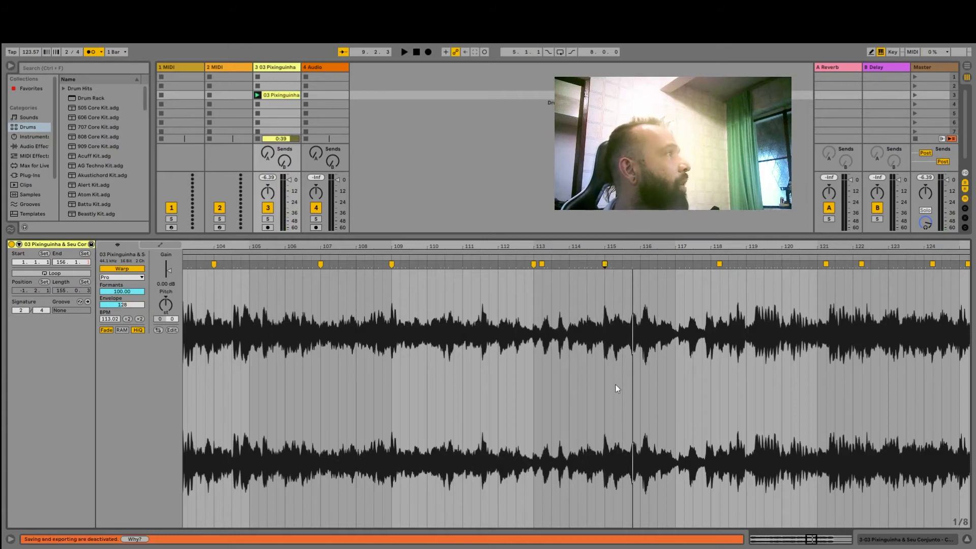
{"action": "key", "text": "ctrl+z"}
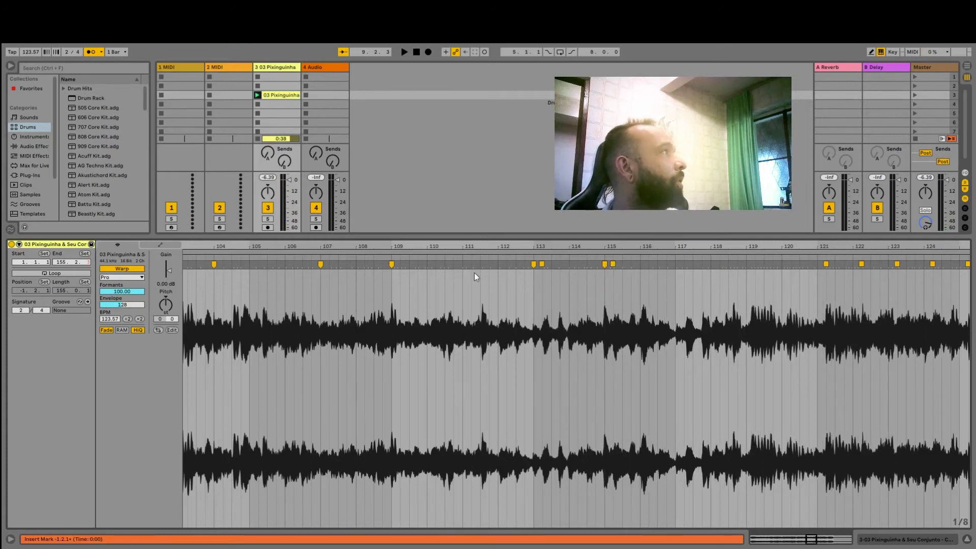
- Play from around bar 111, place a warp marker at bar 117, and re-warp the rest of the clip from it
{"action": "left_click", "coordinate": [477, 259]}
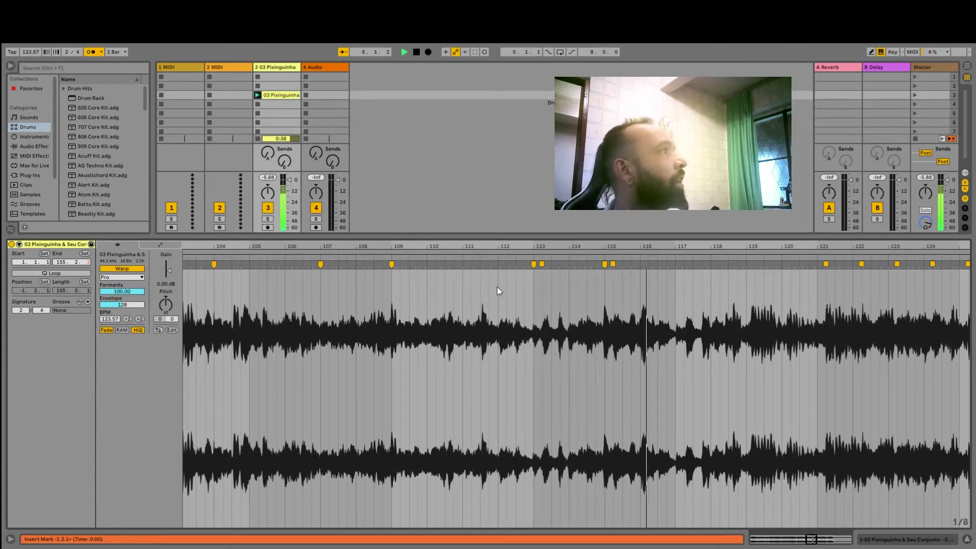
{"action": "double_click", "coordinate": [674, 264]}
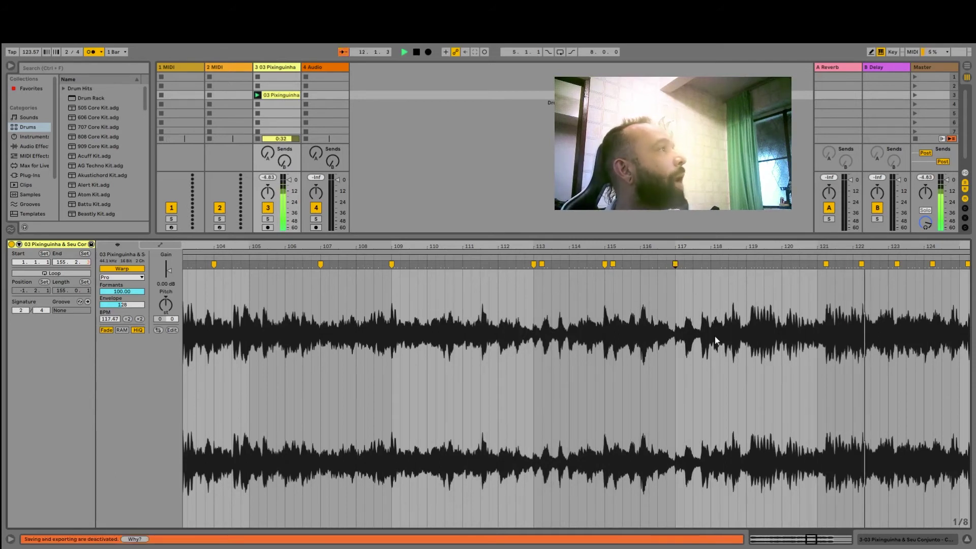
{"action": "key", "text": "ctrl+z"}
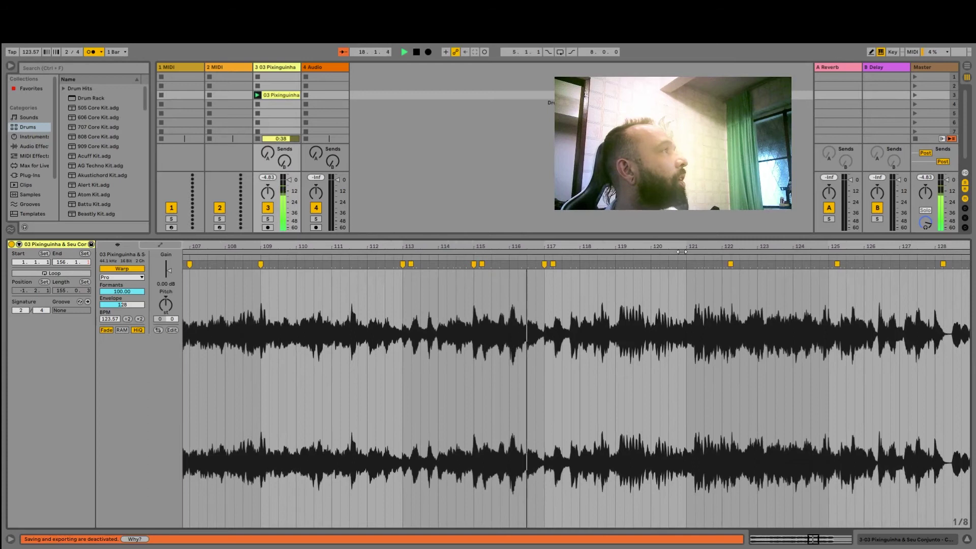
{"action": "scroll", "coordinate": [687, 267], "scroll_direction": "up", "scroll_amount": 2}
{"action": "left_click", "coordinate": [687, 265]}
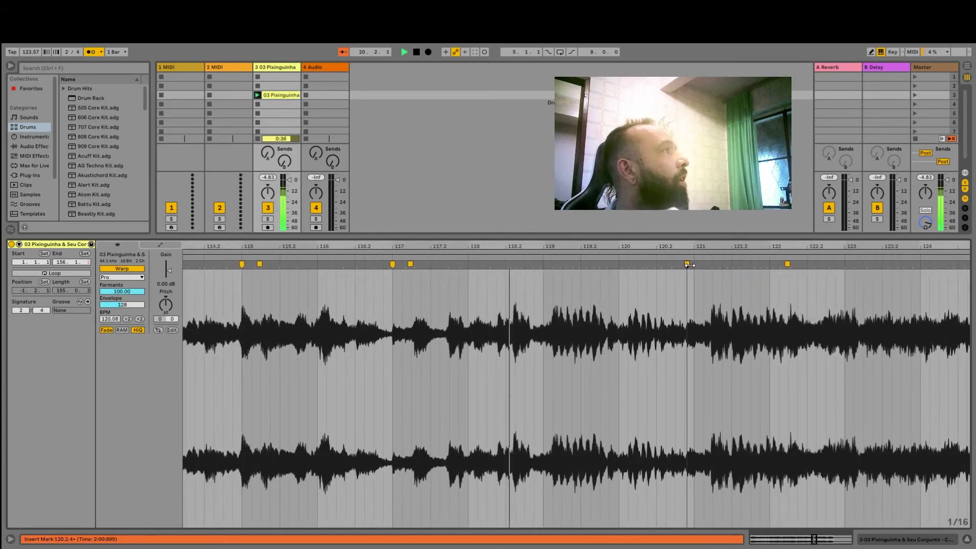
{"action": "left_click_drag", "start_coordinate": [688, 264], "coordinate": [693, 264]}
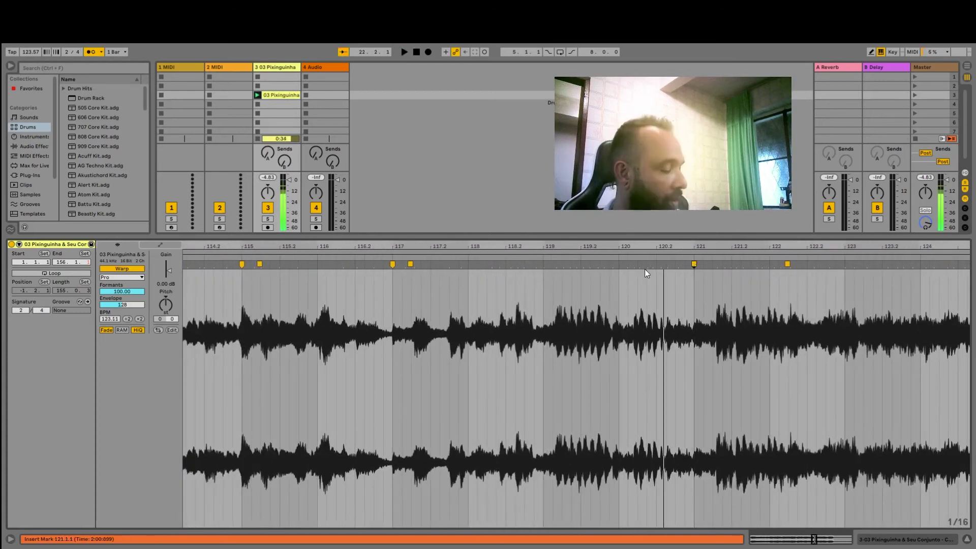
{"action": "key", "text": "ctrl+z"}
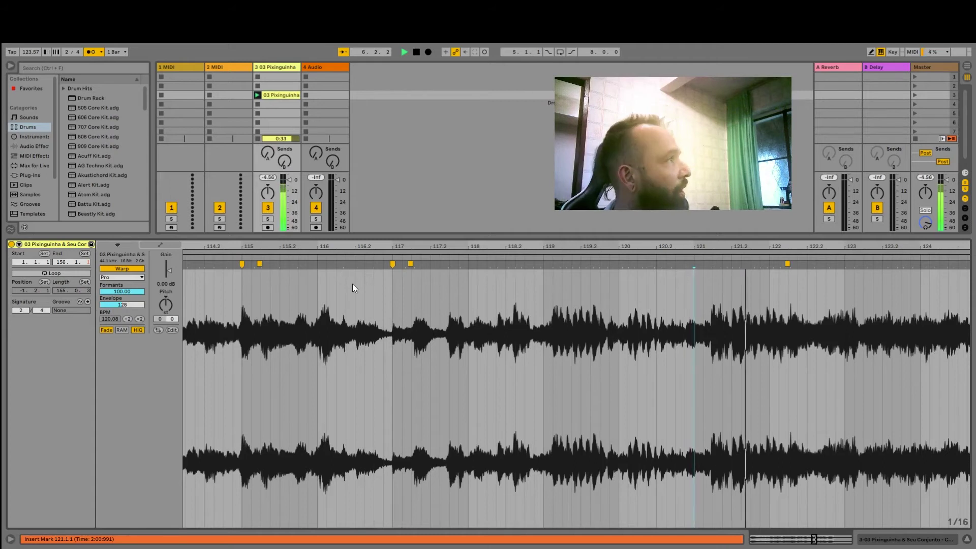
- Turn off the metronome, replay the passage from bar 116, and add warp markers aligned to 121.1.1 and 119.1.1
{"action": "key", "text": "space"}
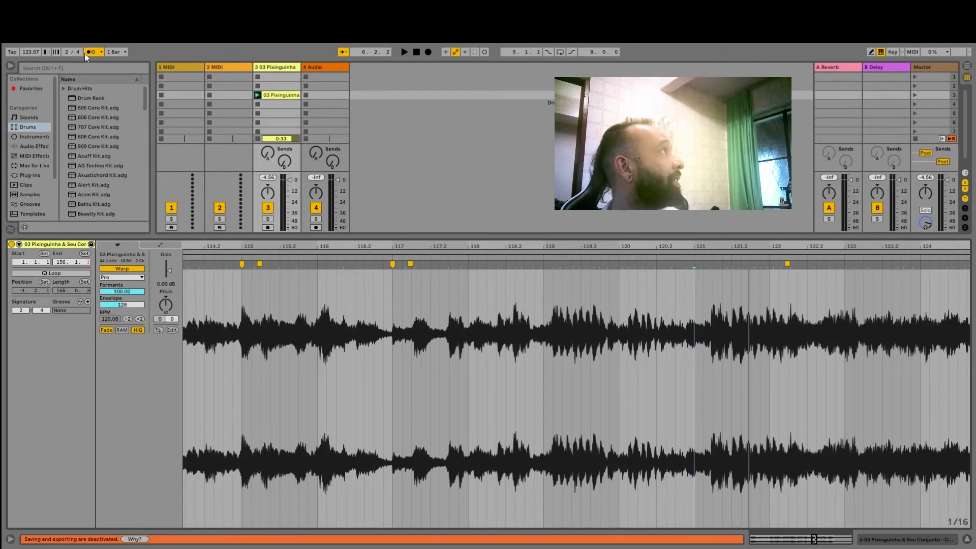
{"action": "left_click", "coordinate": [349, 261]}
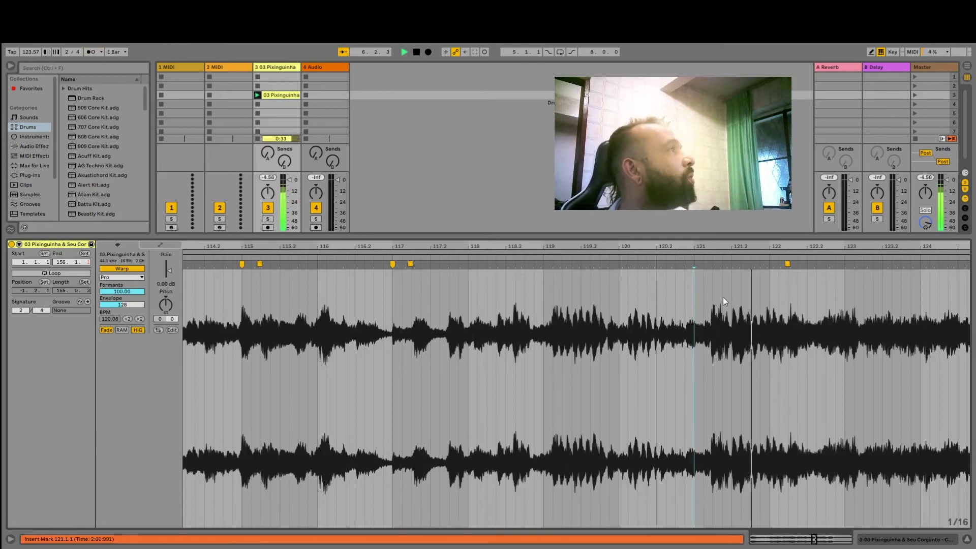
{"action": "key", "text": "space"}
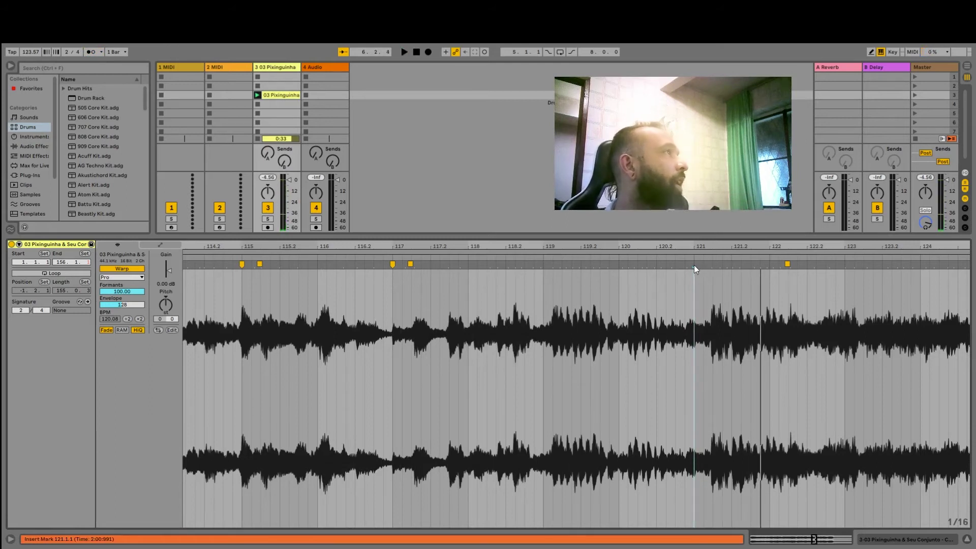
{"action": "double_click", "coordinate": [694, 265]}
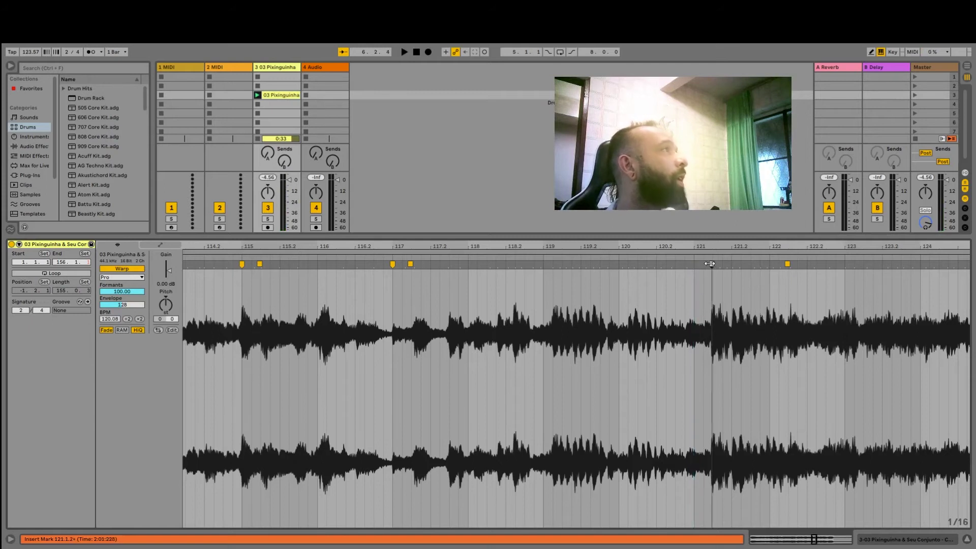
{"action": "left_click_drag", "start_coordinate": [710, 264], "coordinate": [691, 265]}
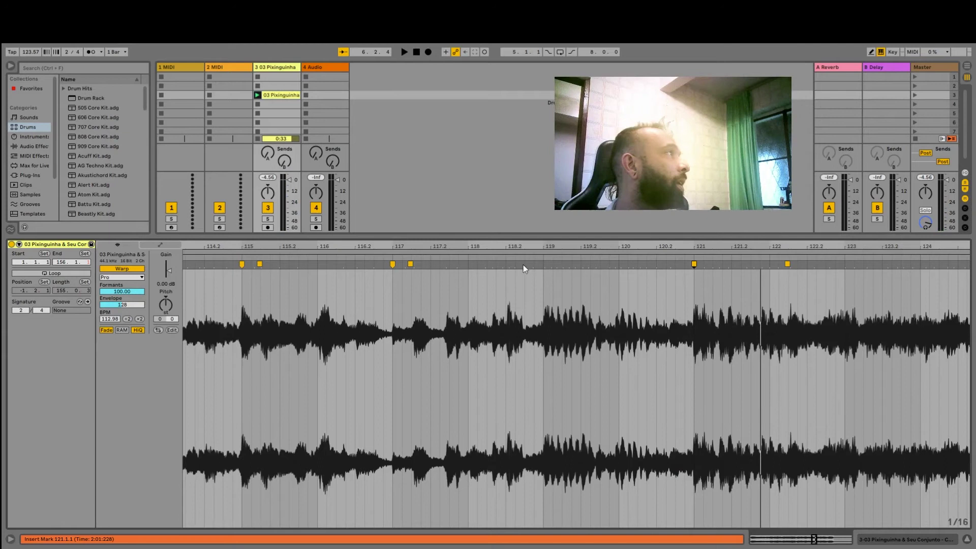
{"action": "left_click_drag", "start_coordinate": [542, 265], "coordinate": [541, 265]}
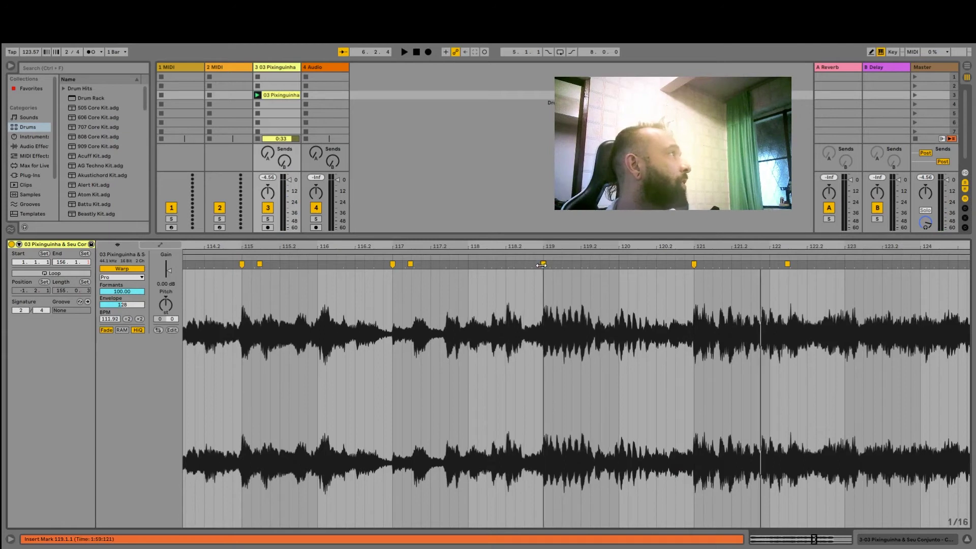
- Play the passage from bar 115 to check the new warp markers, and view the whole clip
{"action": "left_click", "coordinate": [247, 259]}
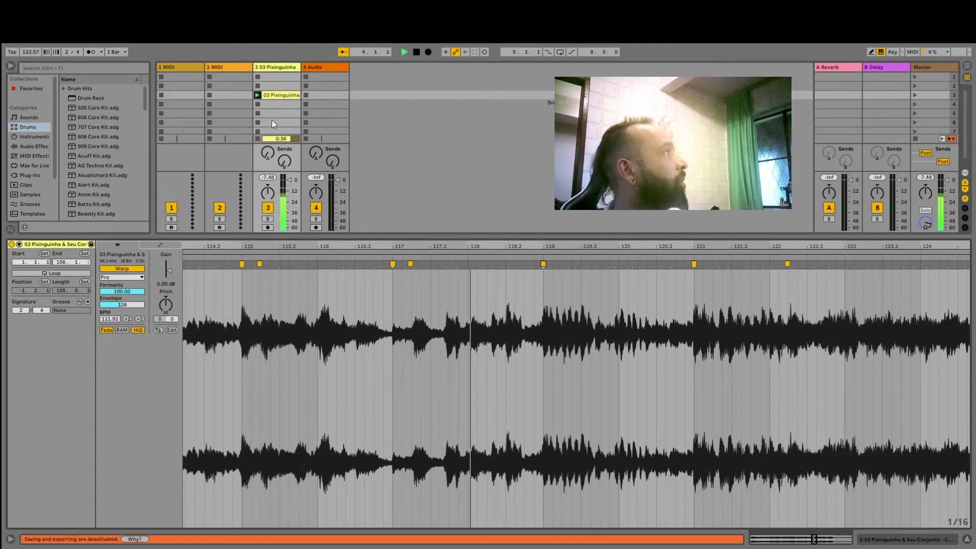
{"action": "key", "text": "space"}
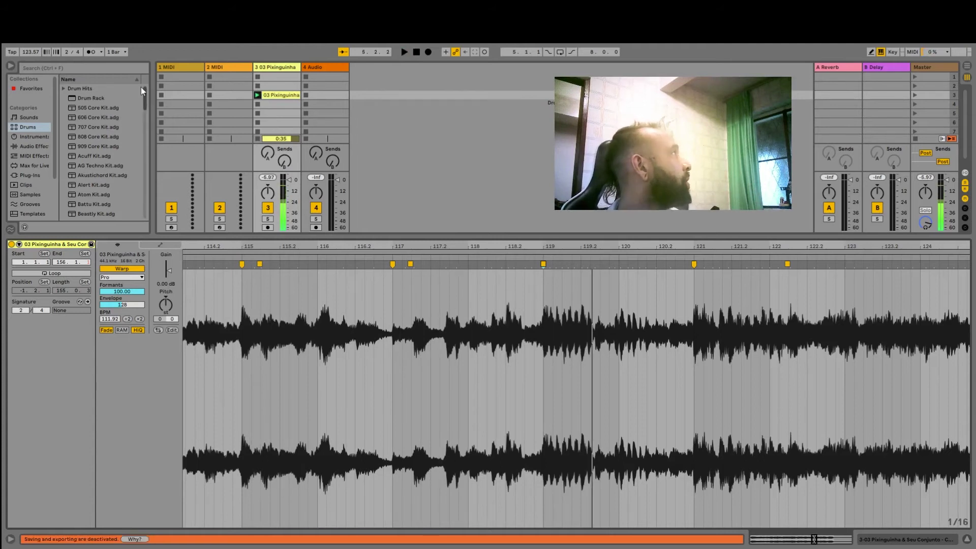
{"action": "key", "text": "space"}
{"action": "left_click_drag", "start_coordinate": [459, 251], "coordinate": [459, 203]}
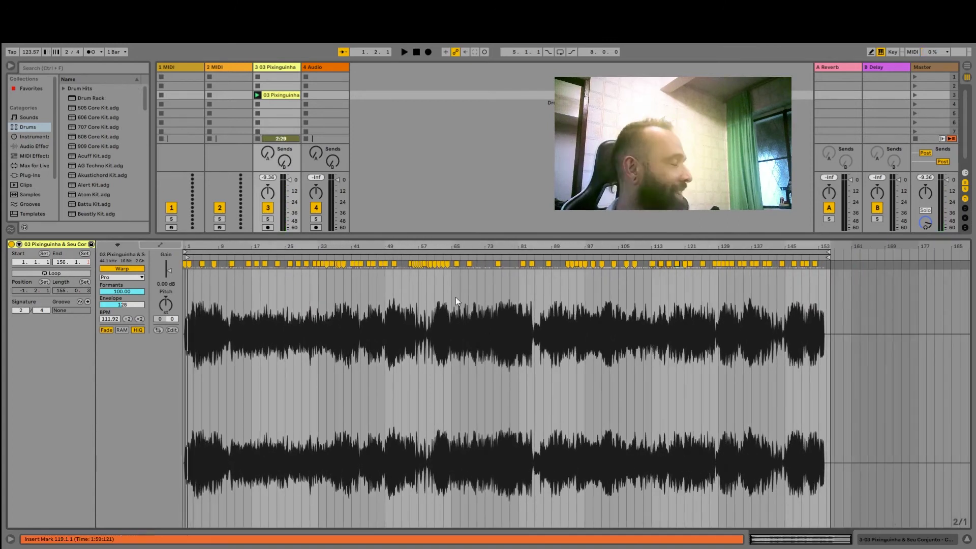
- Play the clip from around bars 63 and 59 onward, checking the beats against the grid and metronome through about bar 101
{"action": "left_click", "coordinate": [449, 257]}
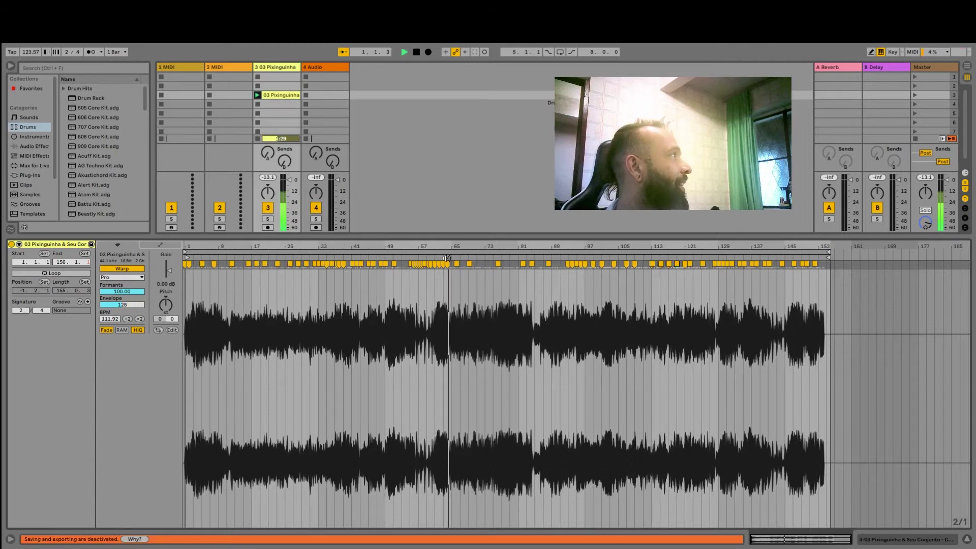
{"action": "mouse_move", "coordinate": [445, 247]}
{"action": "left_mouse_down"}
{"action": "mouse_move", "coordinate": [444, 285]}
{"action": "mouse_move", "coordinate": [445, 254]}
{"action": "left_mouse_up"}
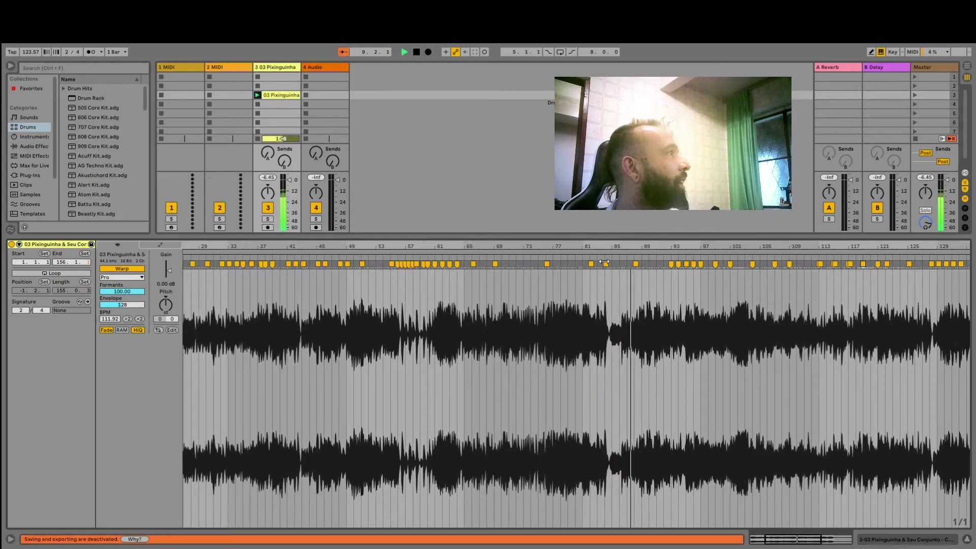
{"action": "left_click", "coordinate": [426, 256]}
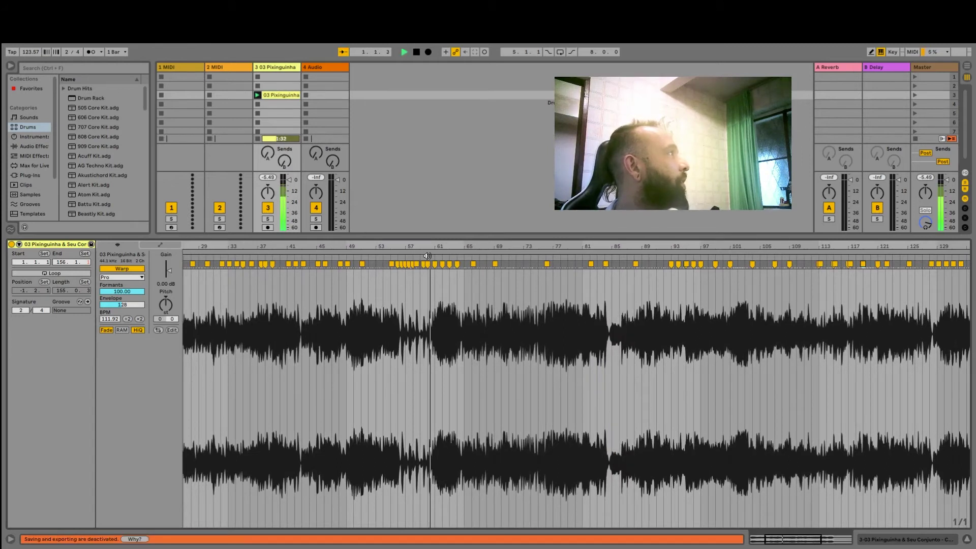
{"action": "left_click_drag", "start_coordinate": [458, 246], "coordinate": [479, 223]}
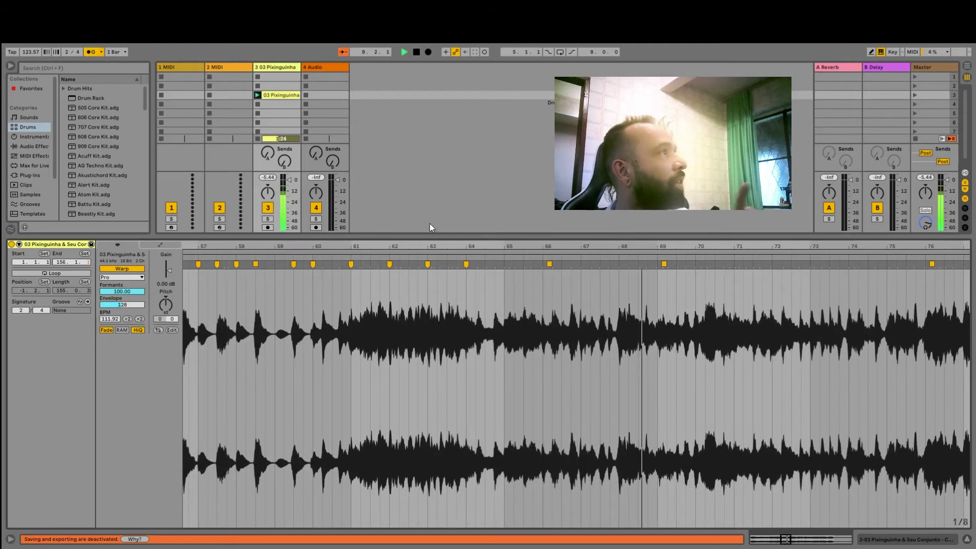
{"action": "left_click_drag", "start_coordinate": [687, 247], "coordinate": [641, 246]}
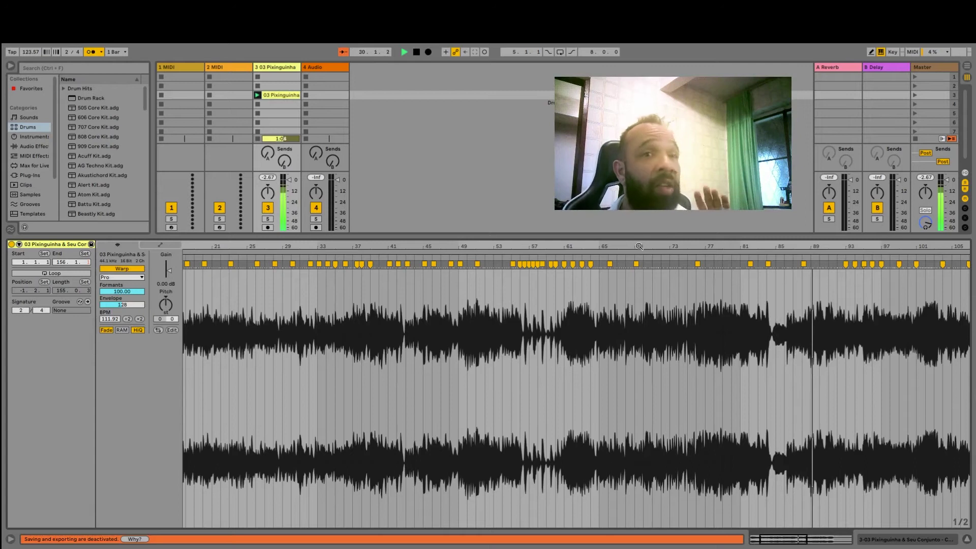
{"action": "mouse_move", "coordinate": [633, 247]}
{"action": "left_mouse_down"}
{"action": "mouse_move", "coordinate": [633, 262]}
{"action": "mouse_move", "coordinate": [635, 247]}
{"action": "left_mouse_up"}
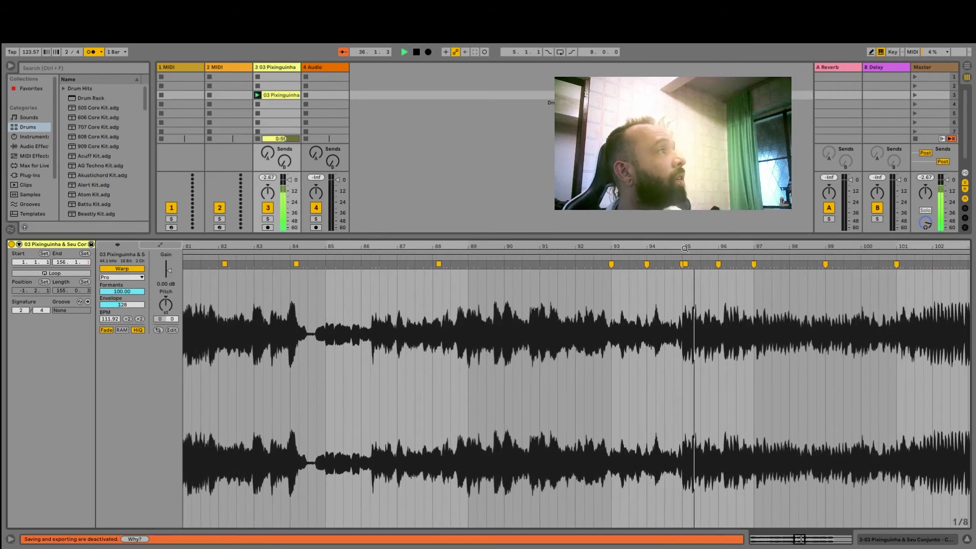
{"action": "left_click_drag", "start_coordinate": [685, 248], "coordinate": [664, 249]}
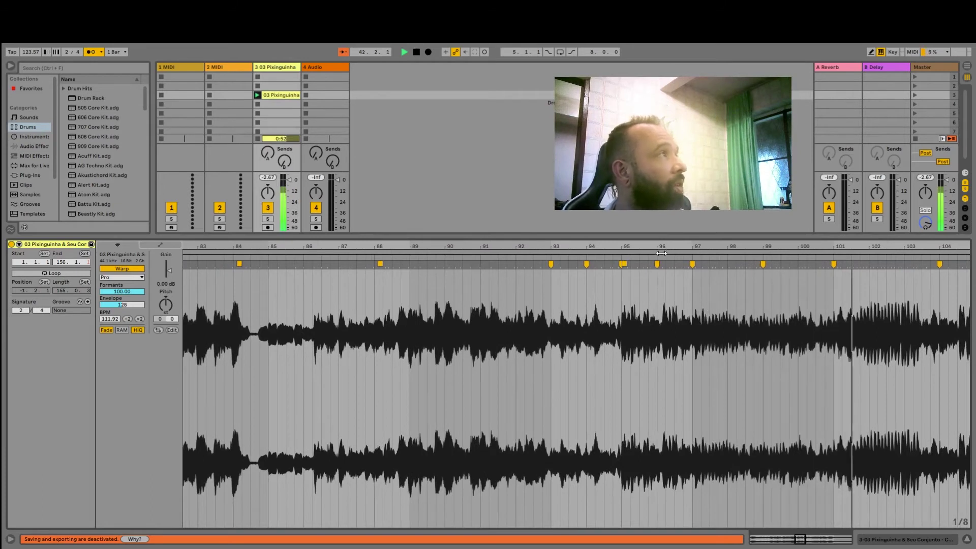
- Replay the passage from around bar 93 and again from around bar 86 to check its timing
{"action": "left_click", "coordinate": [564, 255]}
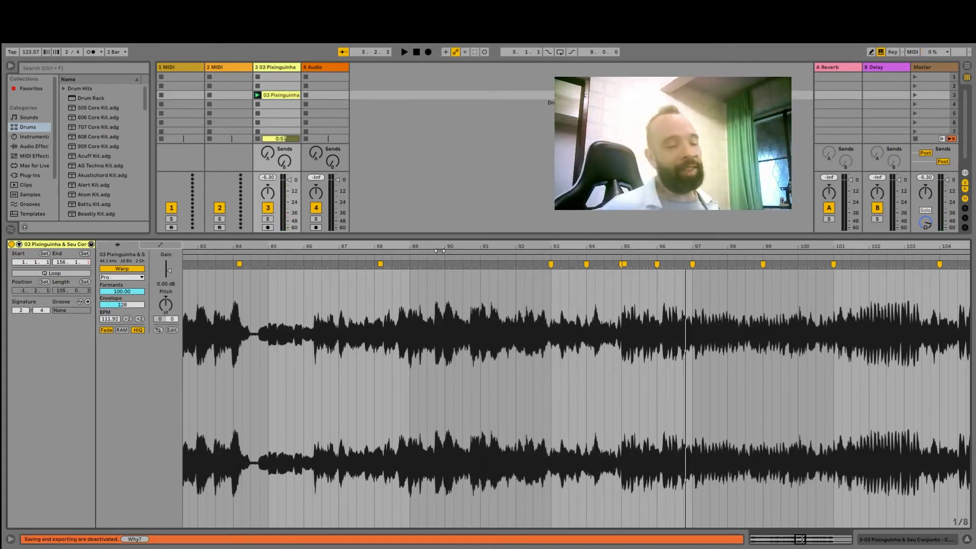
{"action": "left_click", "coordinate": [312, 256]}
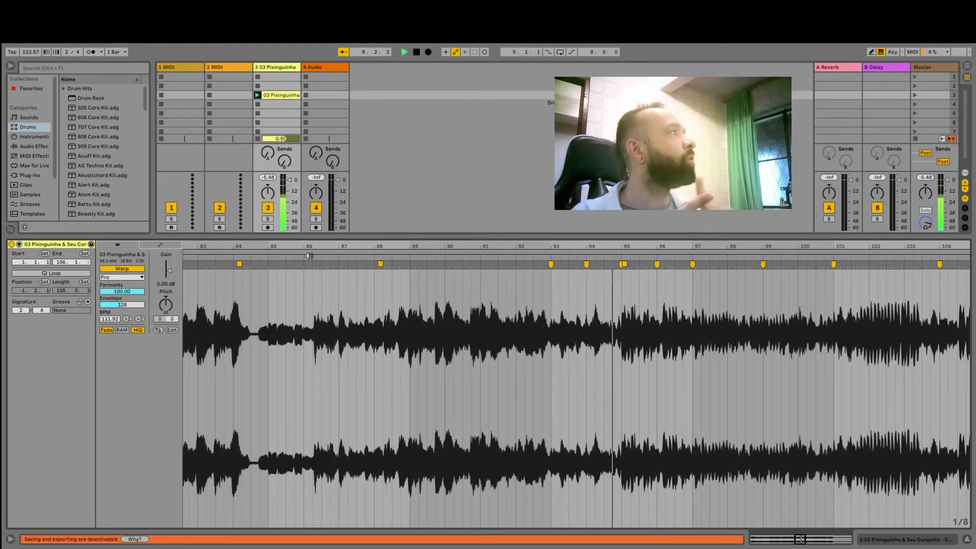
{"action": "key", "text": "space"}
- Play from around bar 94 and re-warp the rest of the clip from the warp marker at 96.1.1
{"action": "mouse_move", "coordinate": [658, 247]}
{"action": "left_mouse_down"}
{"action": "mouse_move", "coordinate": [665, 271]}
{"action": "mouse_move", "coordinate": [681, 268]}
{"action": "mouse_move", "coordinate": [662, 264]}
{"action": "left_mouse_up"}
{"action": "left_click", "coordinate": [508, 259]}
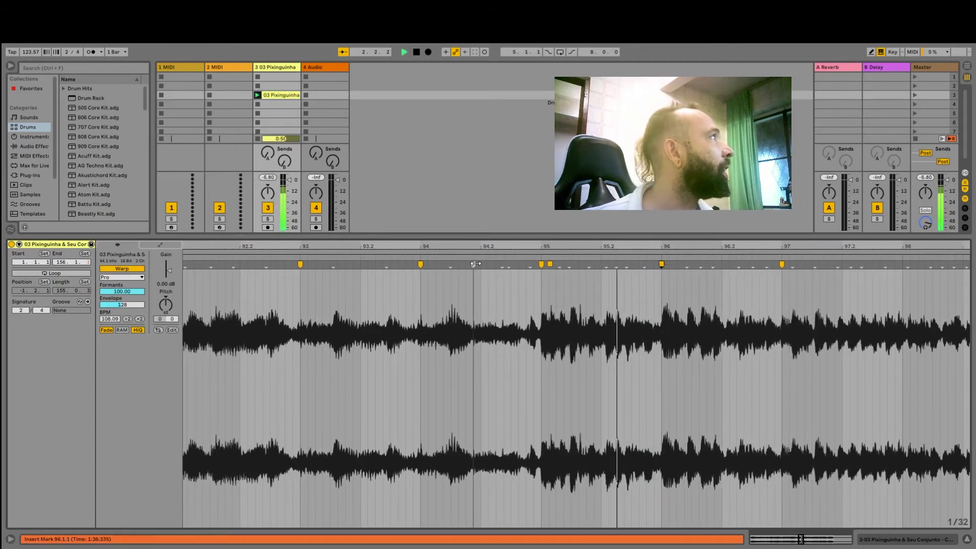
{"action": "key", "text": "space"}
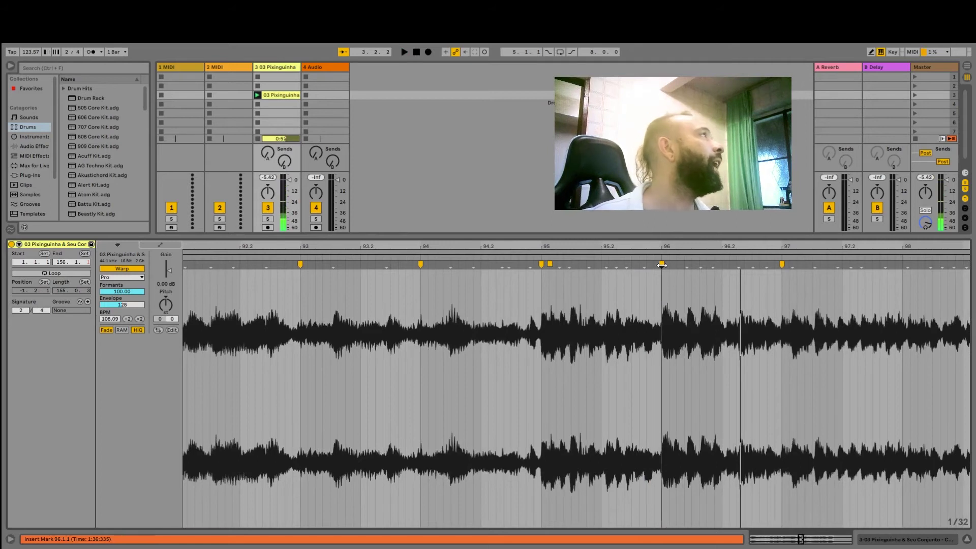
{"action": "double_click", "coordinate": [718, 437]}
{"action": "left_click_drag", "start_coordinate": [678, 247], "coordinate": [671, 228]}
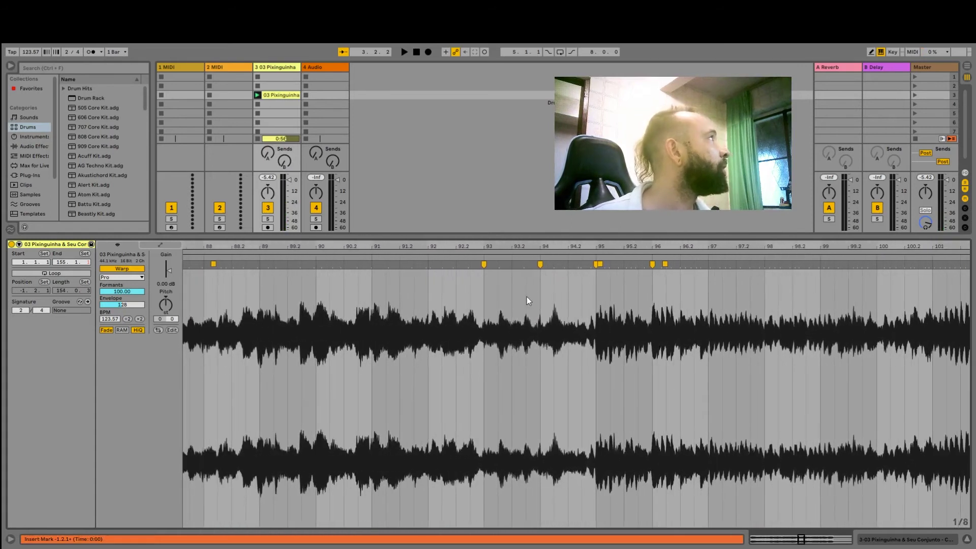
{"action": "key", "text": "minus"}
{"action": "key", "text": "minus"}
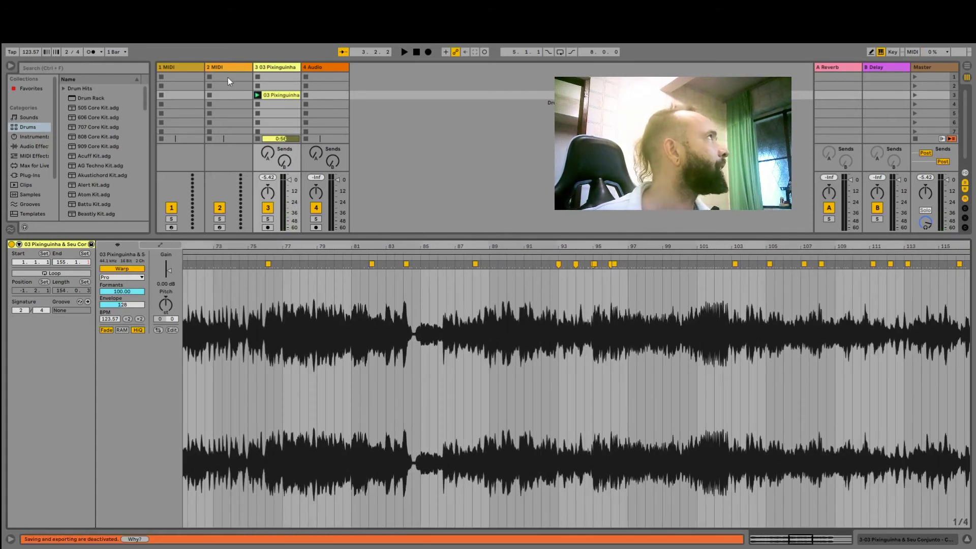
- With the metronome on, play from around bar 84, replay from bar 95, and align a new warp marker to bar 99
{"action": "left_click", "coordinate": [406, 260]}
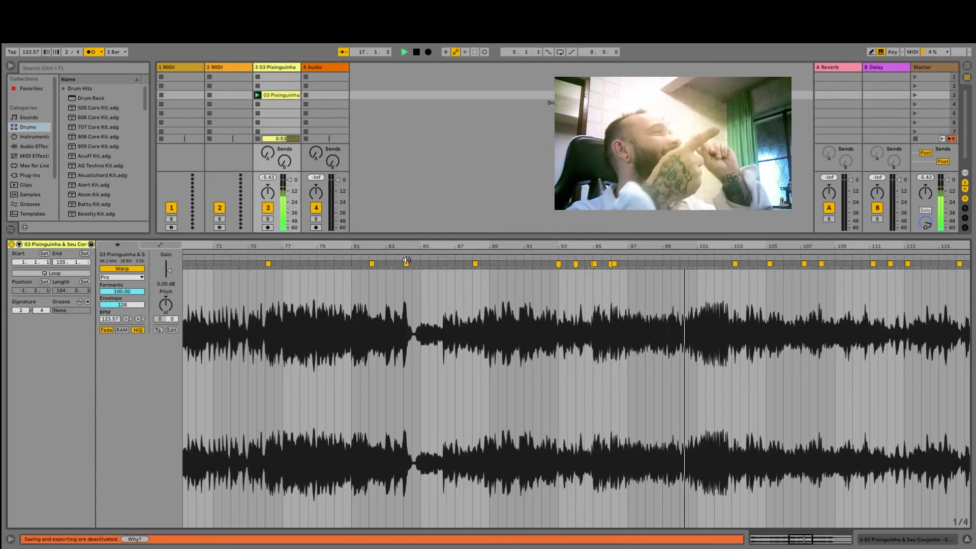
{"action": "key", "text": "space"}
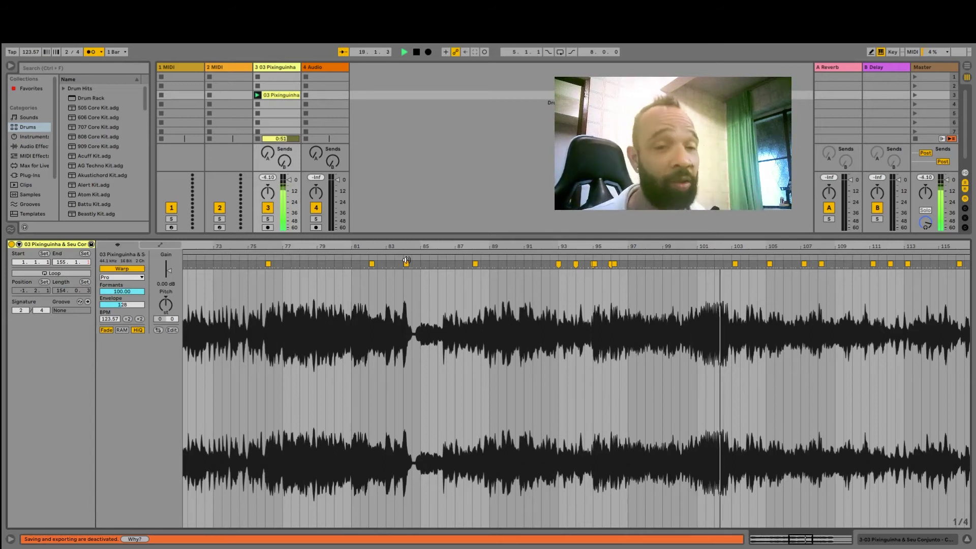
{"action": "left_click", "coordinate": [587, 256]}
{"action": "left_click_drag", "start_coordinate": [590, 248], "coordinate": [590, 274]}
{"action": "left_click_drag", "start_coordinate": [688, 254], "coordinate": [688, 269]}
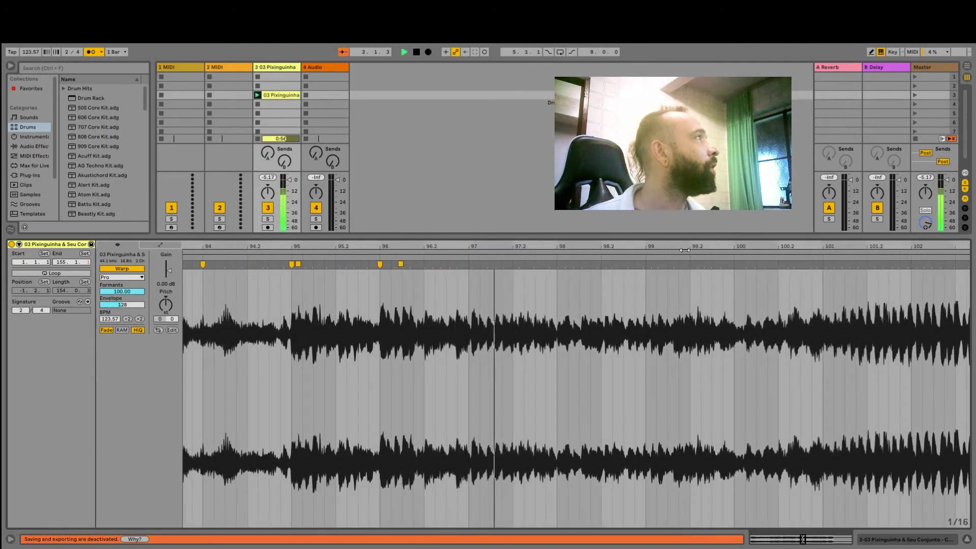
{"action": "key", "text": "space"}
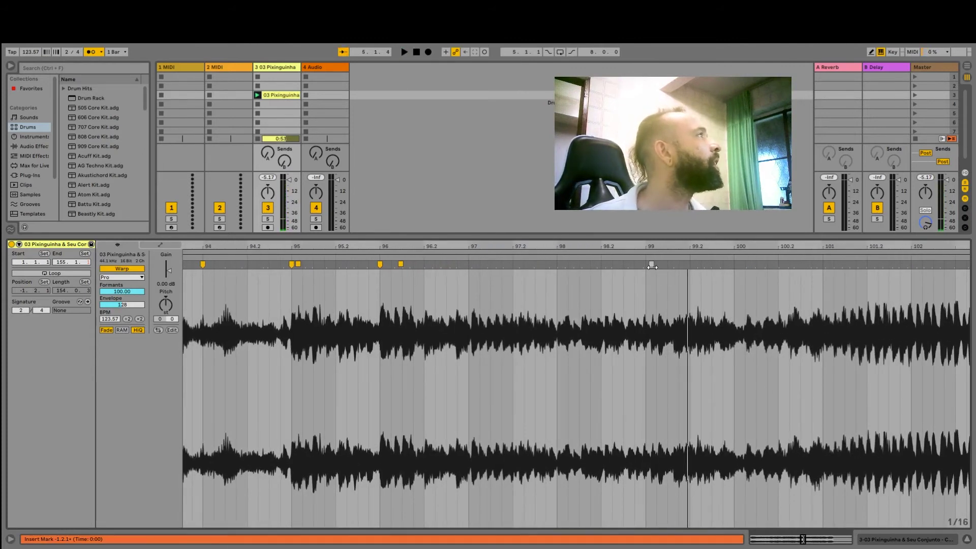
{"action": "left_click_drag", "start_coordinate": [652, 265], "coordinate": [646, 264]}
- Replay from around bar 94, delete the warp marker just after bar 103, and align a new one to 104.1.1
{"action": "left_click", "coordinate": [254, 254]}
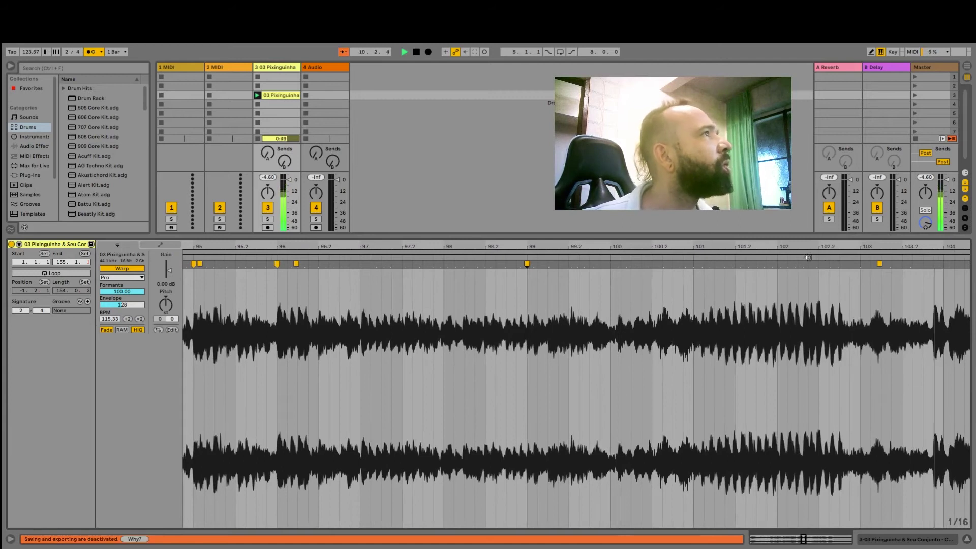
{"action": "key", "text": "space"}
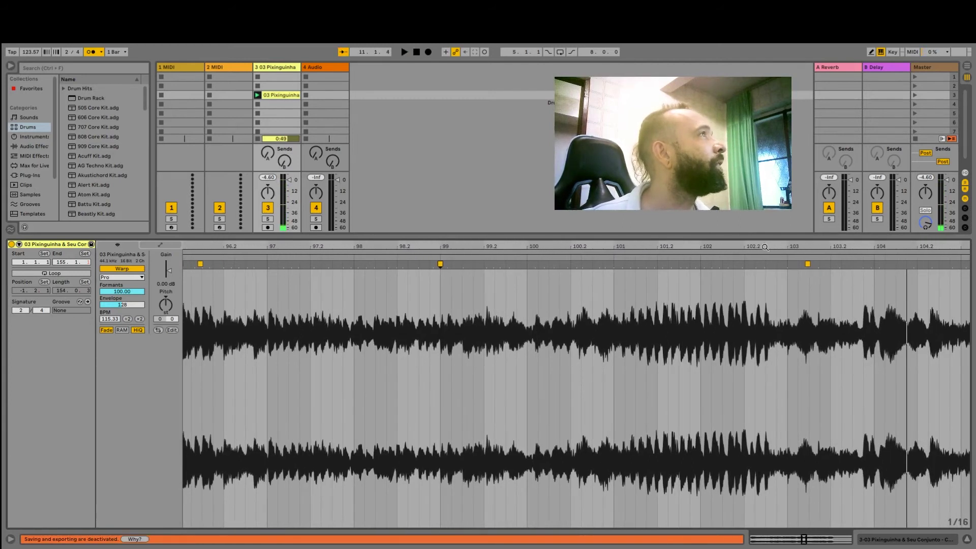
{"action": "left_click", "coordinate": [808, 263]}
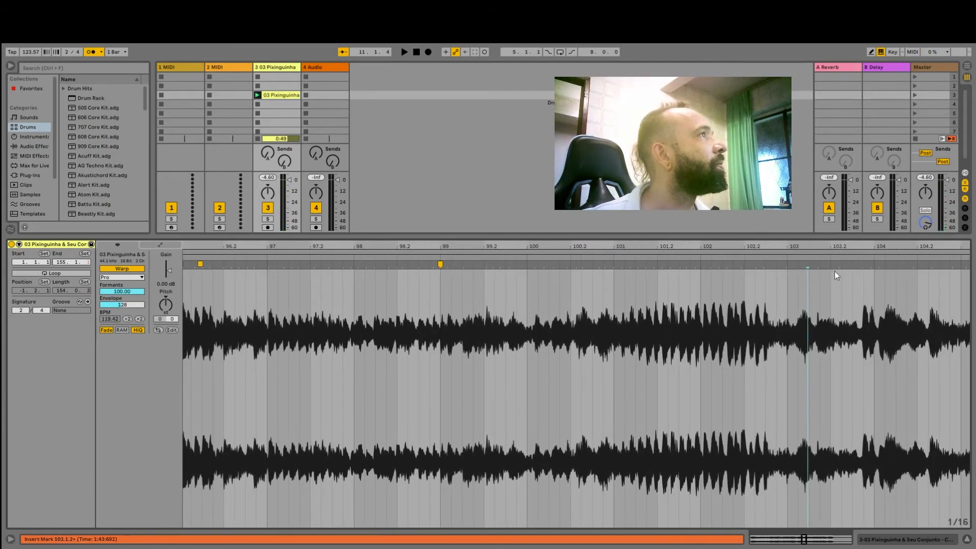
{"action": "double_click", "coordinate": [885, 264]}
{"action": "left_click_drag", "start_coordinate": [885, 264], "coordinate": [874, 264]}
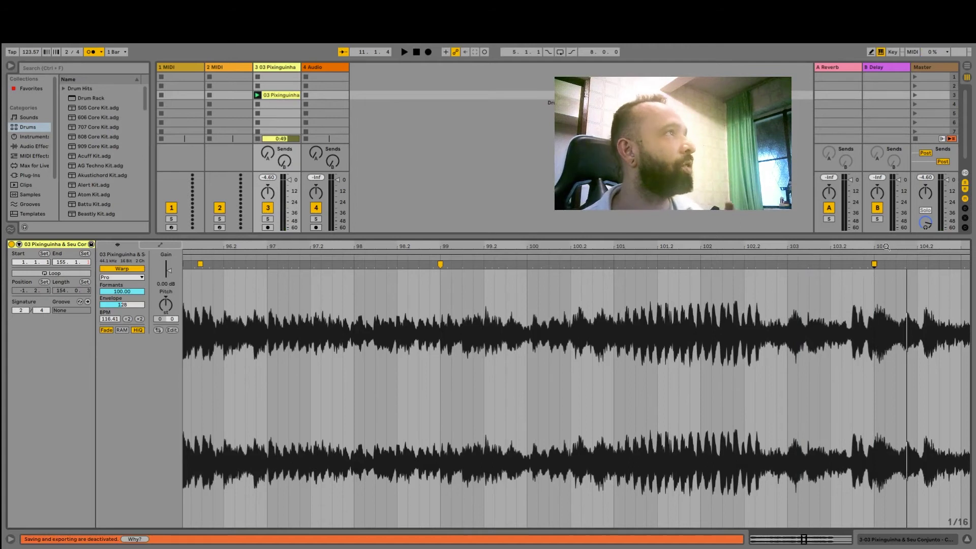
{"action": "key", "text": "plus"}
{"action": "key", "text": "plus"}
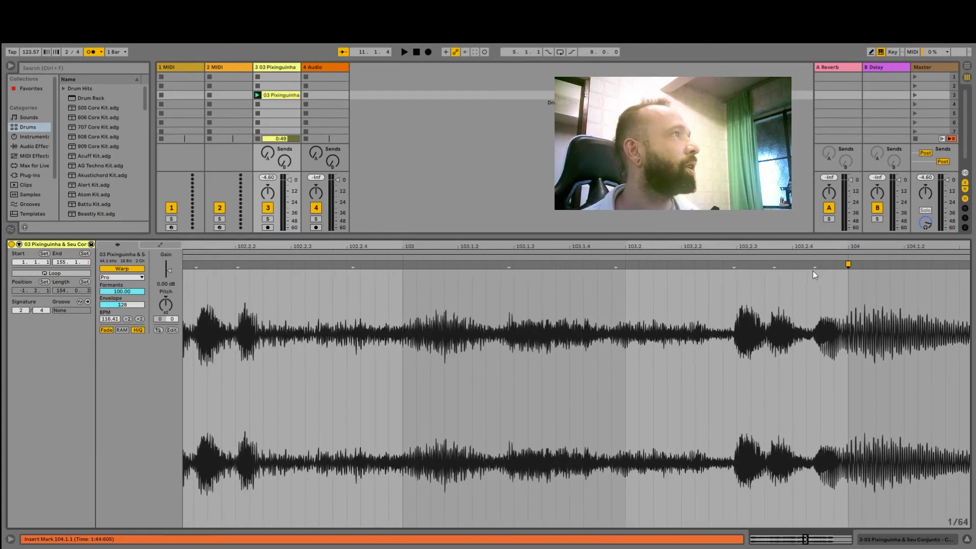
- Replay the passage from around bar 98 and align a new warp marker to bar 100
{"action": "key", "text": "ctrl+s"}
{"action": "key", "text": "minus"}
{"action": "key", "text": "minus"}
{"action": "key", "text": "minus"}
{"action": "key", "text": "minus"}
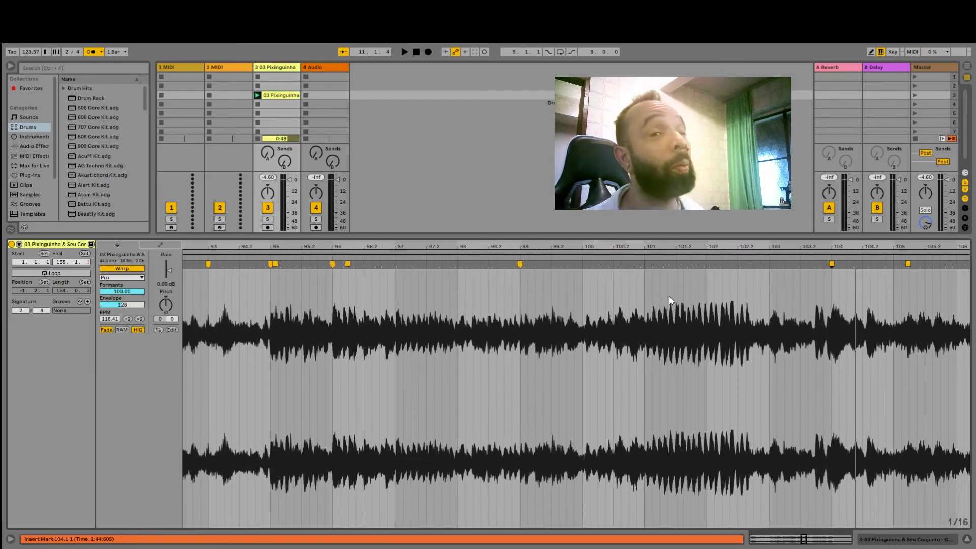
{"action": "left_click", "coordinate": [451, 256]}
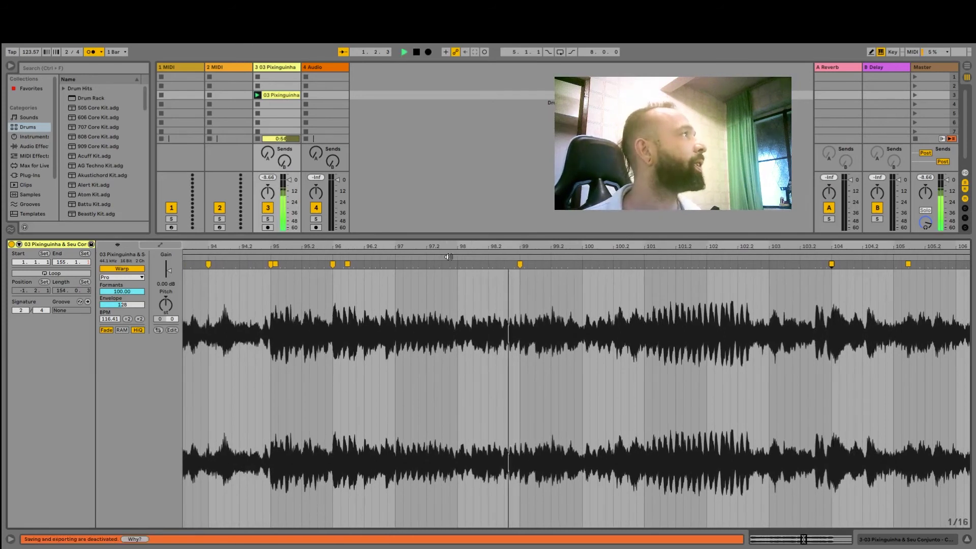
{"action": "key", "text": "space"}
{"action": "left_click_drag", "start_coordinate": [585, 264], "coordinate": [583, 265]}
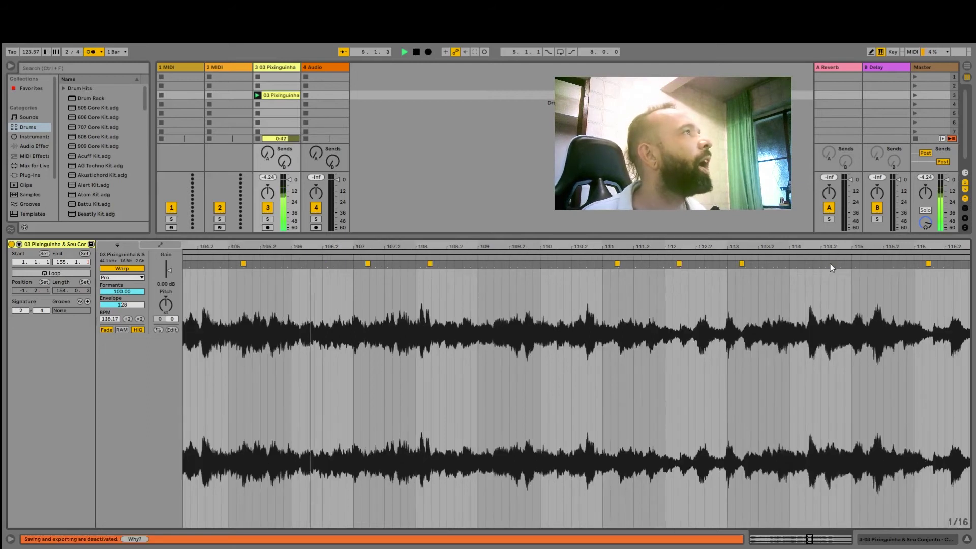
- Stop playback after bar 108, then replay from around bars 101 and 102 to check the beats around the bar 104 marker
{"action": "key", "text": "space"}
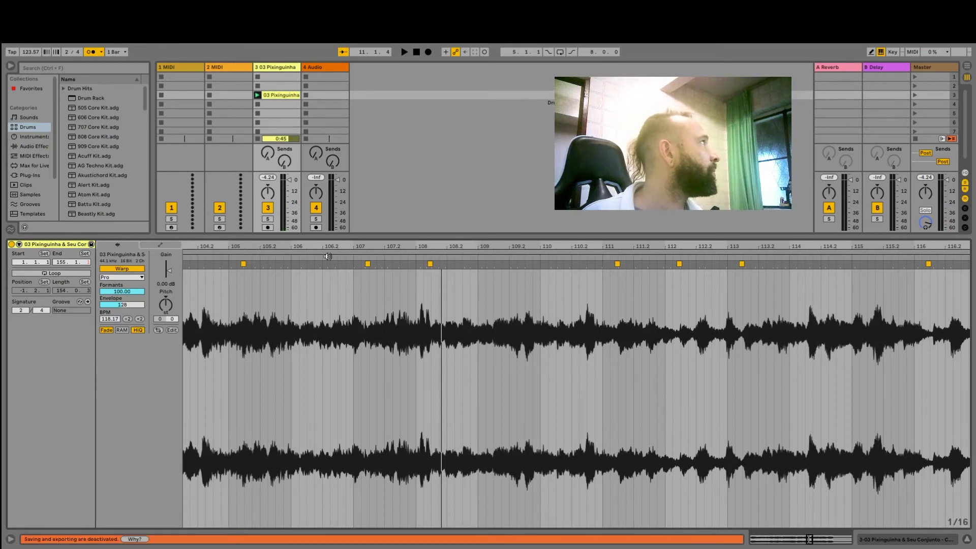
{"action": "left_click_drag", "start_coordinate": [294, 242], "coordinate": [356, 247]}
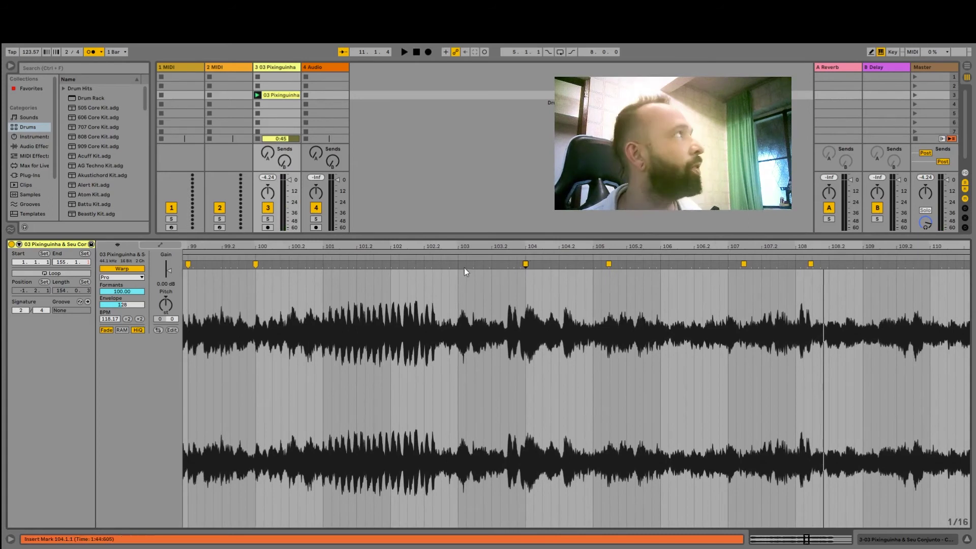
{"action": "left_click", "coordinate": [348, 259]}
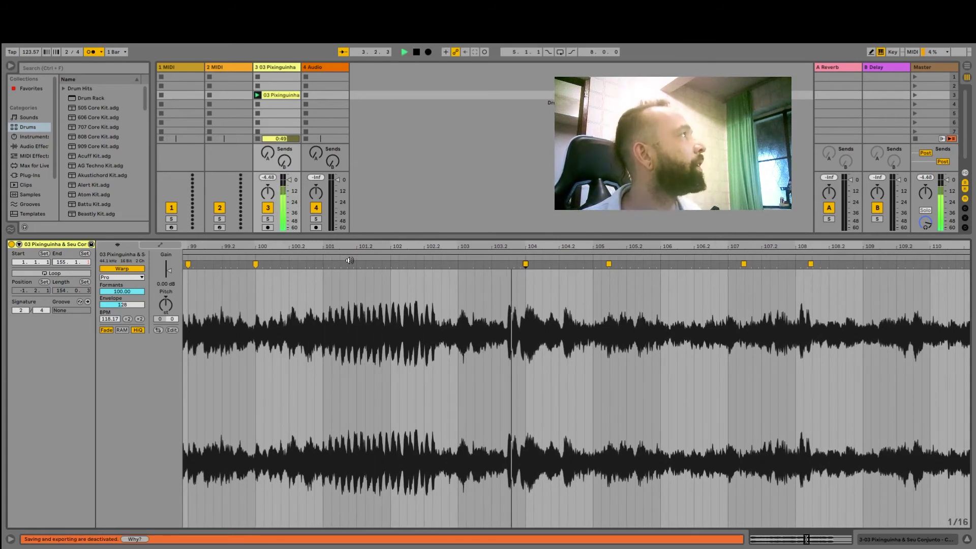
{"action": "key", "text": "space"}
{"action": "left_click", "coordinate": [396, 264]}
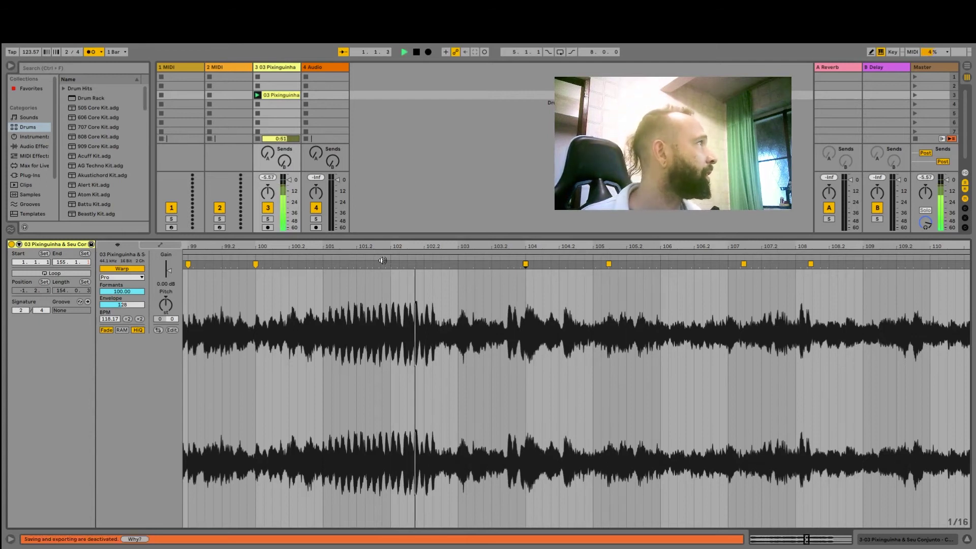
- Delete the warp markers just after bars 105, 107 and 108, and replay the passage from around bar 104
{"action": "double_click", "coordinate": [608, 264]}
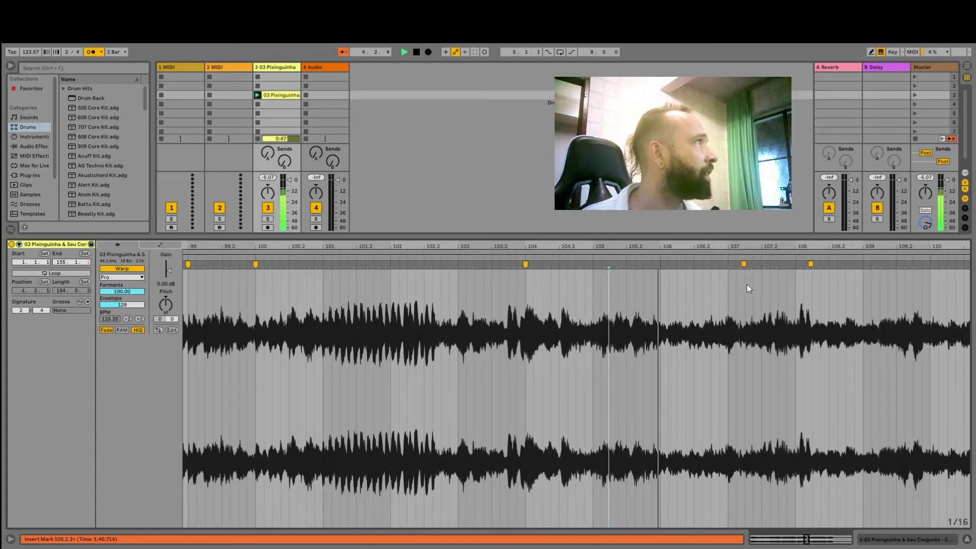
{"action": "key", "text": "space"}
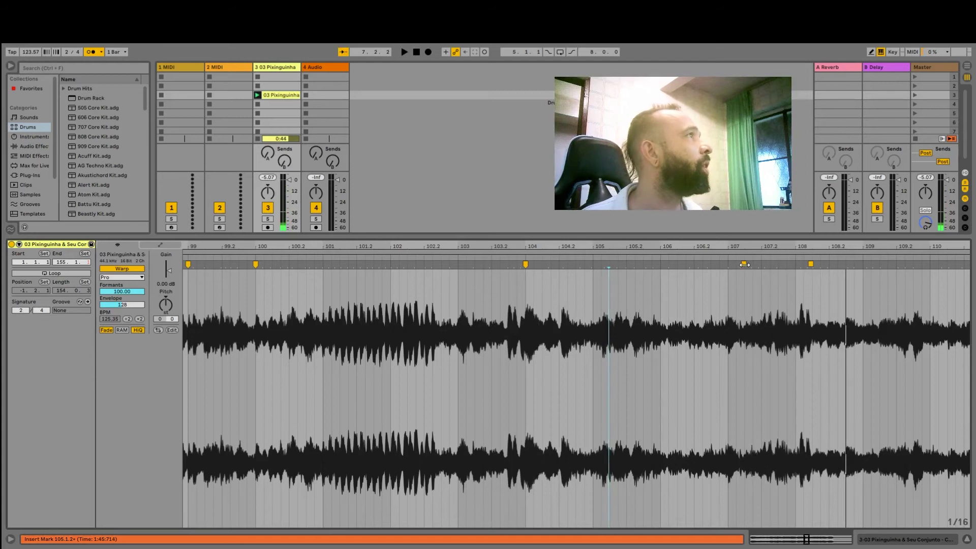
{"action": "double_click", "coordinate": [744, 264]}
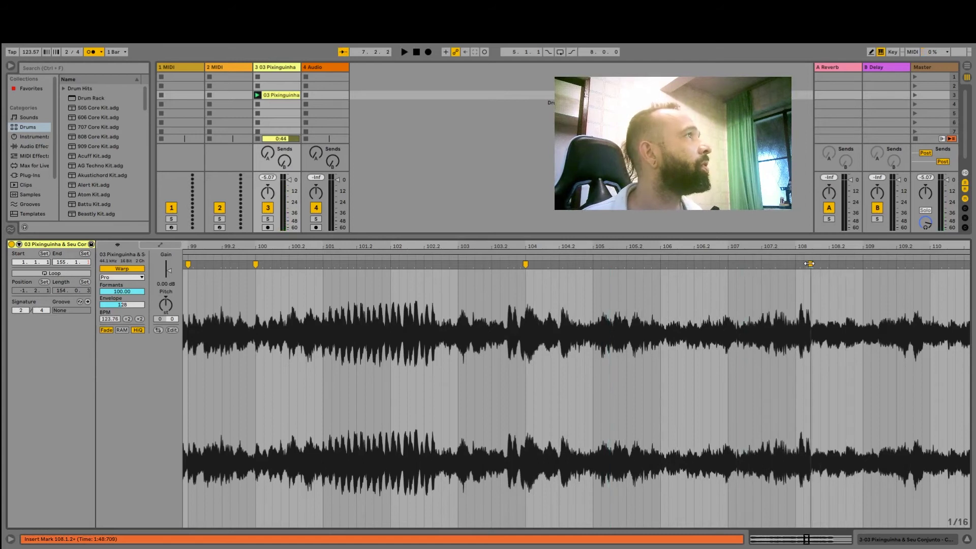
{"action": "left_click_drag", "start_coordinate": [809, 264], "coordinate": [814, 266]}
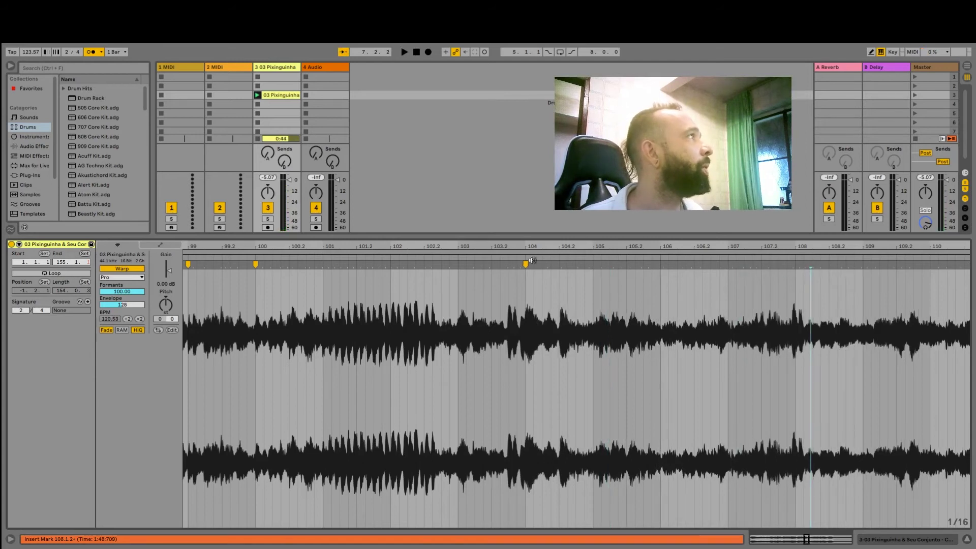
{"action": "left_click", "coordinate": [506, 258]}
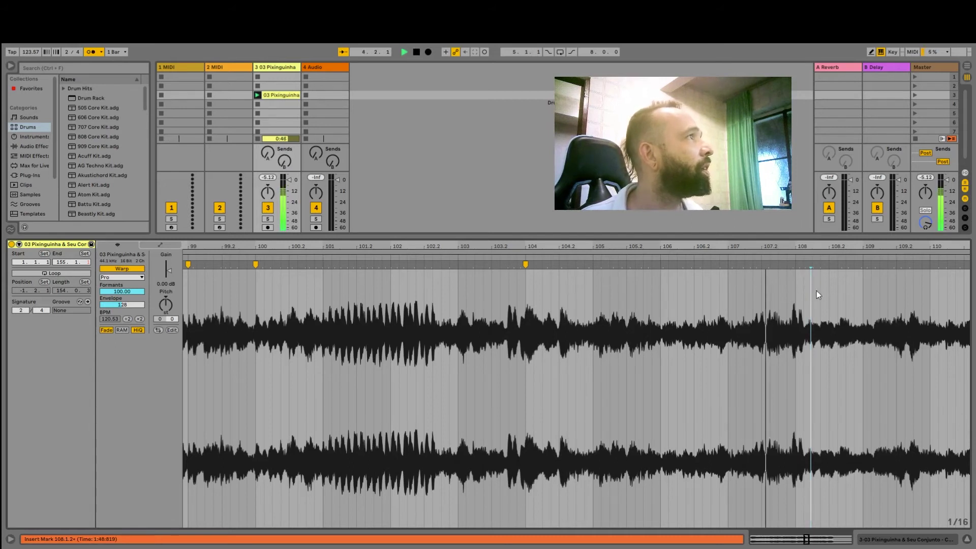
{"action": "key", "text": "space"}
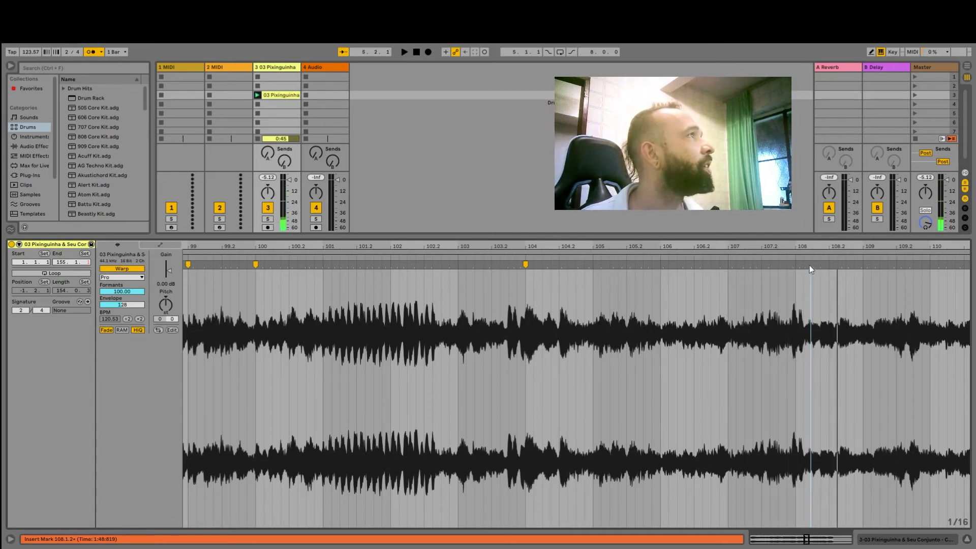
- Align a new warp marker to 108.1.1 and replay the passage from around bar 101
{"action": "scroll", "coordinate": [810, 266], "scroll_direction": "up", "scroll_amount": 5}
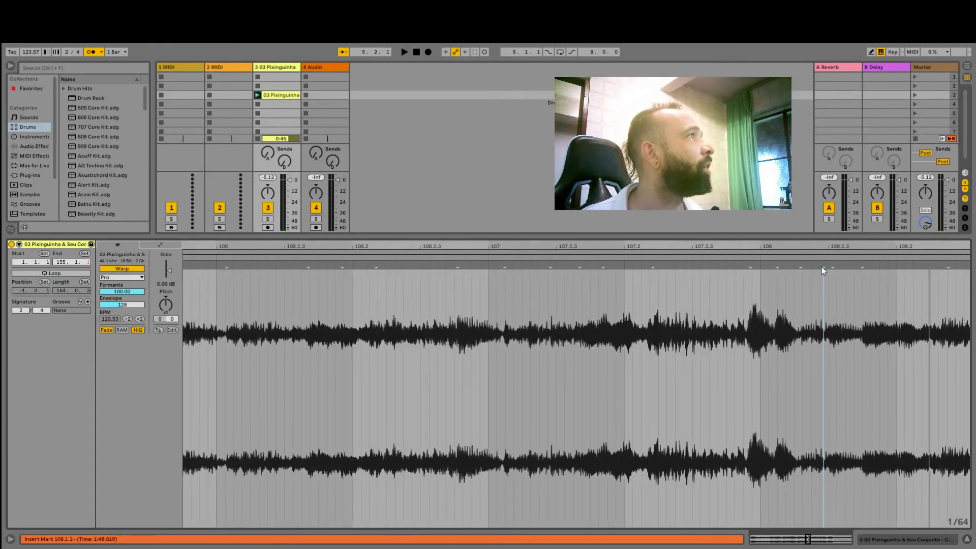
{"action": "left_click_drag", "start_coordinate": [819, 268], "coordinate": [762, 264]}
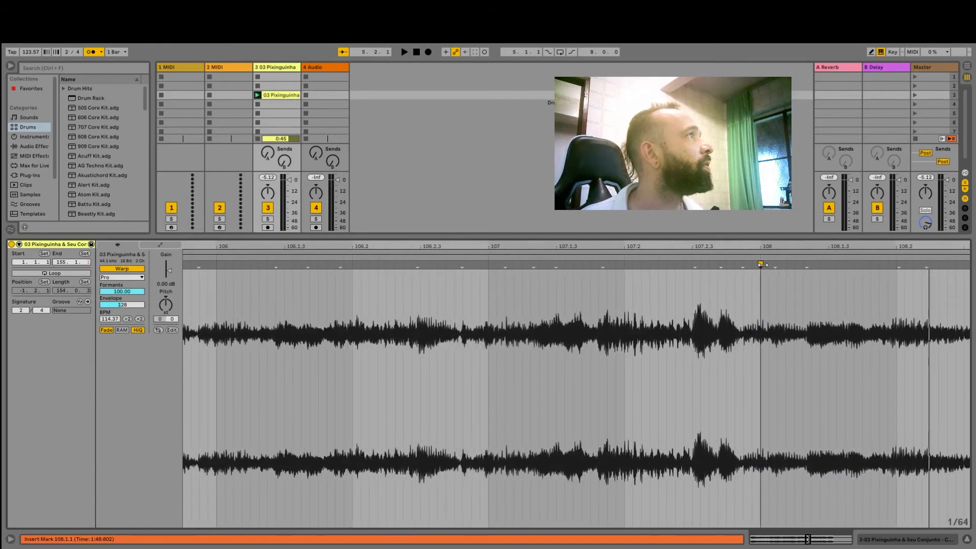
{"action": "scroll", "coordinate": [762, 249], "scroll_direction": "down", "scroll_amount": 10}
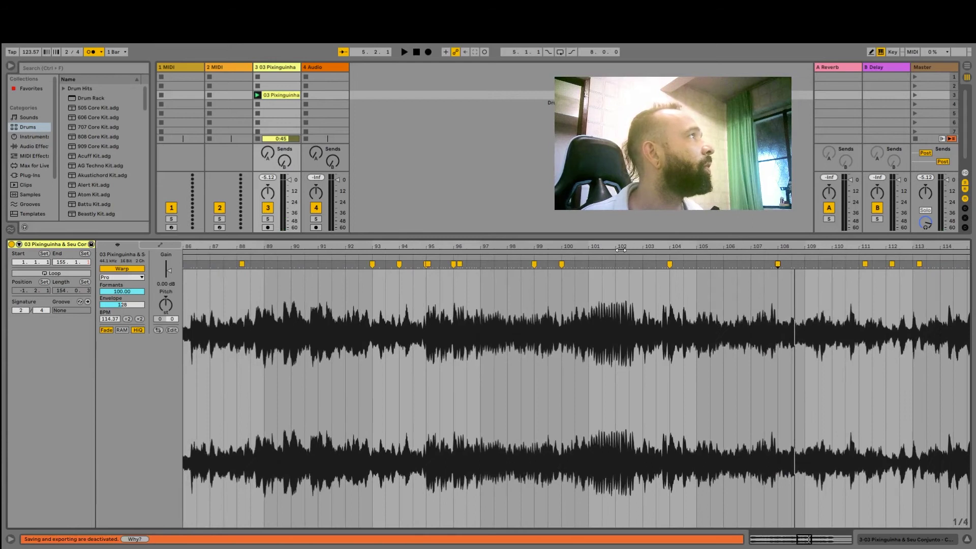
{"action": "left_click", "coordinate": [592, 258]}
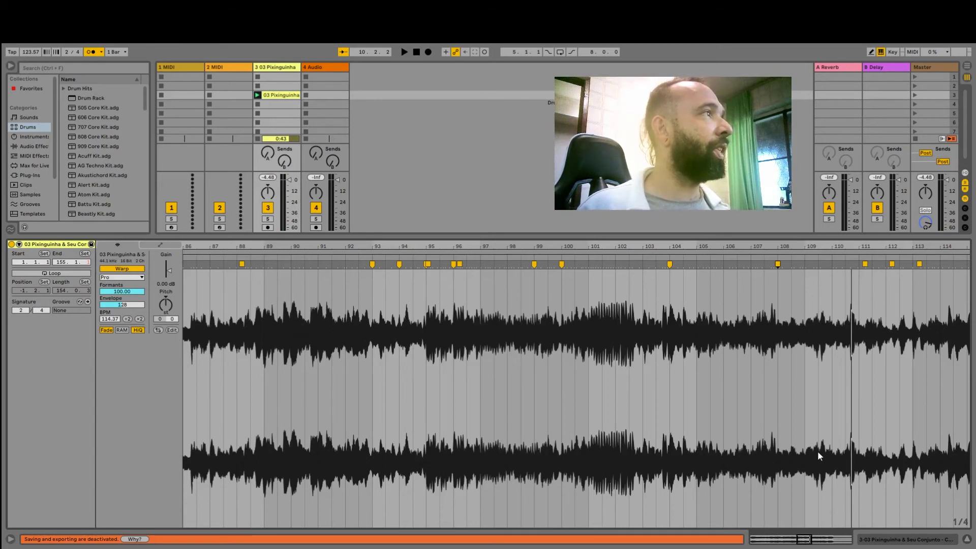
- Delete the warp markers following the one at bar 108, replay from around bar 107, and restart the playback
{"action": "key", "text": "ctrl+z"}
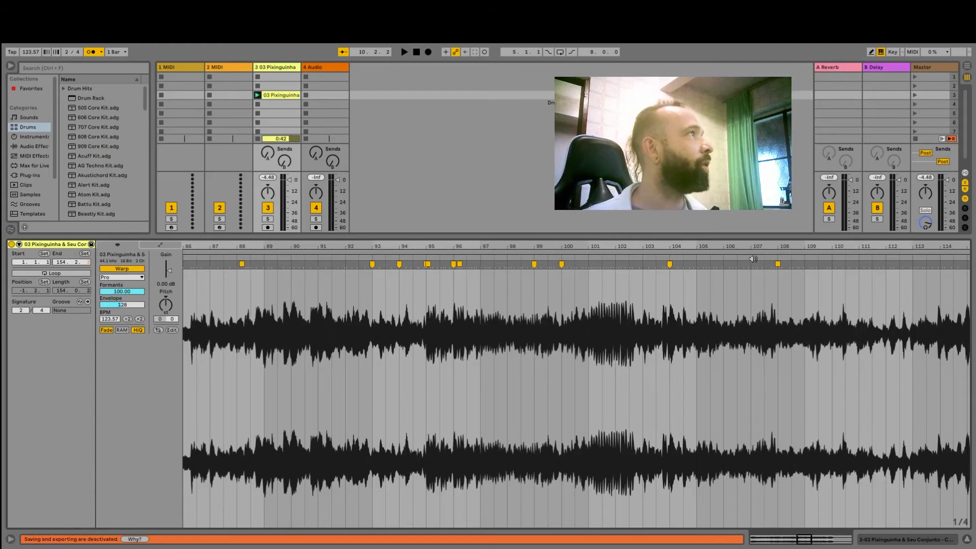
{"action": "left_click", "coordinate": [752, 259]}
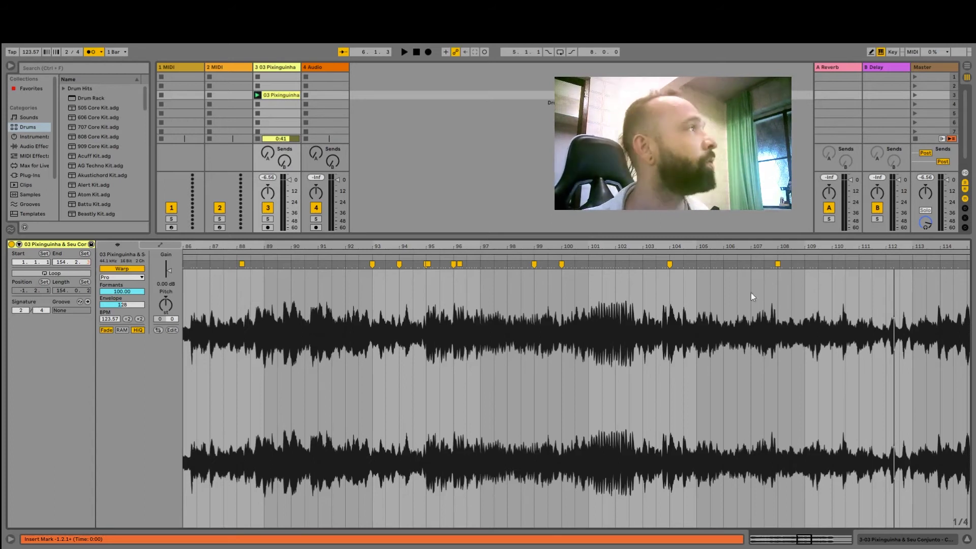
{"action": "key", "text": "space"}
{"action": "key", "text": "space"}
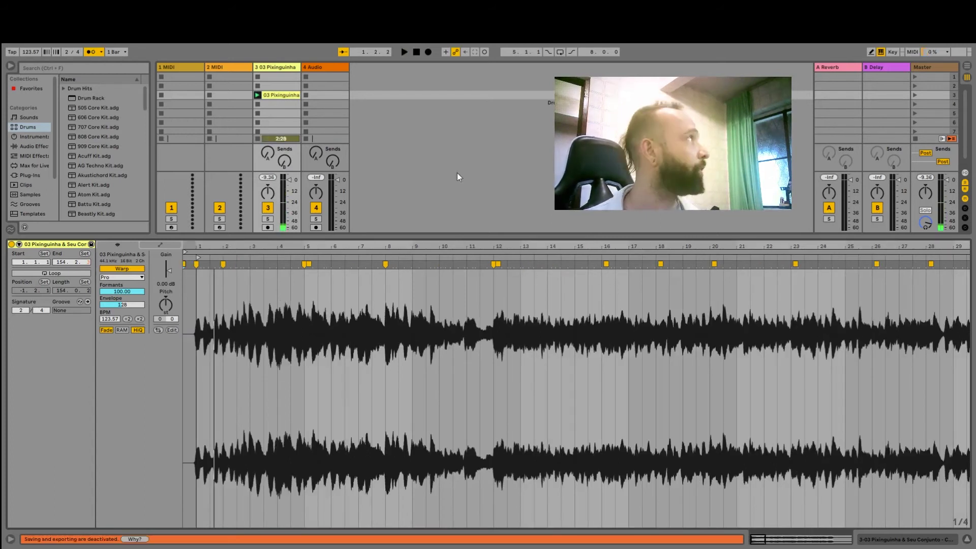
- Replay the passage from around bar 101, stop after bar 112, and align a new warp marker to bar 112
{"action": "left_click_drag", "start_coordinate": [689, 246], "coordinate": [676, 231]}
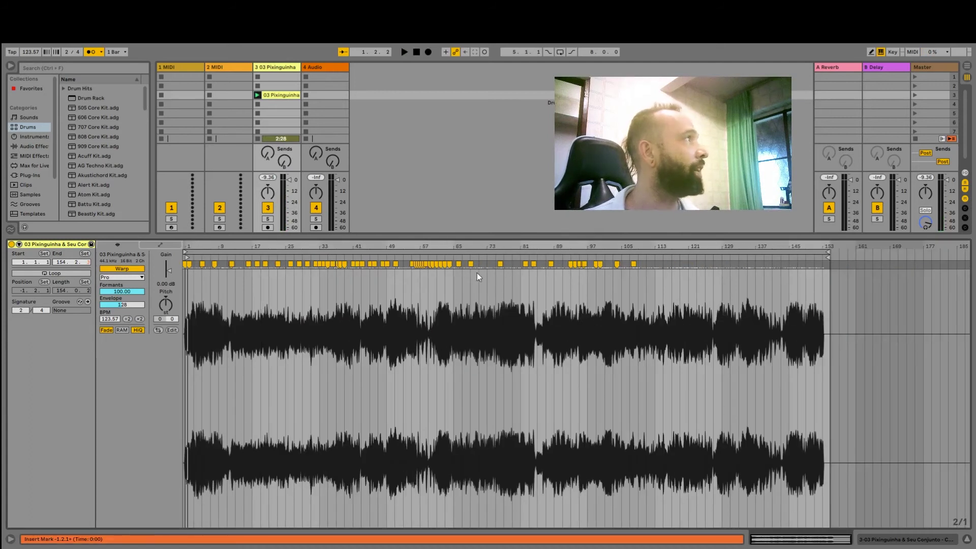
{"action": "left_click_drag", "start_coordinate": [615, 245], "coordinate": [716, 275]}
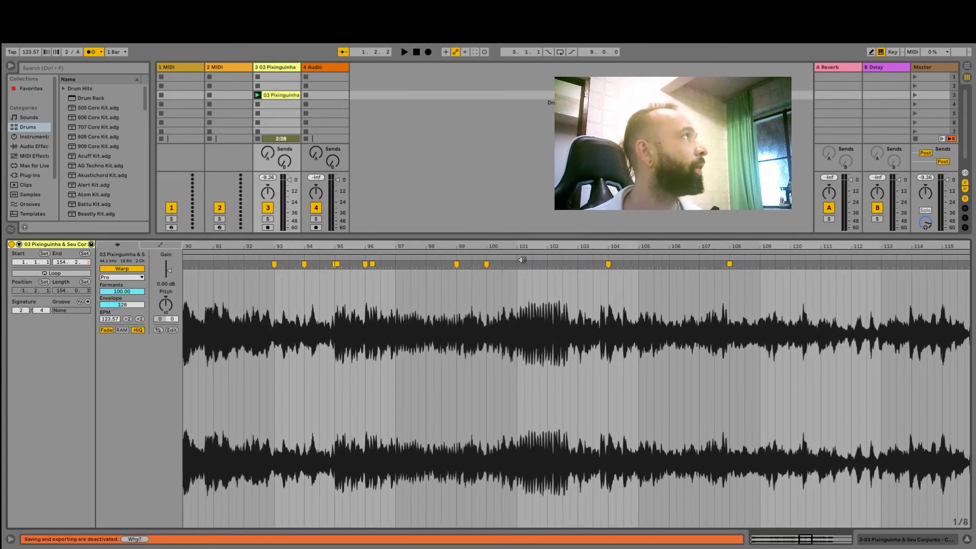
{"action": "left_click", "coordinate": [525, 257]}
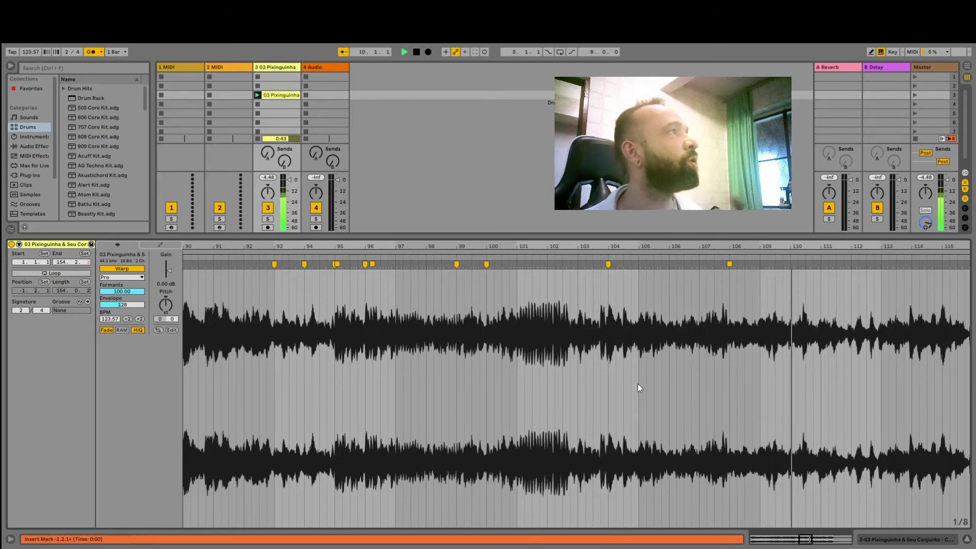
{"action": "key", "text": "space"}
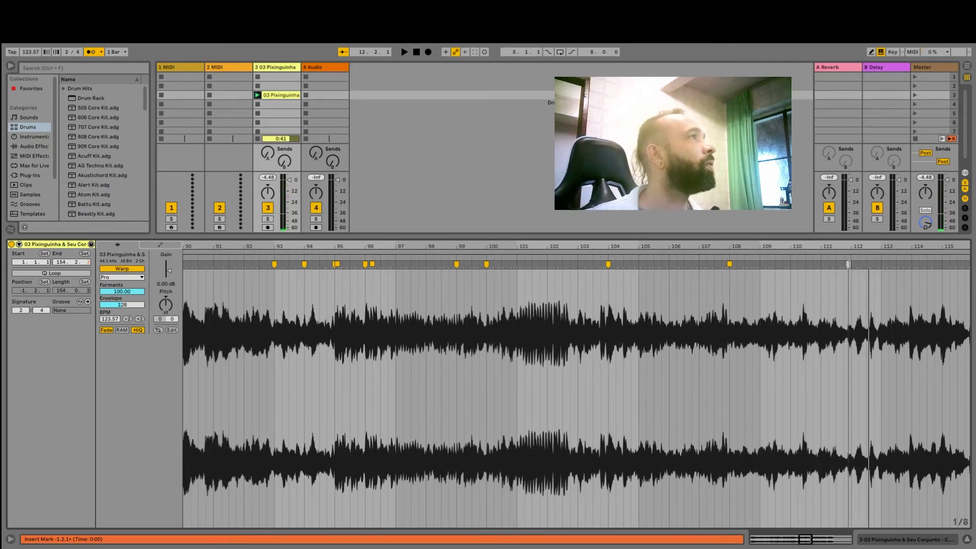
{"action": "left_click_drag", "start_coordinate": [848, 265], "coordinate": [851, 265]}
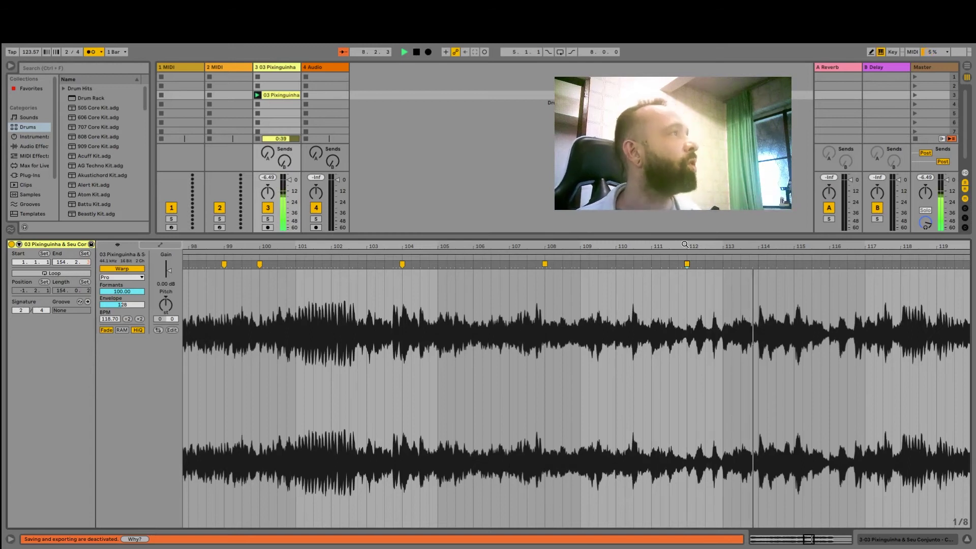
- Align new warp markers to the beats at bars 114, 116 and 119
{"action": "mouse_move", "coordinate": [750, 245]}
{"action": "left_mouse_down"}
{"action": "mouse_move", "coordinate": [791, 274]}
{"action": "mouse_move", "coordinate": [709, 241]}
{"action": "left_mouse_up"}
{"action": "left_click_drag", "start_coordinate": [635, 246], "coordinate": [634, 239]}
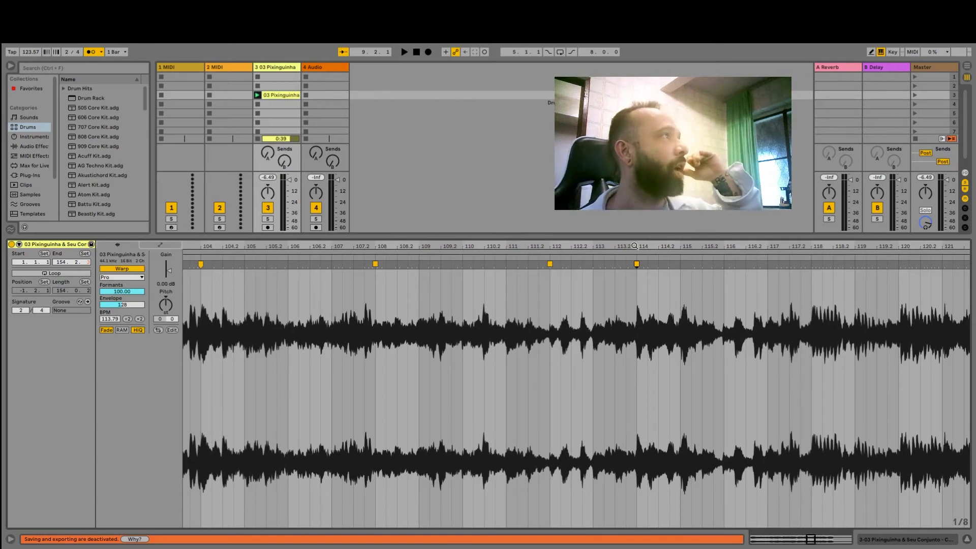
{"action": "mouse_move", "coordinate": [634, 246]}
{"action": "left_mouse_down"}
{"action": "mouse_move", "coordinate": [615, 257]}
{"action": "mouse_move", "coordinate": [722, 271]}
{"action": "left_mouse_up"}
{"action": "double_click", "coordinate": [724, 265]}
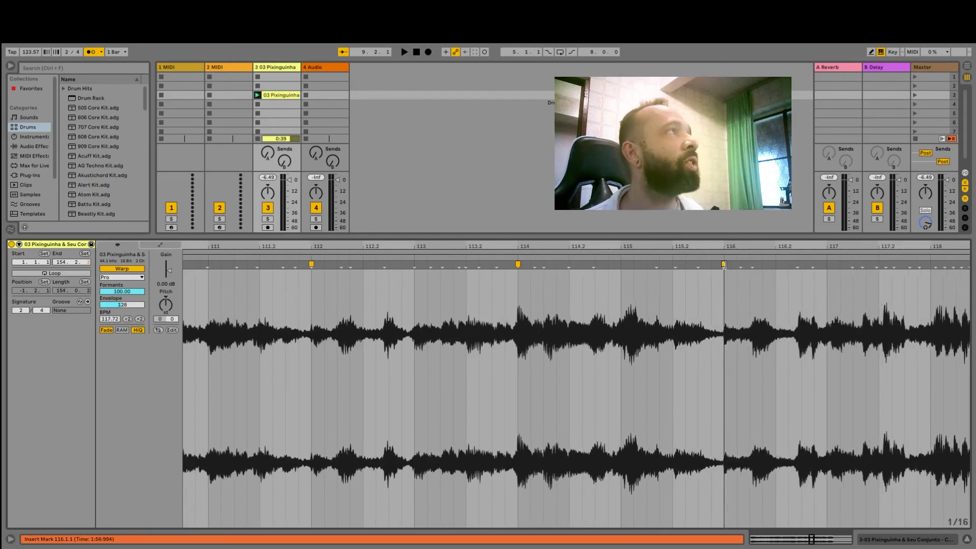
{"action": "left_click_drag", "start_coordinate": [741, 246], "coordinate": [667, 245]}
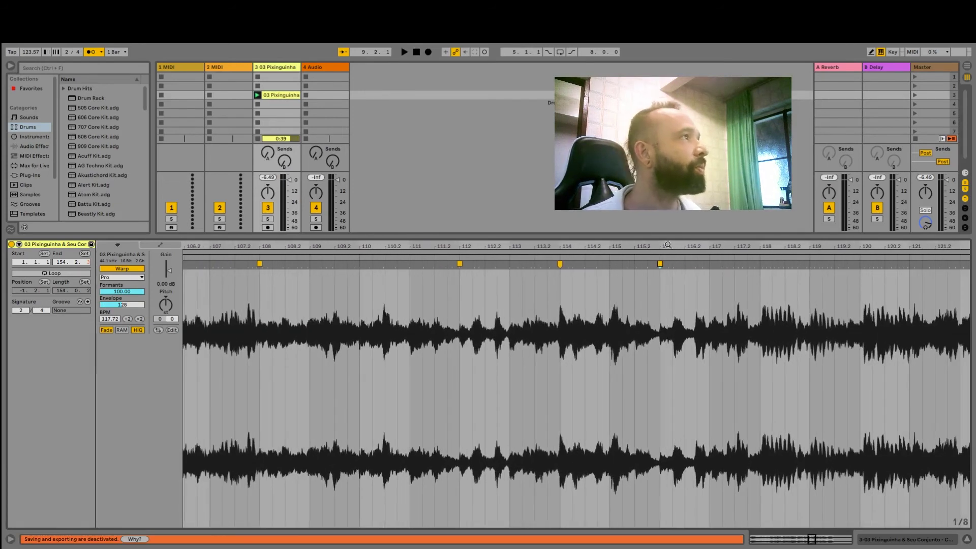
{"action": "left_click_drag", "start_coordinate": [813, 246], "coordinate": [810, 265]}
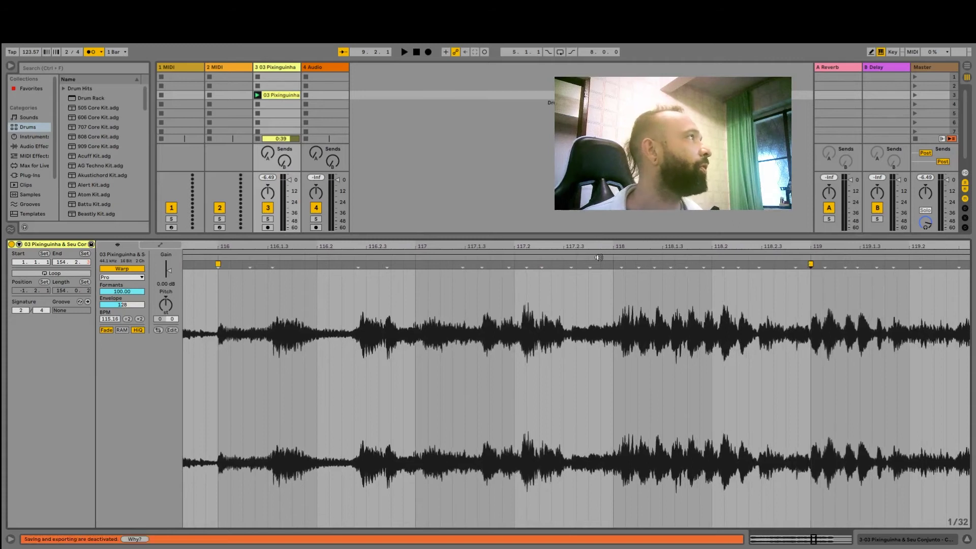
- Replay the passage from around bar 114 and align a new warp marker to 120.1.1
{"action": "left_click_drag", "start_coordinate": [610, 248], "coordinate": [631, 233]}
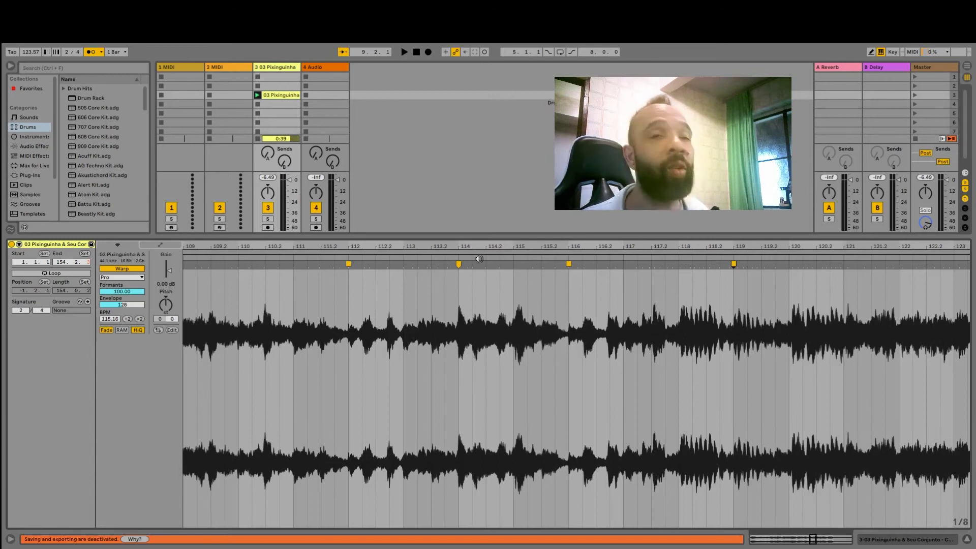
{"action": "mouse_move", "coordinate": [735, 247]}
{"action": "left_mouse_down"}
{"action": "mouse_move", "coordinate": [735, 270]}
{"action": "mouse_move", "coordinate": [746, 249]}
{"action": "mouse_move", "coordinate": [724, 249]}
{"action": "mouse_move", "coordinate": [724, 239]}
{"action": "left_mouse_up"}
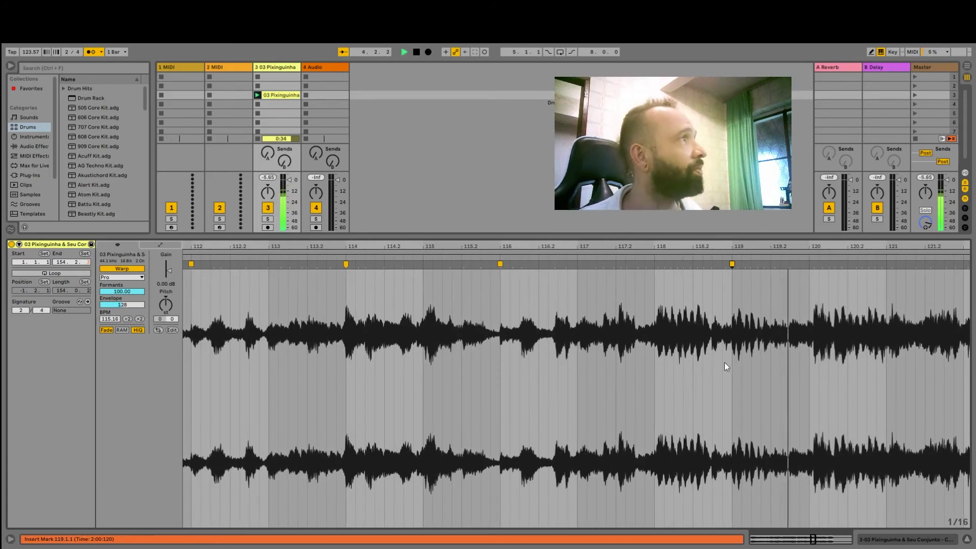
{"action": "left_click_drag", "start_coordinate": [814, 275], "coordinate": [809, 274]}
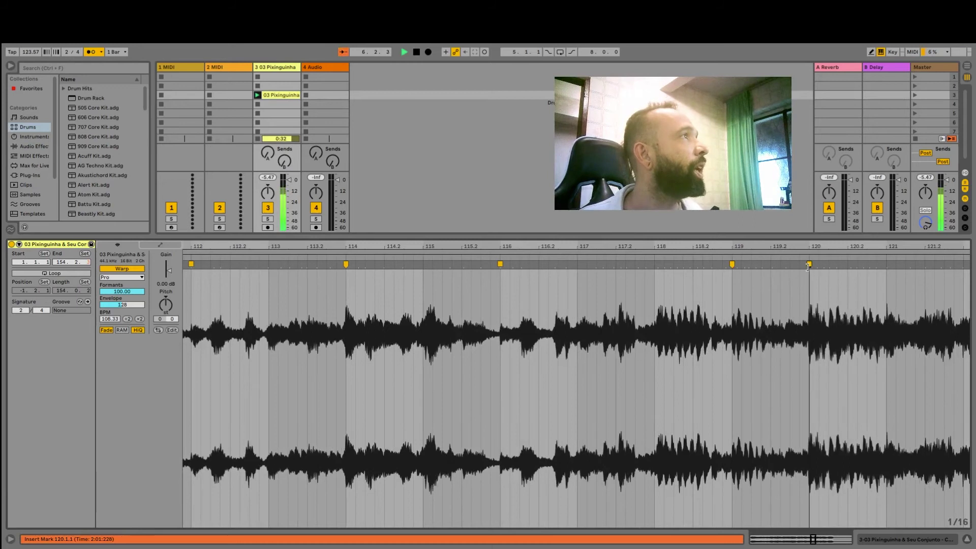
- Listen on past bar 128 and replay the passage from around bar 120 to check the beats against the grid
{"action": "left_click_drag", "start_coordinate": [793, 242], "coordinate": [800, 270]}
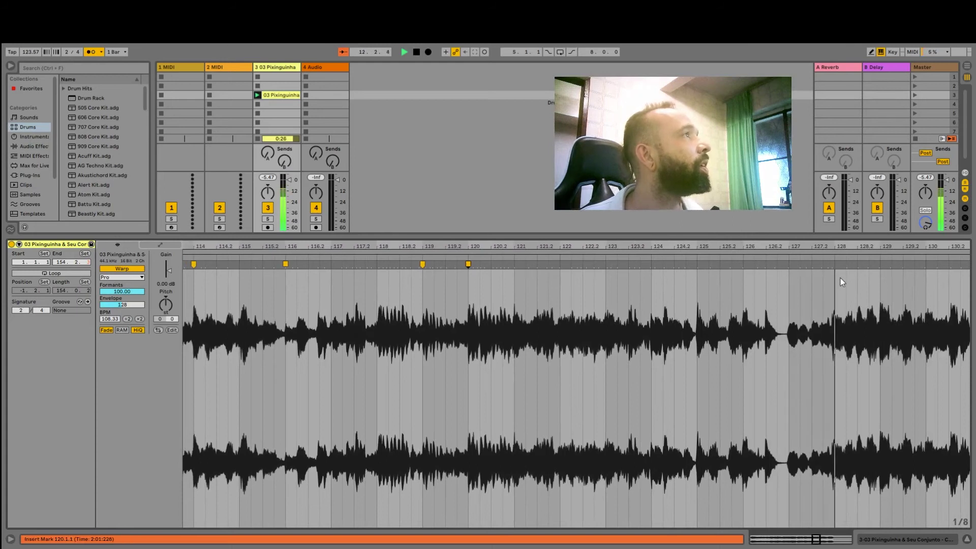
{"action": "left_click_drag", "start_coordinate": [793, 245], "coordinate": [797, 273]}
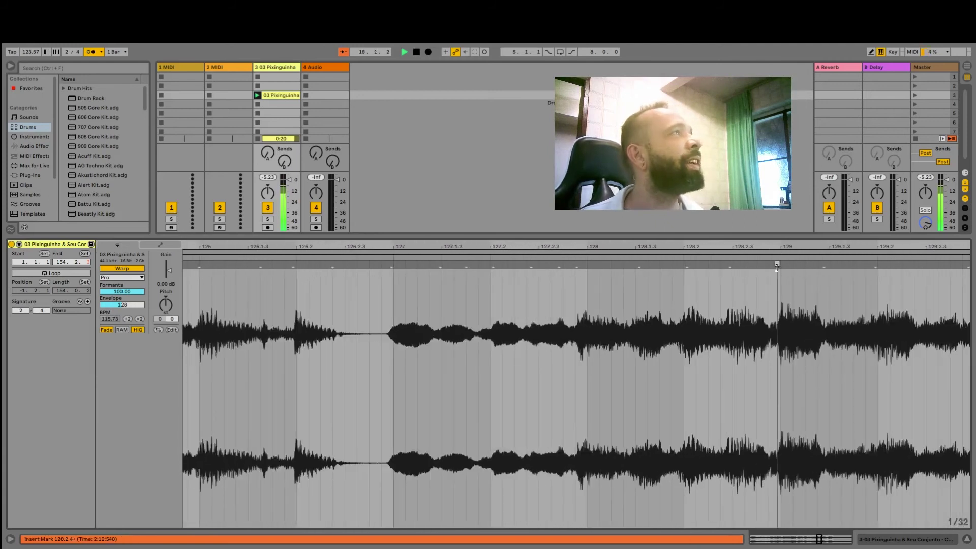
{"action": "left_click_drag", "start_coordinate": [788, 248], "coordinate": [691, 253]}
{"action": "key", "text": "space"}
{"action": "left_click", "coordinate": [606, 256]}
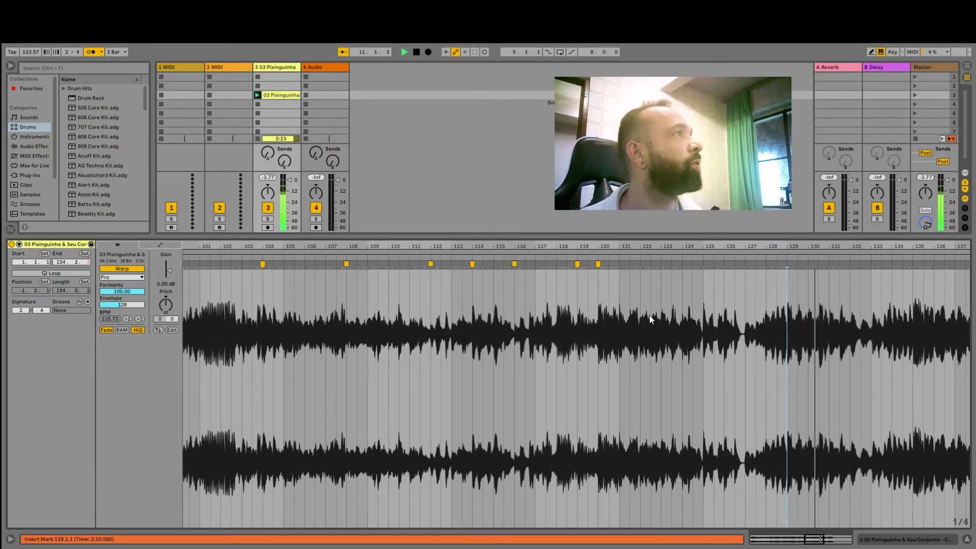
{"action": "key", "text": "space"}
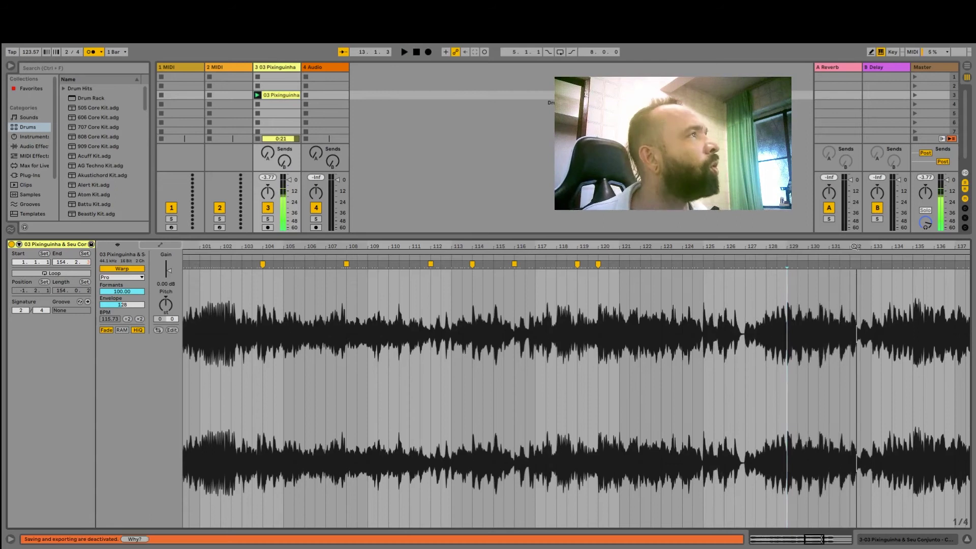
- Align new warp markers to bars 129 and 133, deleting the trial marker placed at 131.1.1
{"action": "left_click_drag", "start_coordinate": [852, 246], "coordinate": [852, 292]}
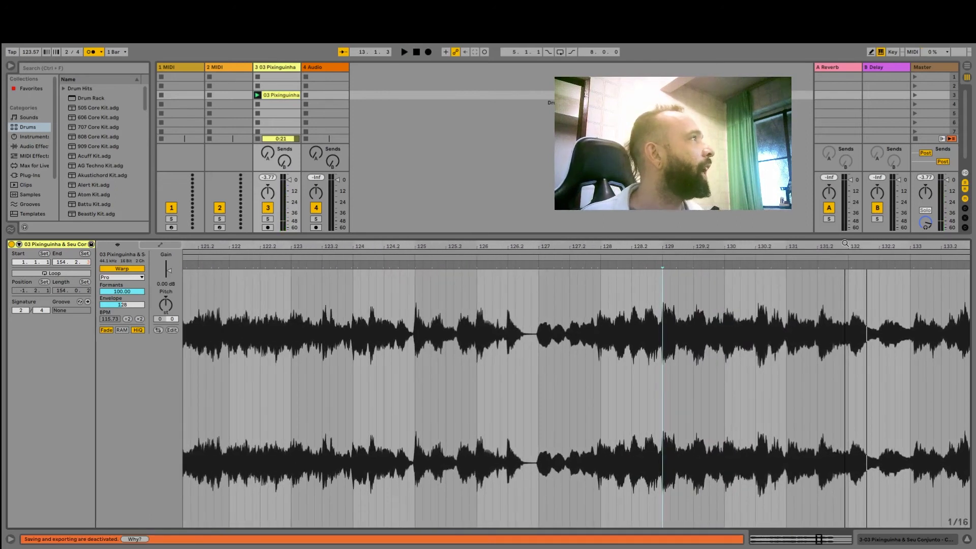
{"action": "double_click", "coordinate": [661, 264]}
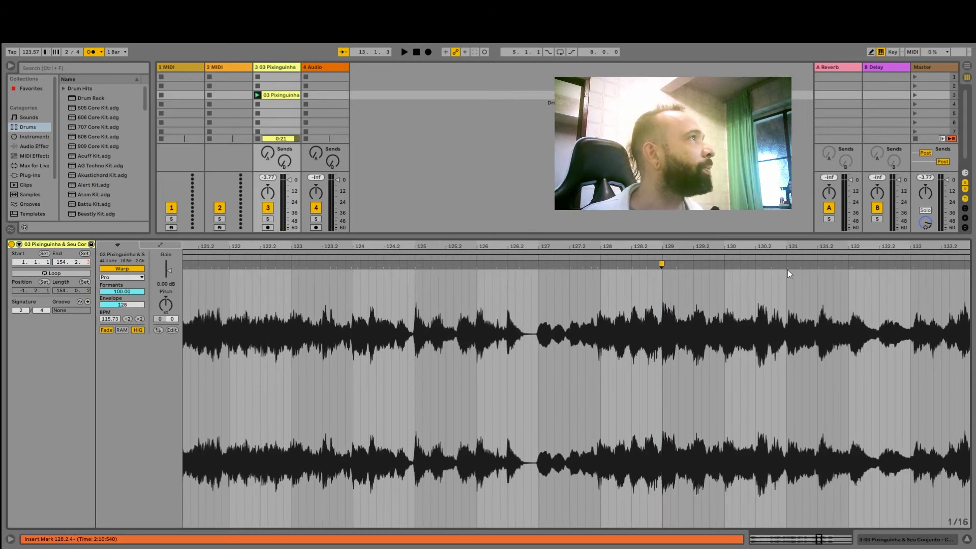
{"action": "left_click_drag", "start_coordinate": [787, 266], "coordinate": [784, 268]}
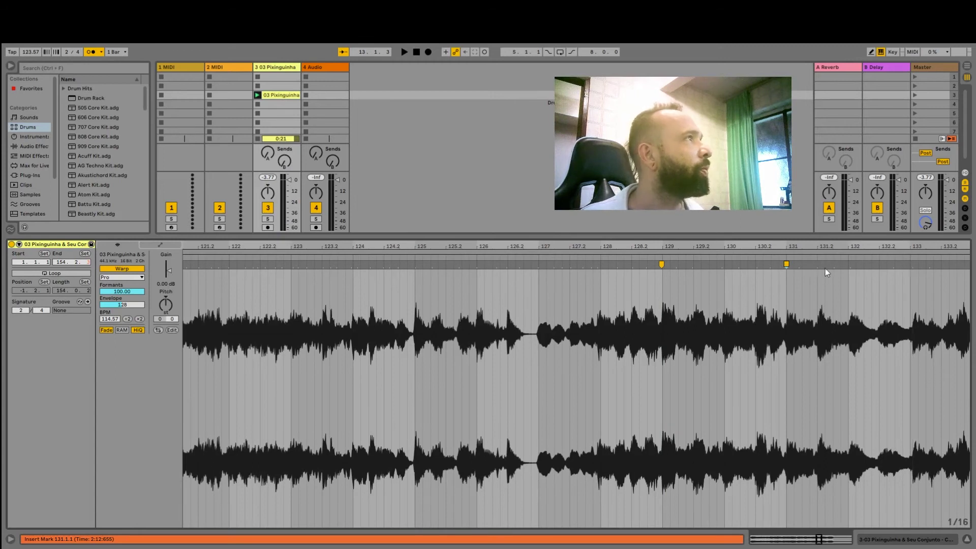
{"action": "key", "text": "Delete"}
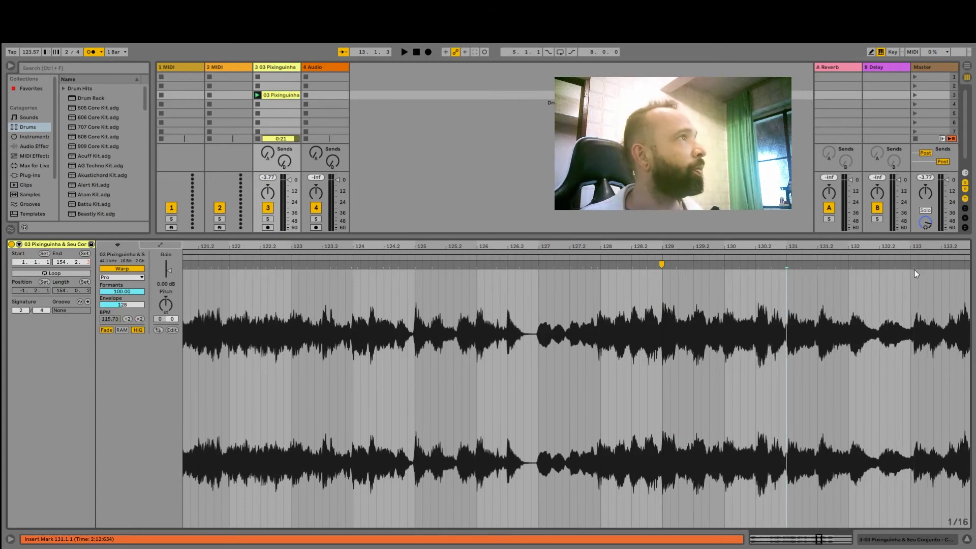
{"action": "left_click_drag", "start_coordinate": [913, 266], "coordinate": [909, 266]}
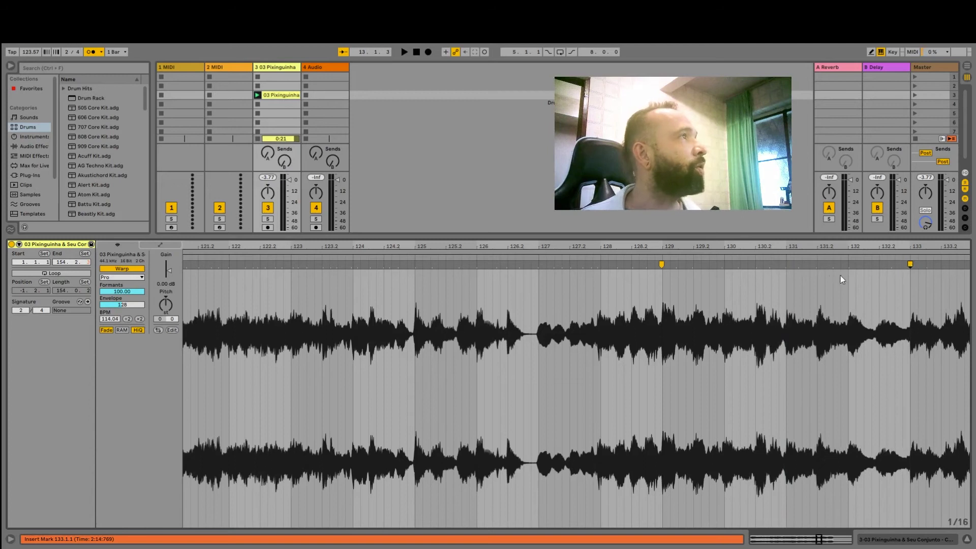
- Align new warp markers to the beats at bars 135, 138 and 141
{"action": "left_click_drag", "start_coordinate": [630, 249], "coordinate": [631, 245]}
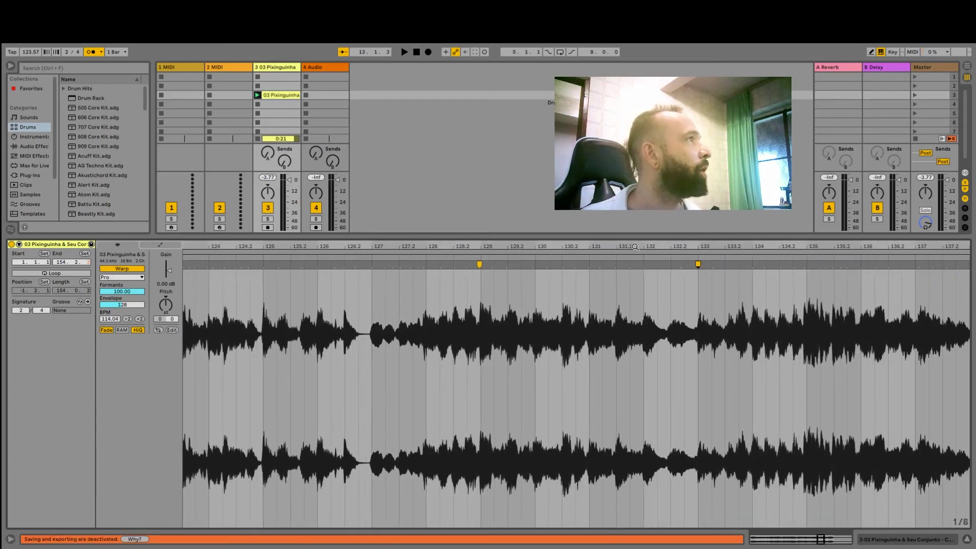
{"action": "mouse_move", "coordinate": [805, 243]}
{"action": "left_mouse_down"}
{"action": "mouse_move", "coordinate": [797, 270]}
{"action": "mouse_move", "coordinate": [817, 264]}
{"action": "mouse_move", "coordinate": [819, 221]}
{"action": "left_mouse_up"}
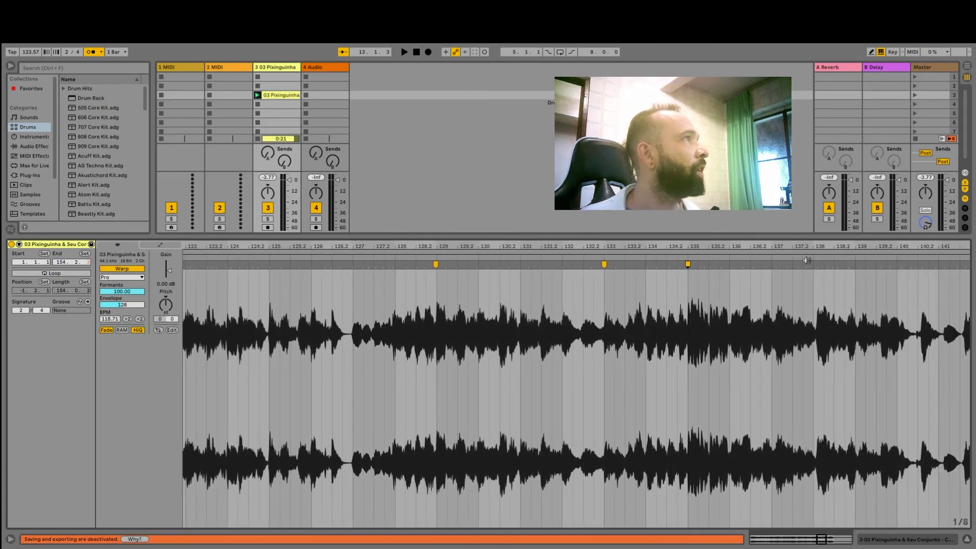
{"action": "mouse_move", "coordinate": [816, 264]}
{"action": "left_mouse_down"}
{"action": "mouse_move", "coordinate": [782, 231]}
{"action": "mouse_move", "coordinate": [827, 273]}
{"action": "mouse_move", "coordinate": [678, 234]}
{"action": "left_mouse_up"}
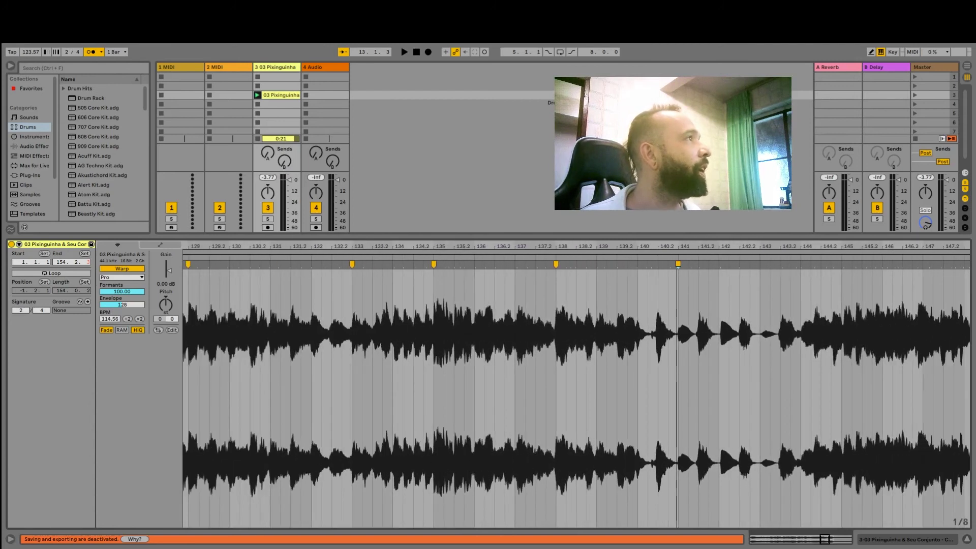
- Align new warp markers to bar 147, 148.2.1 and 151.1.1 near the end of the recording
{"action": "double_click", "coordinate": [923, 264]}
{"action": "mouse_move", "coordinate": [888, 251]}
{"action": "left_mouse_down"}
{"action": "mouse_move", "coordinate": [775, 256]}
{"action": "mouse_move", "coordinate": [791, 265]}
{"action": "left_mouse_up"}
{"action": "double_click", "coordinate": [786, 265]}
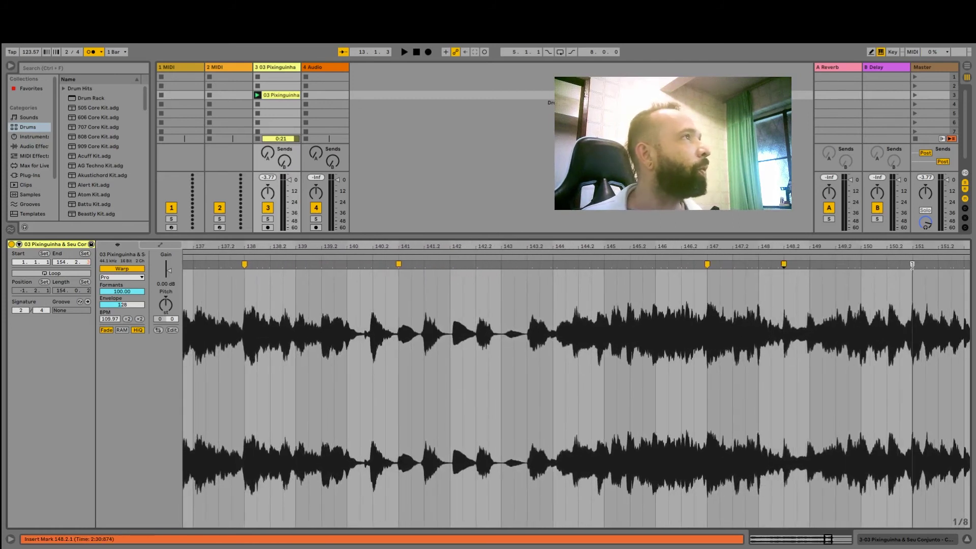
{"action": "left_click_drag", "start_coordinate": [912, 265], "coordinate": [913, 265]}
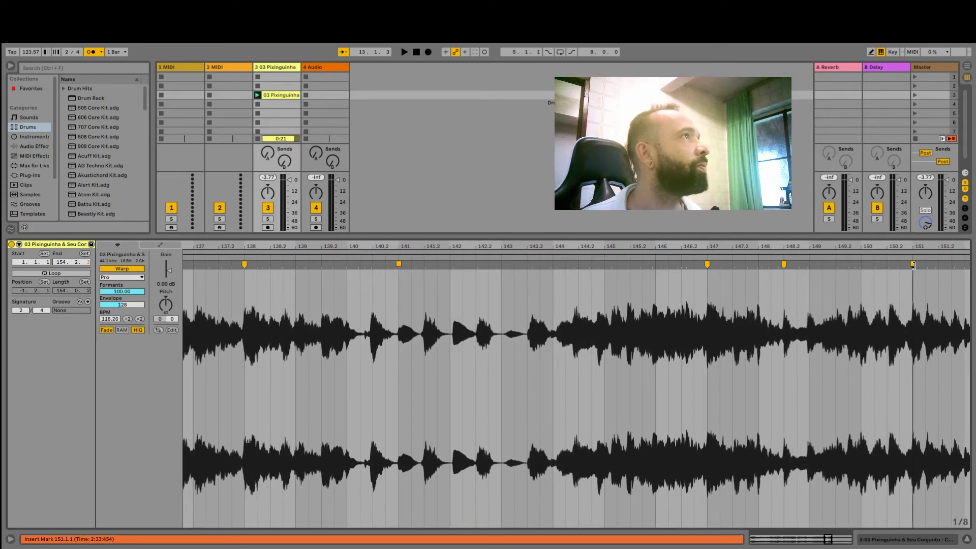
{"action": "scroll", "coordinate": [910, 260], "scroll_direction": "down", "scroll_amount": 3}
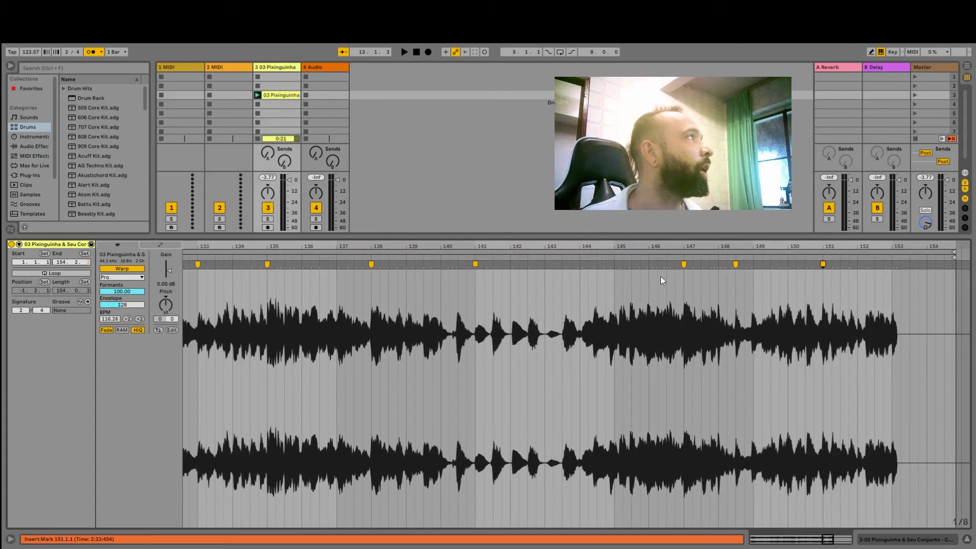
{"action": "left_click_drag", "start_coordinate": [599, 247], "coordinate": [598, 287]}
{"action": "left_click_drag", "start_coordinate": [756, 285], "coordinate": [757, 247]}
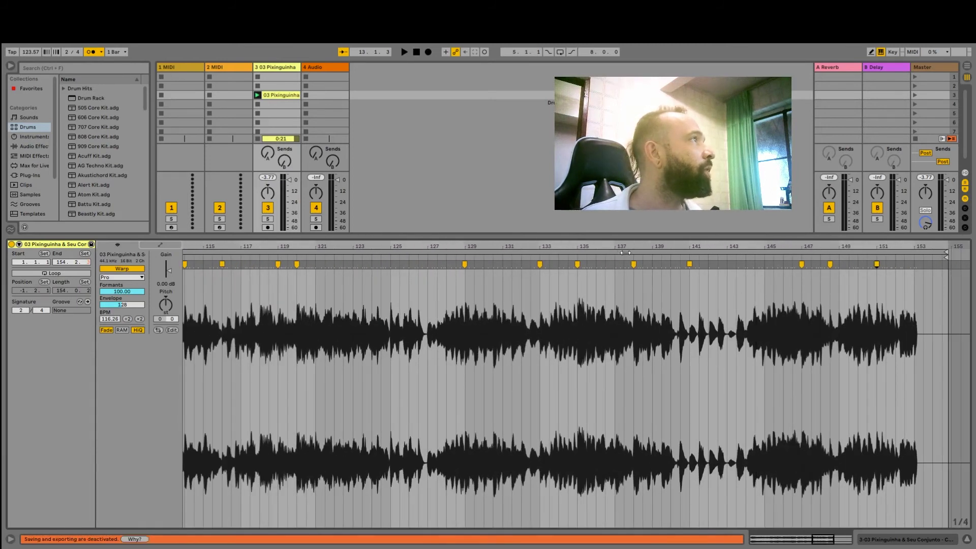
- Listen to the passage from bar 137 and align new warp markers to bars 142, 144 and 145
{"action": "left_click", "coordinate": [608, 259]}
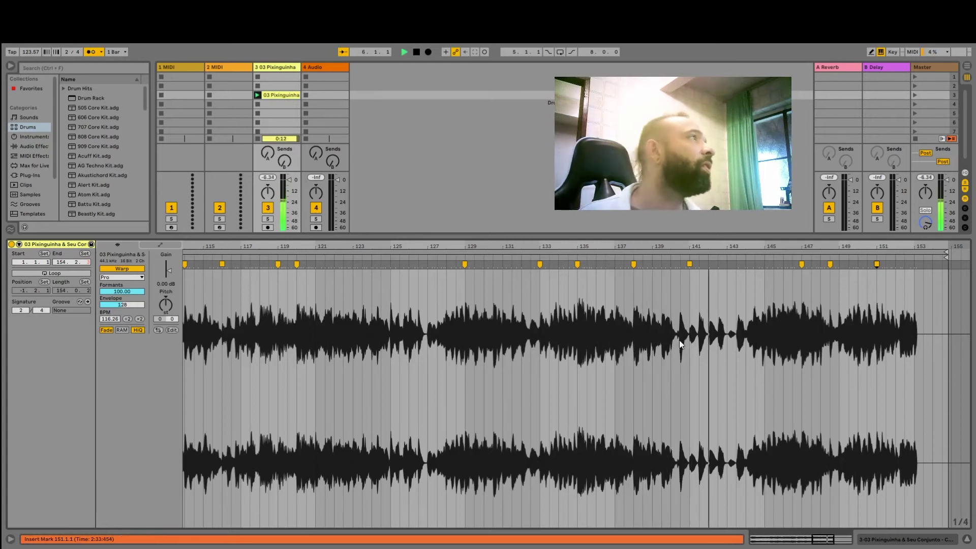
{"action": "key", "text": "ctrl+s"}
{"action": "key", "text": "space"}
{"action": "scroll", "coordinate": [687, 305], "scroll_direction": "up", "scroll_amount": 5}
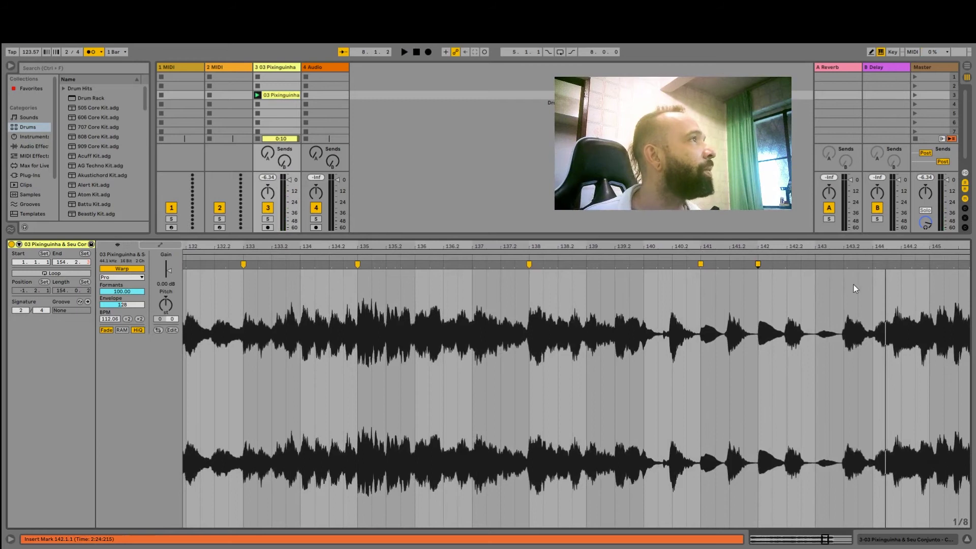
{"action": "mouse_move", "coordinate": [875, 265]}
{"action": "left_click_drag", "start_coordinate": [874, 266], "coordinate": [737, 247]}
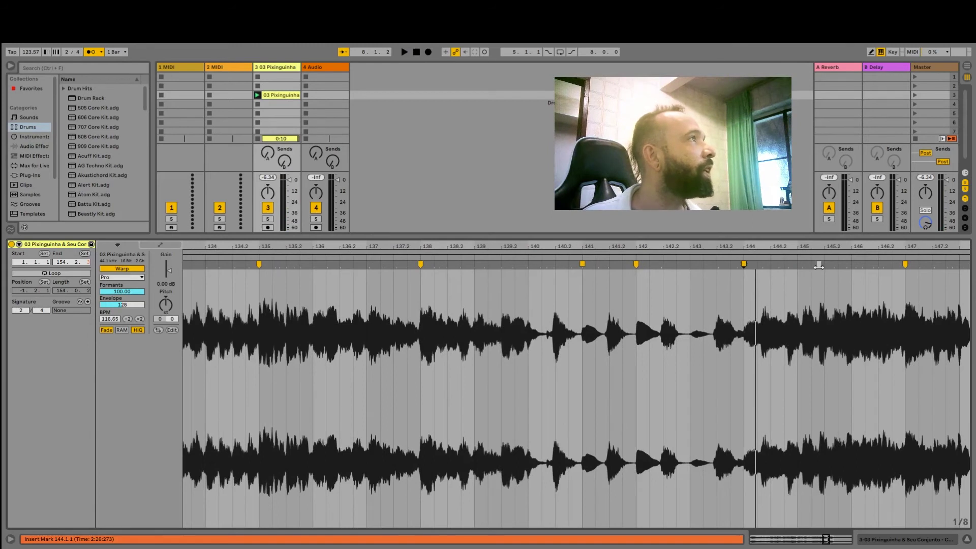
{"action": "left_click_drag", "start_coordinate": [800, 265], "coordinate": [797, 265]}
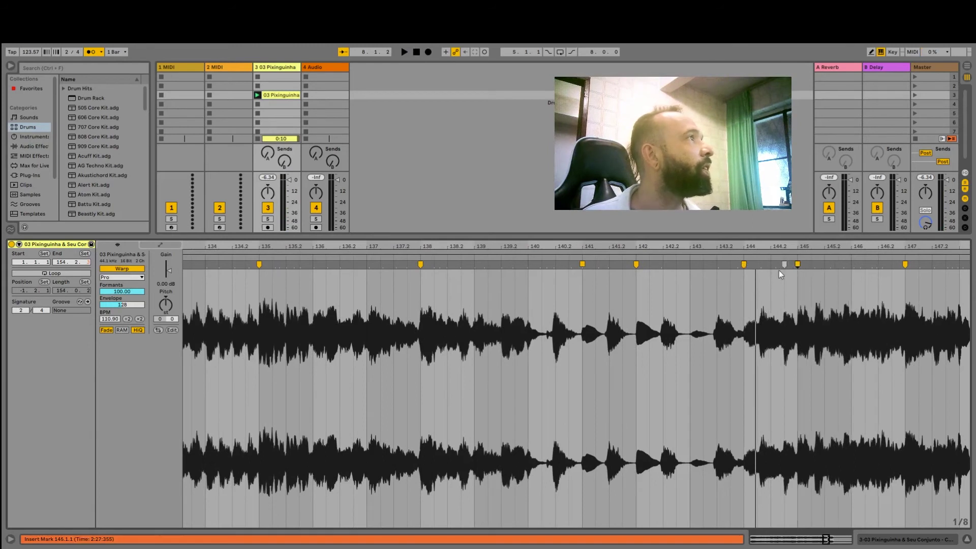
- Replay the passages leading into and following bar 145, and align a new warp marker to bar 146
{"action": "left_click", "coordinate": [329, 259]}
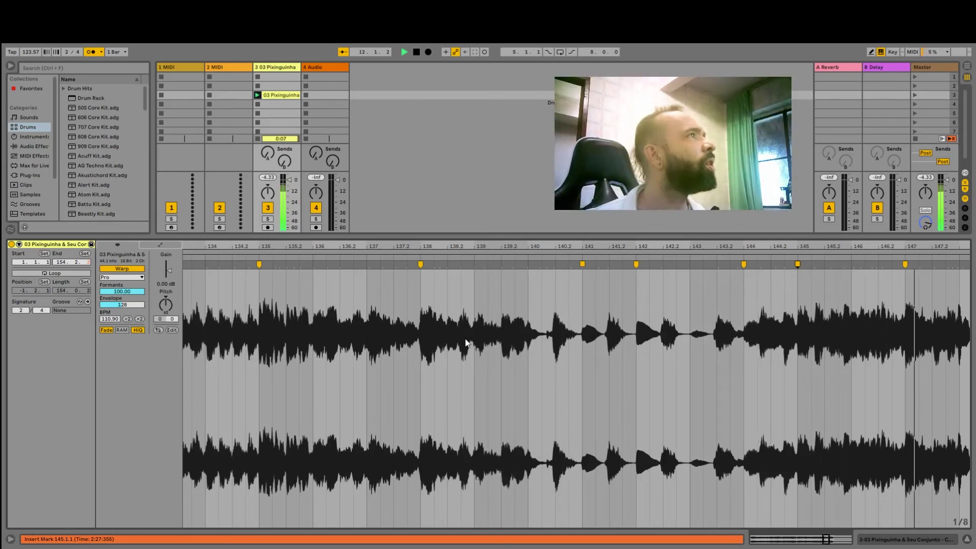
{"action": "key", "text": "space"}
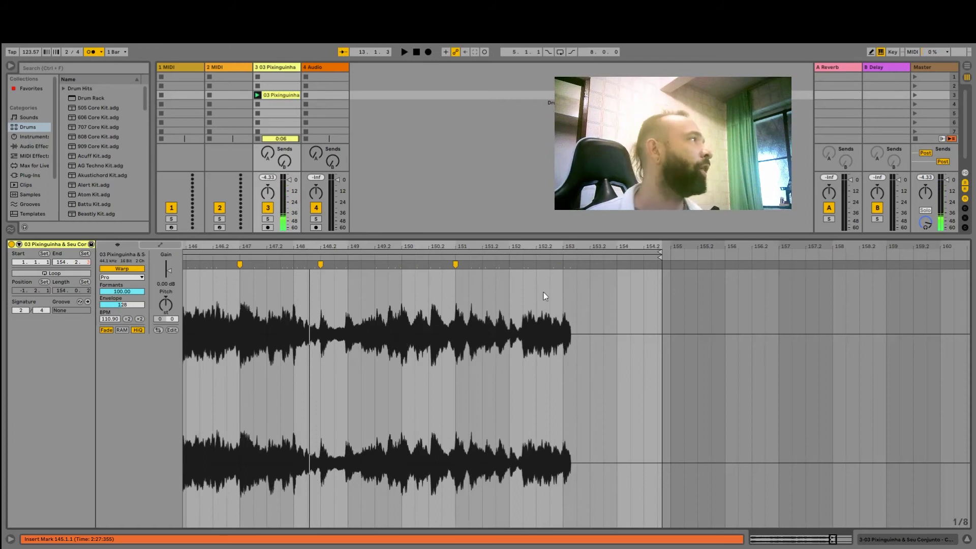
{"action": "scroll", "coordinate": [544, 296], "scroll_direction": "down", "scroll_amount": 3}
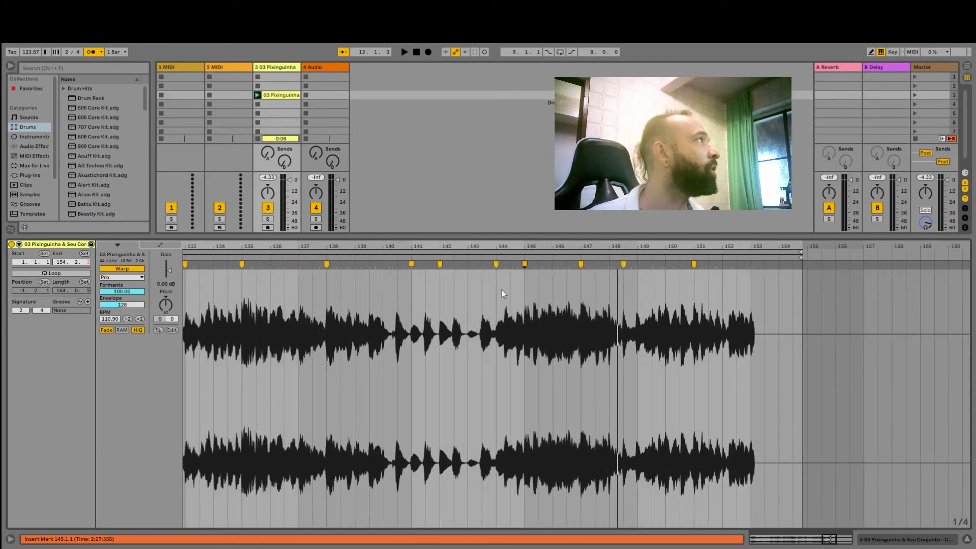
{"action": "left_click", "coordinate": [495, 258]}
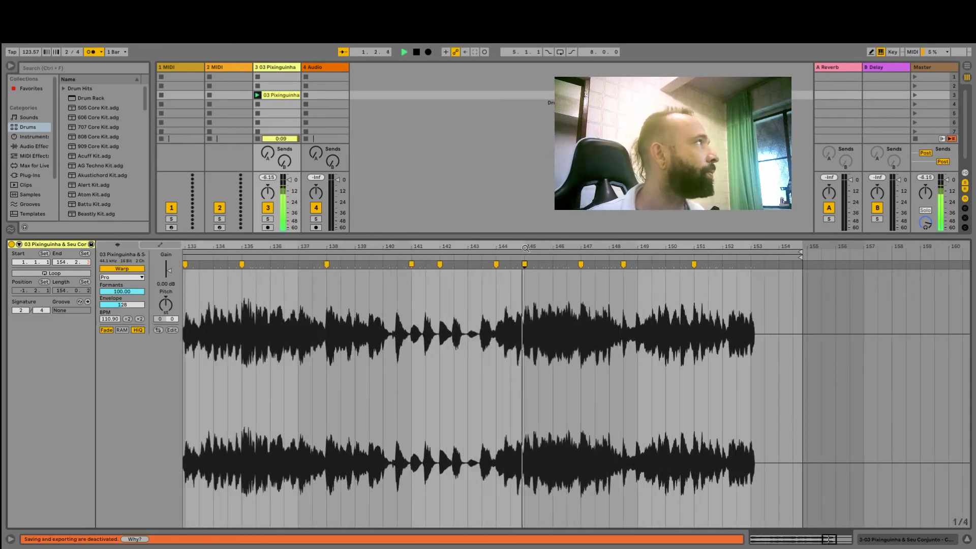
{"action": "scroll", "coordinate": [531, 257], "scroll_direction": "up", "scroll_amount": 3}
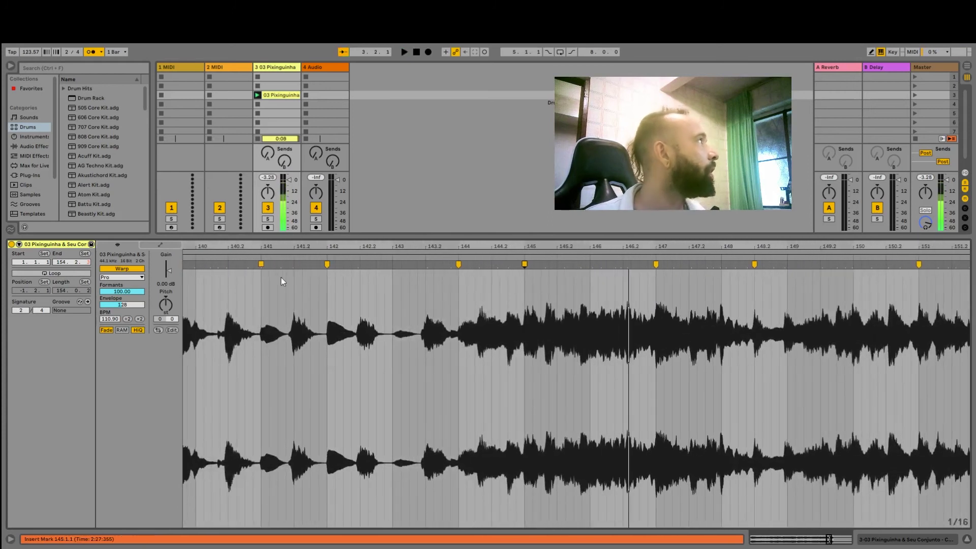
{"action": "left_click", "coordinate": [196, 259]}
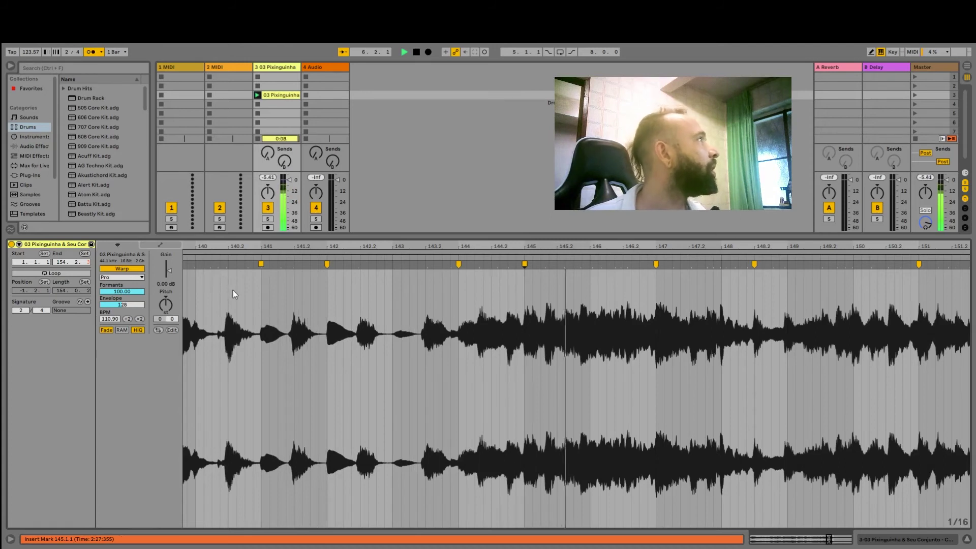
{"action": "key", "text": "space"}
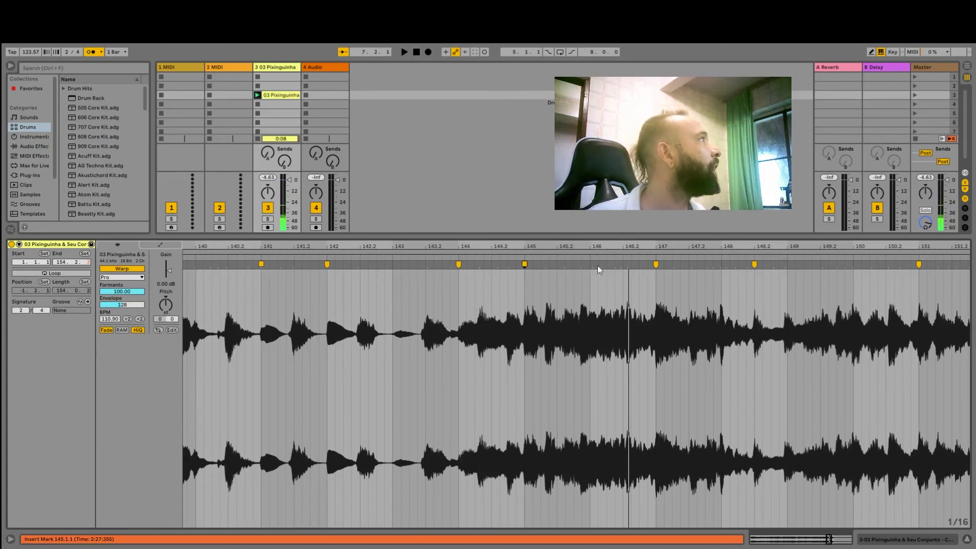
{"action": "left_click_drag", "start_coordinate": [599, 265], "coordinate": [589, 265]}
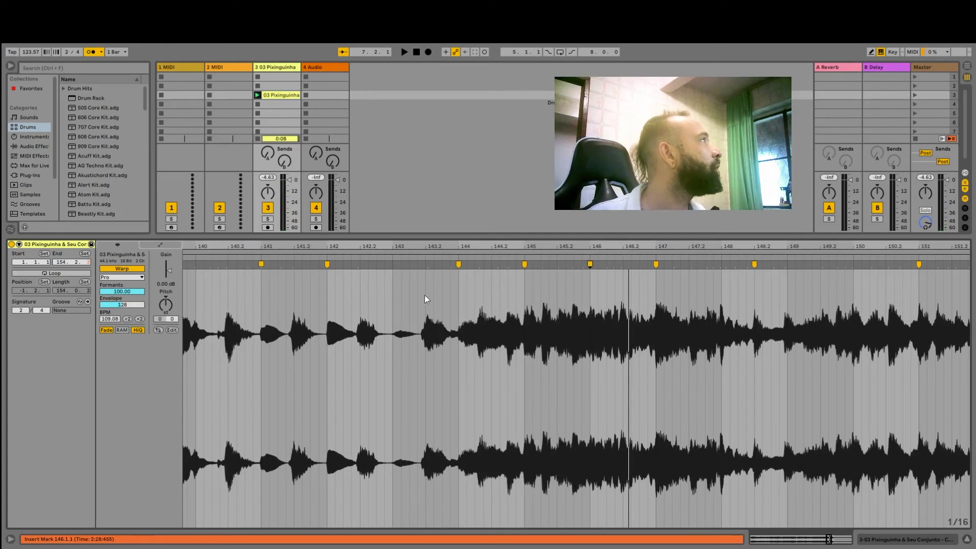
- Replay from bar 141 and rewarp the rest of the recording from the bar 146 marker at 123.57 BPM
{"action": "left_click", "coordinate": [268, 264]}
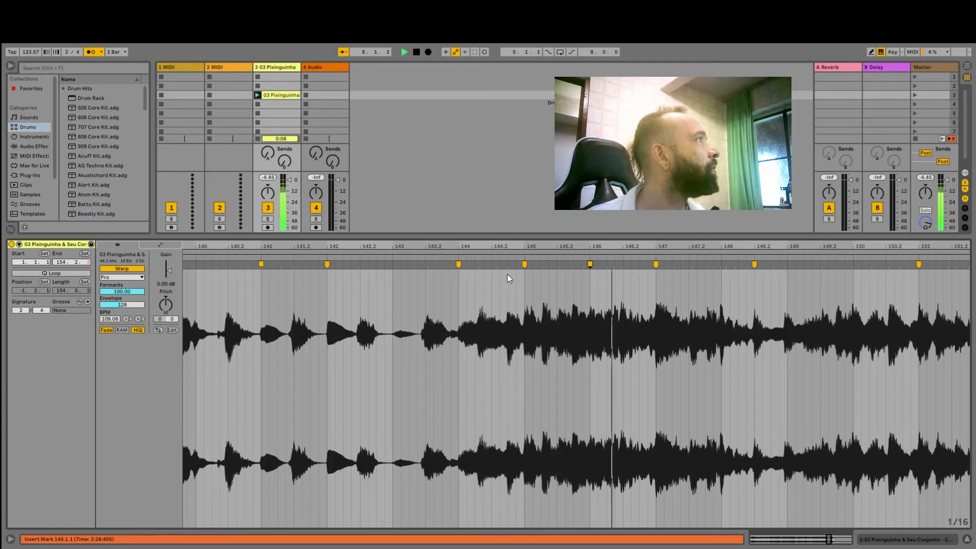
{"action": "key", "text": "space"}
{"action": "key", "text": "ctrl+s"}
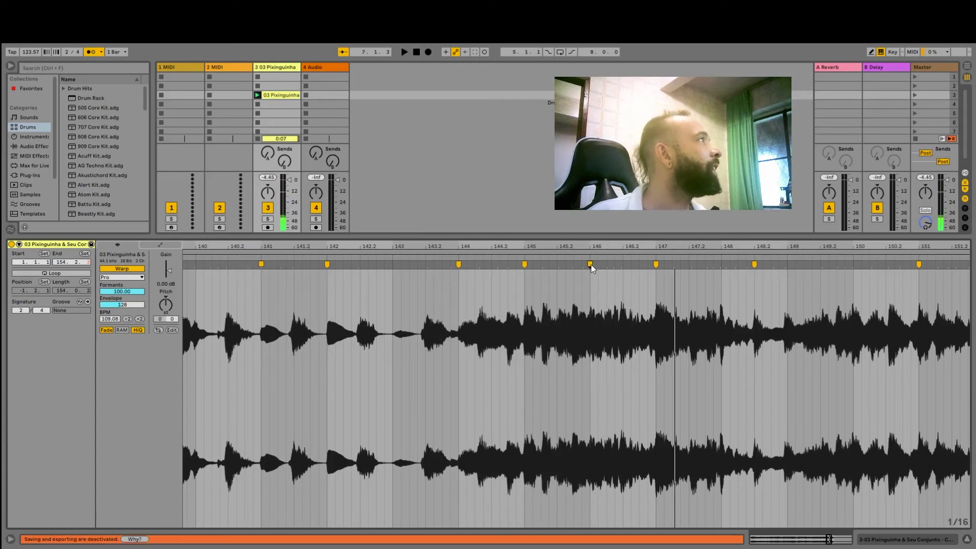
{"action": "key", "text": "ctrl+z"}
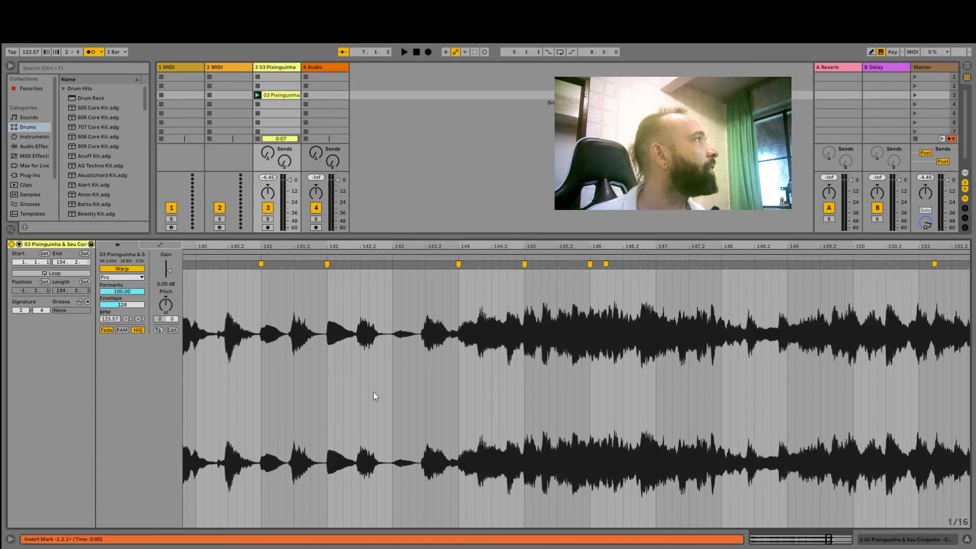
- Try a warp marker at bar 149 while listening from bar 141, and delete it
{"action": "left_click", "coordinate": [268, 257]}
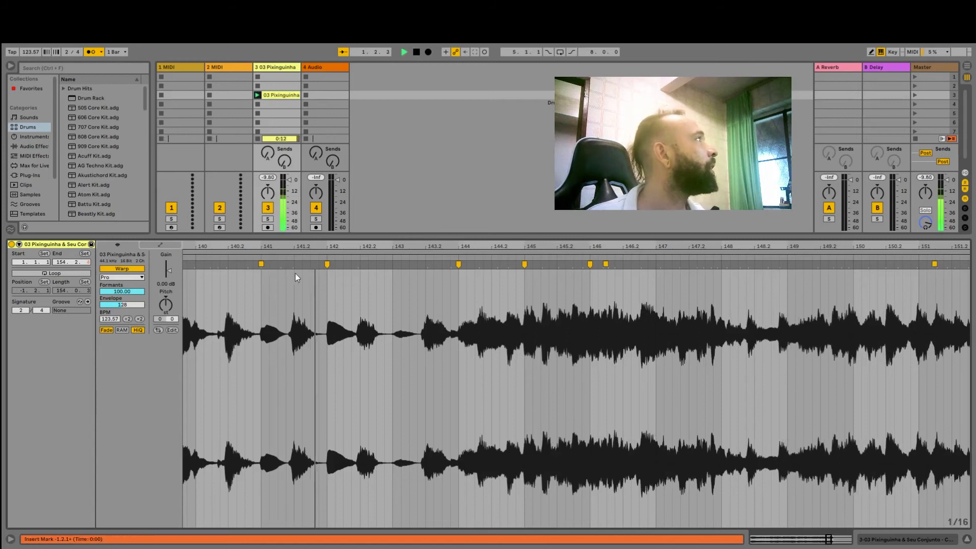
{"action": "double_click", "coordinate": [780, 264]}
{"action": "left_click_drag", "start_coordinate": [780, 263], "coordinate": [787, 264]}
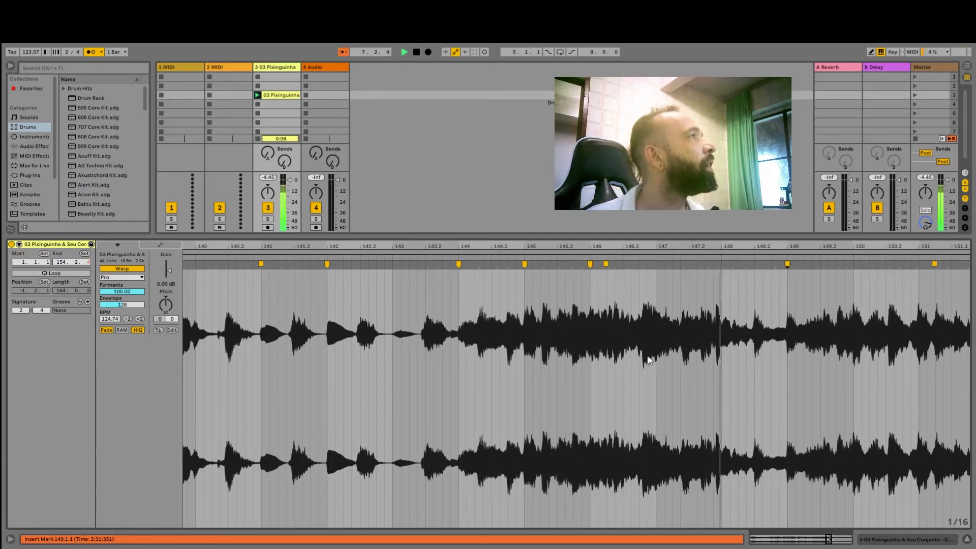
{"action": "key", "text": "space"}
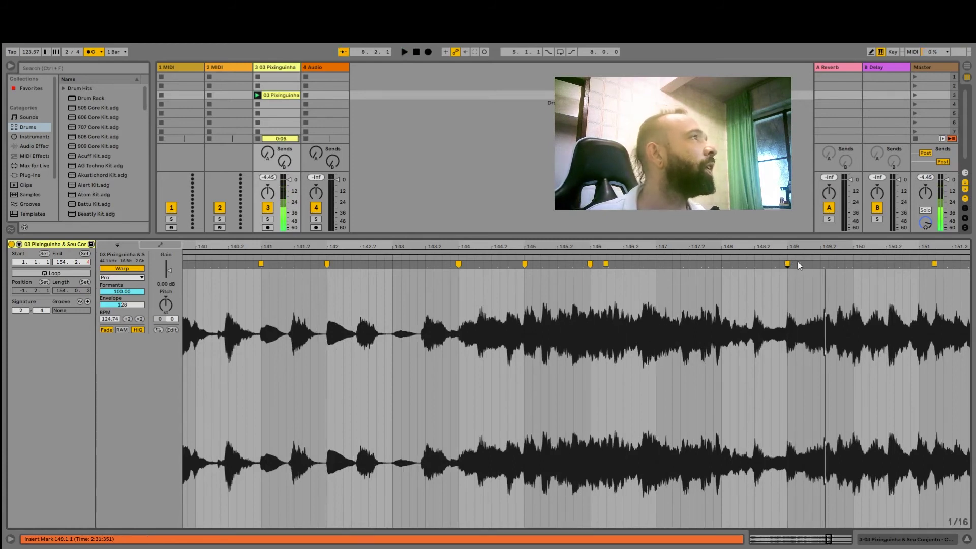
{"action": "key", "text": "Delete"}
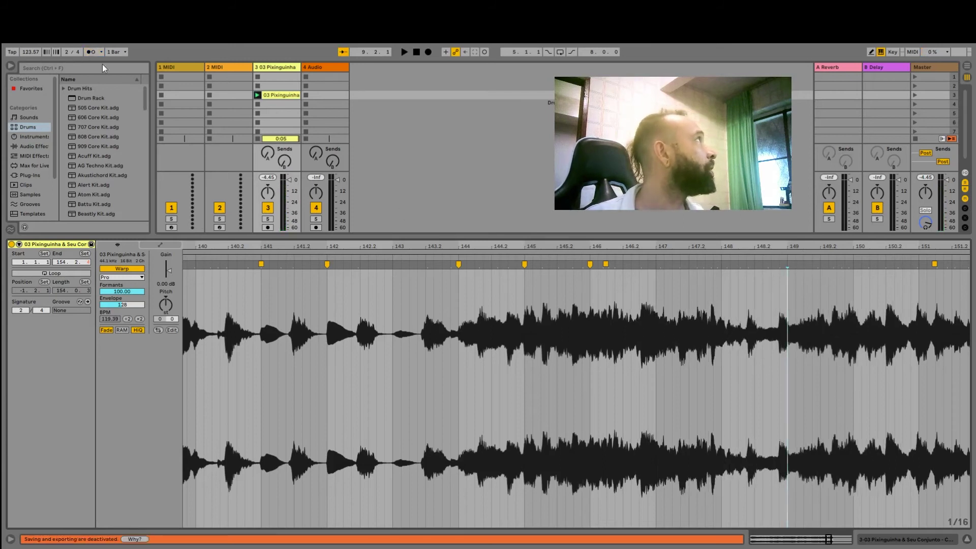
- Listen again from around bar 142 and align a new warp marker to bar 148
{"action": "left_click_drag", "start_coordinate": [512, 257], "coordinate": [512, 239]}
{"action": "left_click", "coordinate": [512, 258]}
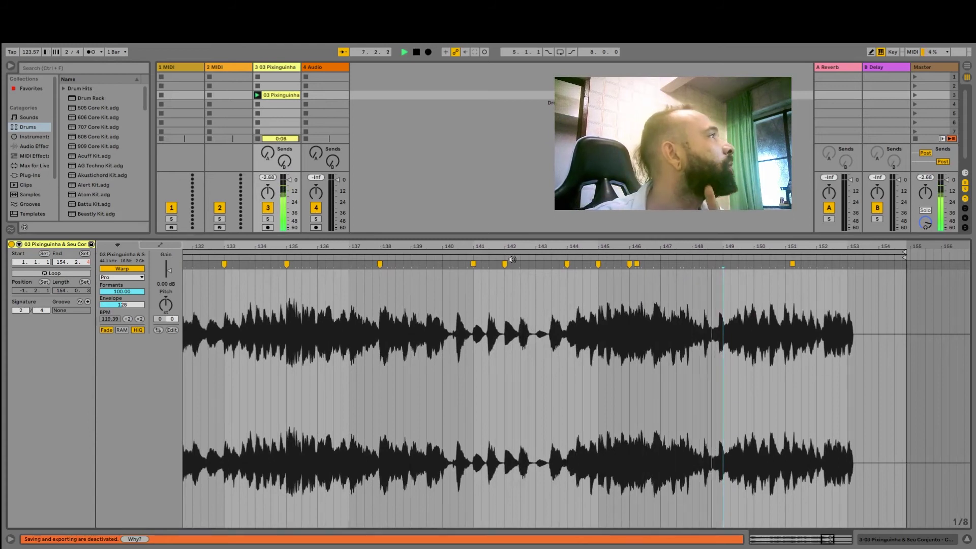
{"action": "key", "text": "space"}
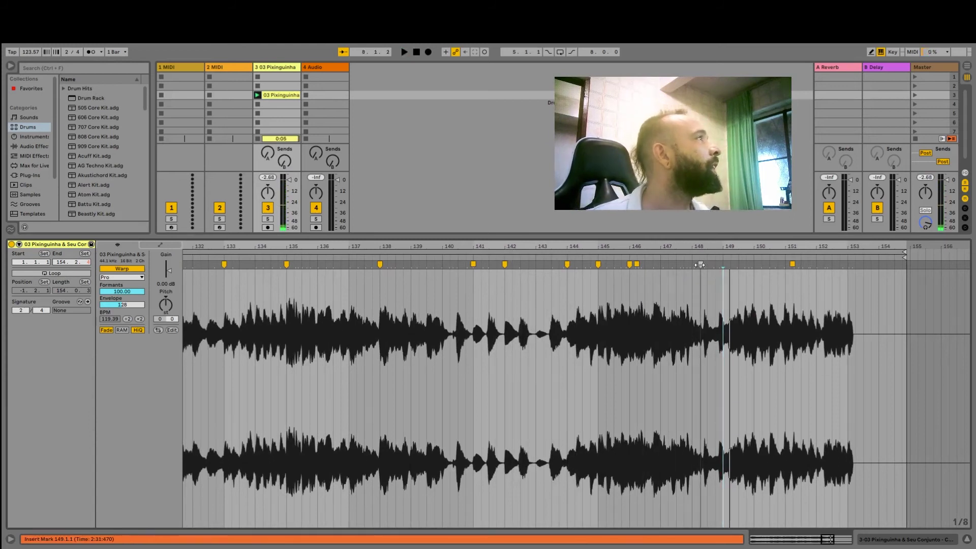
{"action": "left_click_drag", "start_coordinate": [722, 264], "coordinate": [689, 272]}
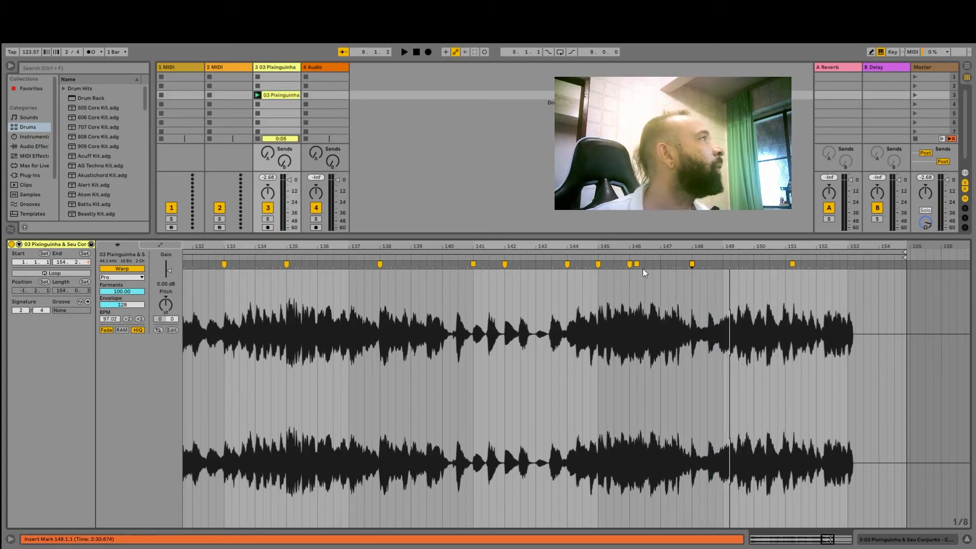
- Replay the passage and rewarp the recording from the bar 148 marker onward at 123.57 BPM
{"action": "left_click", "coordinate": [517, 258]}
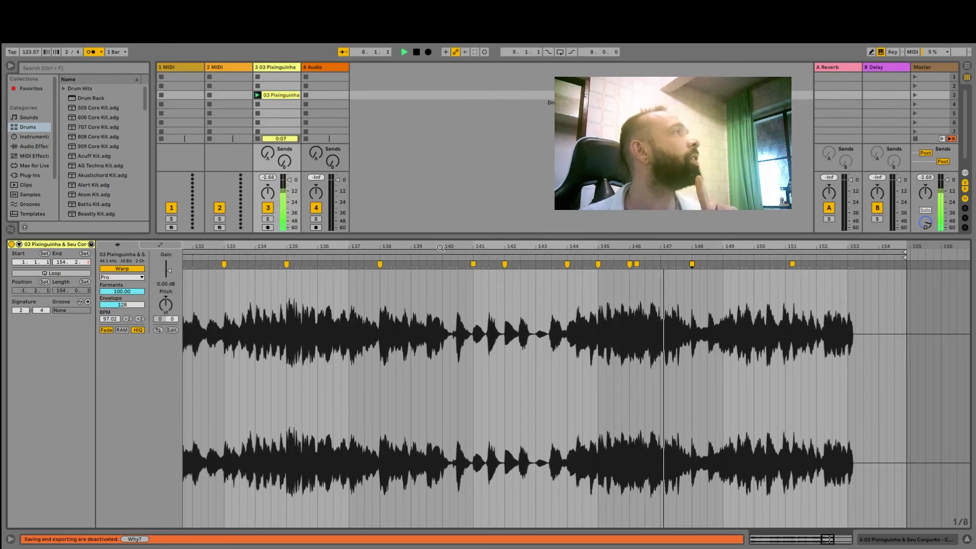
{"action": "key", "text": "space"}
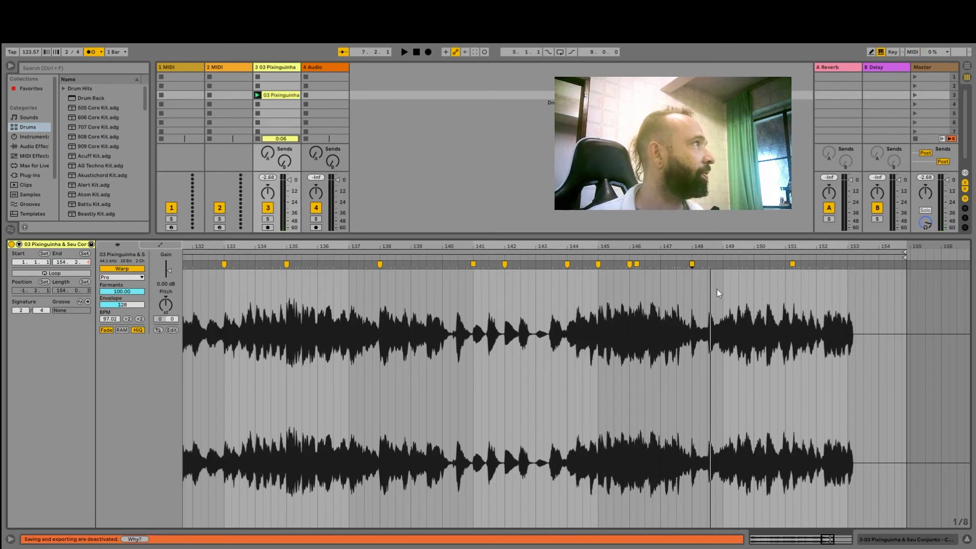
{"action": "key", "text": "ctrl+i"}
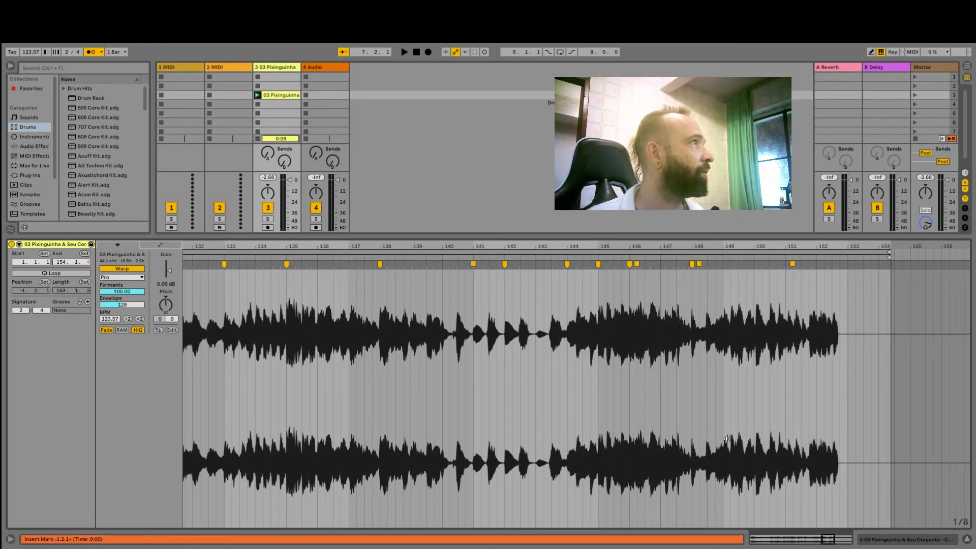
- Try a warp marker at 147.2.1 during playback, and undo it together with the bar 148 marker and its rewarp
{"action": "key", "text": "space"}
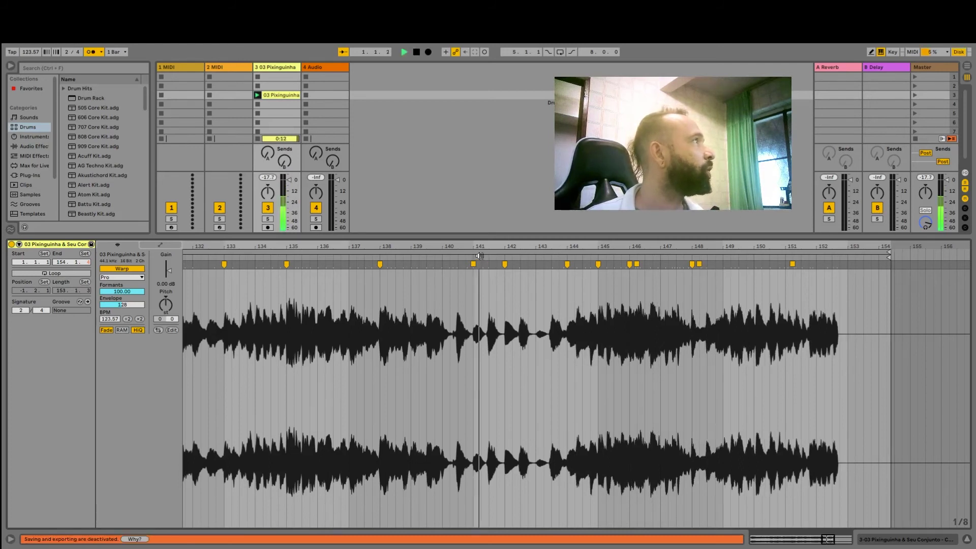
{"action": "left_click_drag", "start_coordinate": [700, 245], "coordinate": [701, 249]}
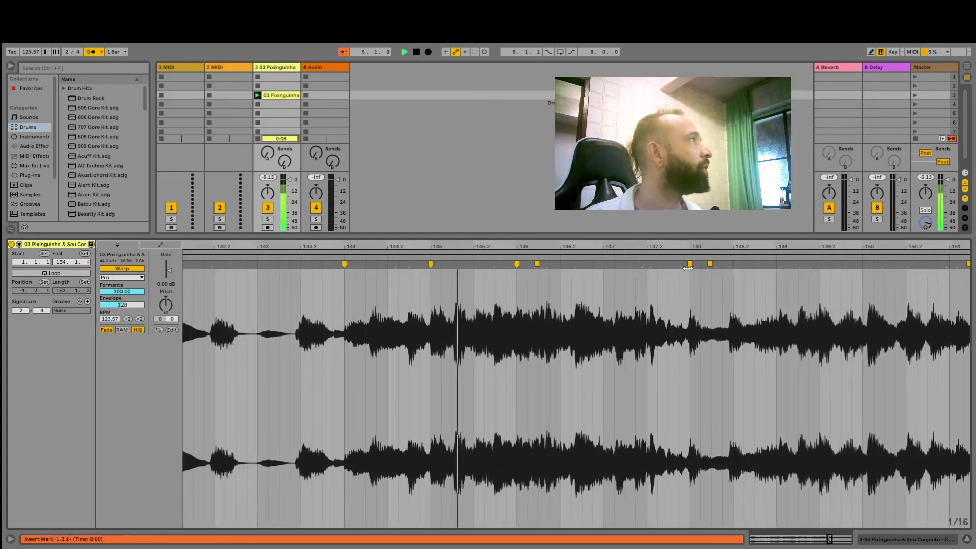
{"action": "left_click_drag", "start_coordinate": [651, 265], "coordinate": [648, 267]}
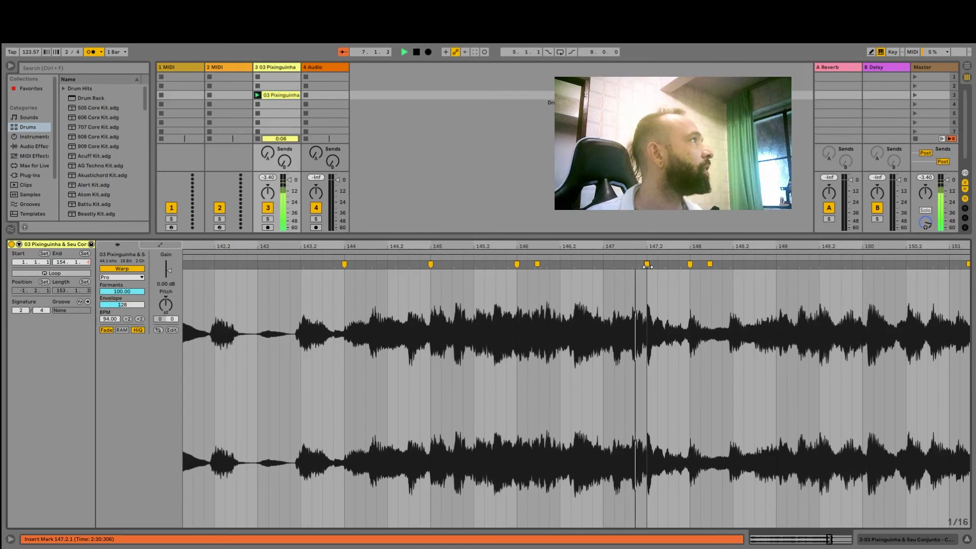
{"action": "key", "text": "space"}
{"action": "key", "text": "ctrl+z"}
{"action": "key", "text": "ctrl+z"}
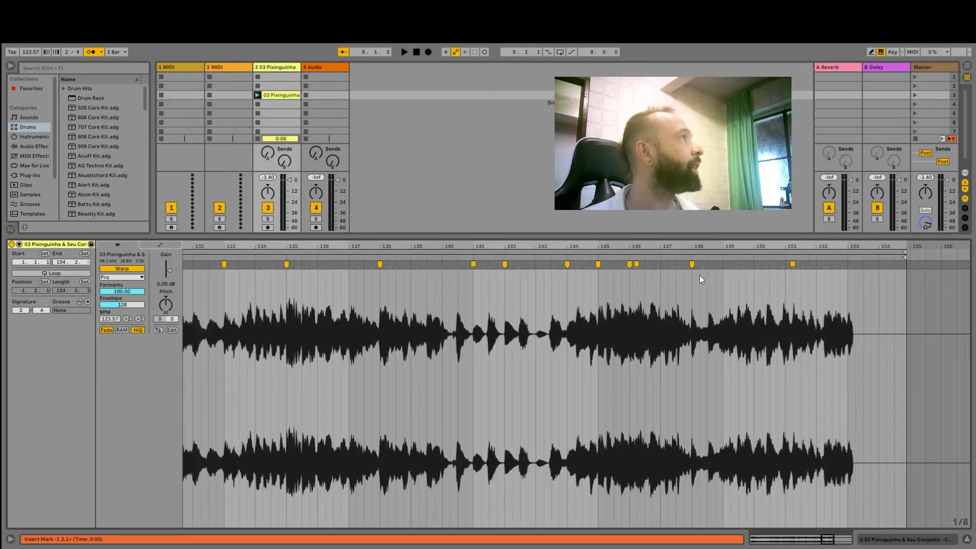
- Align a warp marker to the beat at bar 148, rewarp the ending from it at 123.57 BPM, and replay from bar 143
{"action": "left_click", "coordinate": [605, 256]}
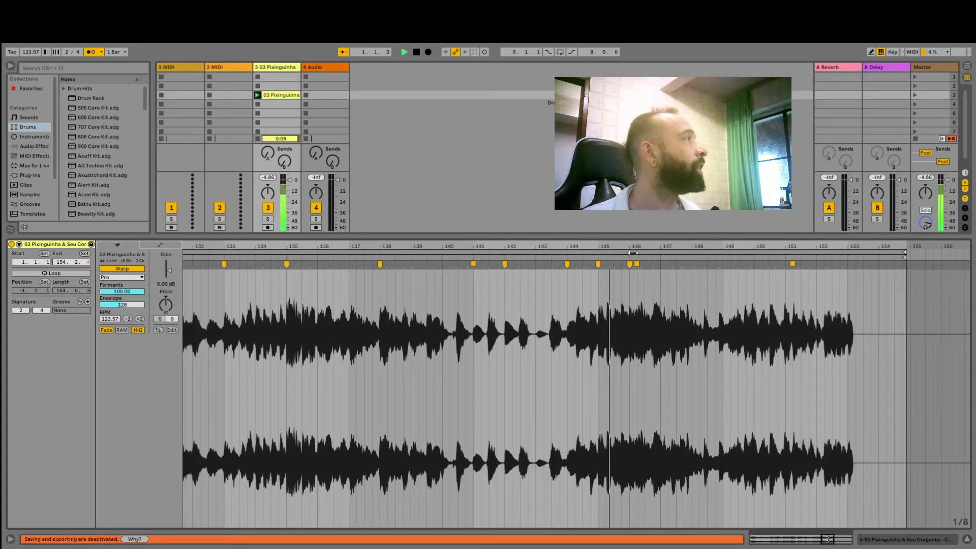
{"action": "left_click_drag", "start_coordinate": [704, 238], "coordinate": [704, 245]}
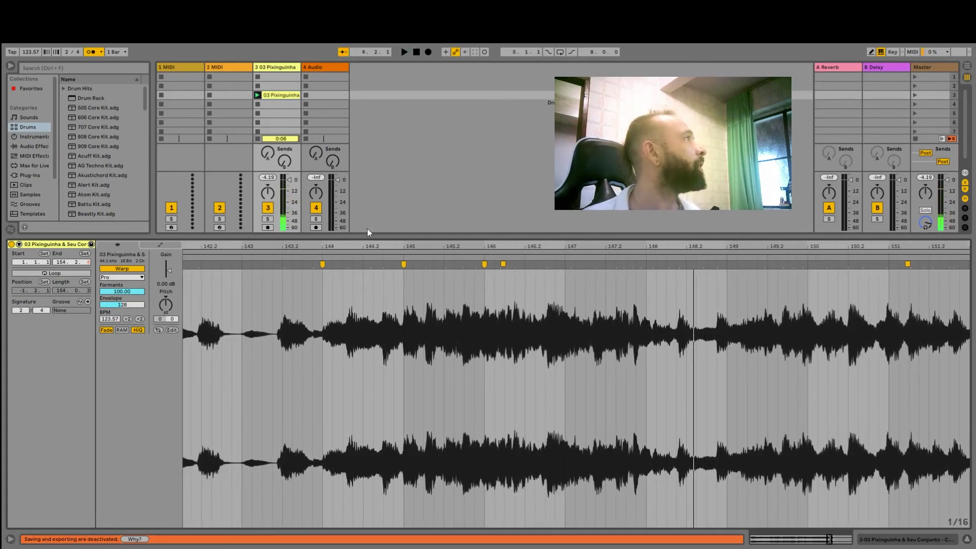
{"action": "left_click", "coordinate": [264, 259]}
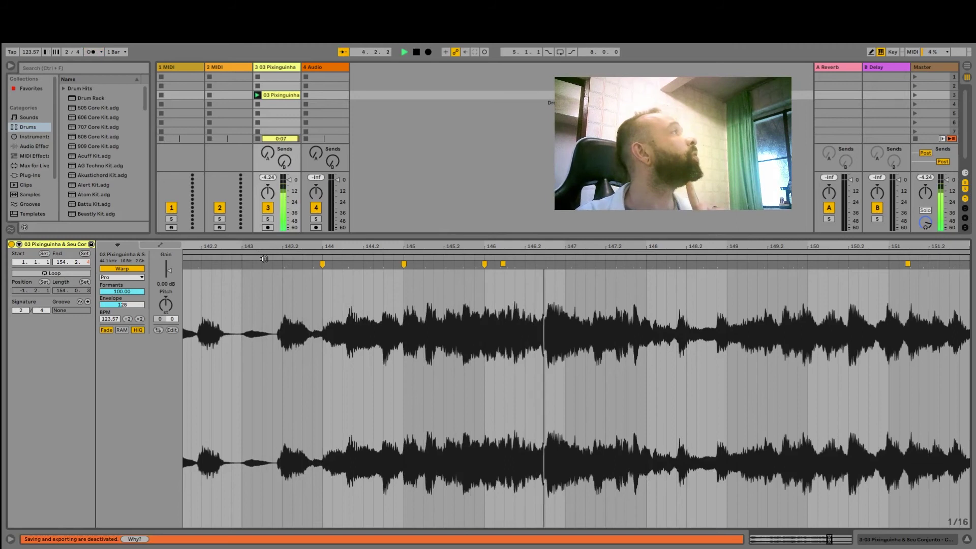
{"action": "key", "text": "space"}
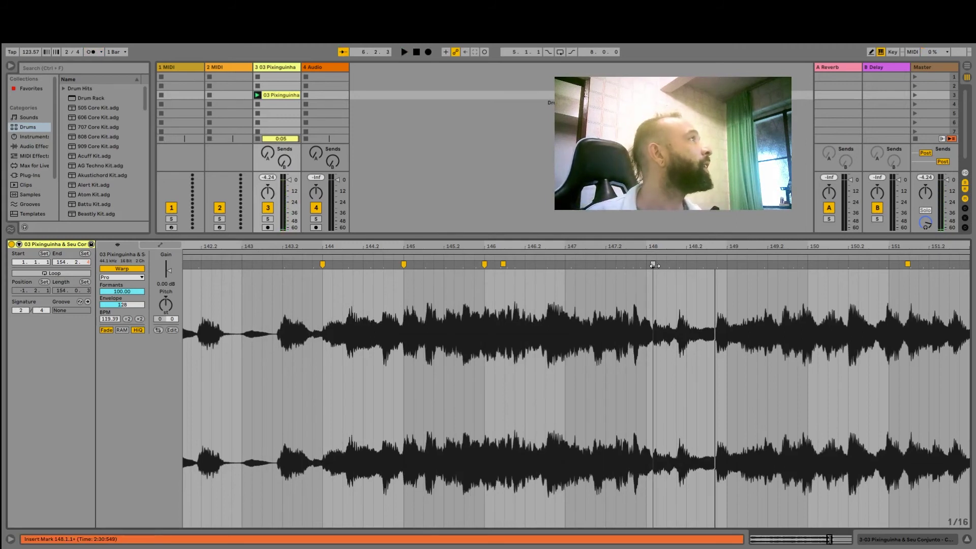
{"action": "left_click_drag", "start_coordinate": [655, 265], "coordinate": [645, 266]}
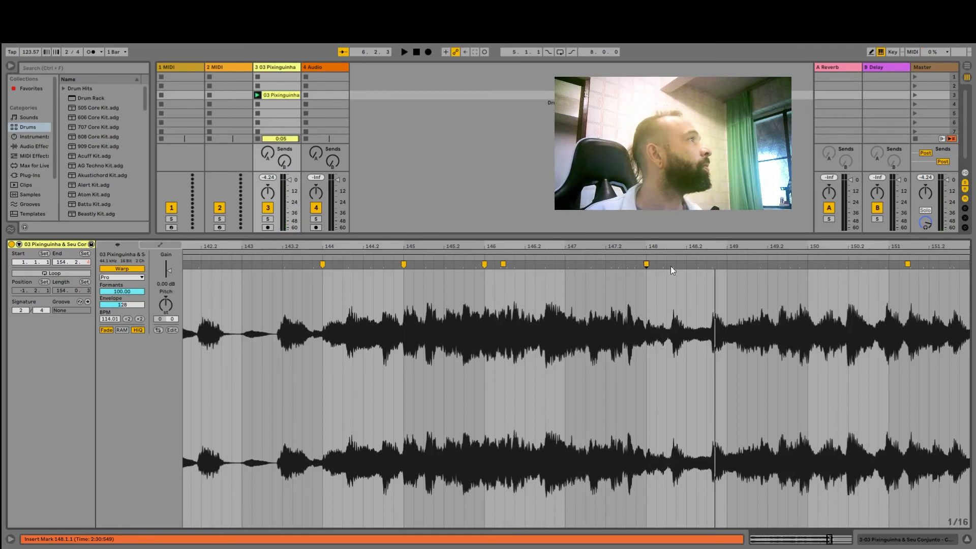
{"action": "double_click", "coordinate": [684, 434]}
{"action": "left_click", "coordinate": [258, 256]}
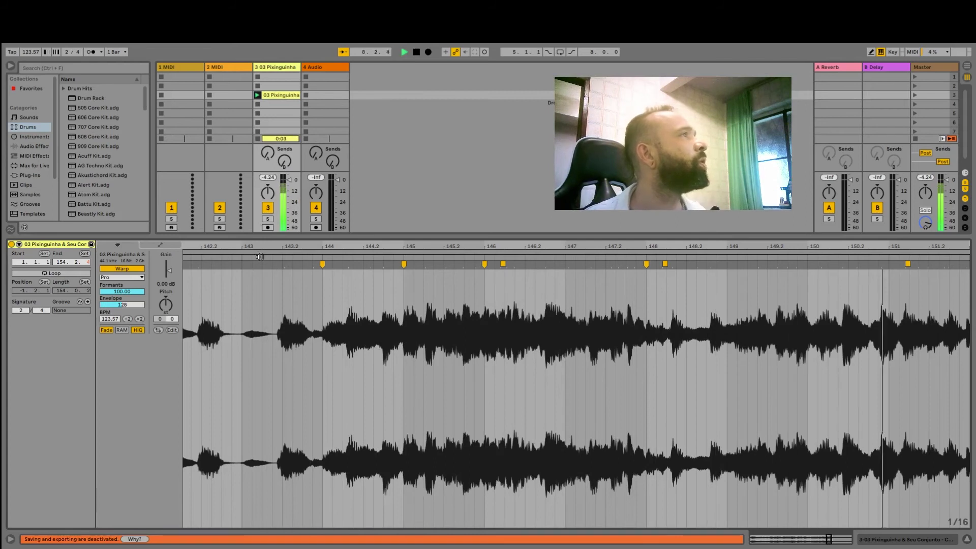
- Stop playback, align a warp marker to the beat at bar 150, and delete the stray marker just after bar 151
{"action": "key", "text": "space"}
{"action": "left_click_drag", "start_coordinate": [821, 264], "coordinate": [807, 264]}
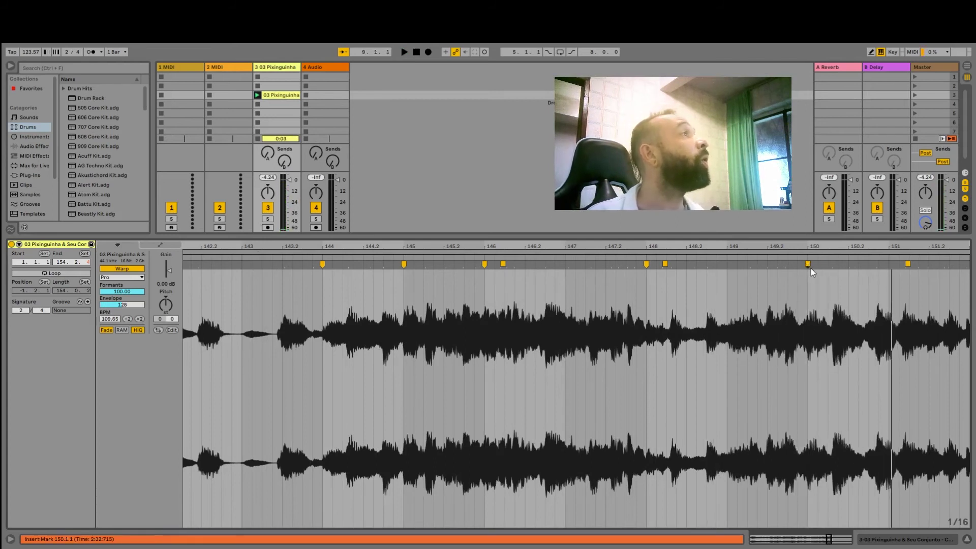
{"action": "double_click", "coordinate": [907, 263]}
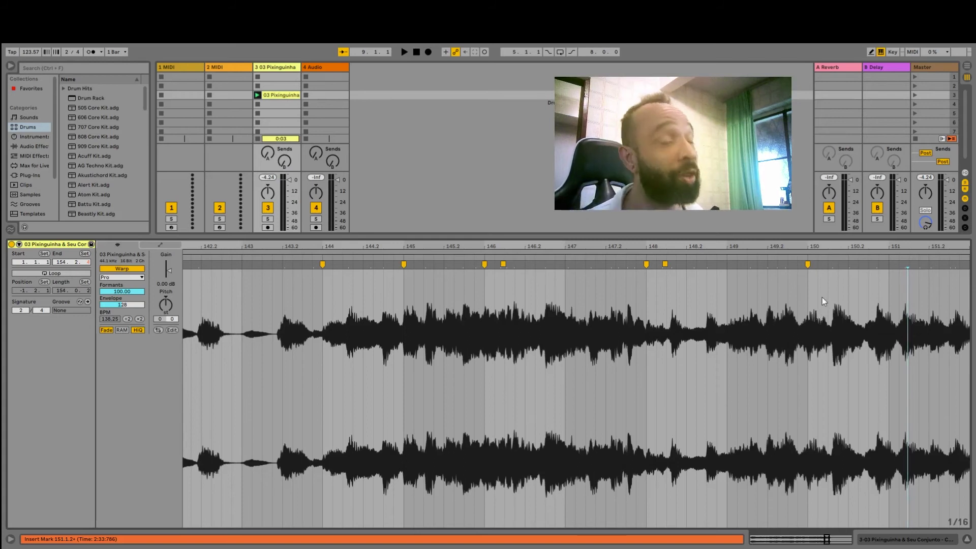
- Replay from bar 143 with the metronome on and align a warp marker to bar 152
{"action": "left_click_drag", "start_coordinate": [828, 249], "coordinate": [829, 244]}
{"action": "left_click_drag", "start_coordinate": [765, 249], "coordinate": [765, 242]}
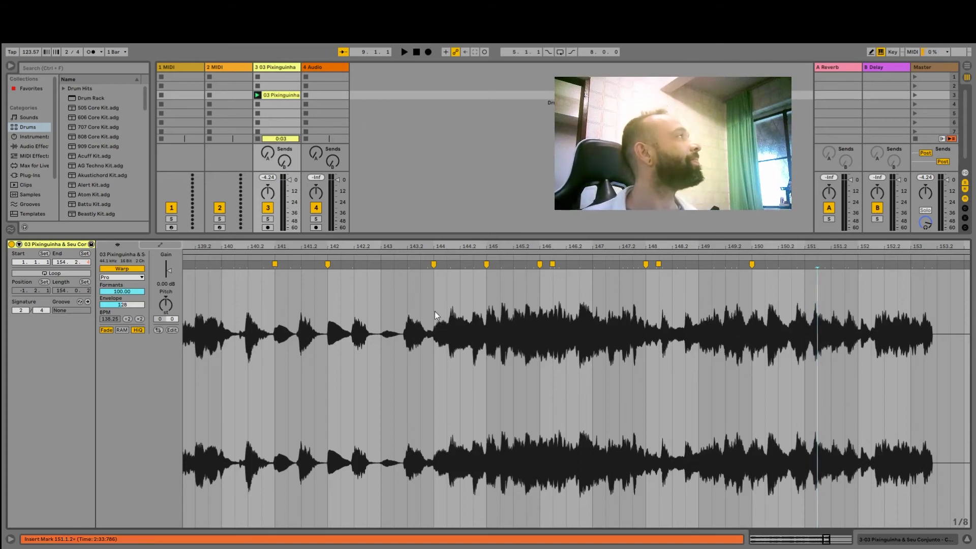
{"action": "left_click", "coordinate": [384, 256]}
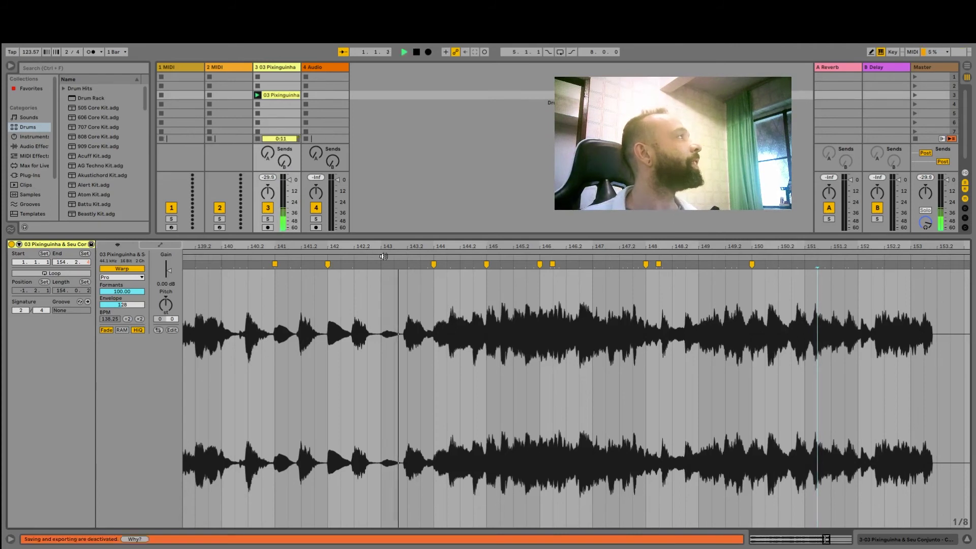
{"action": "left_click", "coordinate": [91, 52]}
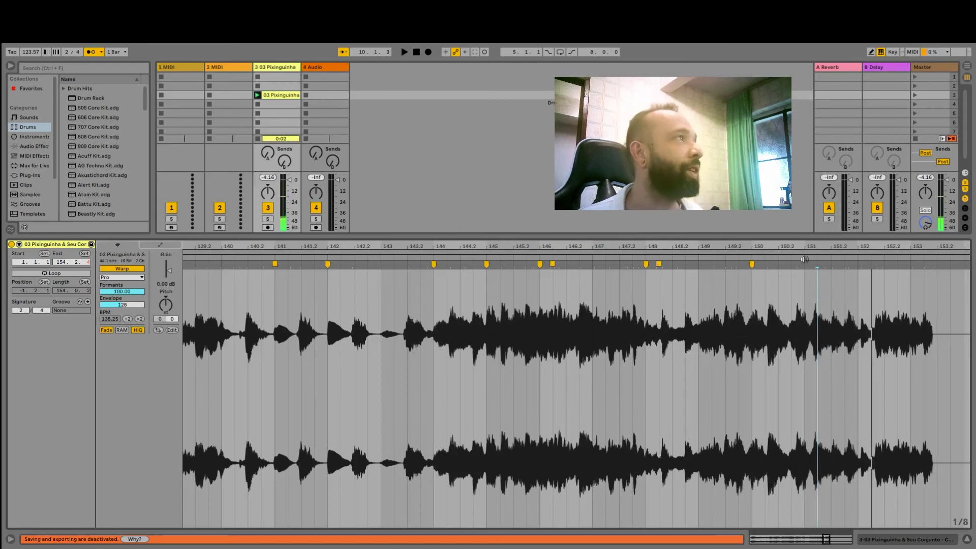
{"action": "left_click_drag", "start_coordinate": [860, 264], "coordinate": [858, 263]}
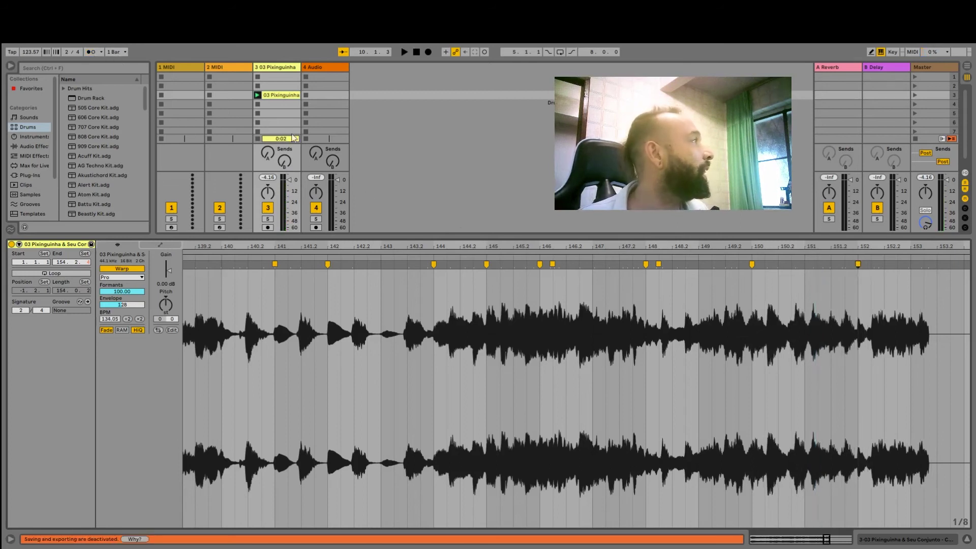
- Replay the ending, replace the bar 152 warp marker with one aligned to the following transient, and listen again from bar 148
{"action": "left_click", "coordinate": [582, 257]}
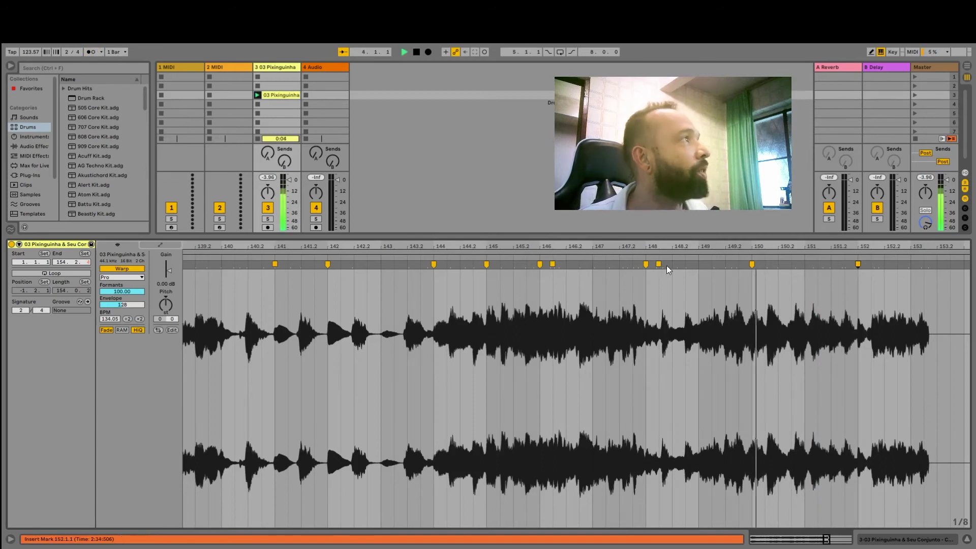
{"action": "key", "text": "space"}
{"action": "double_click", "coordinate": [859, 264]}
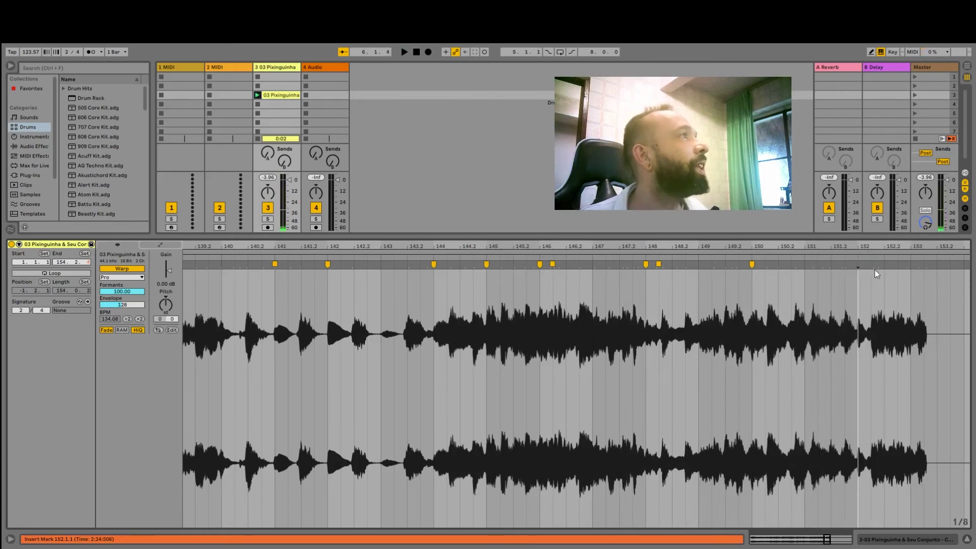
{"action": "left_click_drag", "start_coordinate": [872, 266], "coordinate": [858, 266]}
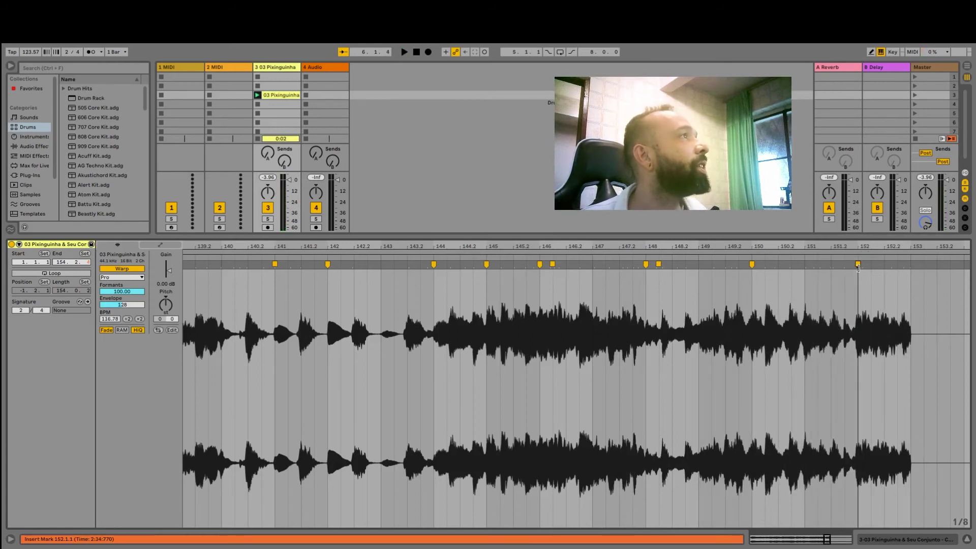
{"action": "left_click", "coordinate": [664, 258]}
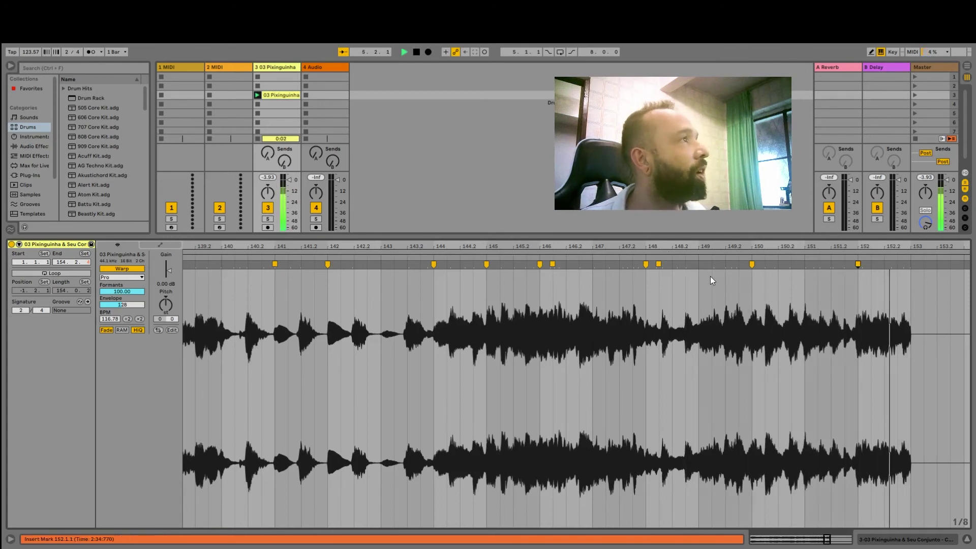
{"action": "key", "text": "space"}
- Set the end of the Pixinguinha clip to 153.1.1
{"action": "left_click_drag", "start_coordinate": [796, 253], "coordinate": [795, 213]}
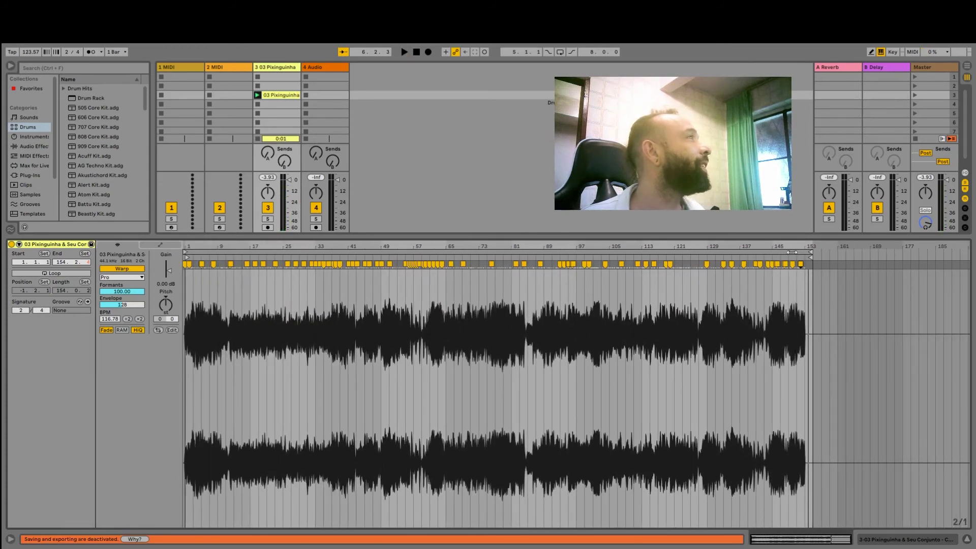
{"action": "left_click_drag", "start_coordinate": [813, 253], "coordinate": [797, 266]}
{"action": "key", "text": "ctrl+s"}
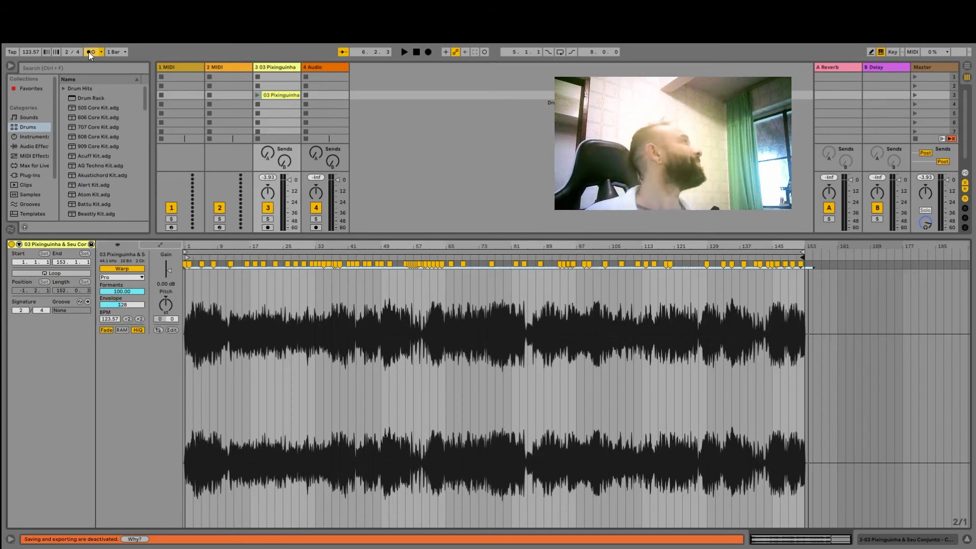
- Relaunch the Pixinguinha clip from the start and align warp markers to the beats at bars 3 and 4
{"action": "left_click", "coordinate": [405, 52]}
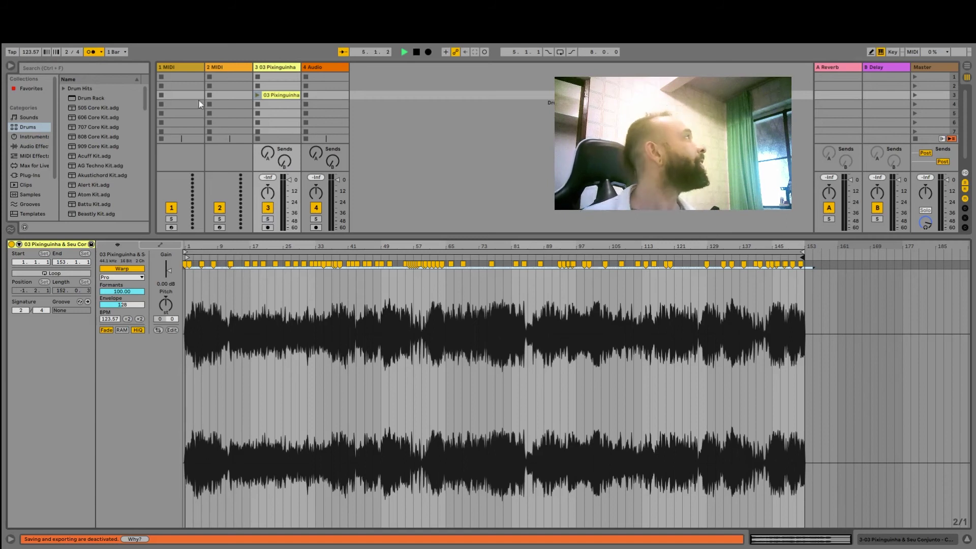
{"action": "left_click", "coordinate": [257, 95]}
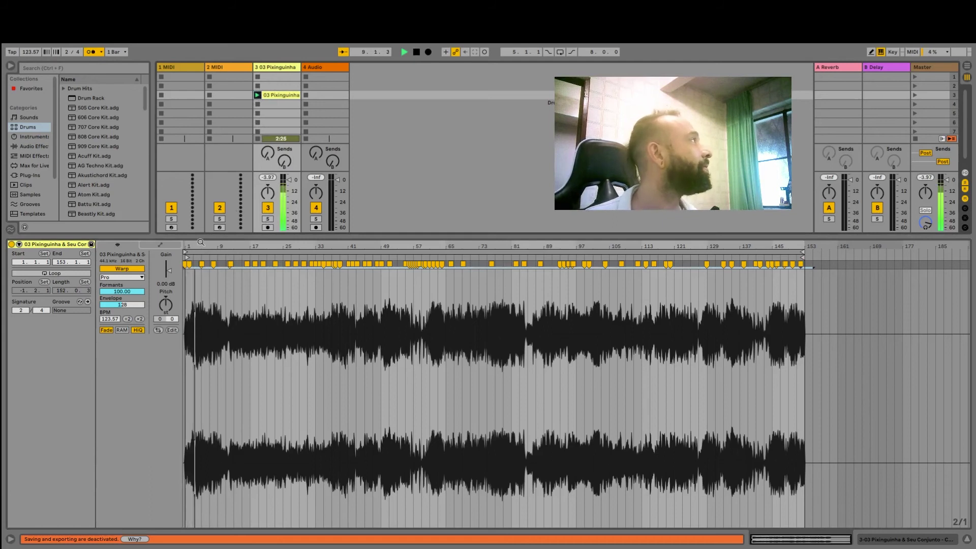
{"action": "key", "text": "plus"}
{"action": "key", "text": "plus"}
{"action": "key", "text": "plus"}
{"action": "key", "text": "plus"}
{"action": "key", "text": "plus"}
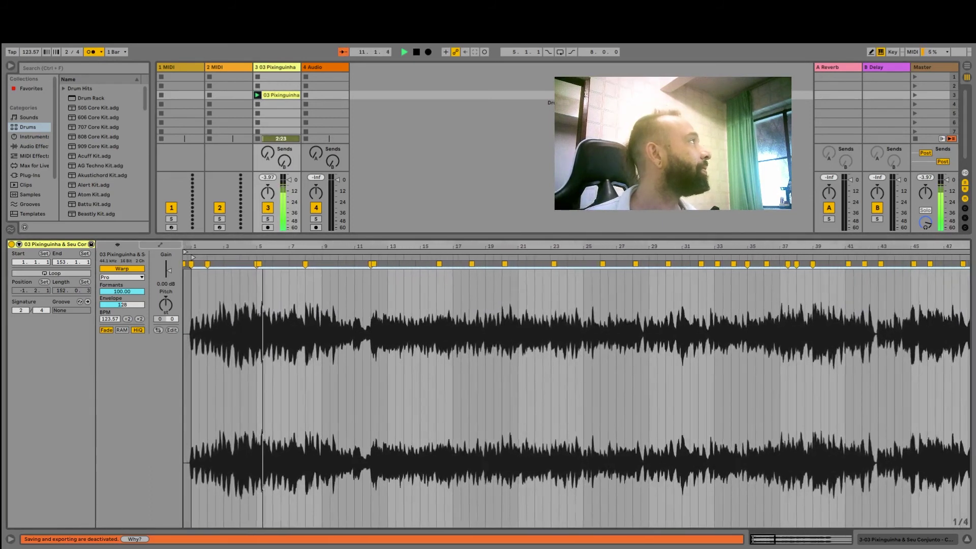
{"action": "left_click_drag", "start_coordinate": [185, 247], "coordinate": [181, 225]}
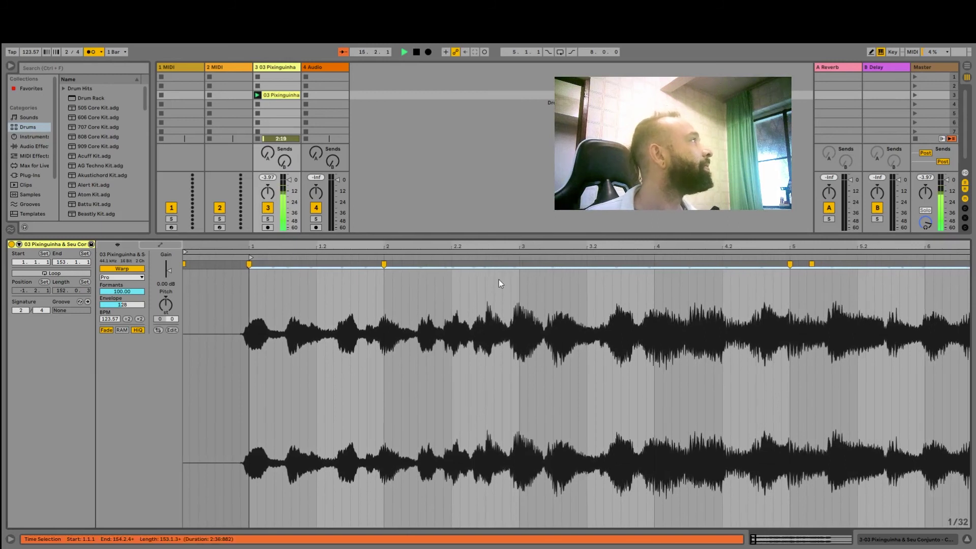
{"action": "left_click_drag", "start_coordinate": [514, 263], "coordinate": [518, 264]}
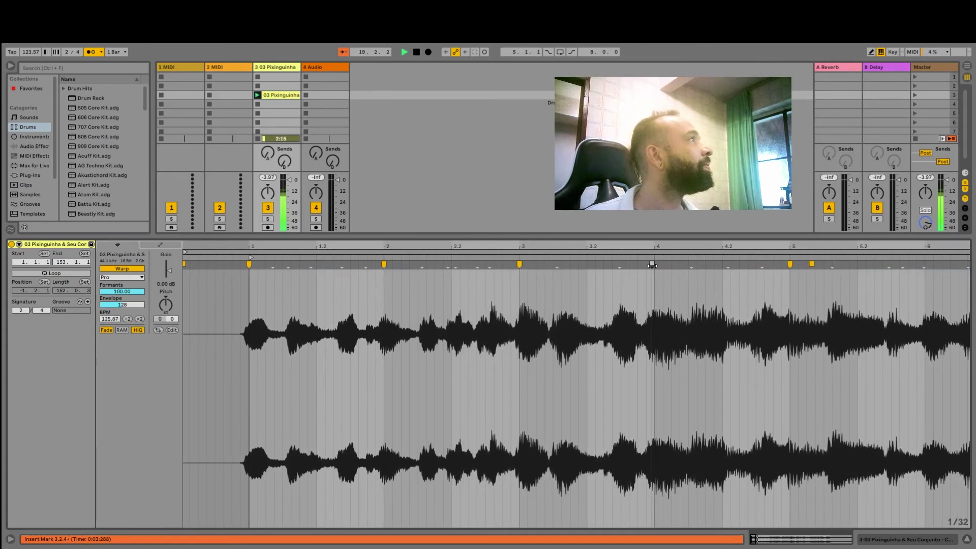
{"action": "left_click_drag", "start_coordinate": [652, 265], "coordinate": [655, 265]}
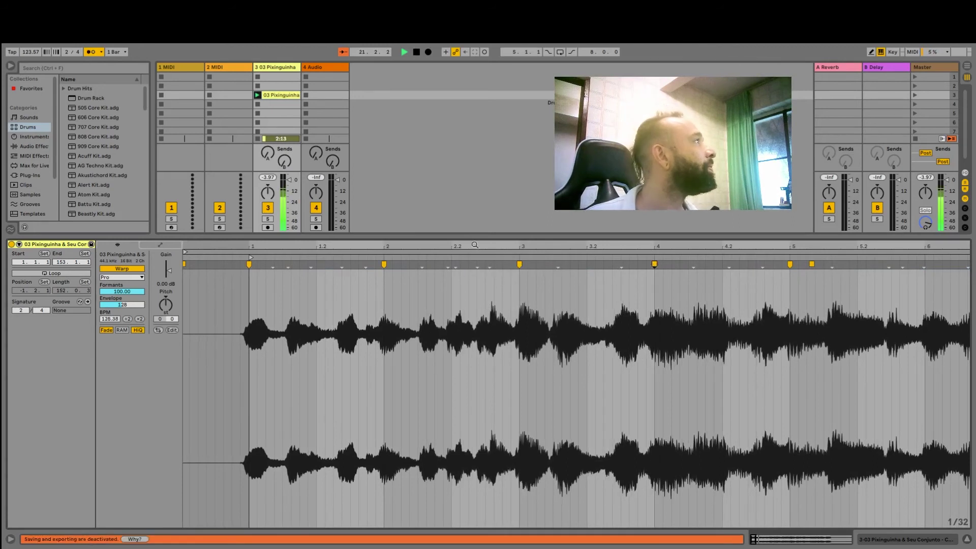
- Listen through the whole warped clip against the metronome, checking that the beats follow the grid up to the end
{"action": "left_click_drag", "start_coordinate": [520, 246], "coordinate": [520, 218]}
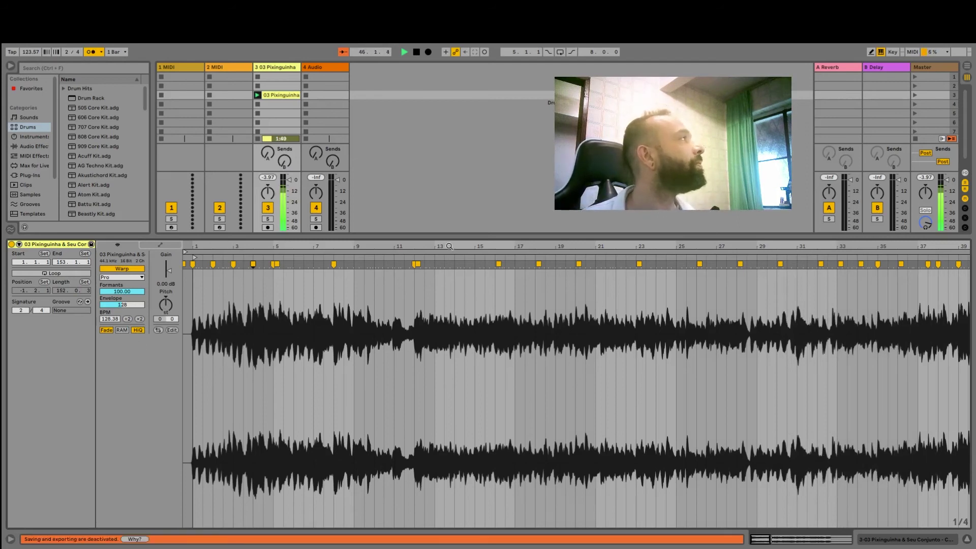
{"action": "scroll", "coordinate": [449, 247], "scroll_direction": "down", "scroll_amount": 4}
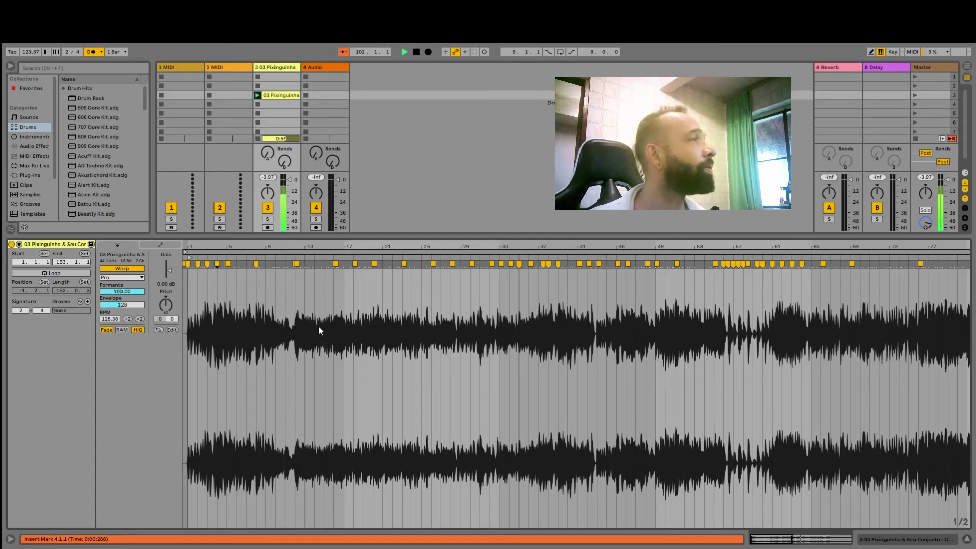
{"action": "left_click_drag", "start_coordinate": [625, 246], "coordinate": [454, 239]}
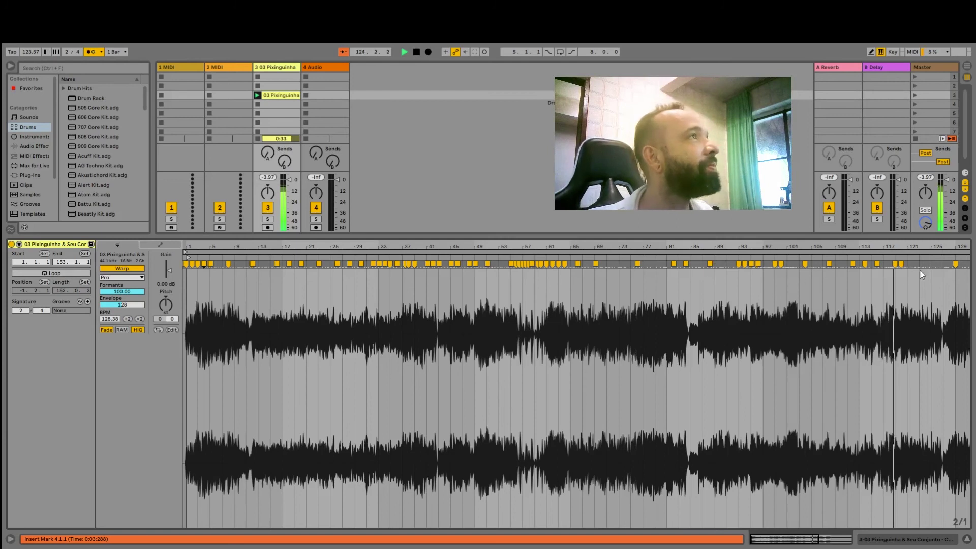
{"action": "scroll", "coordinate": [757, 262], "scroll_direction": "down", "scroll_amount": 5}
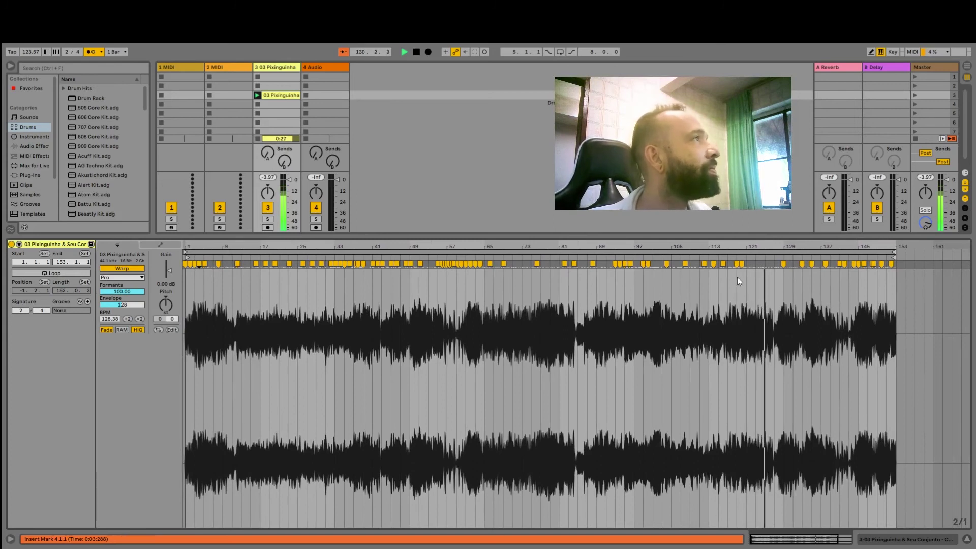
{"action": "scroll", "coordinate": [762, 274], "scroll_direction": "up", "scroll_amount": 2}
{"action": "scroll", "coordinate": [776, 245], "scroll_direction": "up", "scroll_amount": 3}
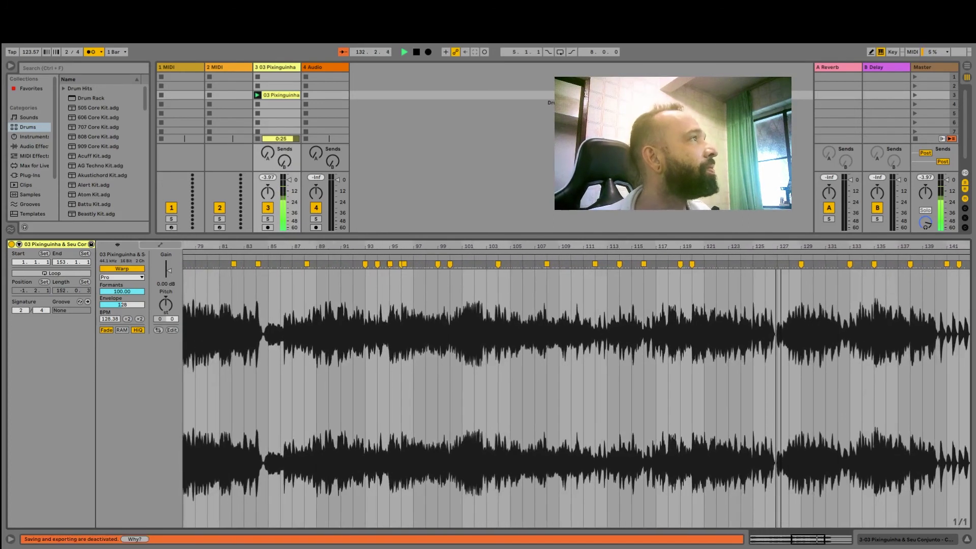
{"action": "scroll", "coordinate": [781, 243], "scroll_direction": "down", "scroll_amount": 4}
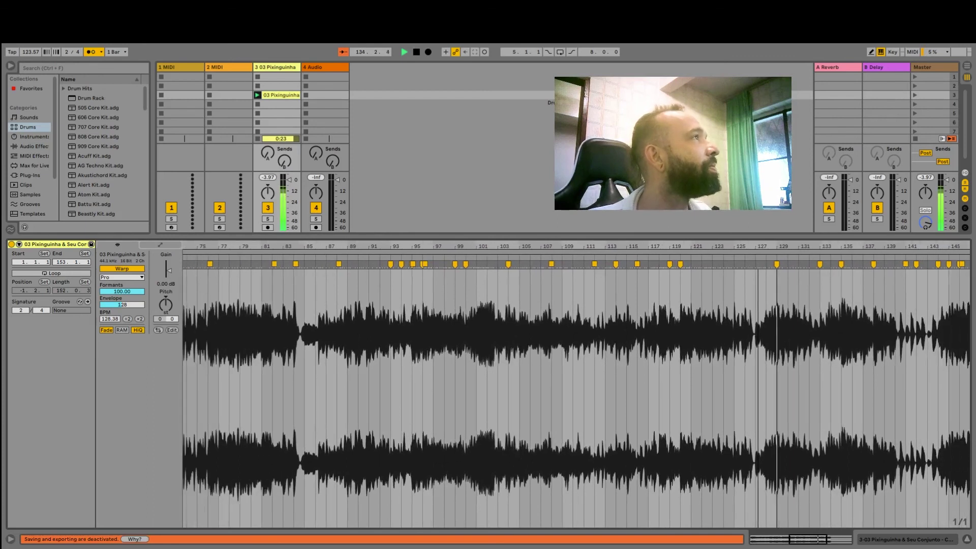
{"action": "scroll", "coordinate": [708, 259], "scroll_direction": "down", "scroll_amount": 1}
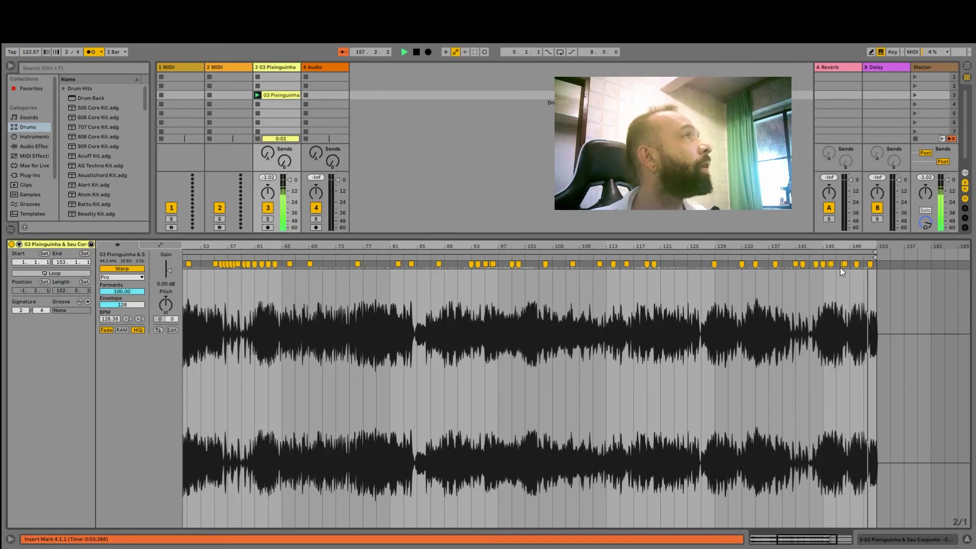
{"action": "left_click_drag", "start_coordinate": [857, 248], "coordinate": [843, 223]}
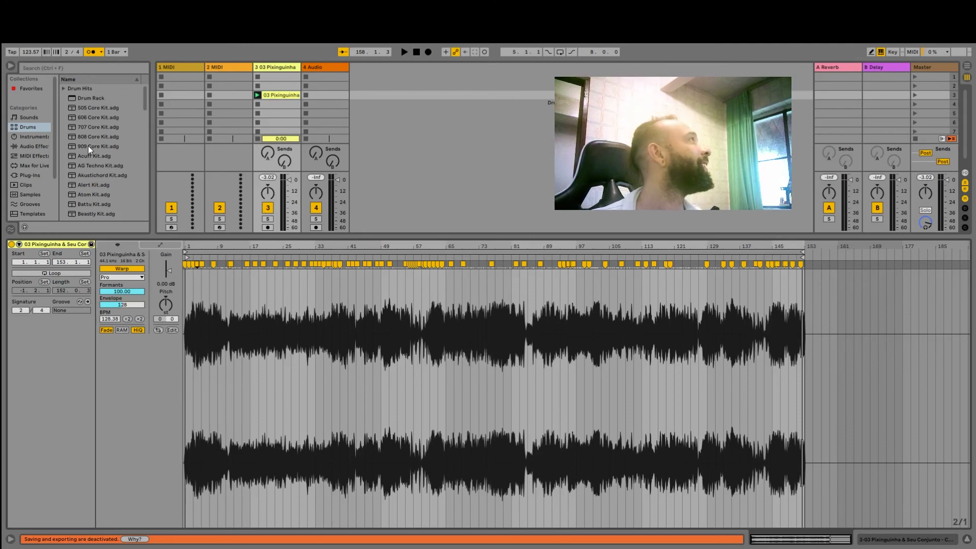
- Load the 909 Core Kit onto the first MIDI track
{"action": "left_click", "coordinate": [184, 66]}
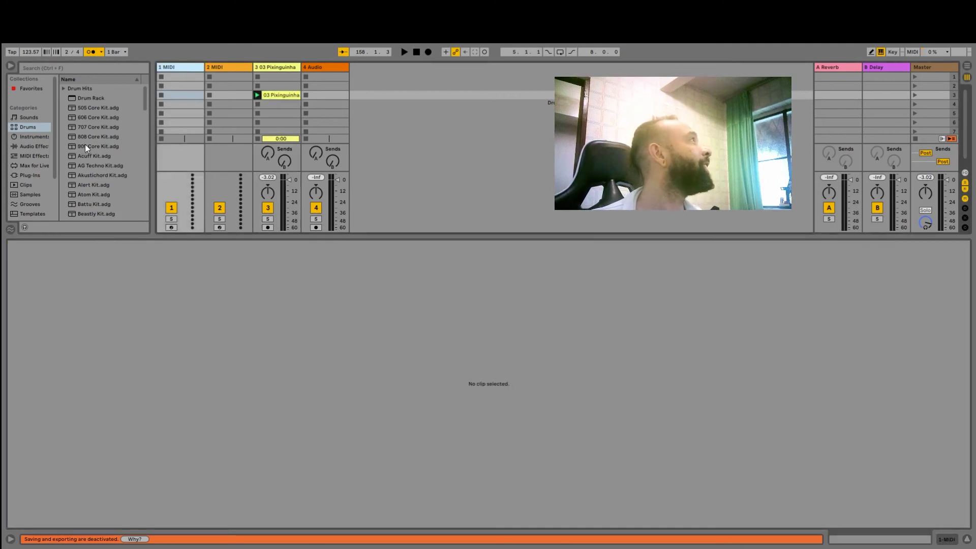
{"action": "left_click", "coordinate": [85, 145]}
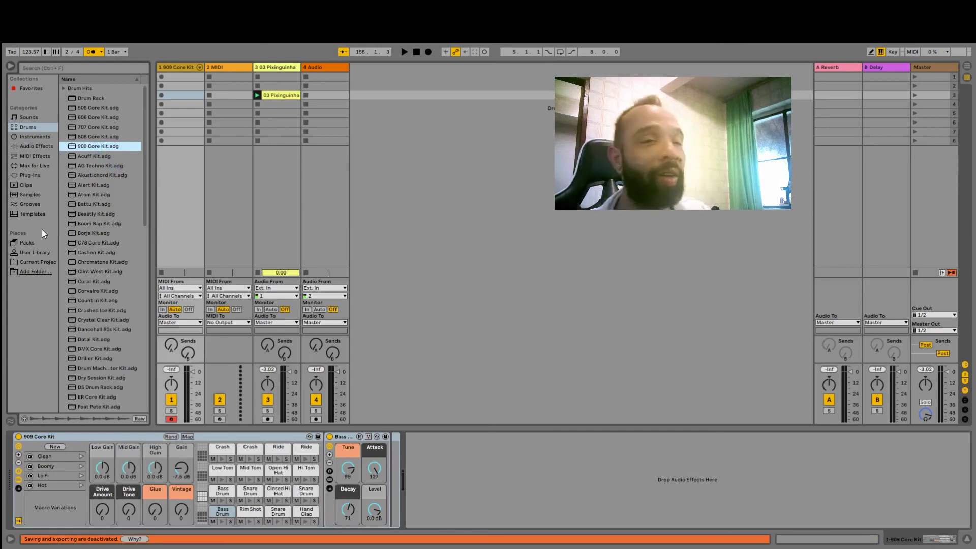
- Browse the sample library and audition its first entries, from 80s Beat 90 bpm through Acid Meltdown C4
{"action": "left_click", "coordinate": [30, 195]}
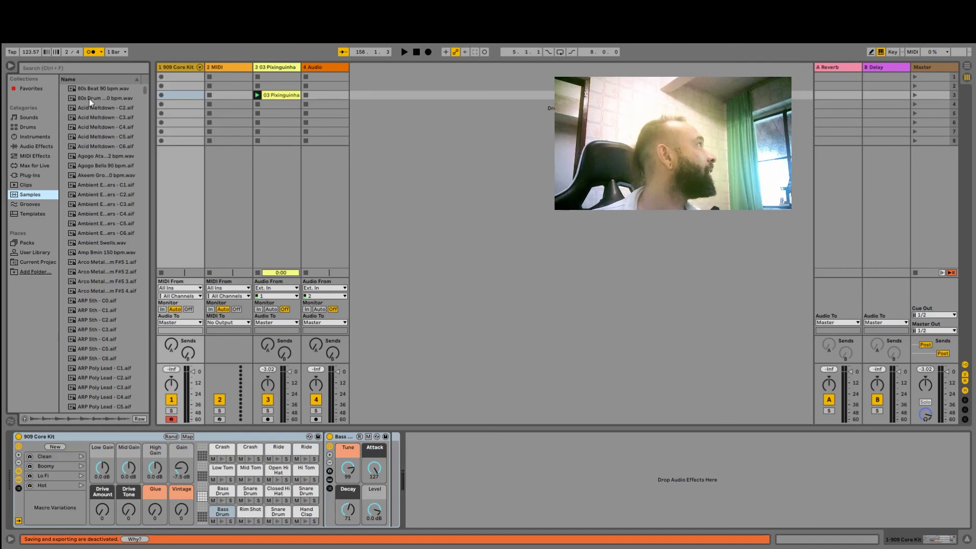
{"action": "left_click", "coordinate": [106, 66]}
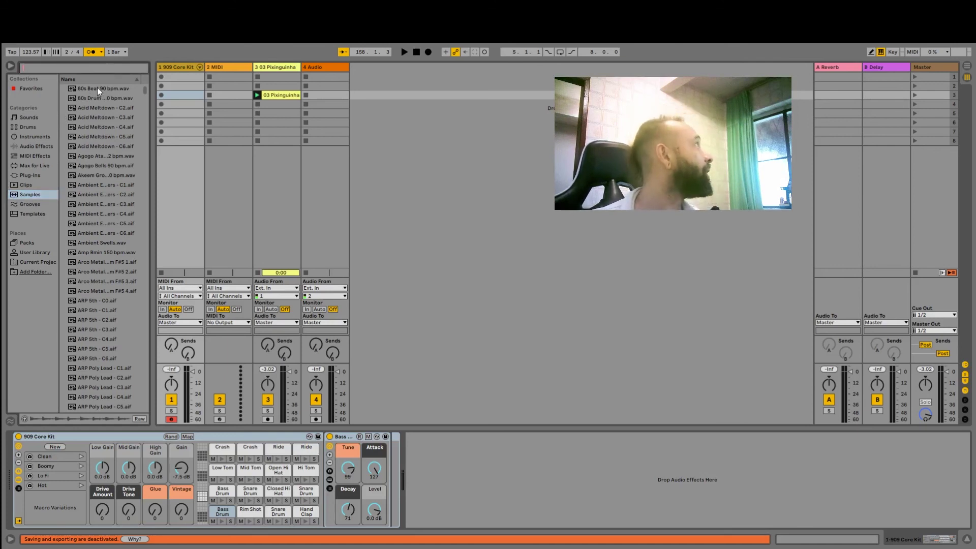
{"action": "left_click", "coordinate": [96, 89]}
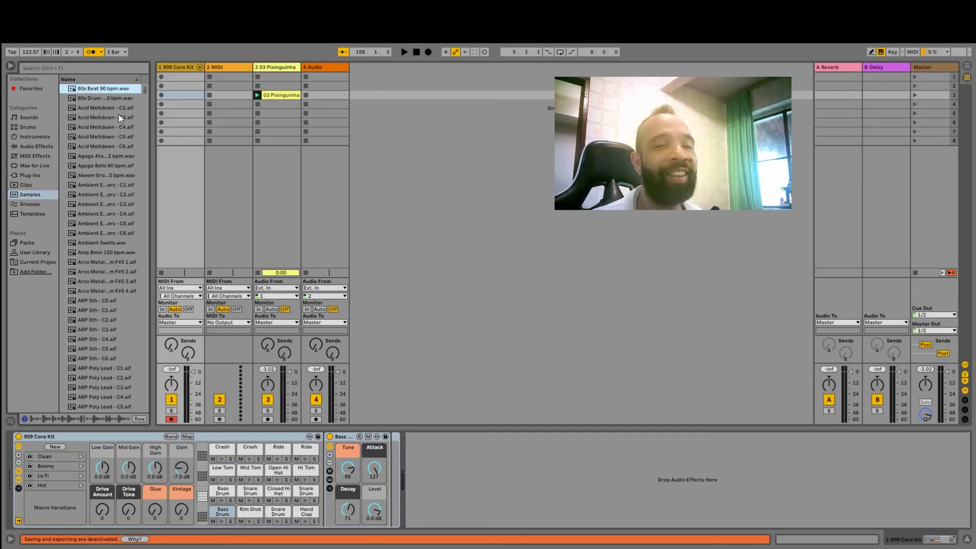
{"action": "left_click", "coordinate": [111, 97]}
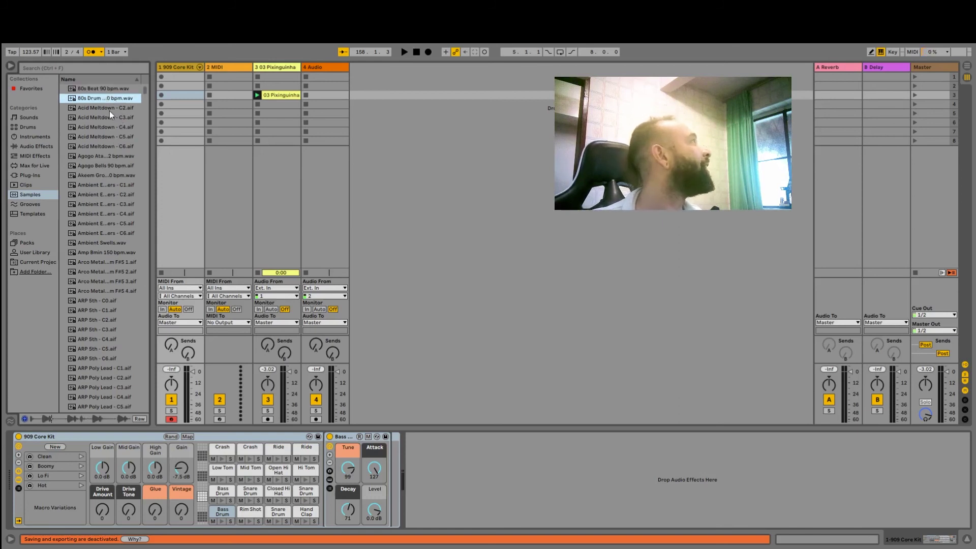
{"action": "left_click", "coordinate": [110, 108]}
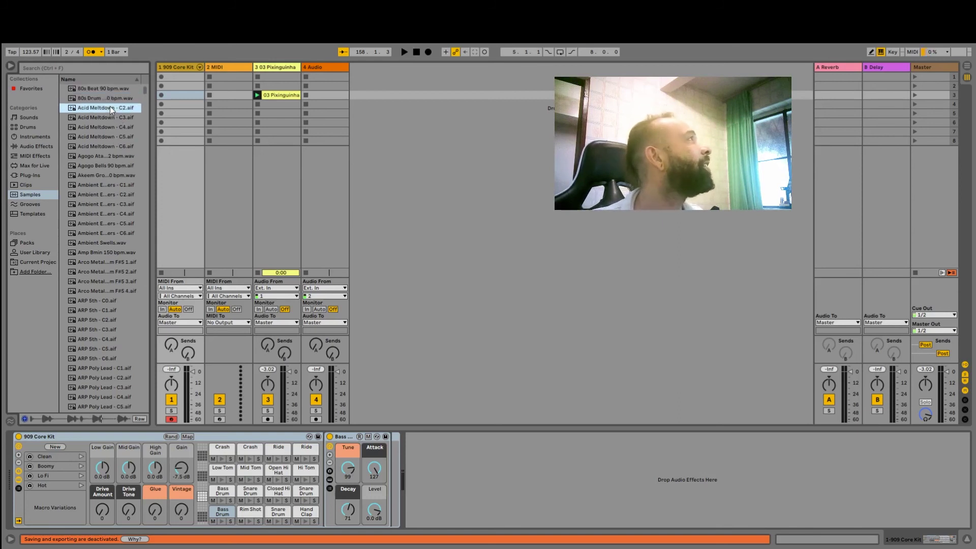
{"action": "left_click", "coordinate": [111, 116]}
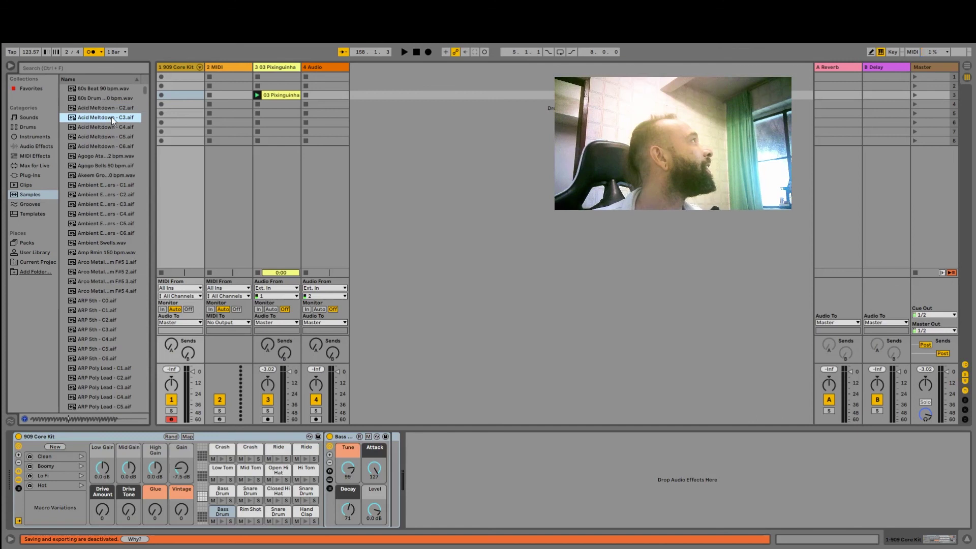
{"action": "left_click", "coordinate": [108, 127]}
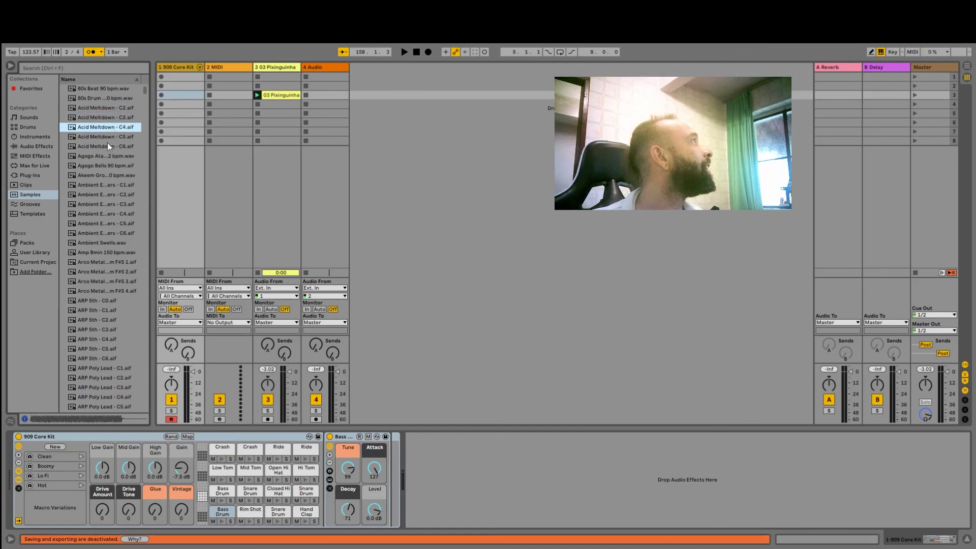
- Search the samples for "drum" and audition the drum and bass, drum machine, kick and rim results
{"action": "left_click", "coordinate": [89, 67]}
{"action": "type", "text": "drum"}
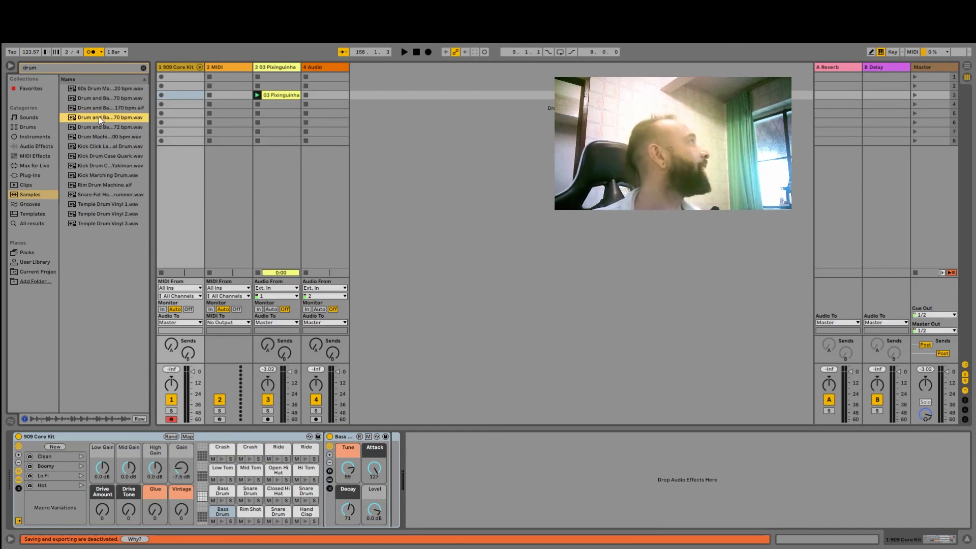
{"action": "left_click", "coordinate": [99, 127]}
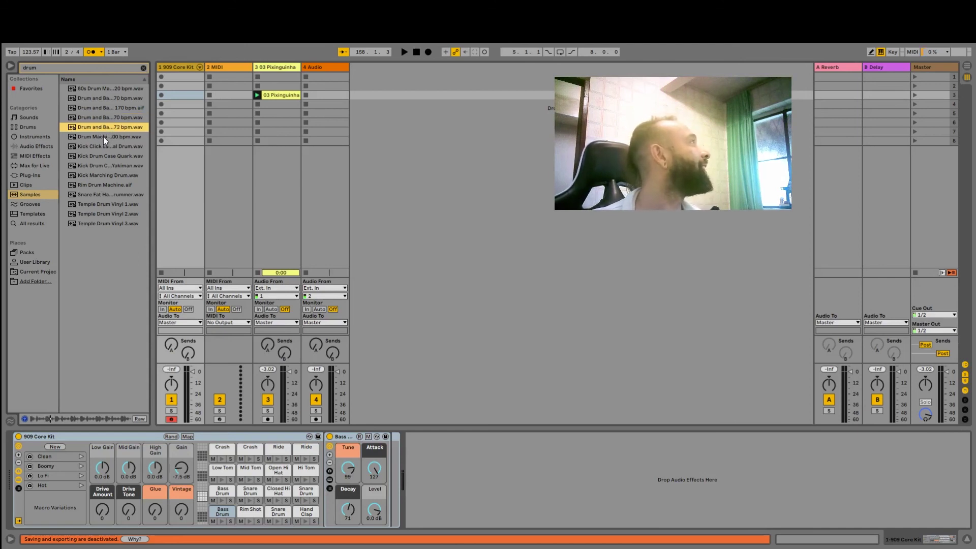
{"action": "left_click", "coordinate": [103, 136]}
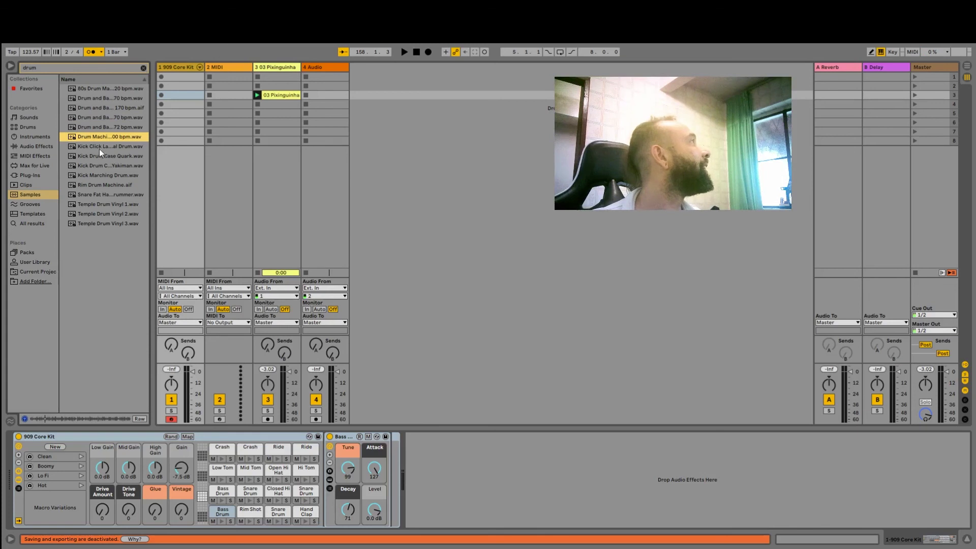
{"action": "left_click", "coordinate": [102, 157]}
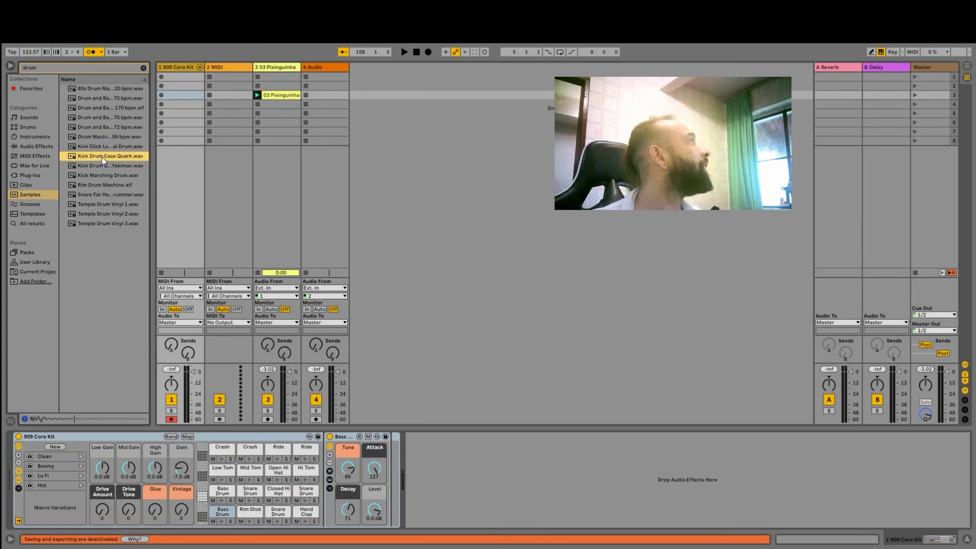
{"action": "left_click", "coordinate": [110, 165]}
{"action": "left_click", "coordinate": [111, 175]}
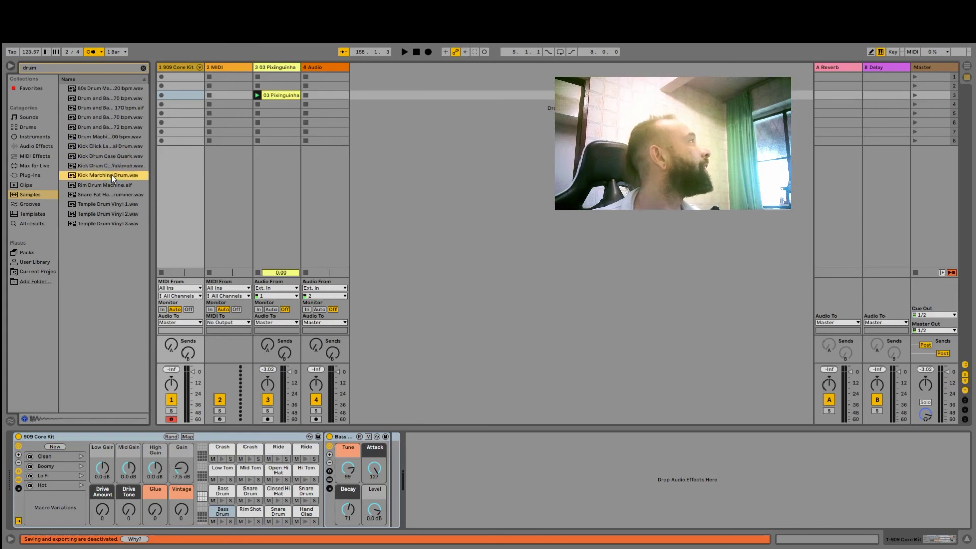
{"action": "left_click", "coordinate": [100, 186]}
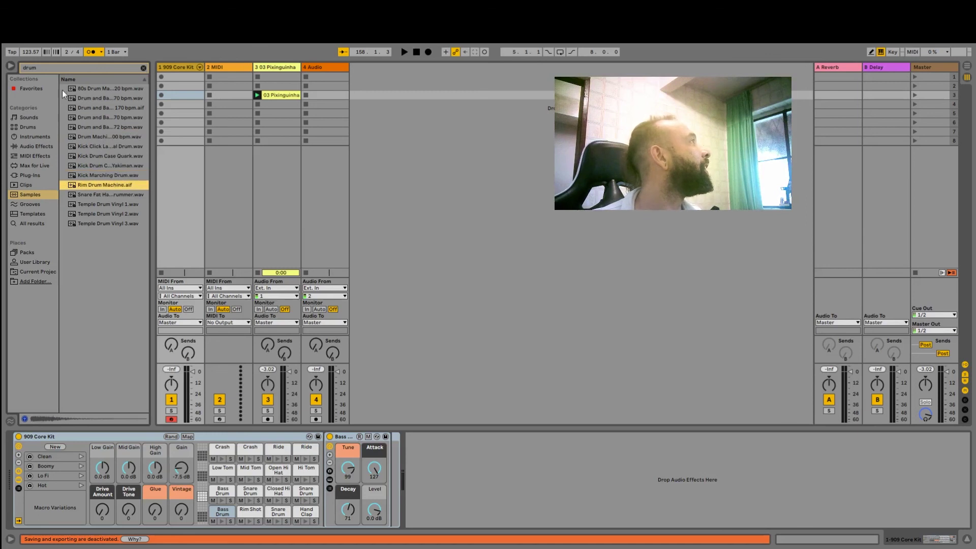
- Search the samples for "loop", then clear the search to restore the full sample list
{"action": "left_click", "coordinate": [41, 69]}
{"action": "type", "text": "loop"}
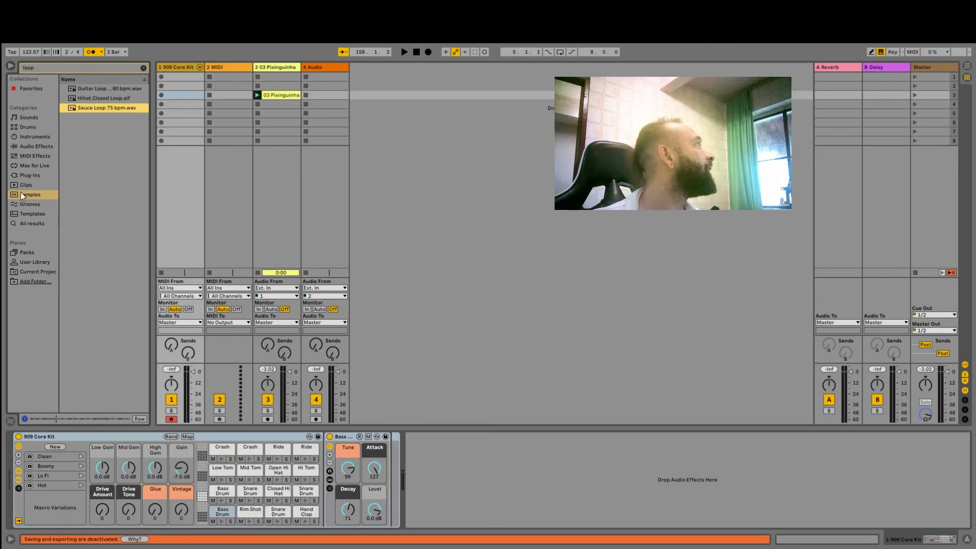
{"action": "left_click", "coordinate": [143, 68]}
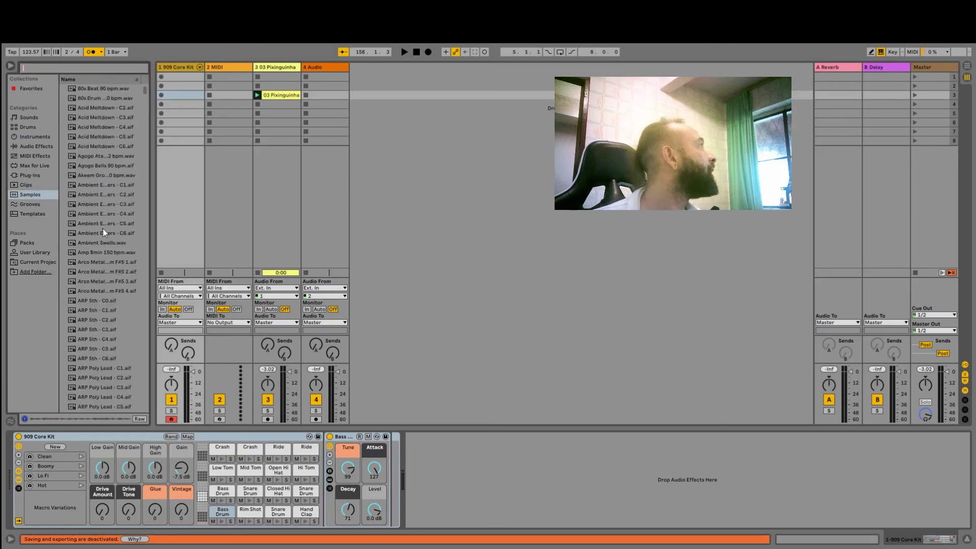
- Audition the break samples and place the Break Games You Play 100 bpm loop in audio track 4's fourth clip slot
{"action": "scroll", "coordinate": [103, 239], "scroll_direction": "down", "scroll_amount": 4}
{"action": "left_click", "coordinate": [102, 166]}
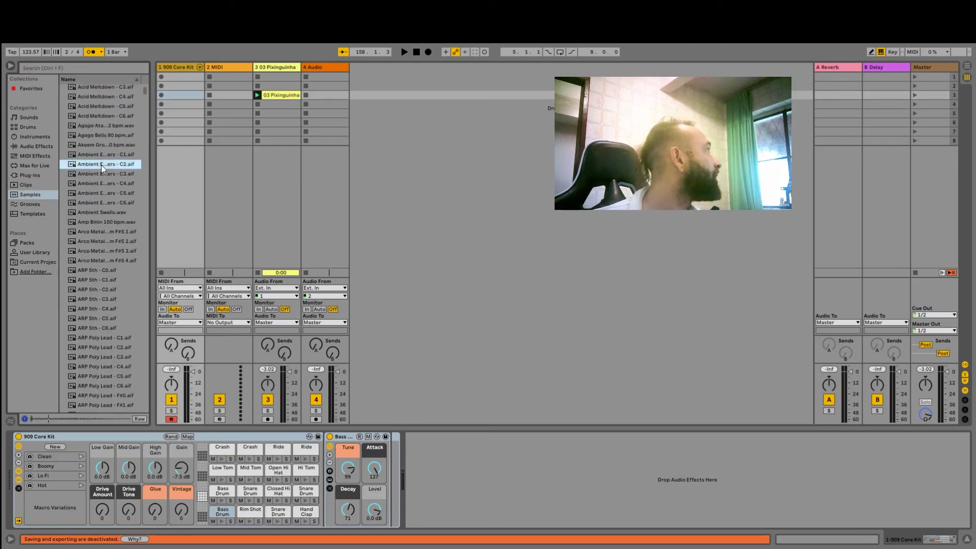
{"action": "scroll", "coordinate": [108, 256], "scroll_direction": "down", "scroll_amount": 7}
{"action": "scroll", "coordinate": [122, 315], "scroll_direction": "down", "scroll_amount": 9}
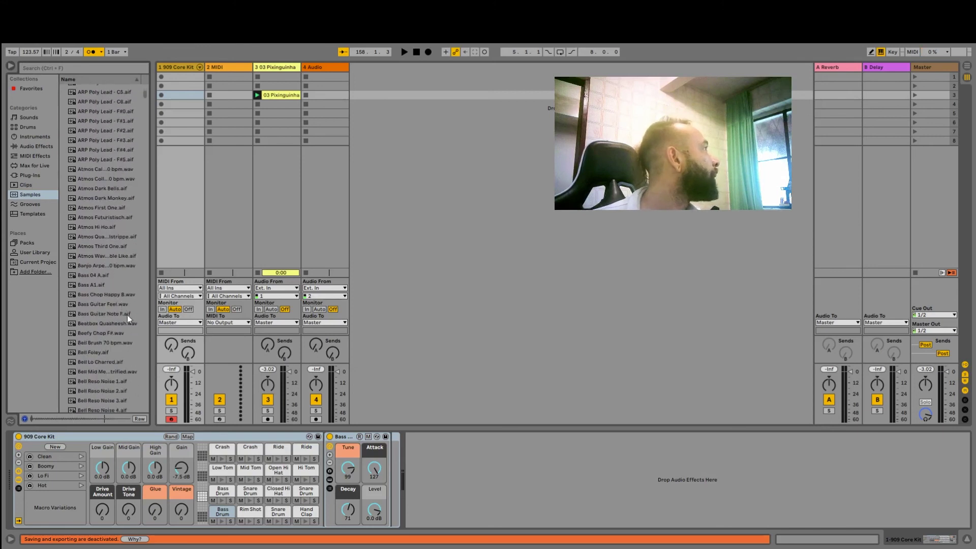
{"action": "scroll", "coordinate": [117, 359], "scroll_direction": "down", "scroll_amount": 7}
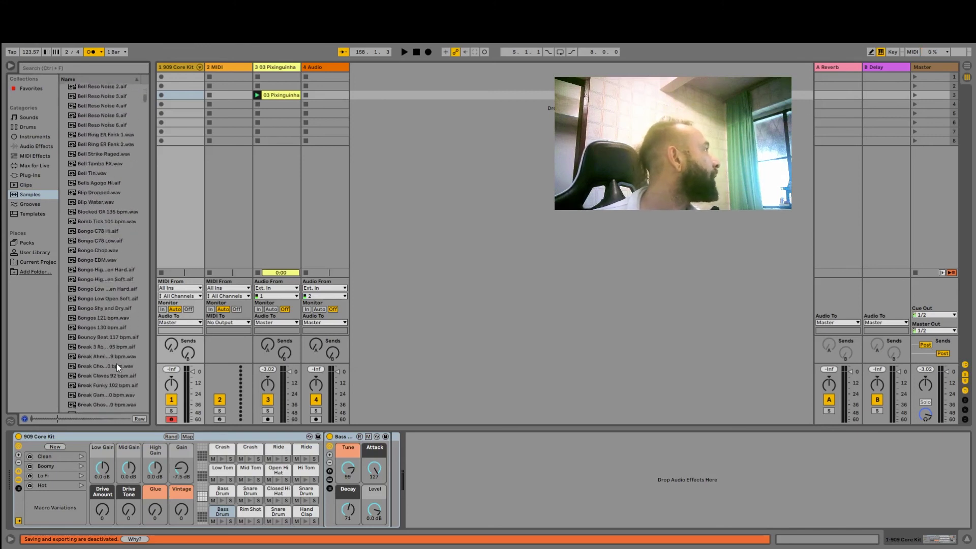
{"action": "left_click", "coordinate": [95, 285]}
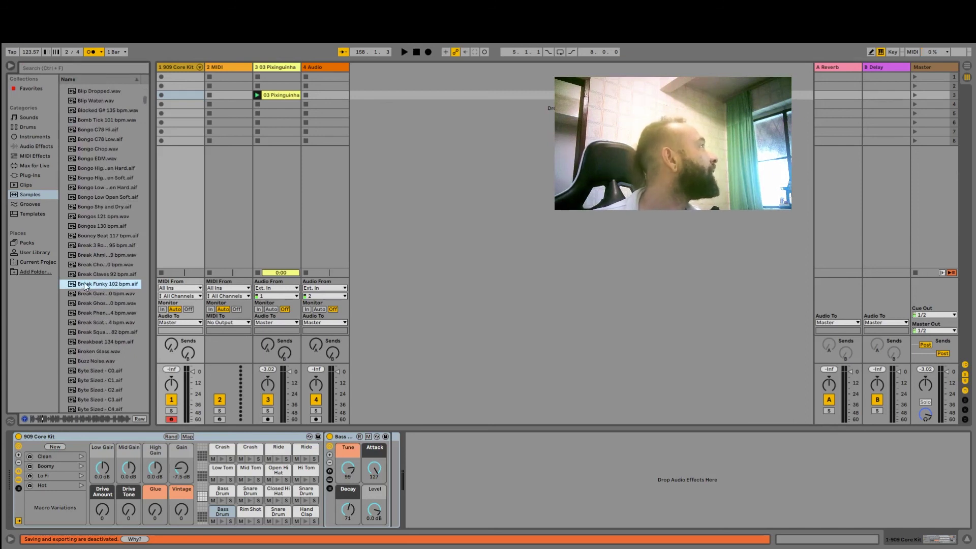
{"action": "left_click", "coordinate": [92, 292]}
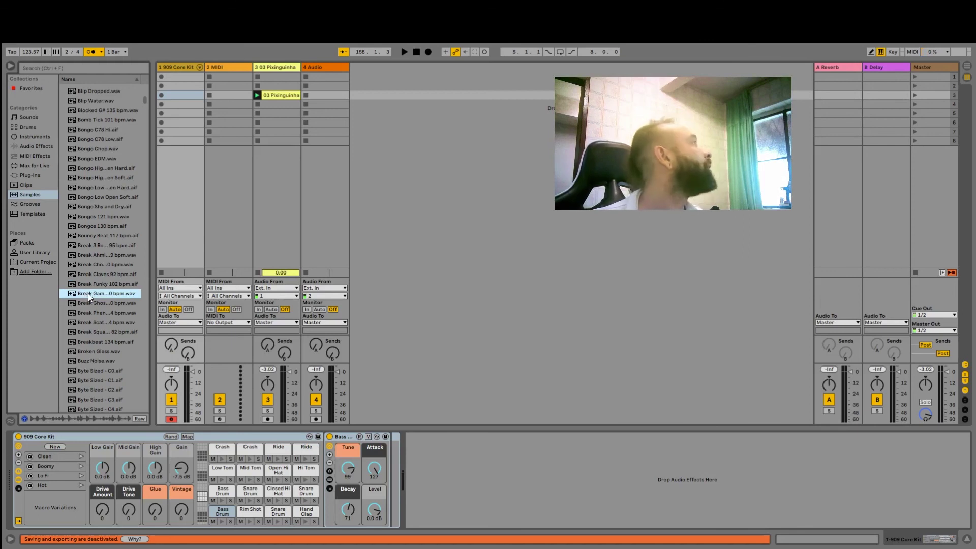
{"action": "left_click_drag", "start_coordinate": [87, 294], "coordinate": [325, 104]}
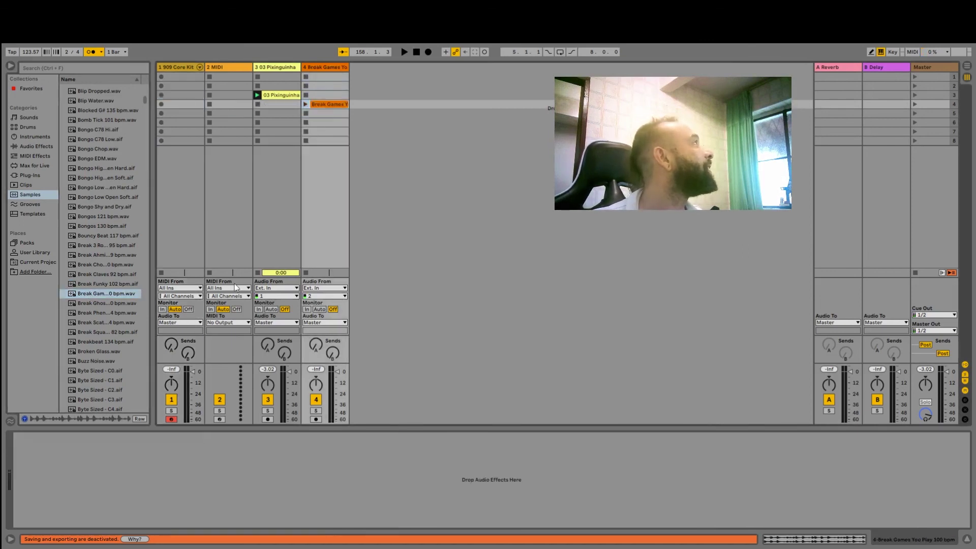
- Launch the Break Games loop and the Pixinguinha clip together and listen to how they line up
{"action": "left_click", "coordinate": [277, 95]}
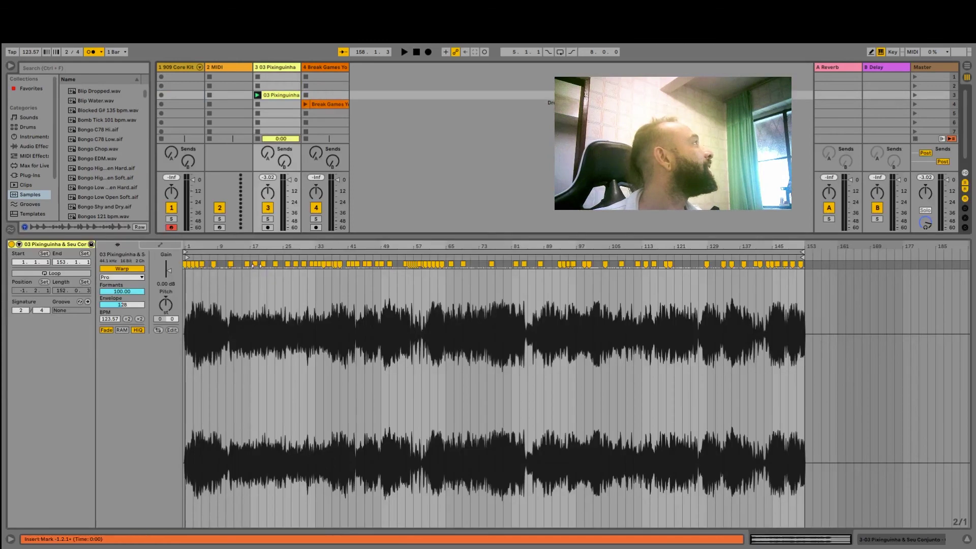
{"action": "left_click", "coordinate": [256, 137]}
{"action": "left_click", "coordinate": [305, 104]}
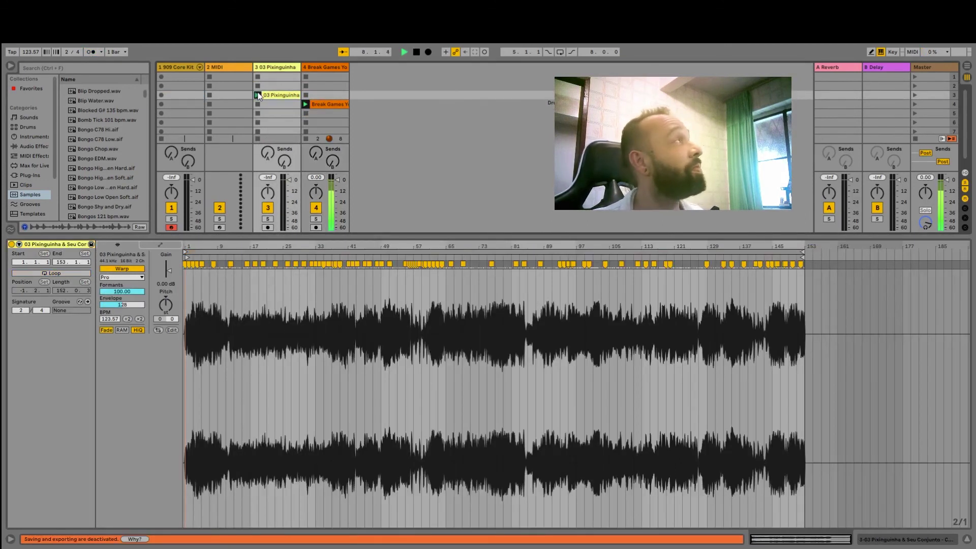
{"action": "left_click", "coordinate": [258, 96]}
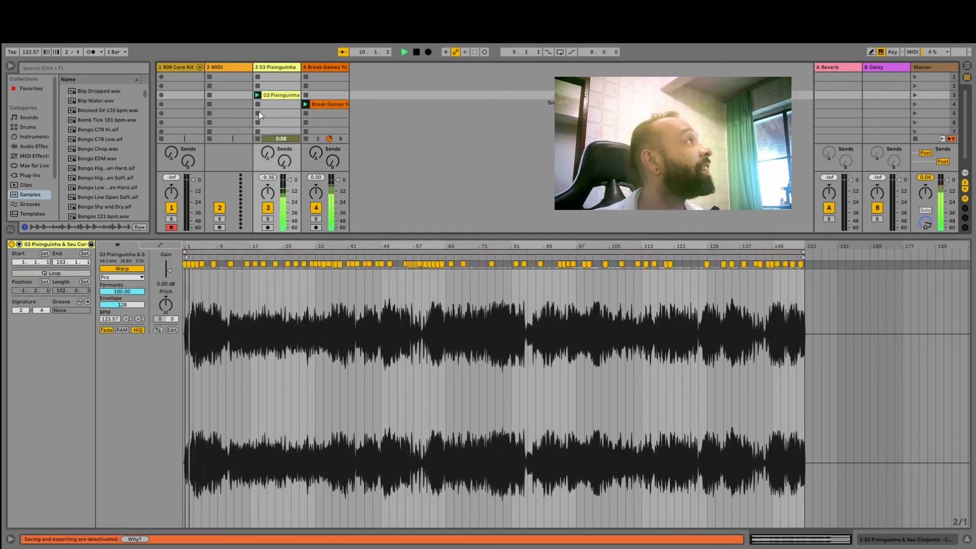
{"action": "scroll", "coordinate": [290, 182], "scroll_direction": "up", "scroll_amount": 1}
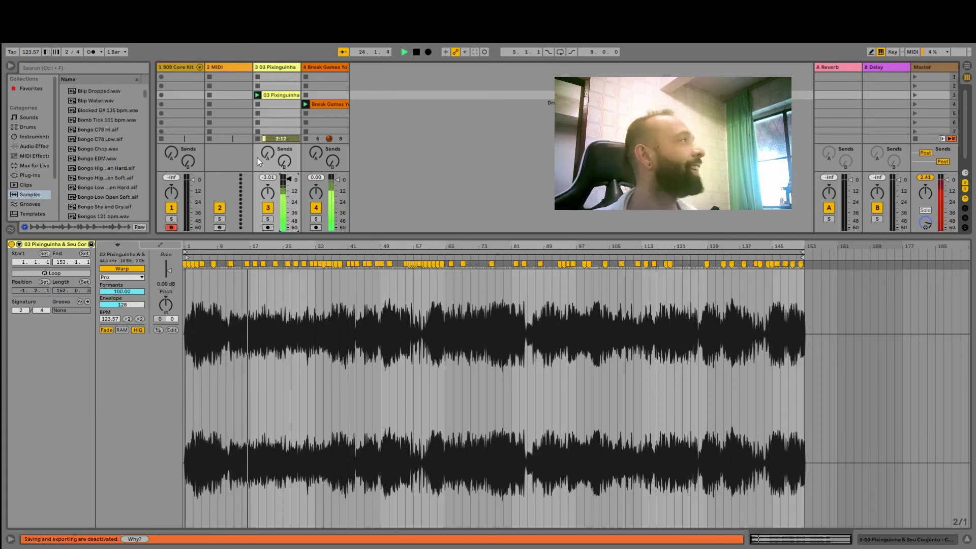
{"action": "left_click_drag", "start_coordinate": [259, 244], "coordinate": [319, 228]}
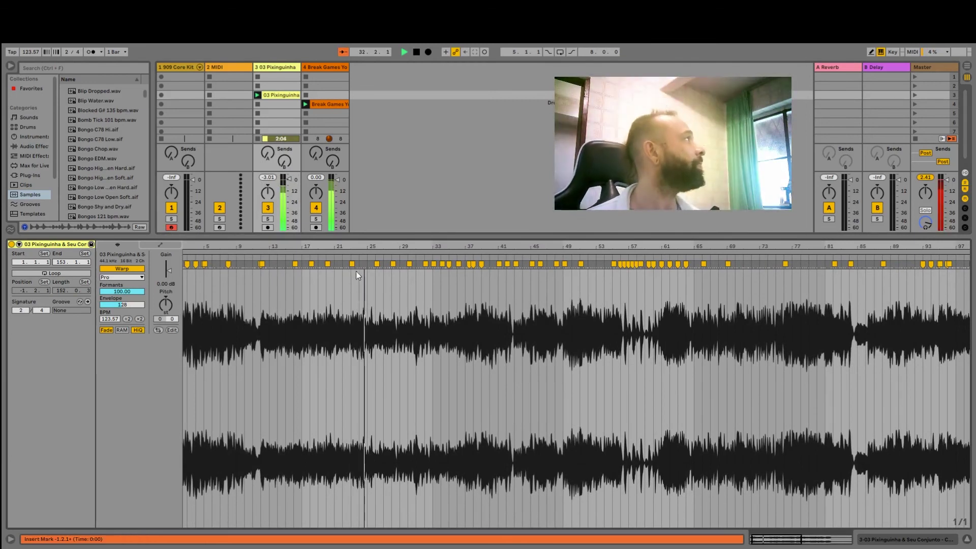
{"action": "left_click_drag", "start_coordinate": [341, 252], "coordinate": [342, 240]}
{"action": "left_click_drag", "start_coordinate": [200, 254], "coordinate": [200, 251]}
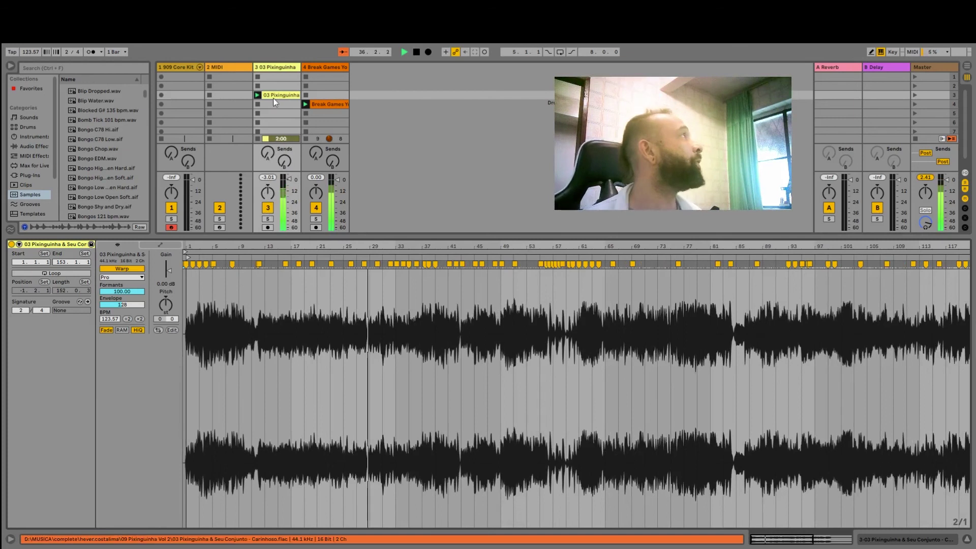
- Load the Airpusher preset of the Beat Repeat audio effect onto a new audio track after the Break Games track
{"action": "left_click", "coordinate": [284, 68]}
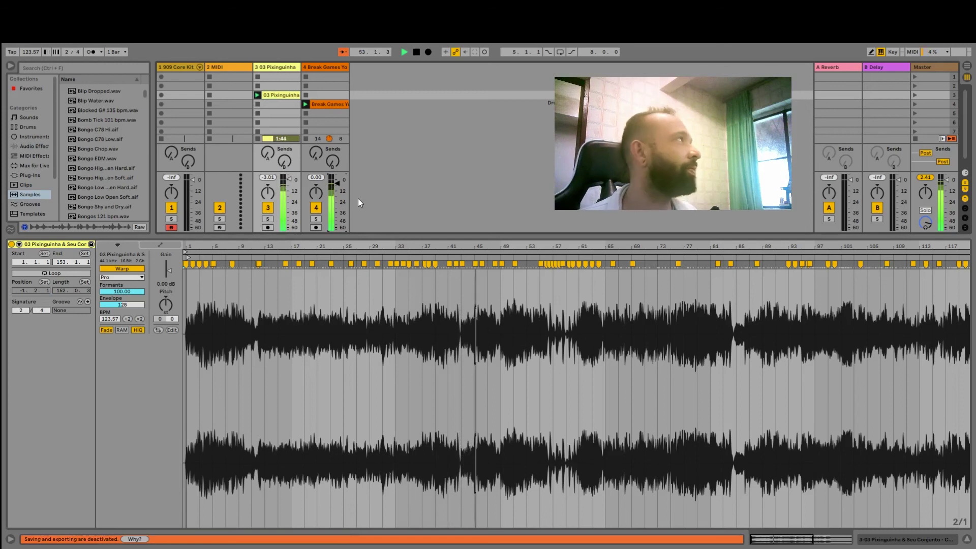
{"action": "left_click", "coordinate": [277, 69]}
{"action": "double_click", "coordinate": [277, 69]}
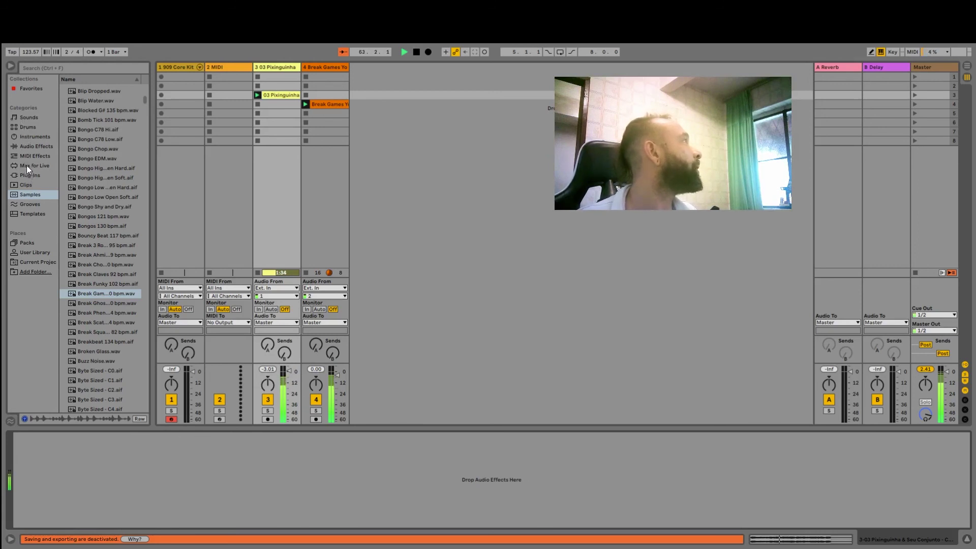
{"action": "left_click", "coordinate": [27, 147]}
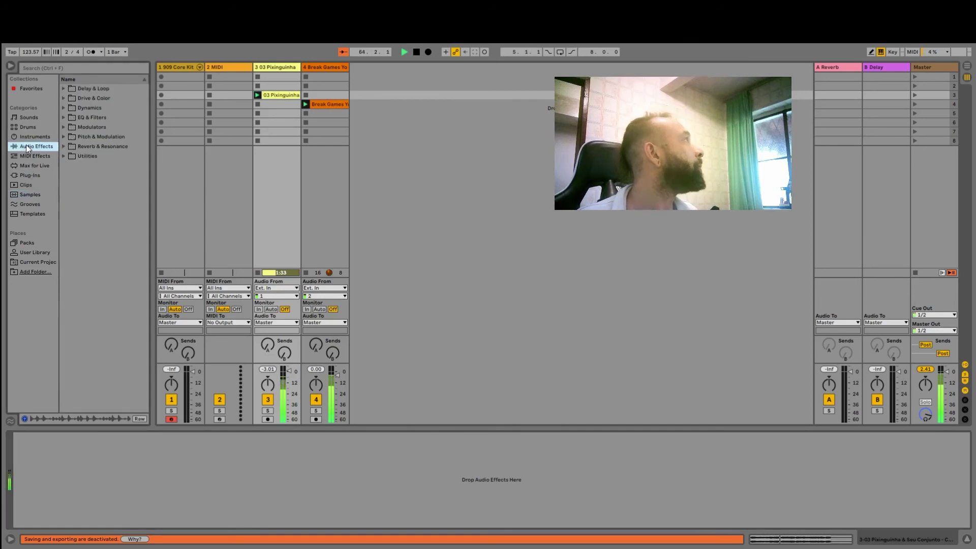
{"action": "left_click", "coordinate": [62, 89]}
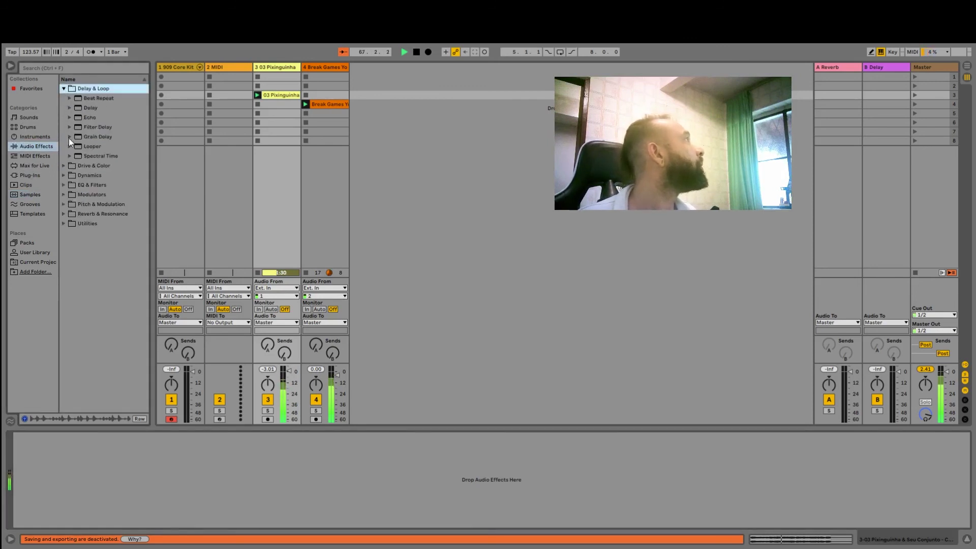
{"action": "left_click", "coordinate": [70, 98]}
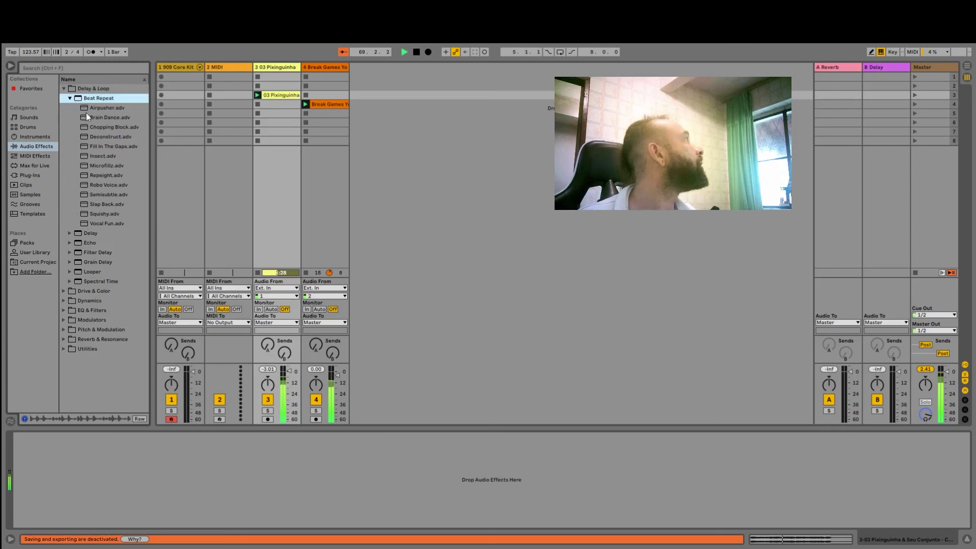
{"action": "left_click", "coordinate": [91, 108]}
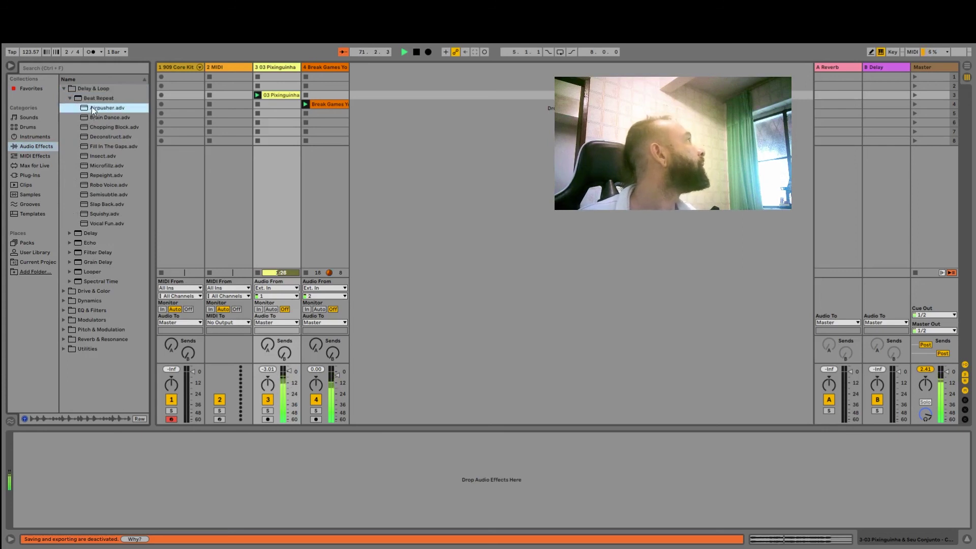
{"action": "left_click", "coordinate": [238, 70]}
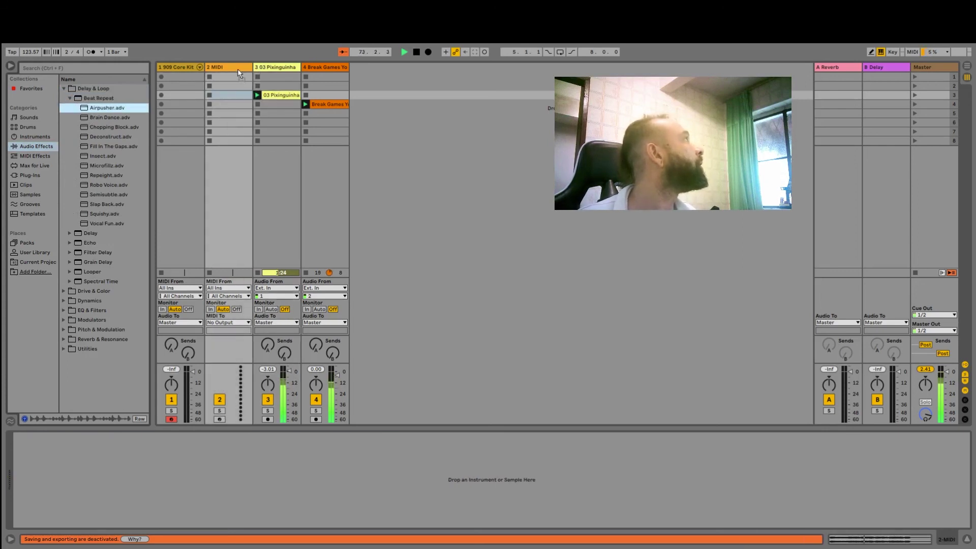
{"action": "left_click", "coordinate": [275, 68]}
{"action": "left_click", "coordinate": [312, 69]}
{"action": "left_click_drag", "start_coordinate": [371, 68], "coordinate": [371, 69]}
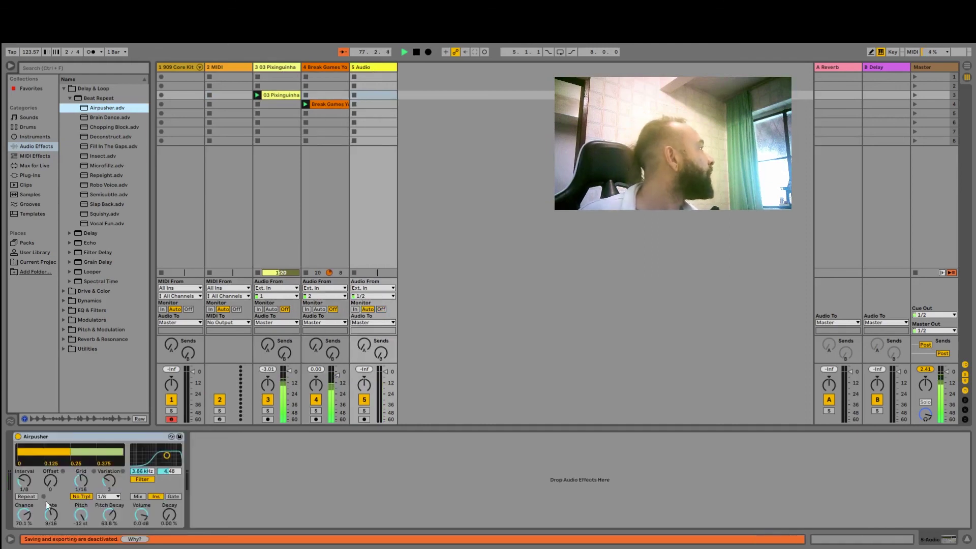
- Move the Airpusher effect to the Pixinguinha track and try Mix output with a 1 Bar interval, 5/16 offset and 20.6 % decay
{"action": "left_click", "coordinate": [137, 496]}
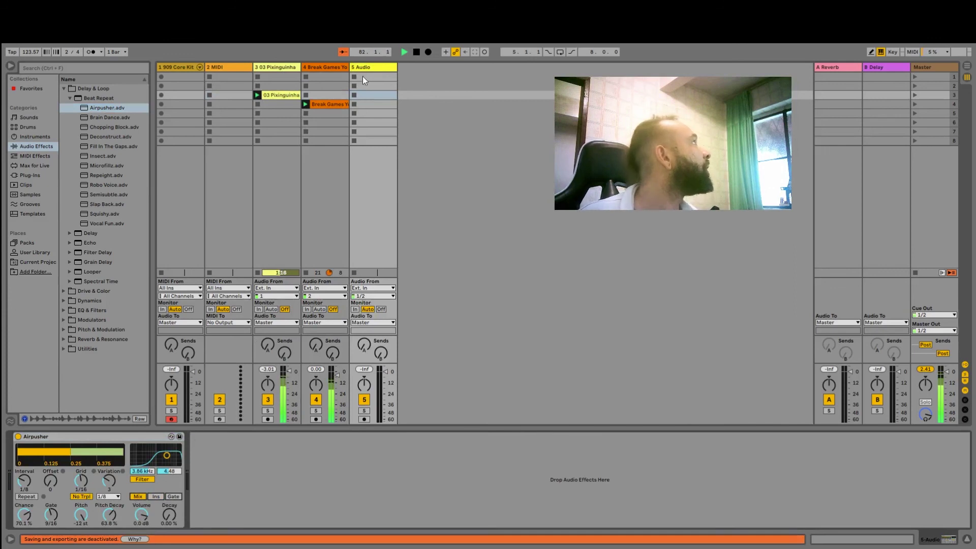
{"action": "left_click", "coordinate": [279, 71]}
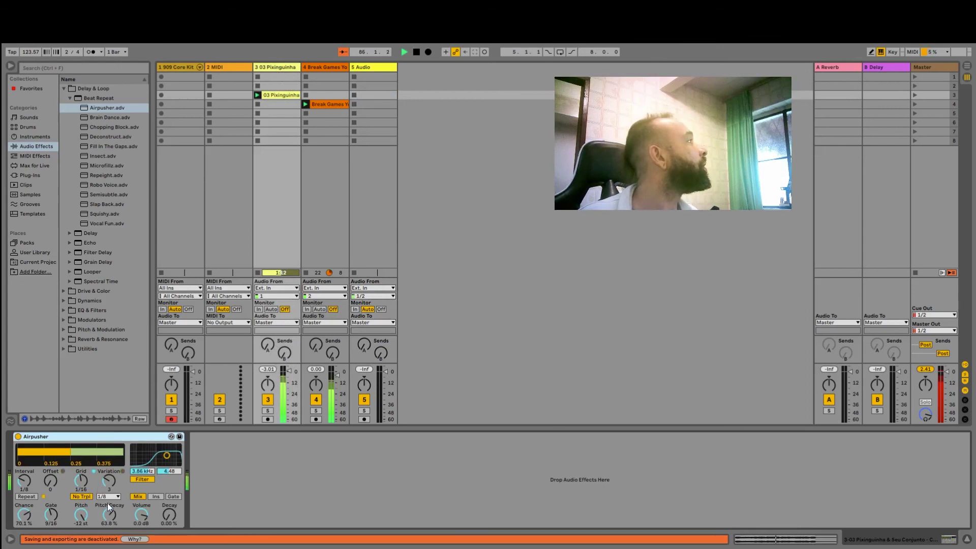
{"action": "left_click_drag", "start_coordinate": [169, 514], "coordinate": [169, 512]}
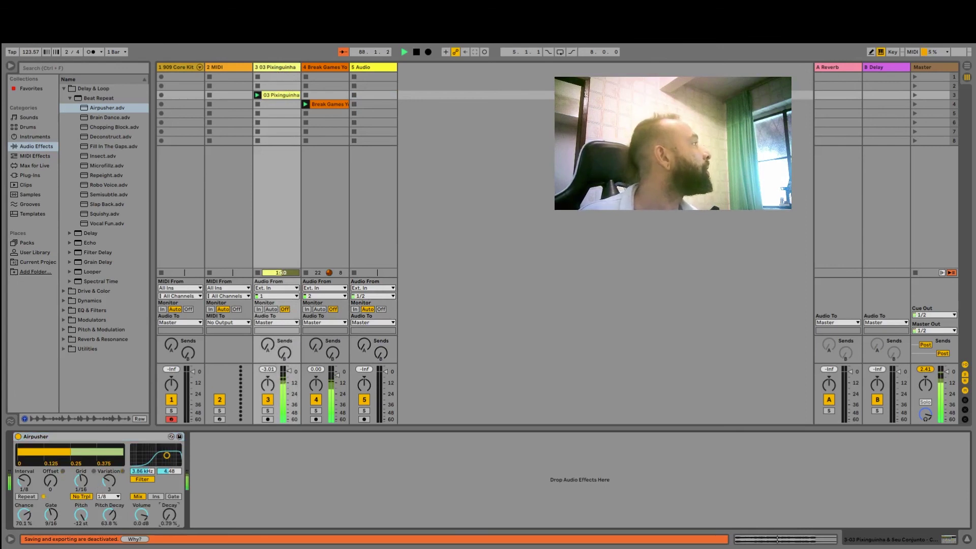
{"action": "left_click_drag", "start_coordinate": [46, 487], "coordinate": [27, 479]}
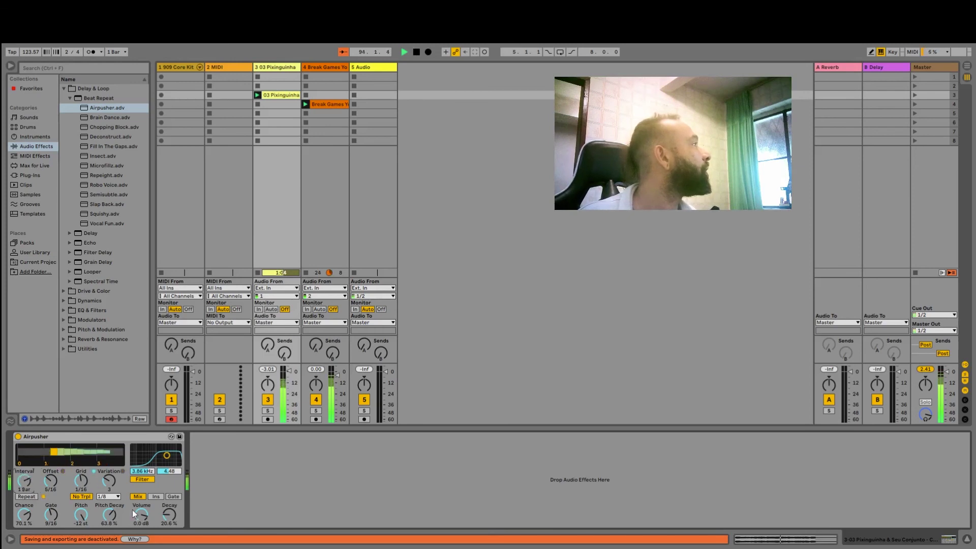
{"action": "left_click", "coordinate": [152, 496]}
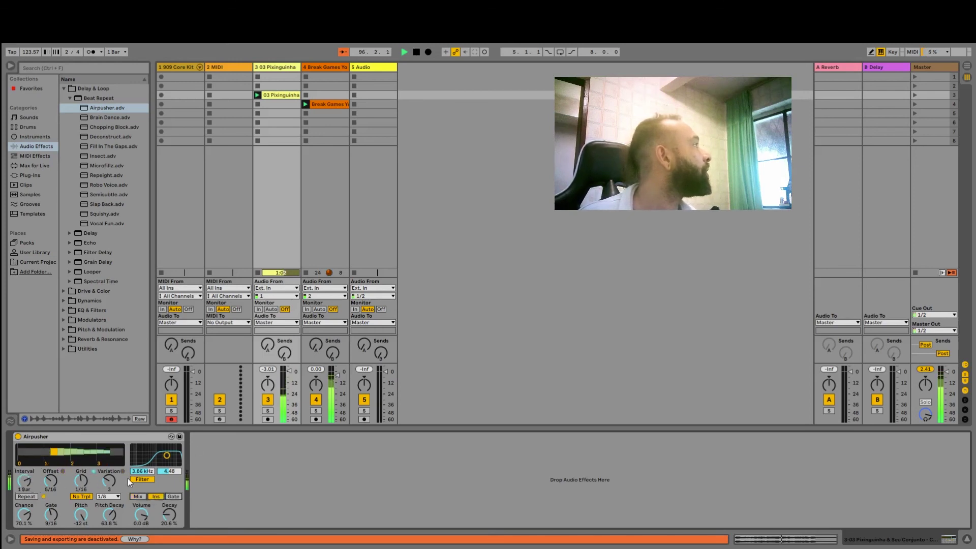
{"action": "left_click", "coordinate": [137, 497]}
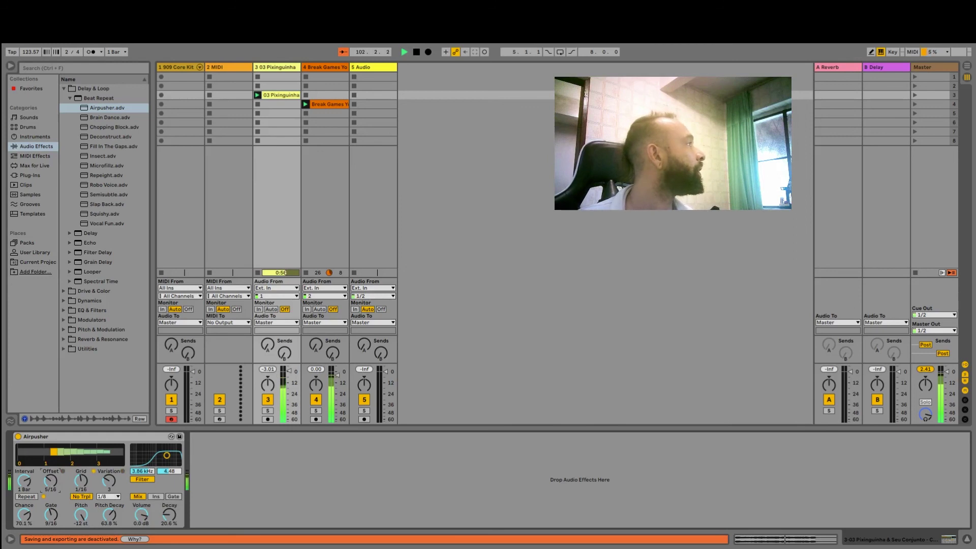
- Try Airpusher with the offset at 0, Insert output, and a grid of 1/8 followed by 1/48
{"action": "left_click_drag", "start_coordinate": [51, 480], "coordinate": [50, 501]}
{"action": "left_click", "coordinate": [155, 497]}
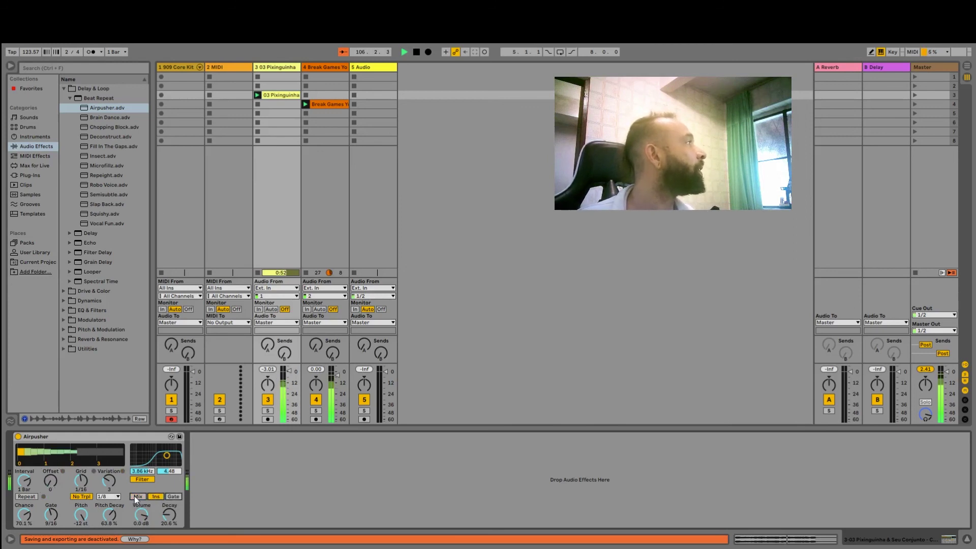
{"action": "left_click", "coordinate": [81, 480]}
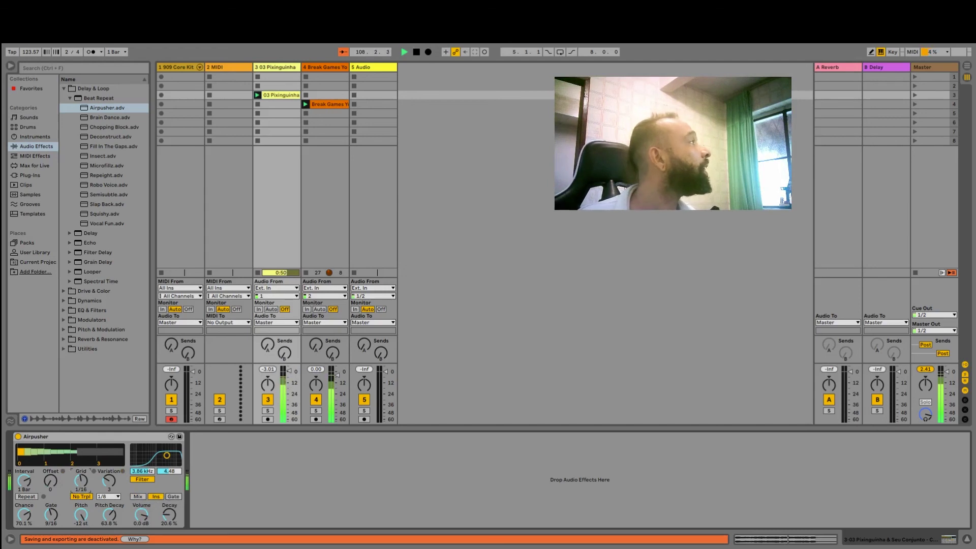
{"action": "left_click_drag", "start_coordinate": [81, 480], "coordinate": [81, 470]}
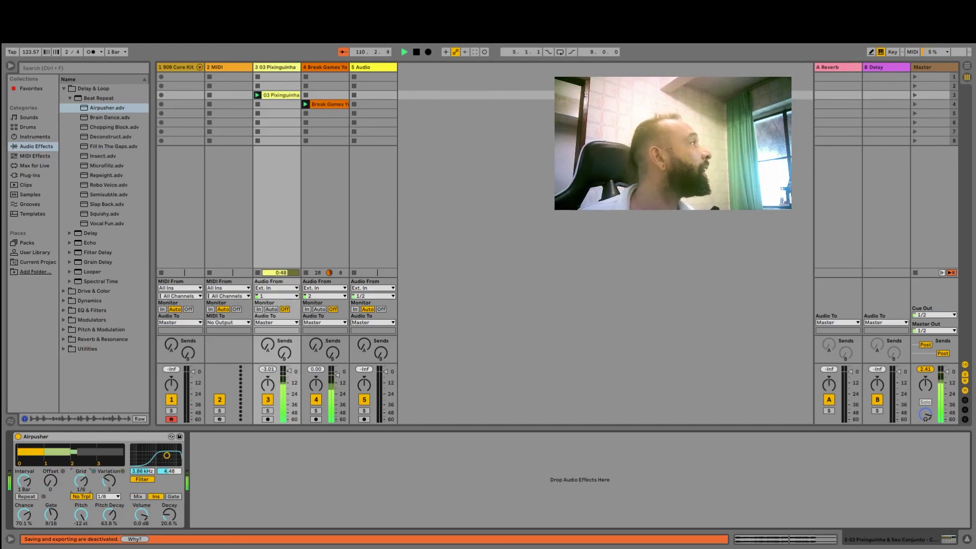
{"action": "left_click_drag", "start_coordinate": [24, 481], "coordinate": [26, 480]}
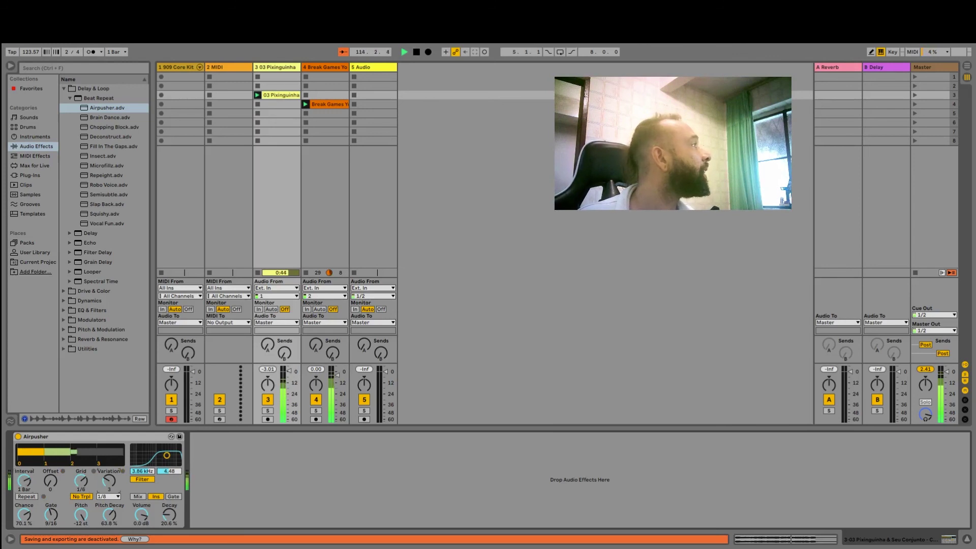
{"action": "left_click", "coordinate": [51, 481]}
{"action": "left_click_drag", "start_coordinate": [81, 480], "coordinate": [81, 488]}
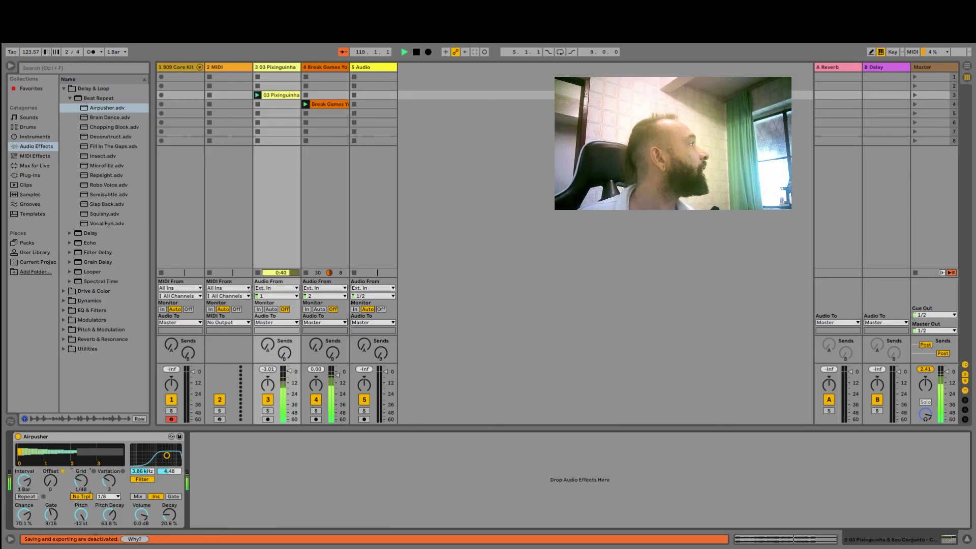
- Stop playback and delete the Airpusher effect from the Pixinguinha track
{"action": "key", "text": "space"}
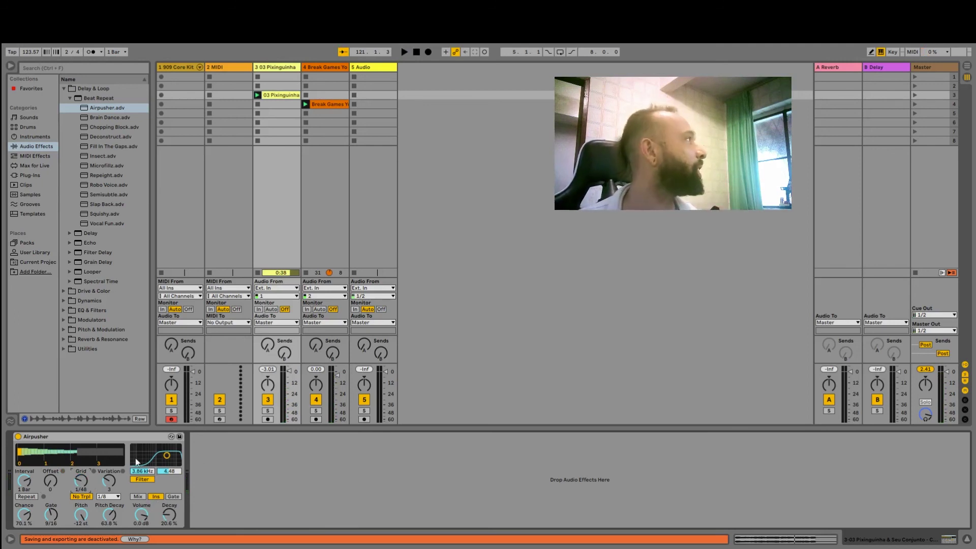
{"action": "left_click", "coordinate": [138, 440]}
{"action": "key", "text": "Delete"}
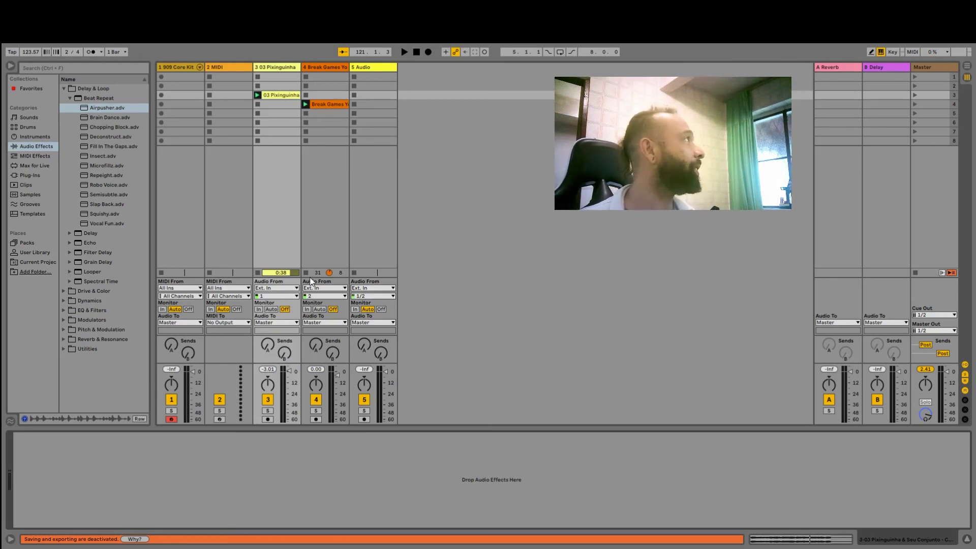
- Open the Pixinguinha clip's waveform and listen to it from bar 5 to find a section for looping
{"action": "double_click", "coordinate": [278, 96]}
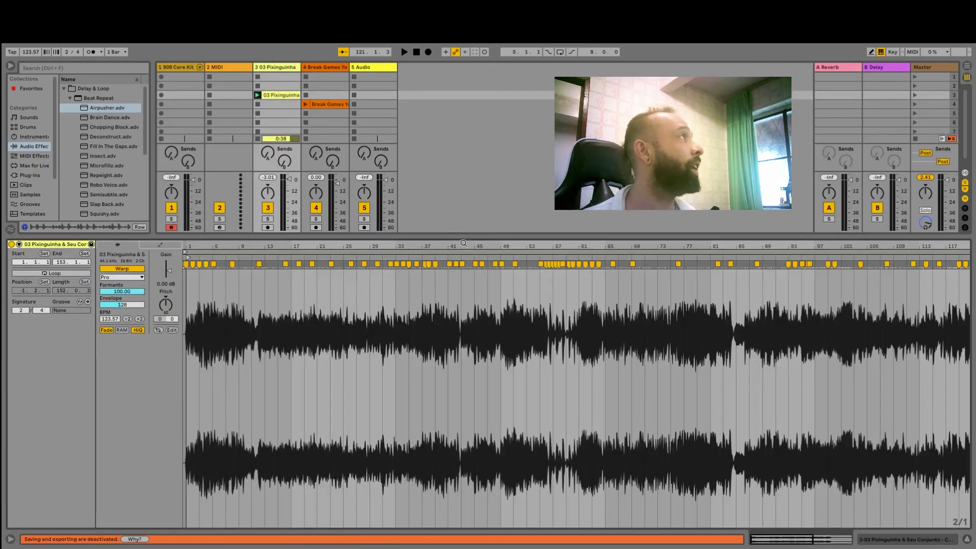
{"action": "left_click_drag", "start_coordinate": [460, 242], "coordinate": [460, 218]}
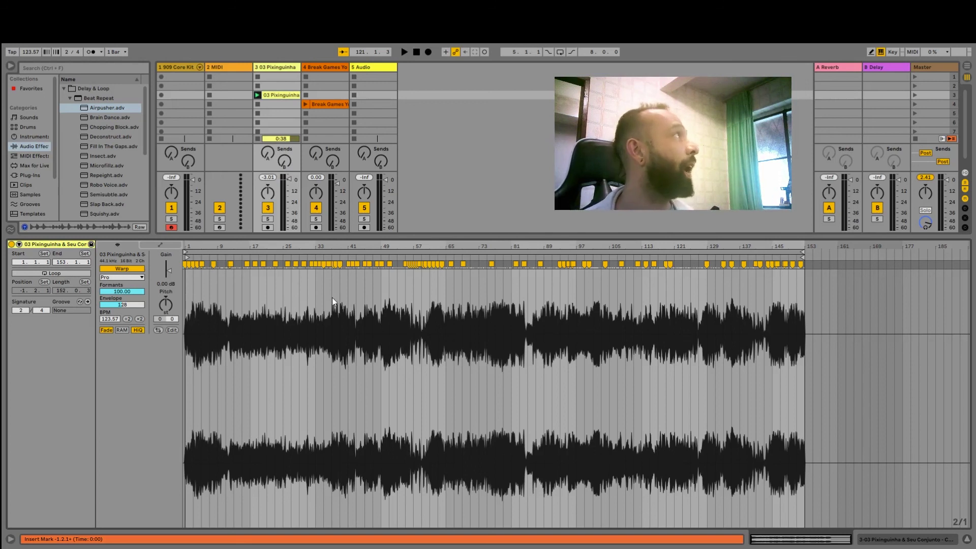
{"action": "mouse_move", "coordinate": [217, 246]}
{"action": "left_mouse_down"}
{"action": "mouse_move", "coordinate": [217, 290]}
{"action": "mouse_move", "coordinate": [331, 237]}
{"action": "left_mouse_up"}
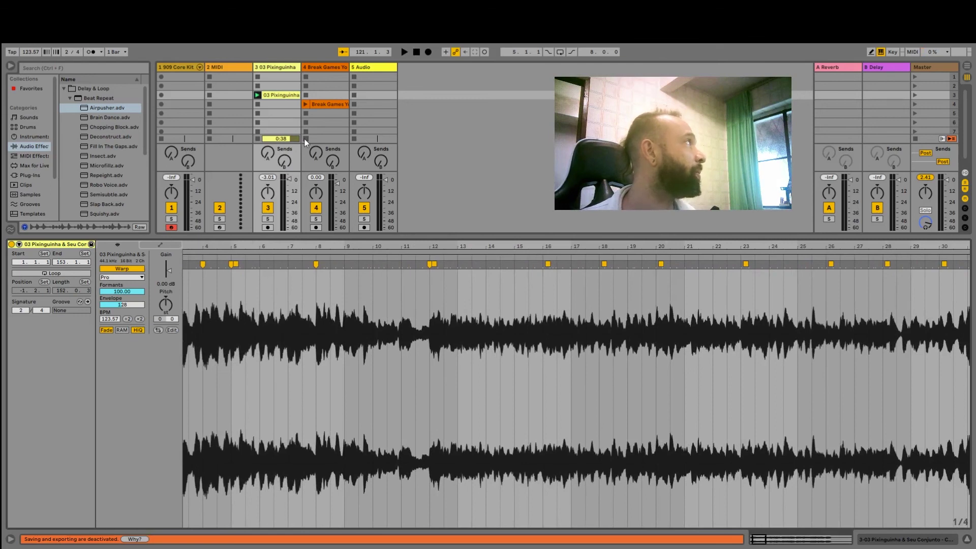
{"action": "left_click_drag", "start_coordinate": [394, 246], "coordinate": [356, 234]}
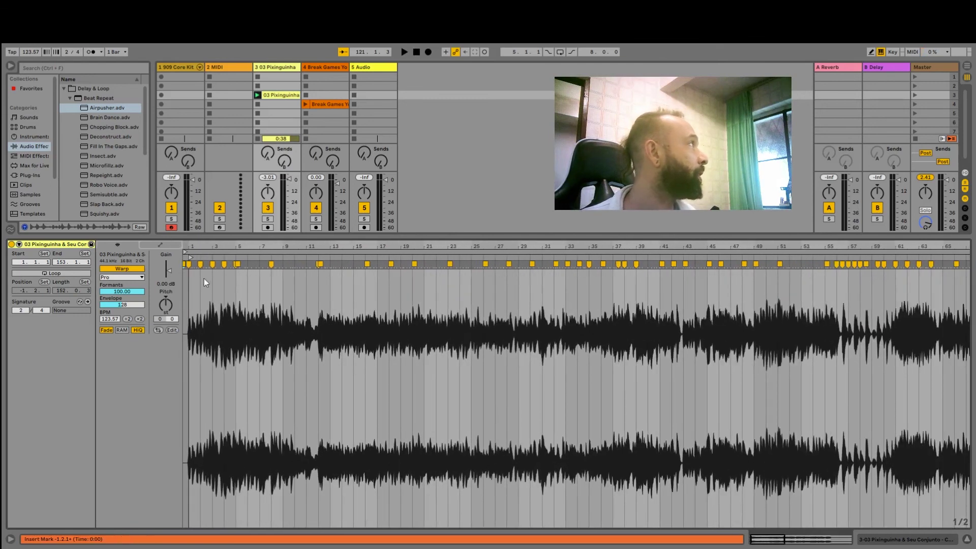
{"action": "left_click", "coordinate": [235, 282]}
{"action": "key", "text": "space"}
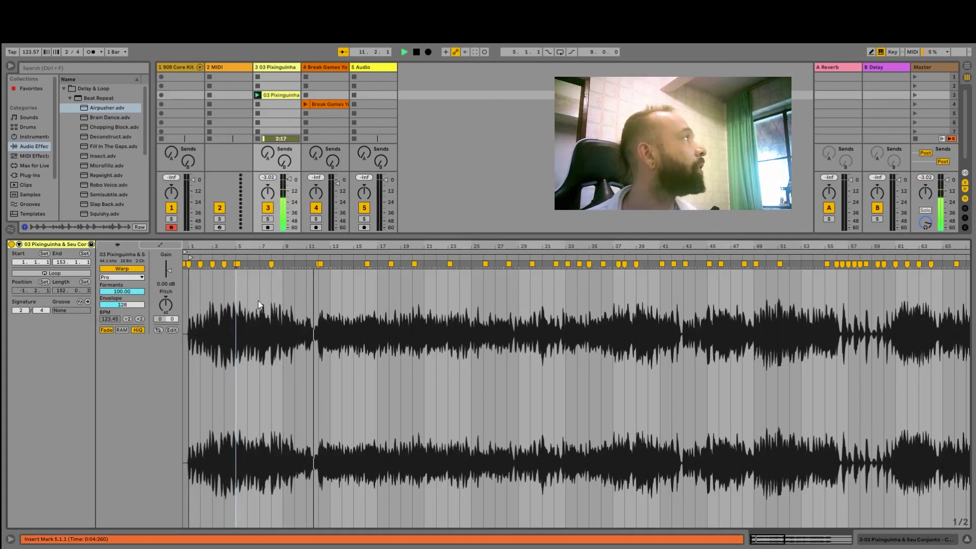
{"action": "key", "text": "space"}
- Select the Pixinguinha clip from 11.1.1 to 19.1.1 and loop that eight-bar section
{"action": "left_click", "coordinate": [306, 337]}
{"action": "left_click_drag", "start_coordinate": [304, 334], "coordinate": [388, 329]}
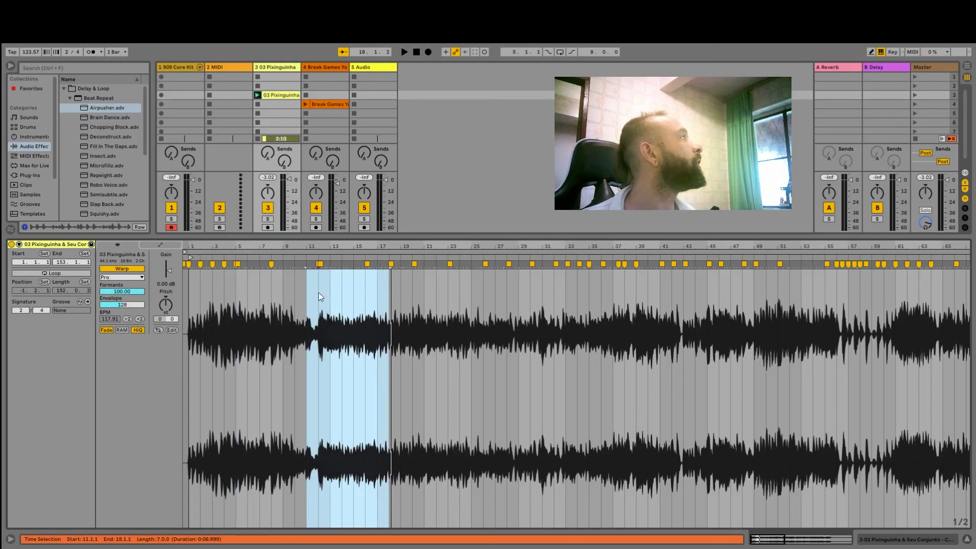
{"action": "left_click", "coordinate": [400, 329], "text": "shift"}
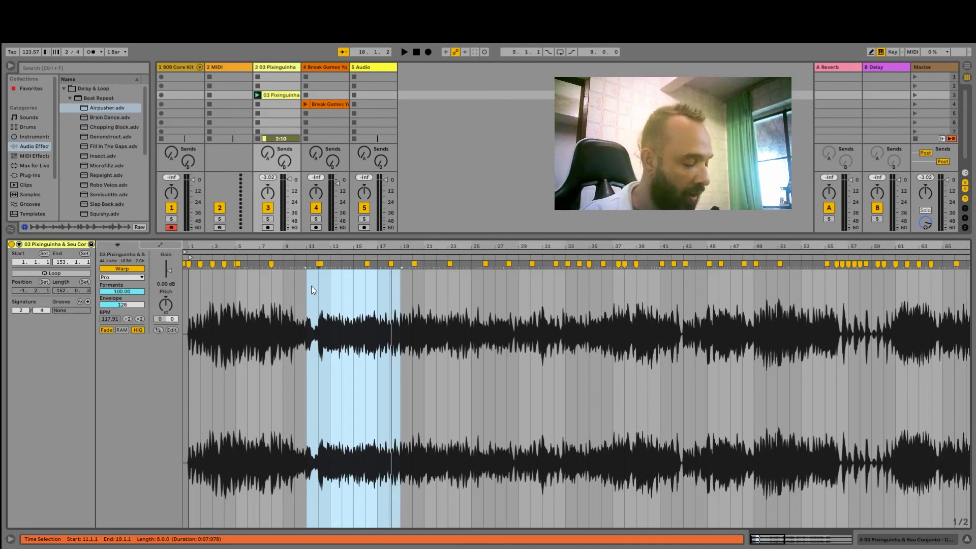
{"action": "key", "text": "ctrl+l"}
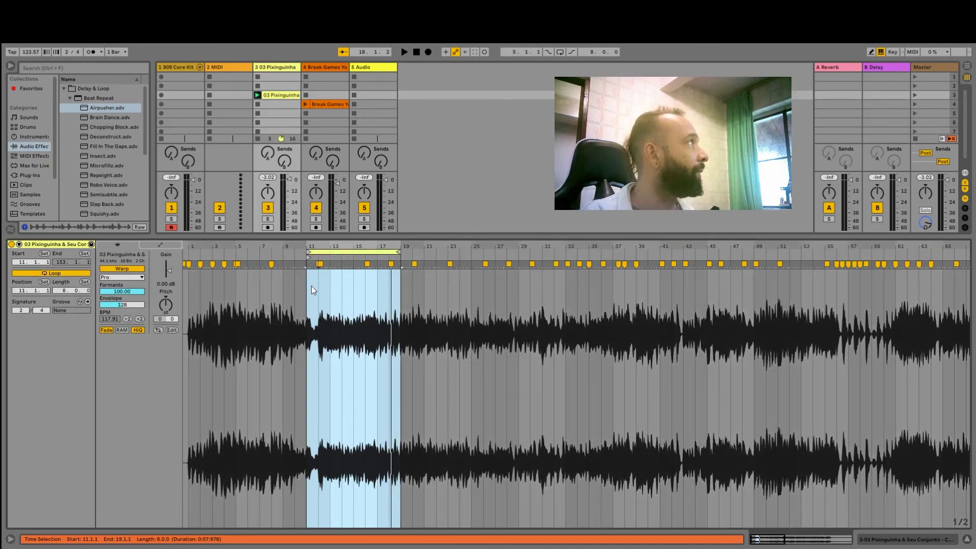
- Play the looped Pixinguinha section together with the Break Games loop
{"action": "key", "text": "space"}
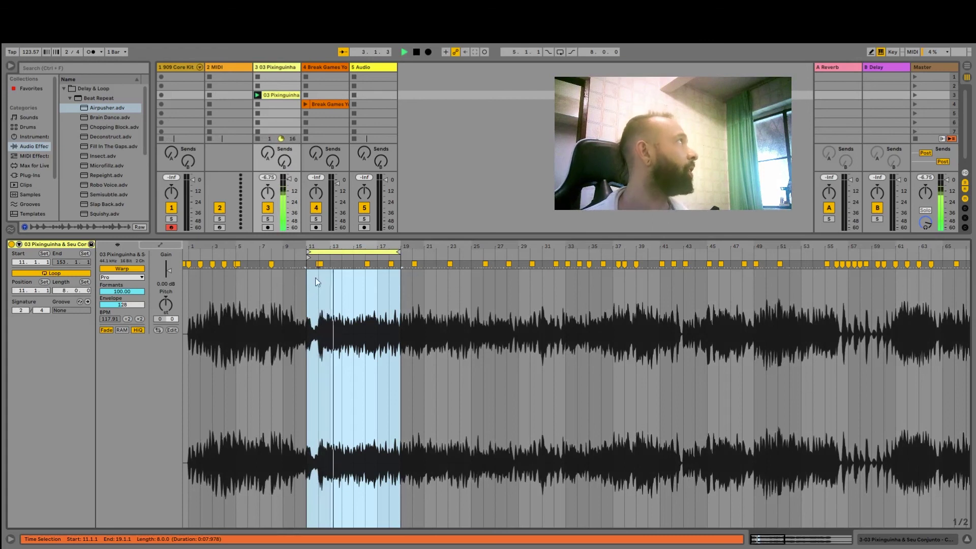
{"action": "left_click", "coordinate": [306, 104]}
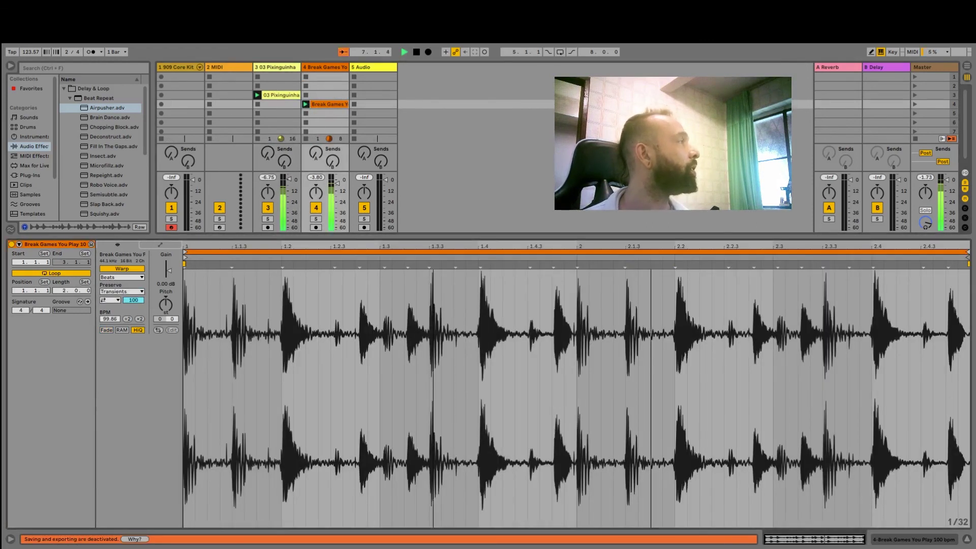
{"action": "left_click", "coordinate": [283, 95]}
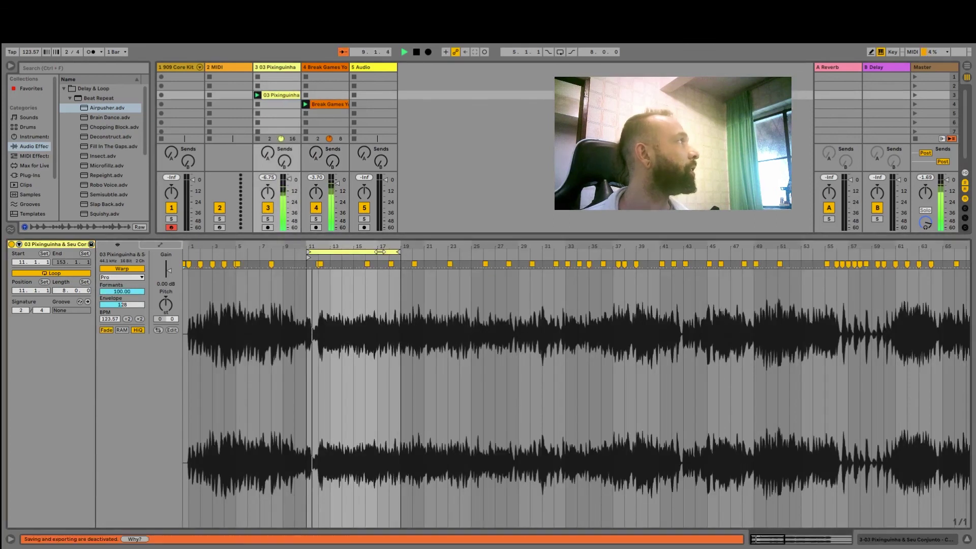
- Duplicate the looped Pixinguinha clip into the slot below and move the copy's eight-bar loop to start at 19.1.1
{"action": "left_click_drag", "start_coordinate": [376, 264], "coordinate": [376, 260]}
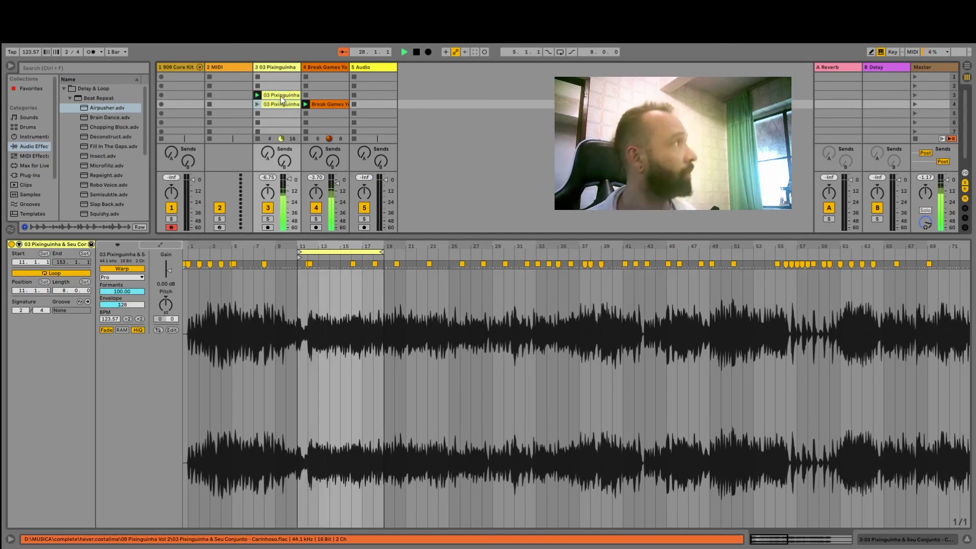
{"action": "key", "text": "ctrl+d"}
{"action": "key", "text": "ctrl+s"}
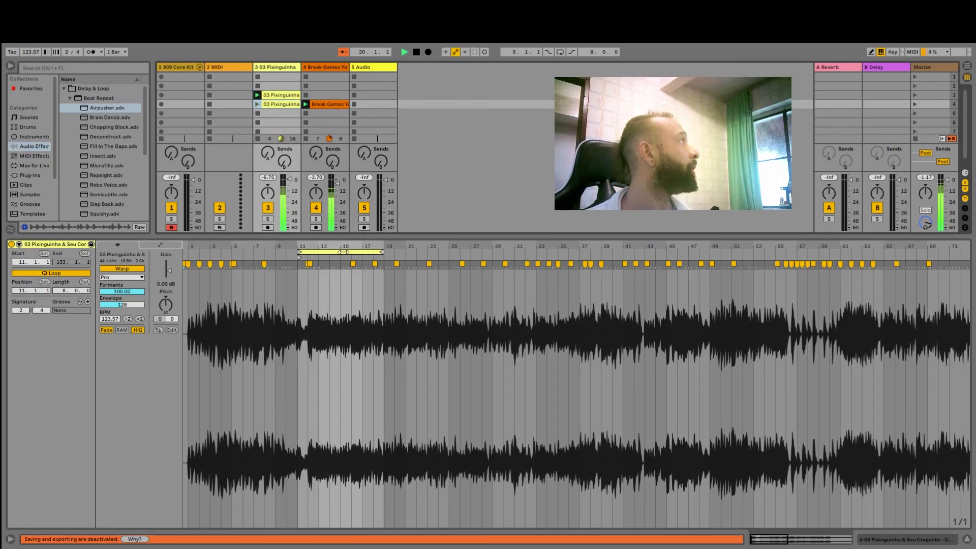
{"action": "left_click_drag", "start_coordinate": [340, 253], "coordinate": [425, 258]}
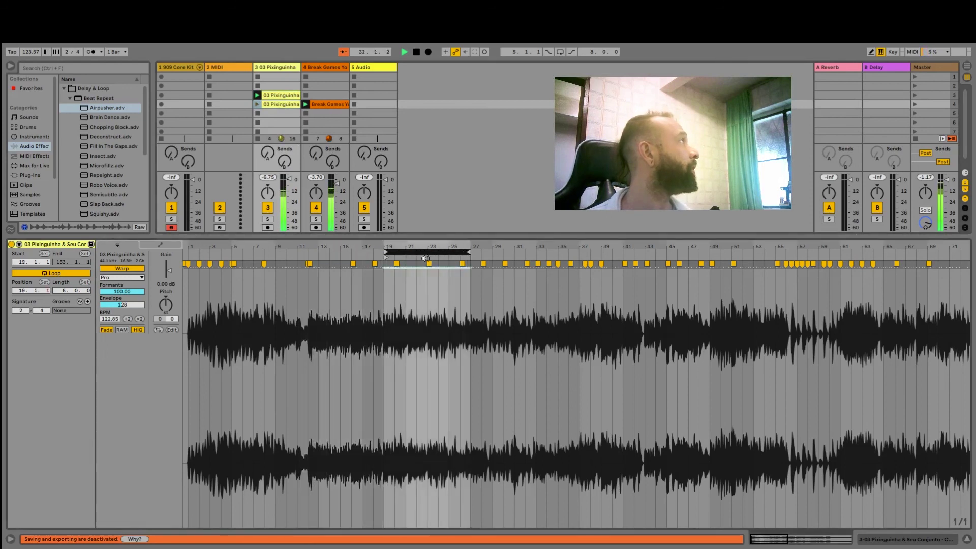
- Show the duplicated Pixinguinha clip's launch settings and set its launch quantization to 1/16
{"action": "left_click", "coordinate": [260, 101]}
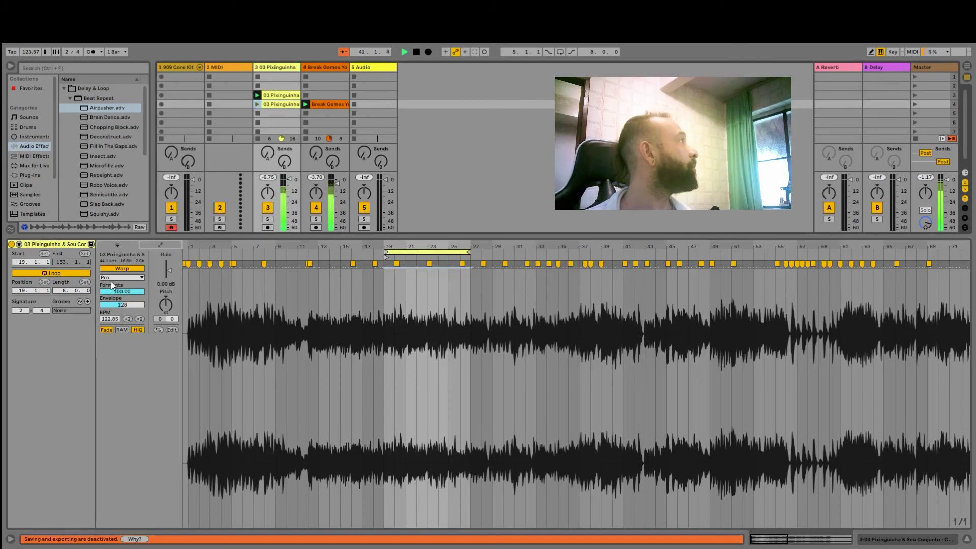
{"action": "left_click", "coordinate": [153, 243]}
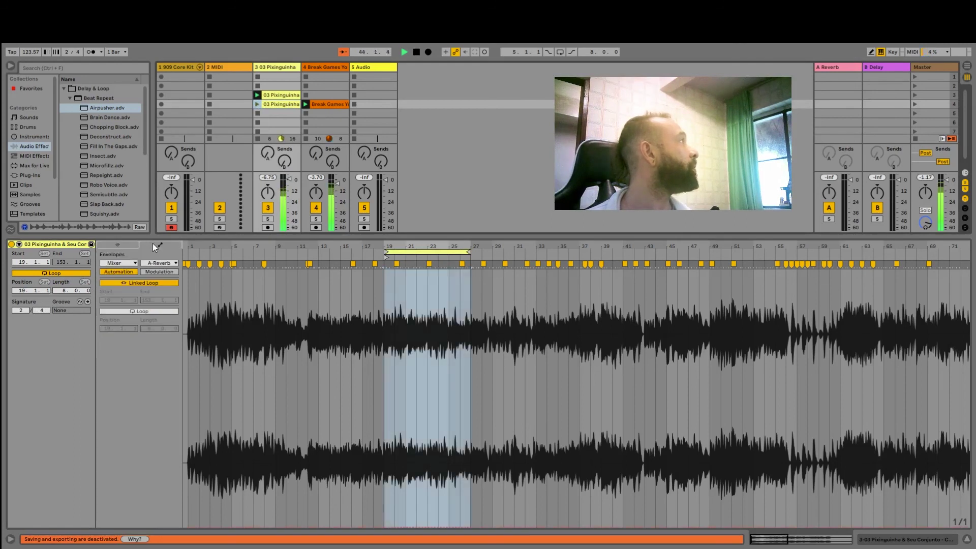
{"action": "left_click", "coordinate": [112, 245]}
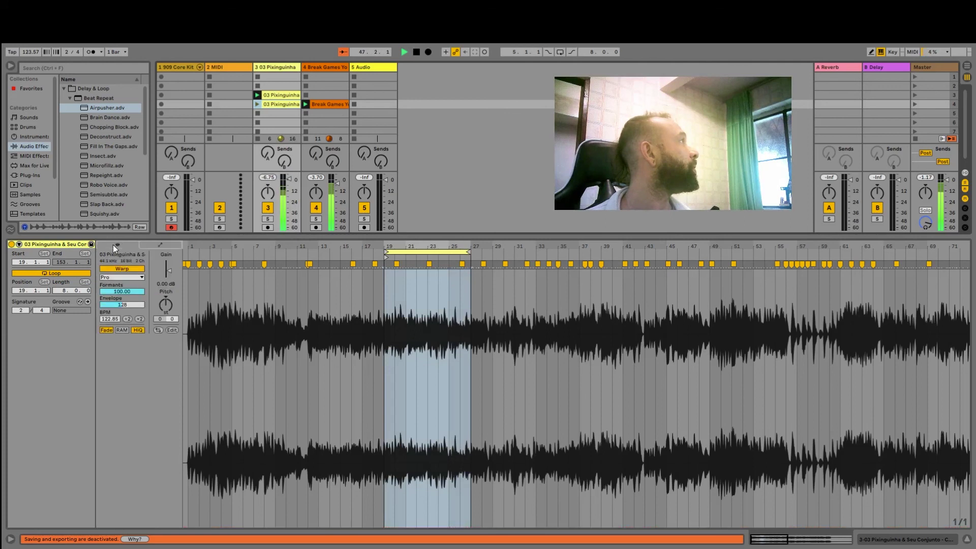
{"action": "left_click", "coordinate": [20, 243]}
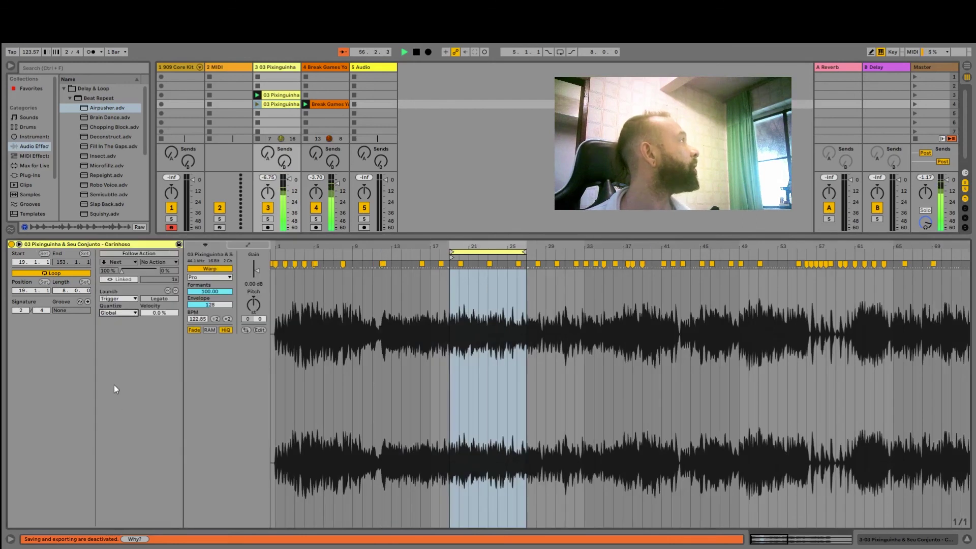
{"action": "left_click", "coordinate": [117, 412]}
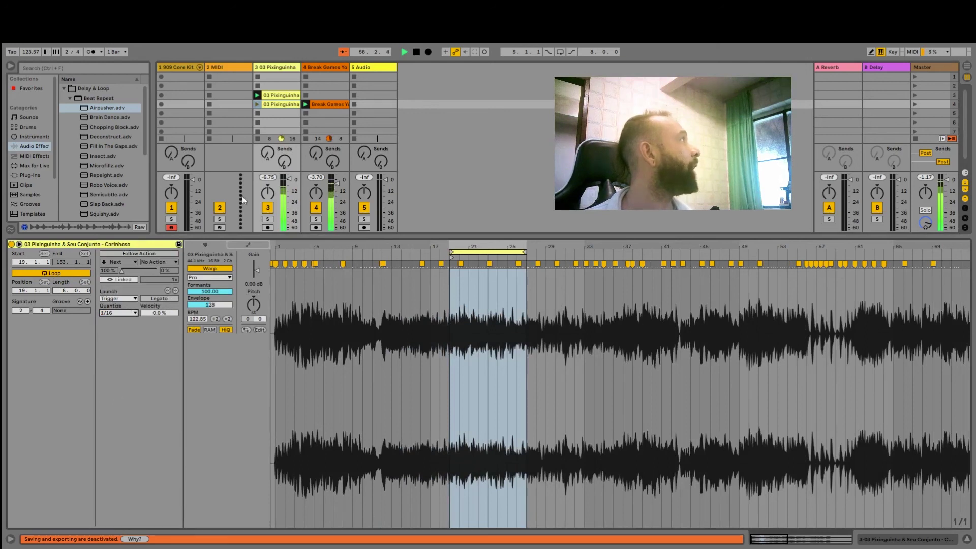
- Launch the duplicated Pixinguinha clip, then switch back to the original one to hear the transition between the two loops
{"action": "left_click", "coordinate": [257, 105]}
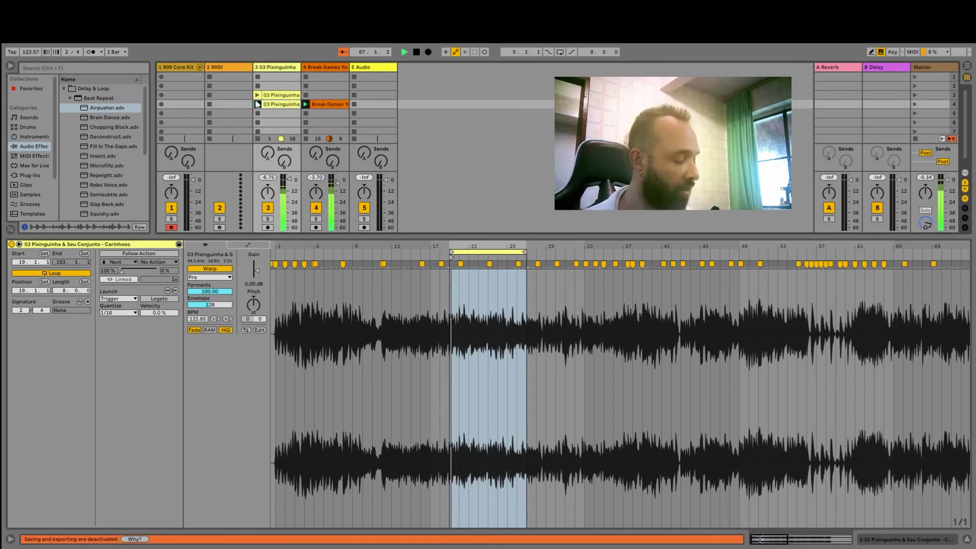
{"action": "left_click", "coordinate": [256, 99]}
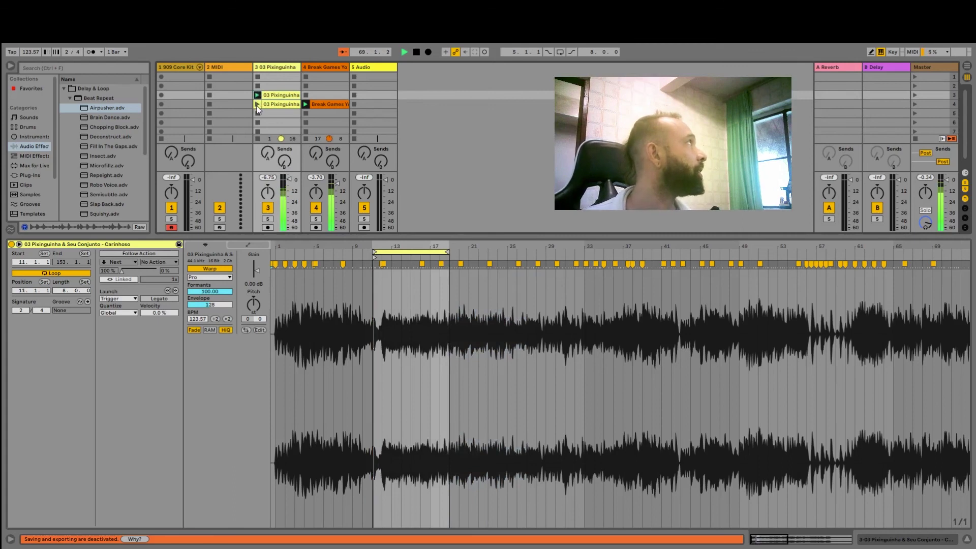